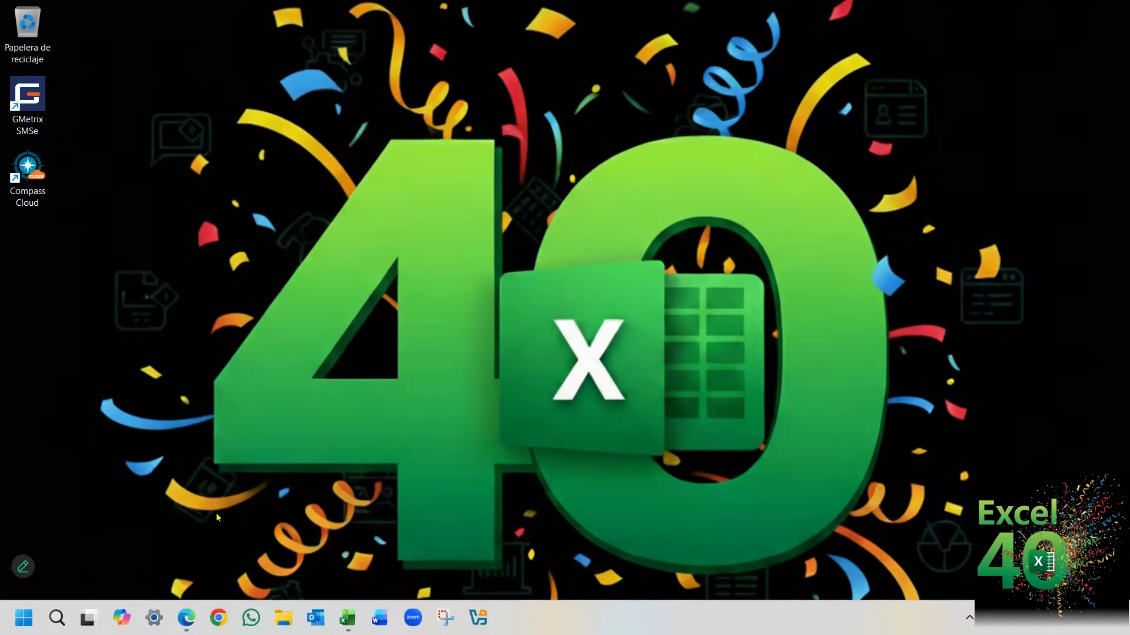
# Switch to the Edge window with the Microsoft support article on creating a pivot table and expand "Se aplica a" to check the supported Excel versions.
pyautogui.click(187, 547)
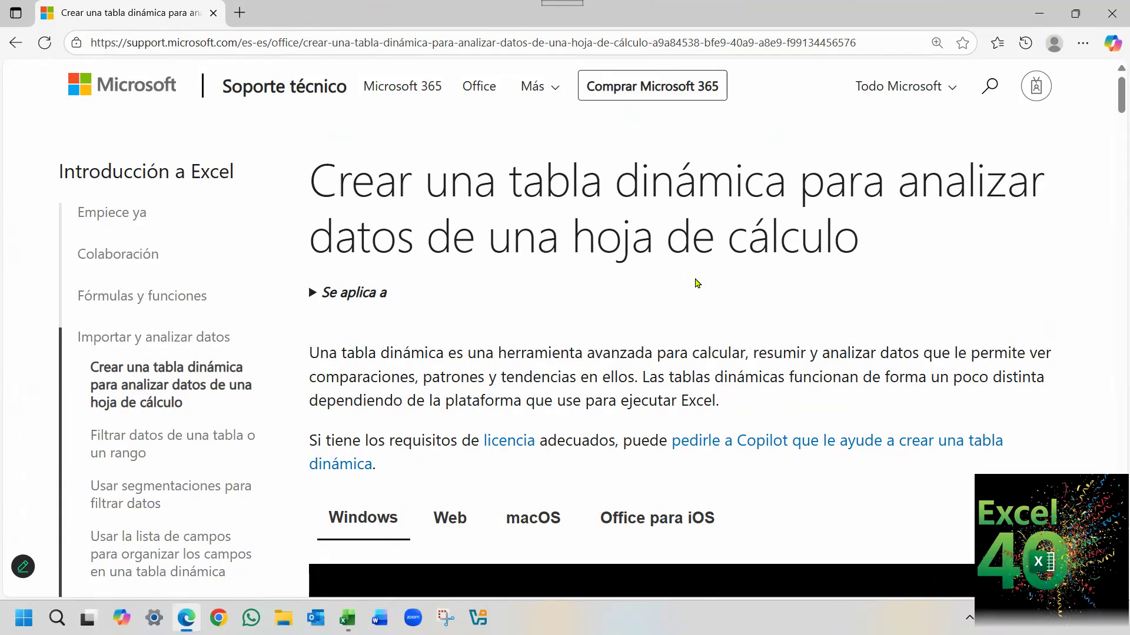
pyautogui.click(313, 294)
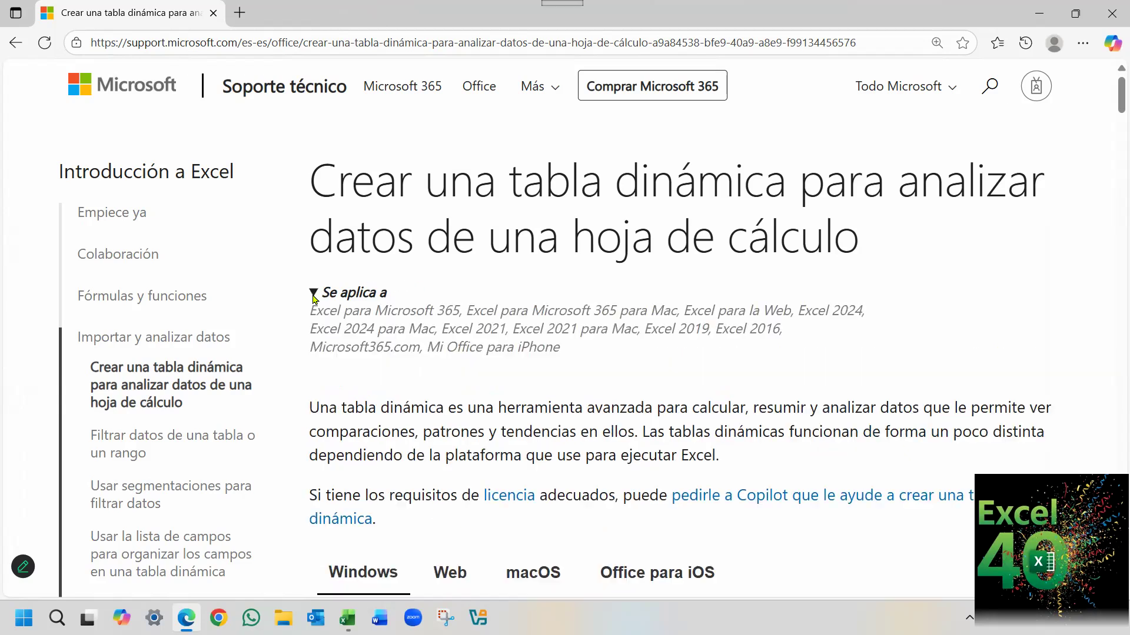
pyautogui.scroll(-2, 890, 305)
pyautogui.scroll(1, 890, 304)
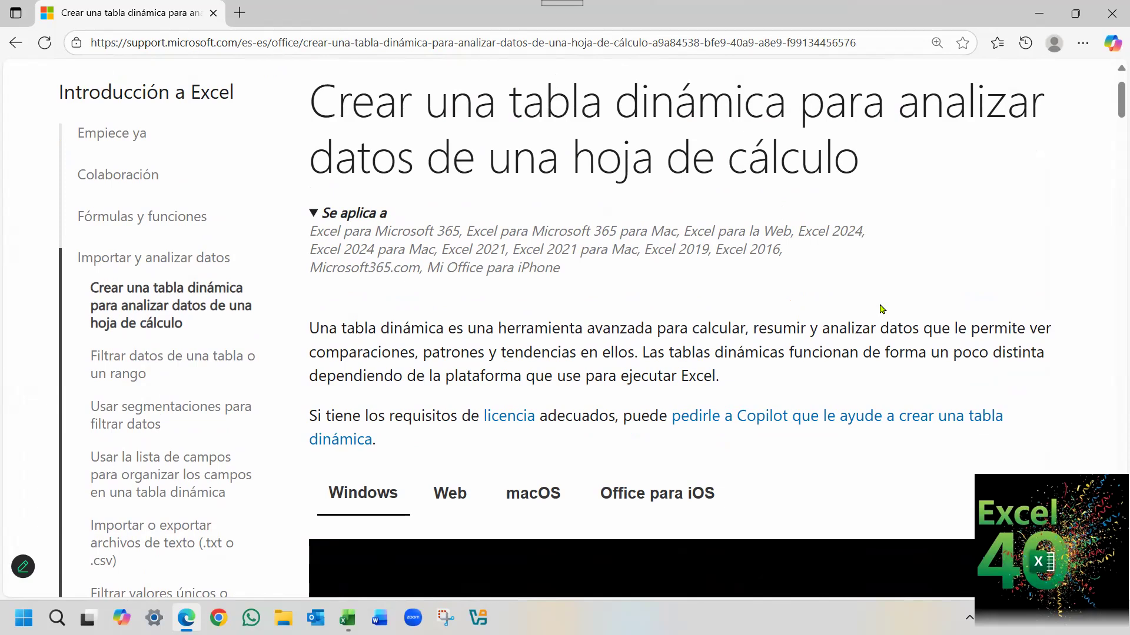
pyautogui.scroll(-1, 890, 275)
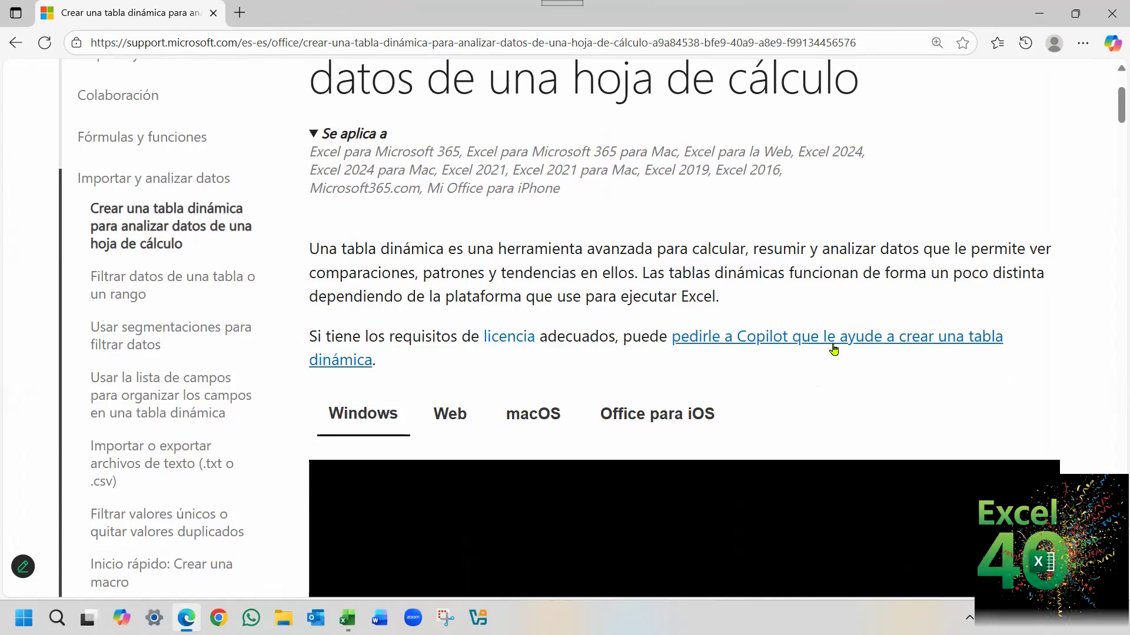
# Read the Windows instructions under "Crear una tabla dinámica en Excel para Windows", from selecting the source cells to choosing where to place the report.
pyautogui.scroll(-2, 1059, 324)
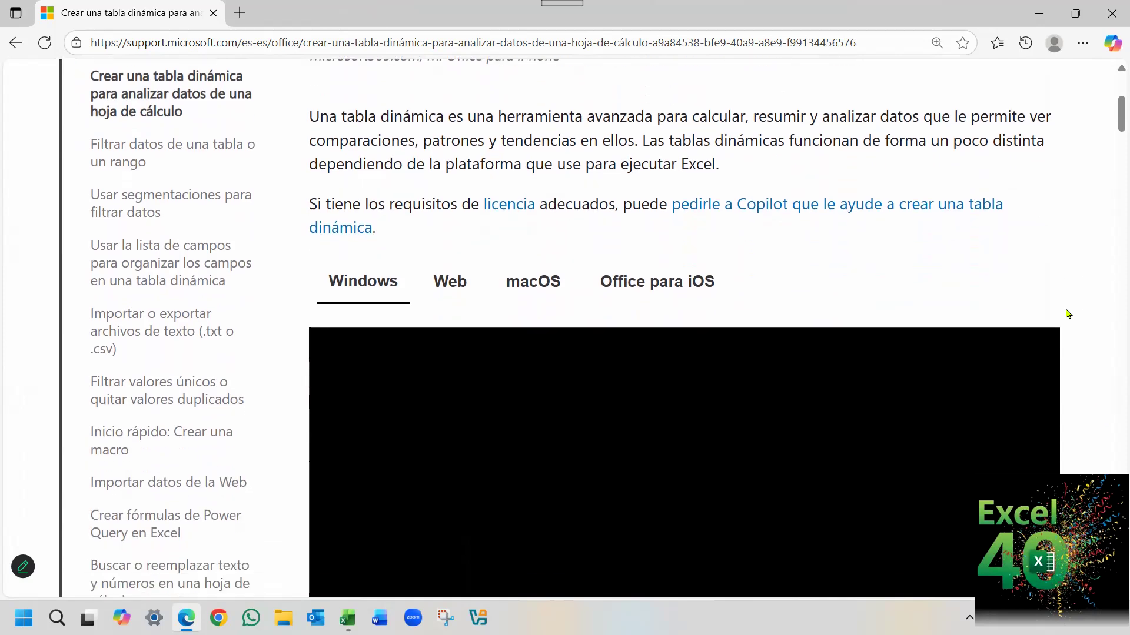
pyautogui.scroll(-3, 1035, 320)
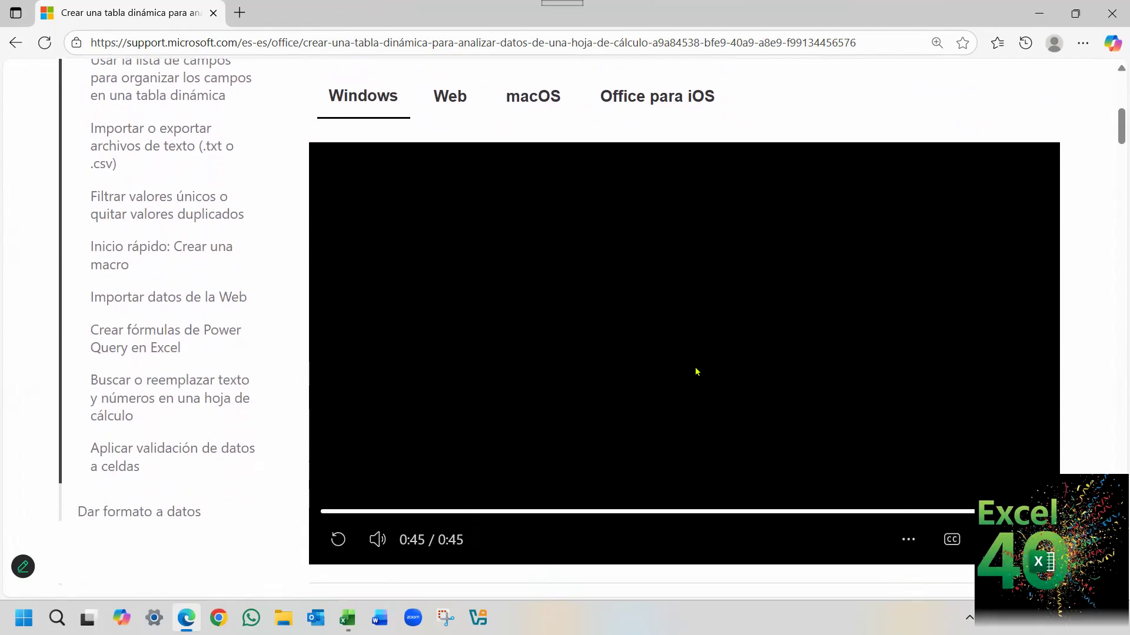
pyautogui.scroll(-4, 644, 293)
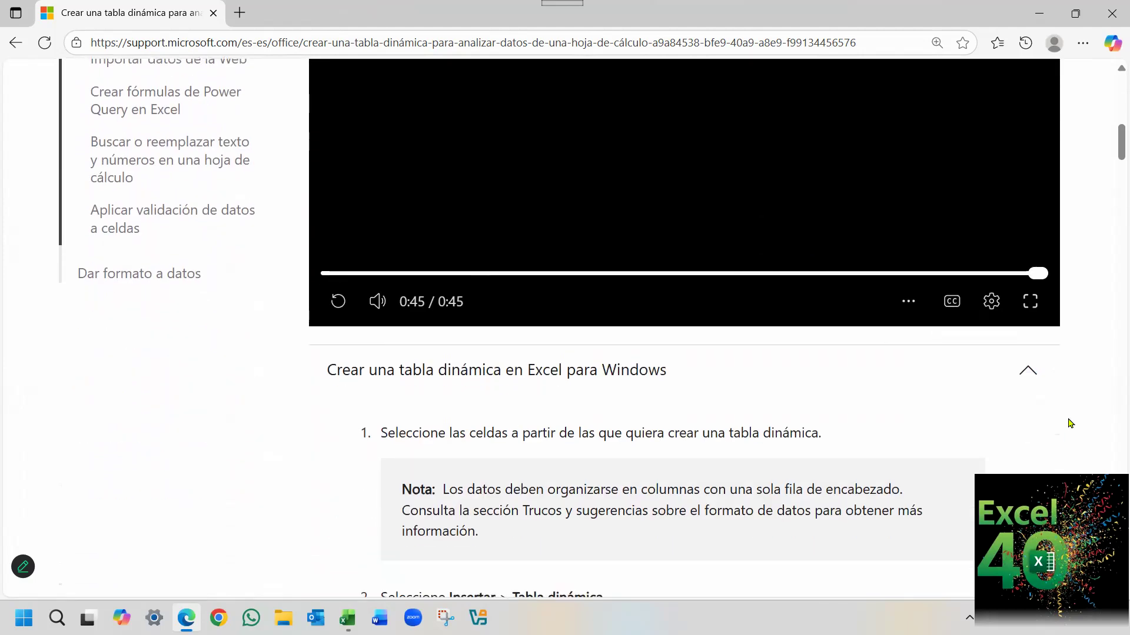
pyautogui.scroll(-1, 1052, 411)
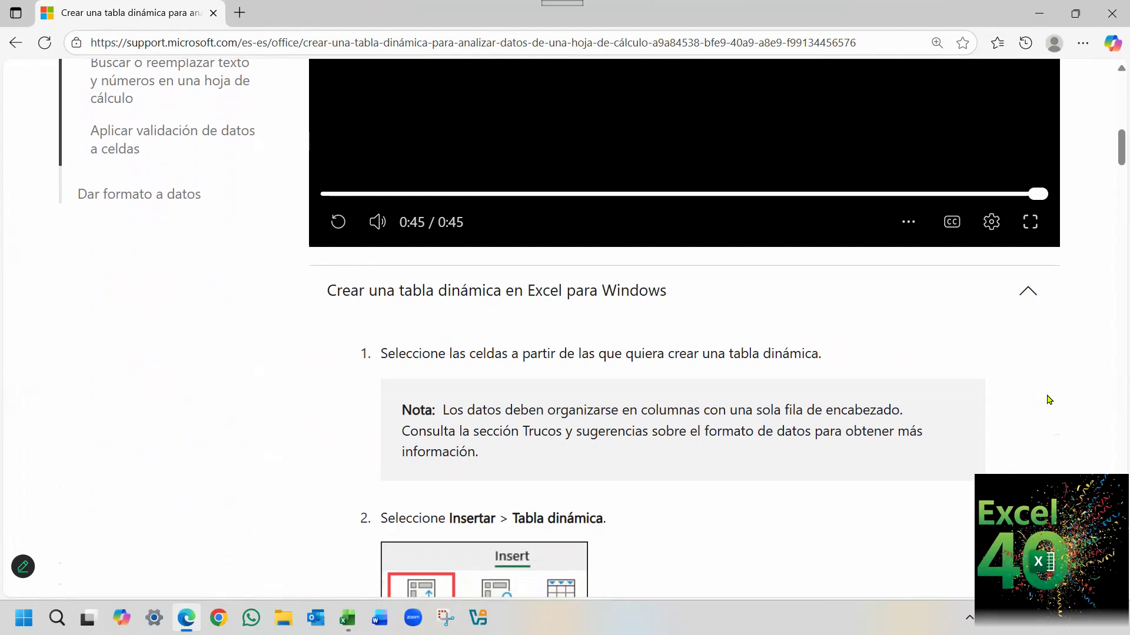
pyautogui.scroll(-1, 1033, 393)
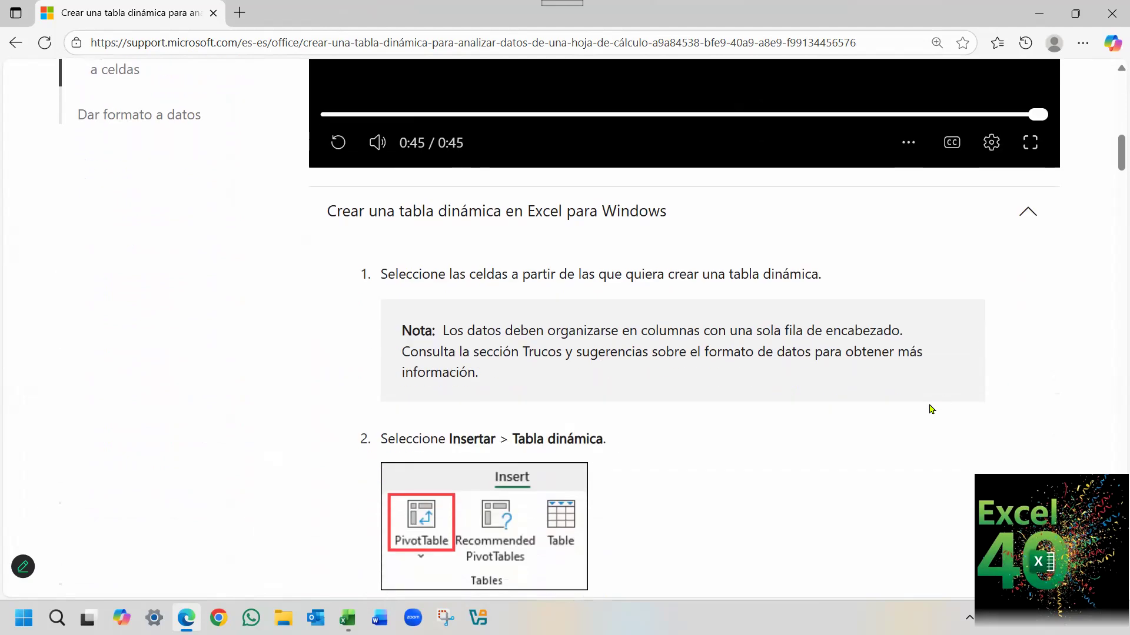
pyautogui.scroll(-1, 824, 410)
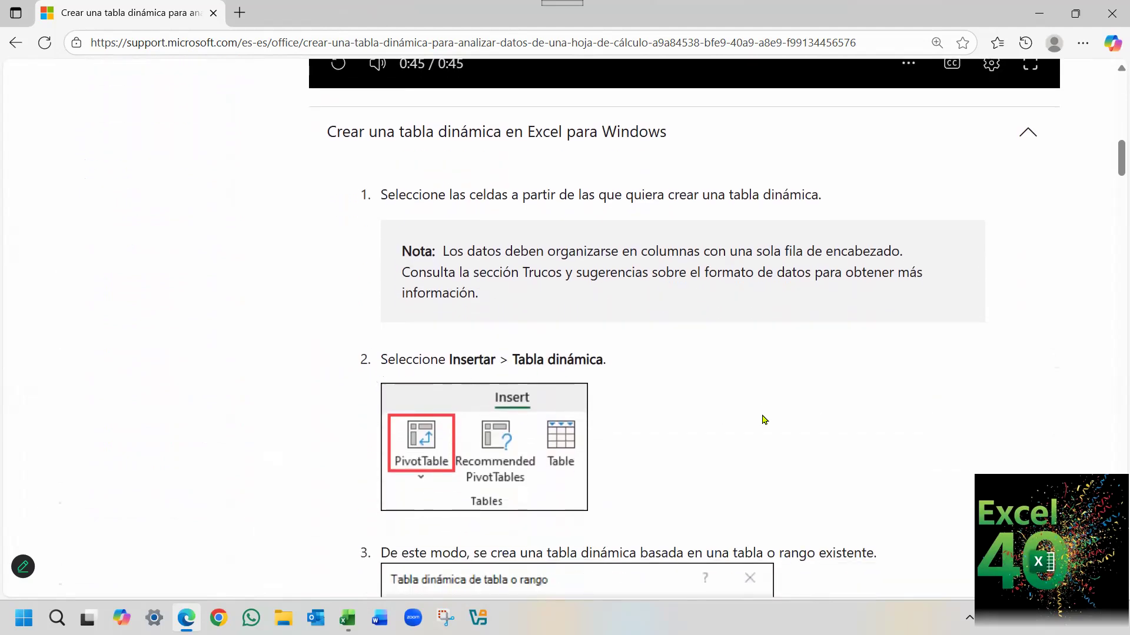
pyautogui.scroll(-2, 788, 412)
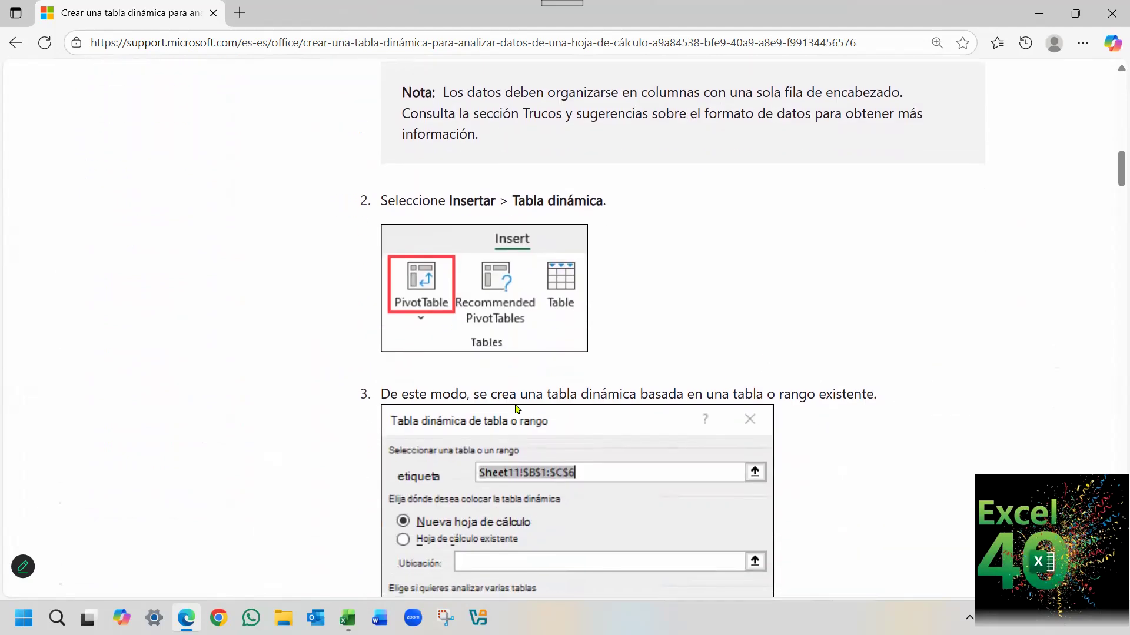
pyautogui.scroll(-1, 519, 409)
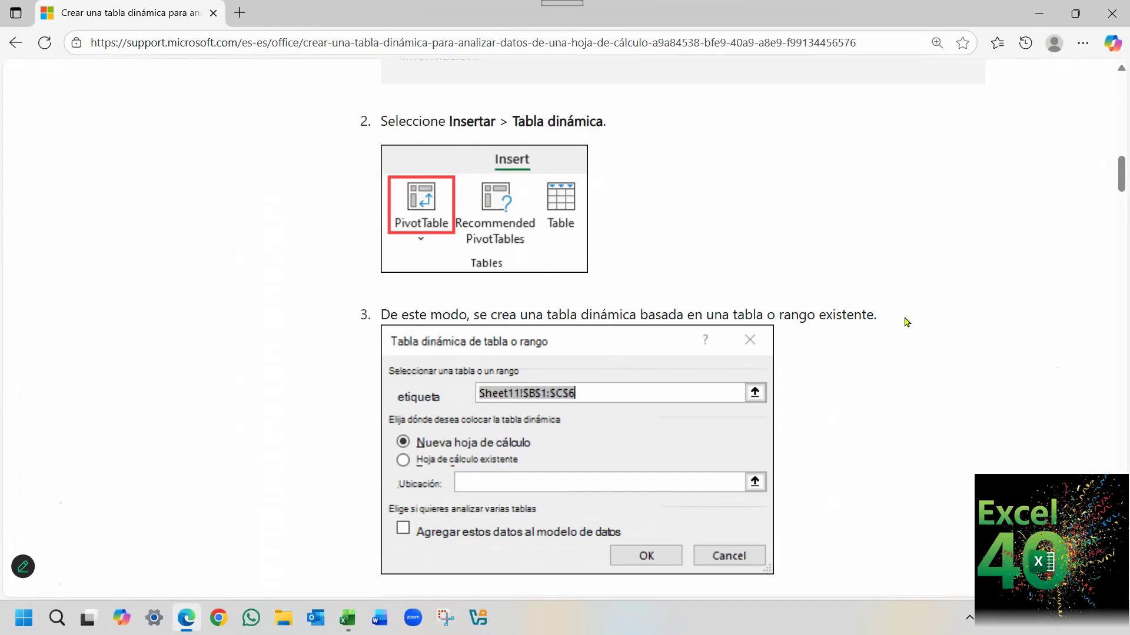
pyautogui.scroll(-1, 920, 334)
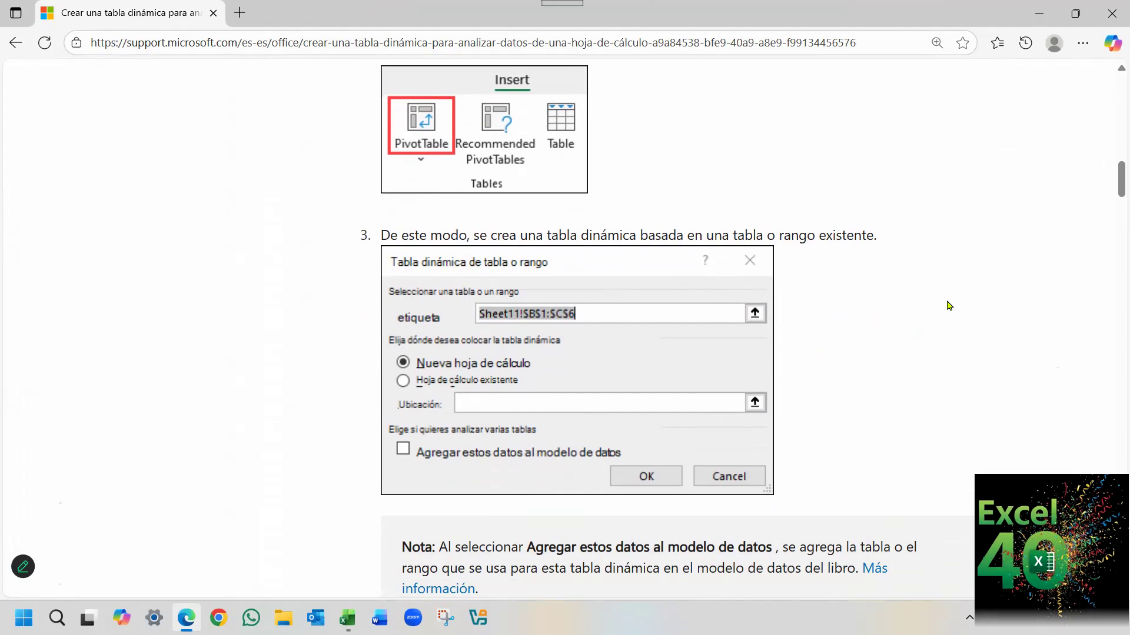
pyautogui.scroll(-4, 949, 305)
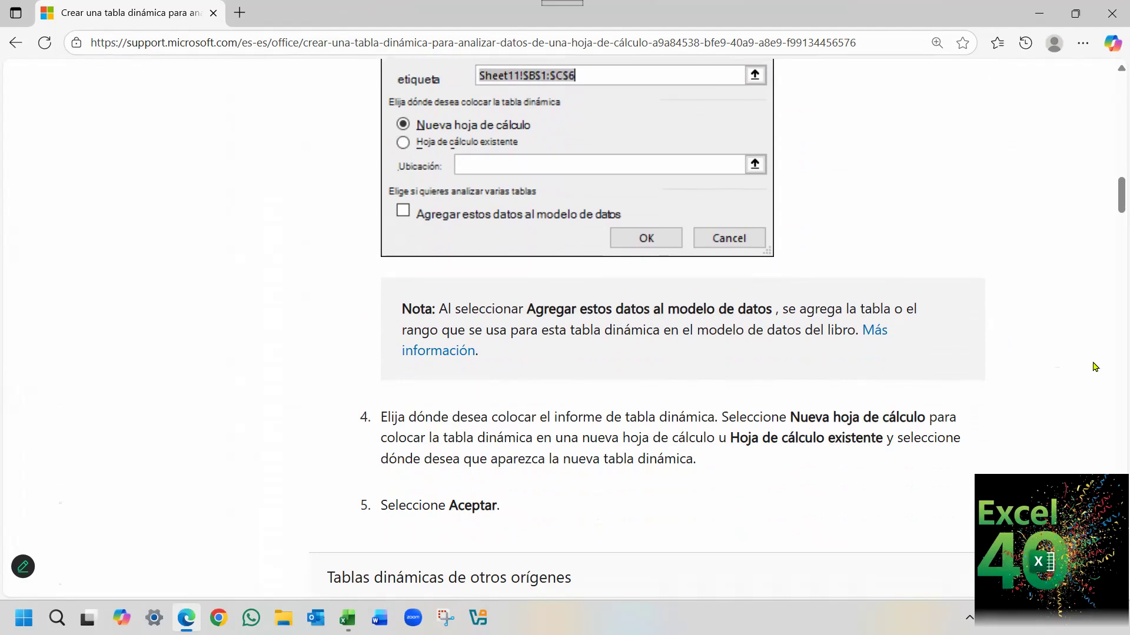
pyautogui.scroll(-1, 1010, 283)
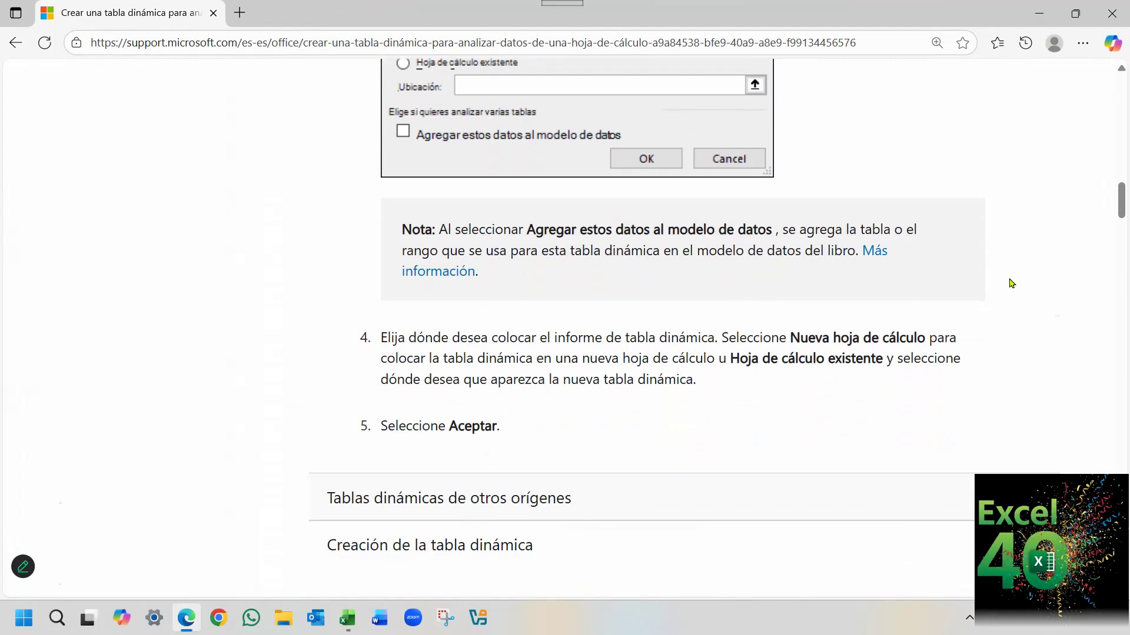
pyautogui.scroll(-1, 992, 294)
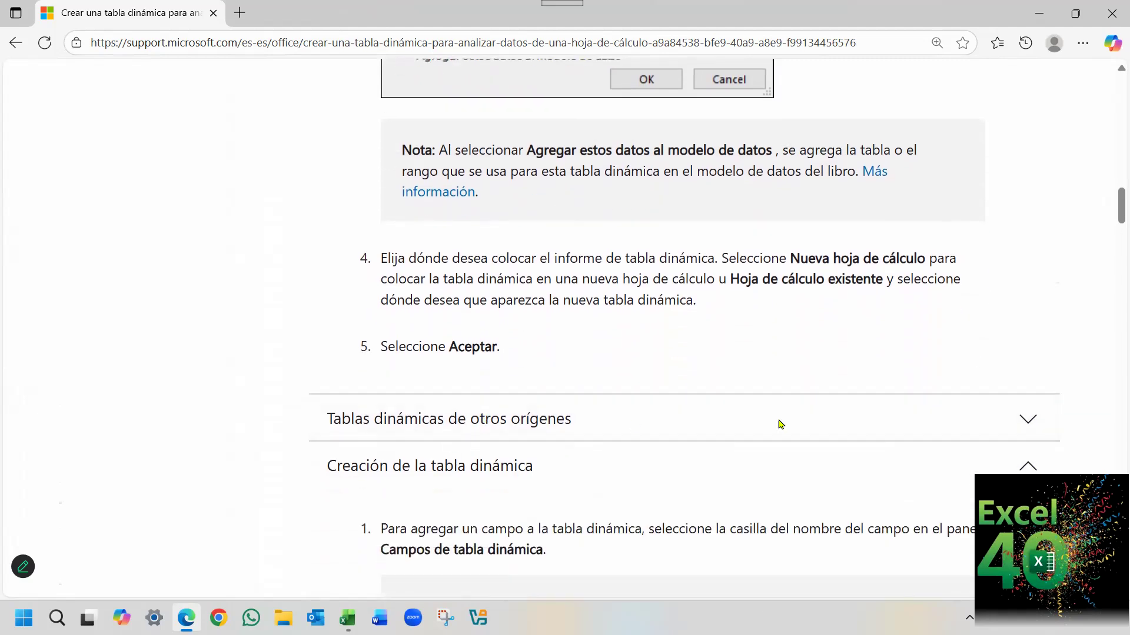
# Expand "Tablas dinámicas de otros orígenes", review the alternative data sources for a pivot table, and collapse the section again.
pyautogui.click(1028, 420)
pyautogui.scroll(-2, 853, 433)
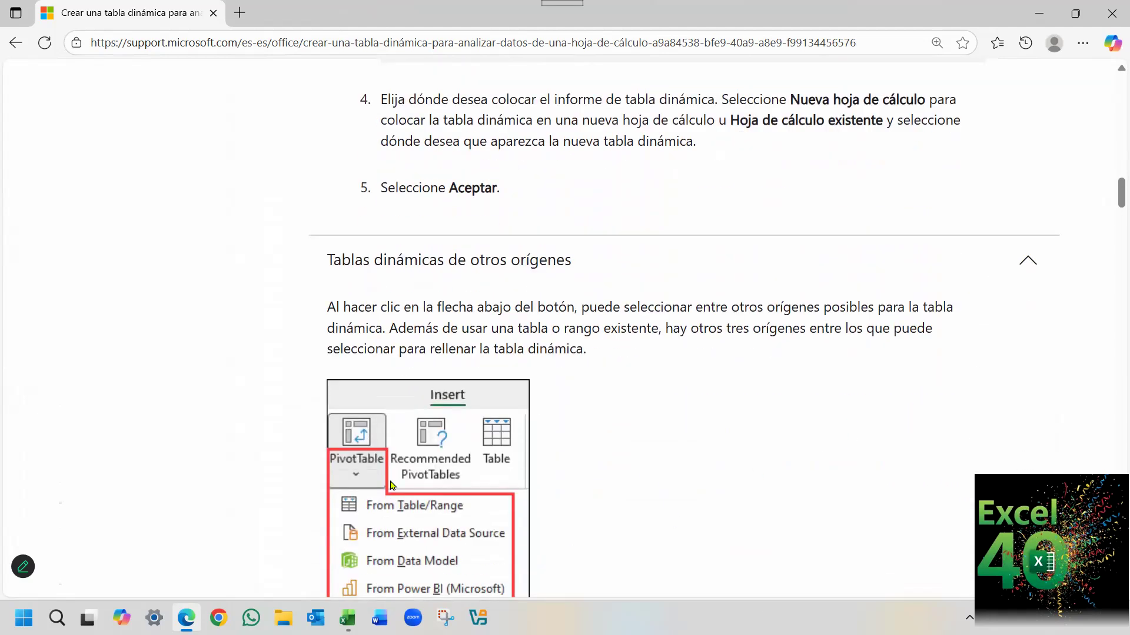
pyautogui.scroll(-1, 393, 485)
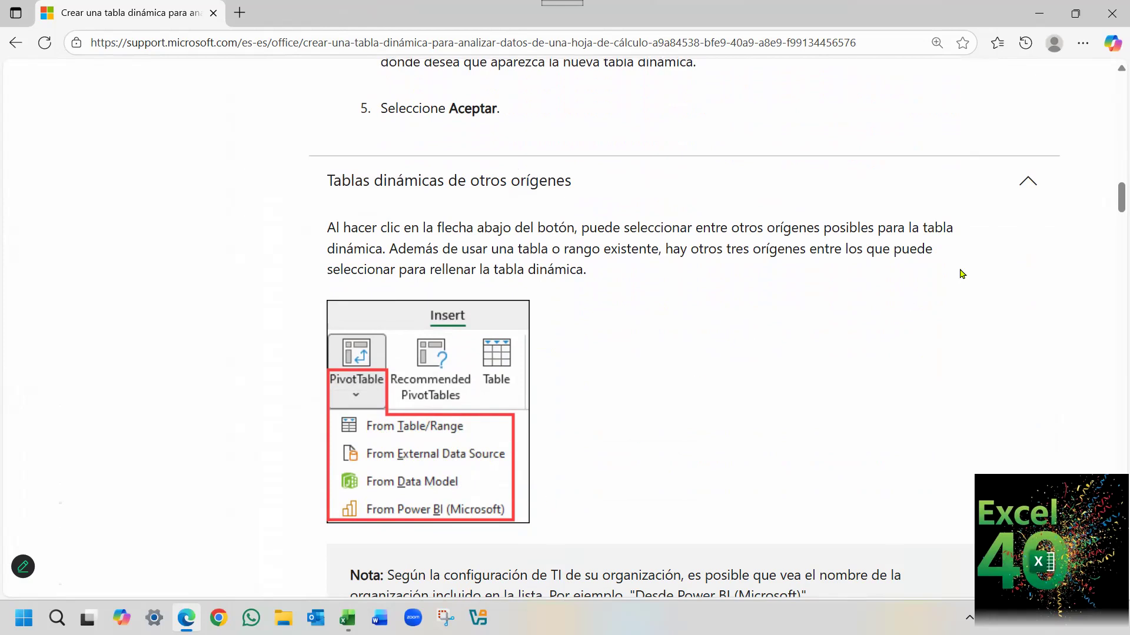
pyautogui.click(1025, 184)
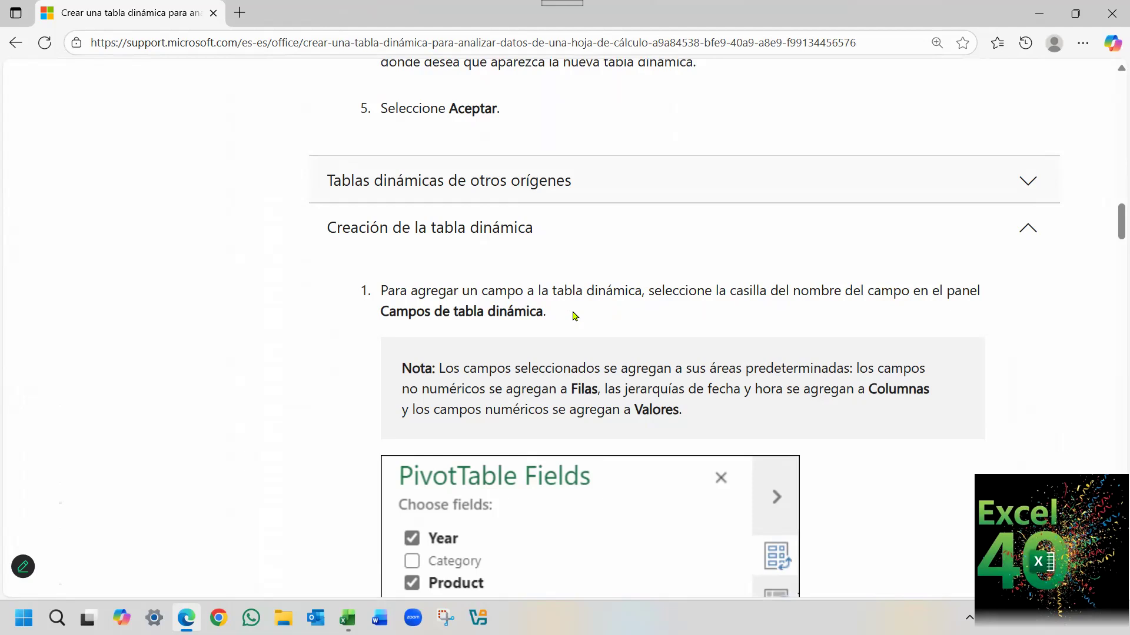
# Read "Creación de la tabla dinámica", examining how fields are added and distributed among the filter, column, row and value areas.
pyautogui.scroll(-1, 976, 373)
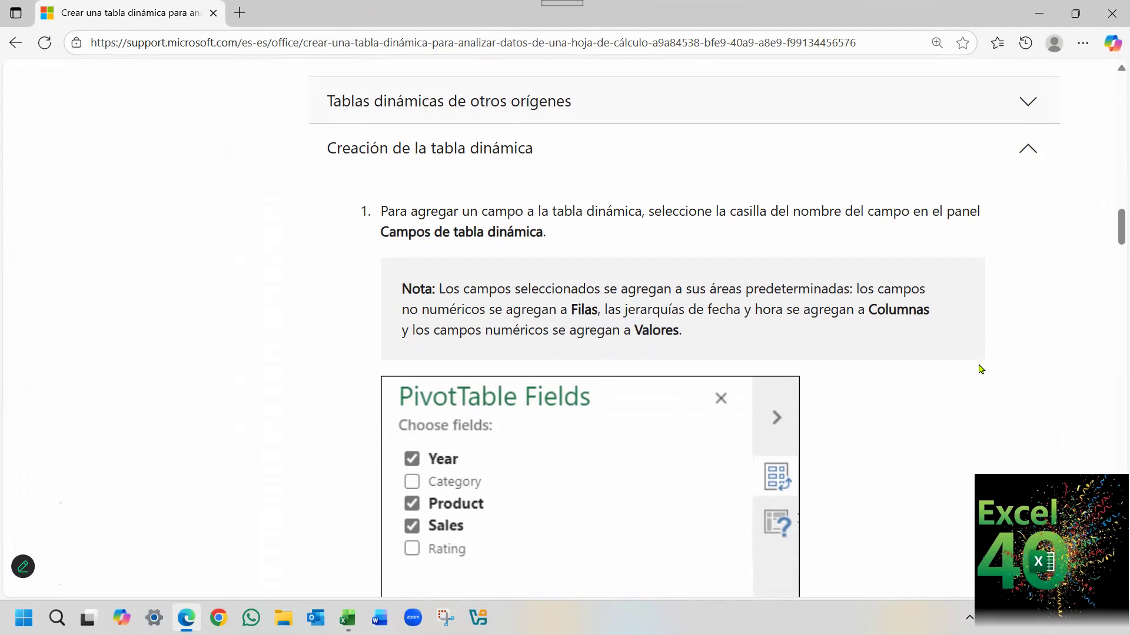
pyautogui.scroll(-1, 976, 367)
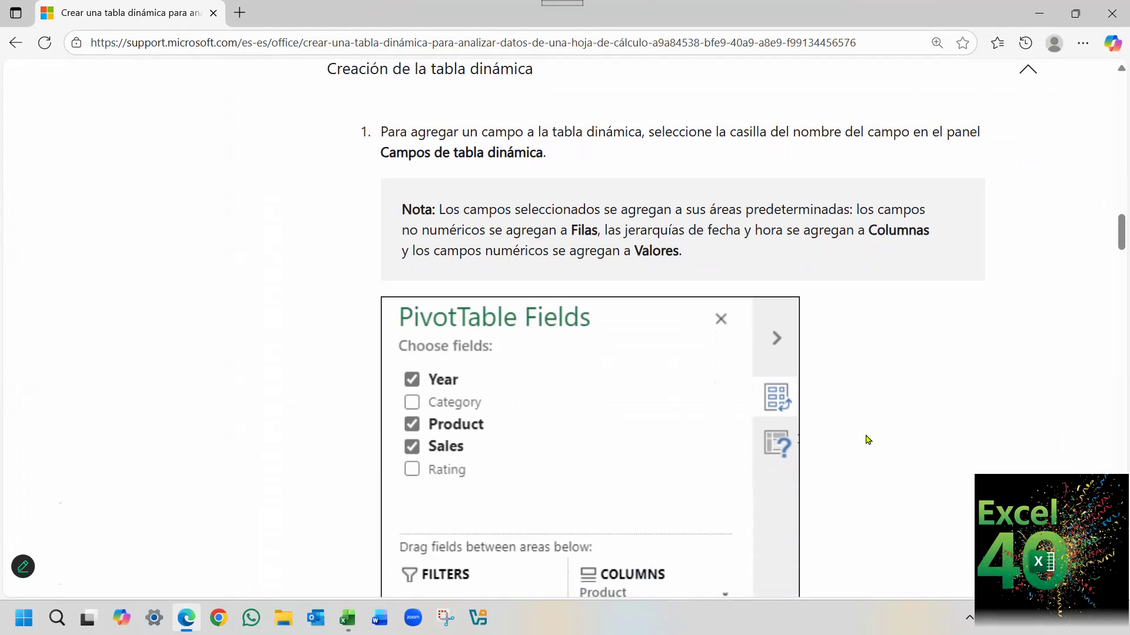
pyautogui.scroll(-4, 866, 436)
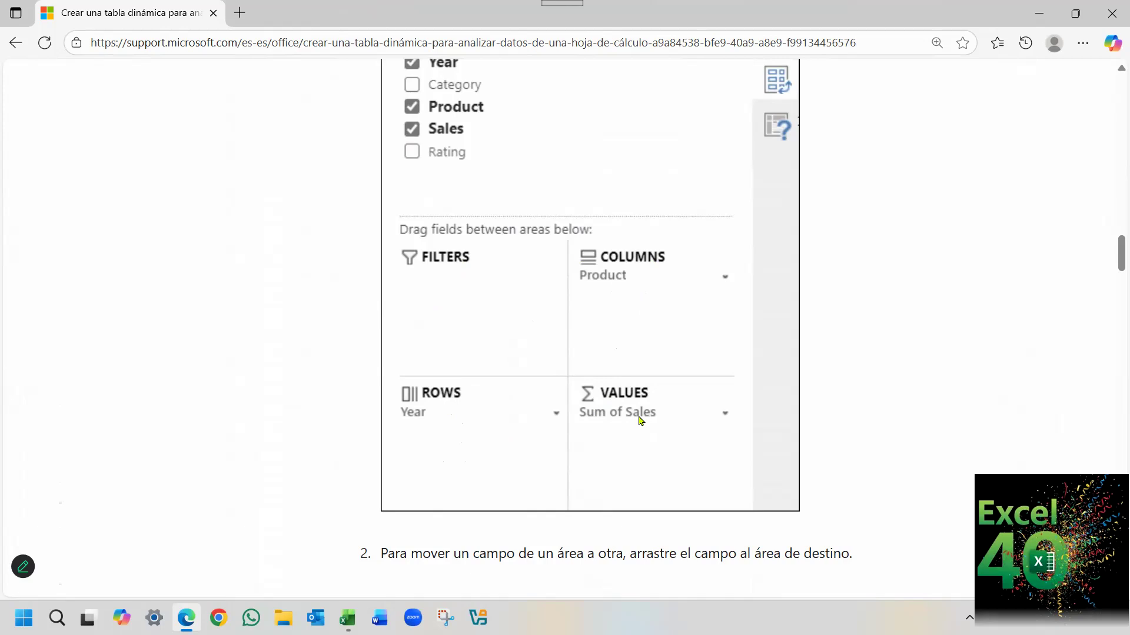
pyautogui.scroll(-3, 873, 369)
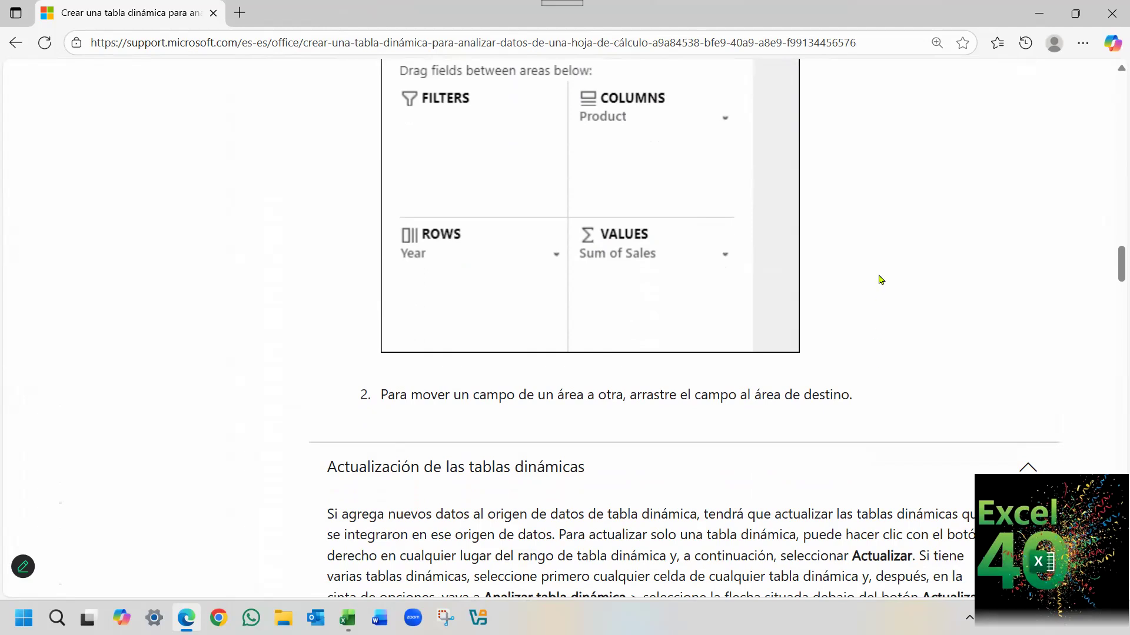
pyautogui.scroll(-2, 906, 316)
pyautogui.scroll(1, 889, 308)
pyautogui.scroll(2, 889, 308)
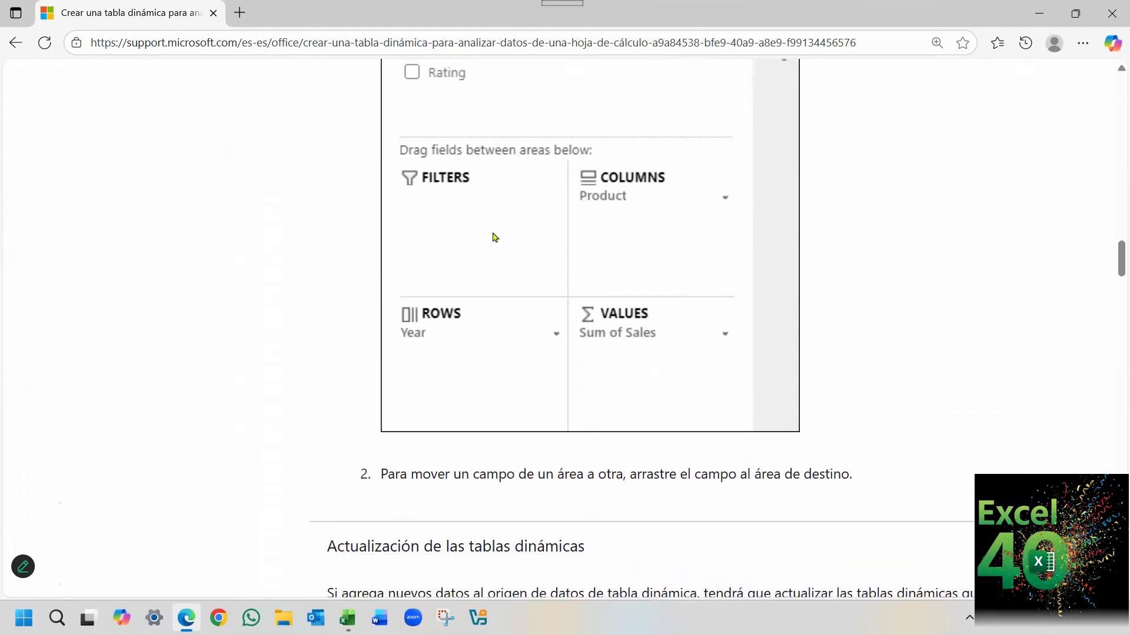
# Read "Actualización de las tablas dinámicas" to review how to refresh one or several pivot tables.
pyautogui.scroll(-3, 922, 257)
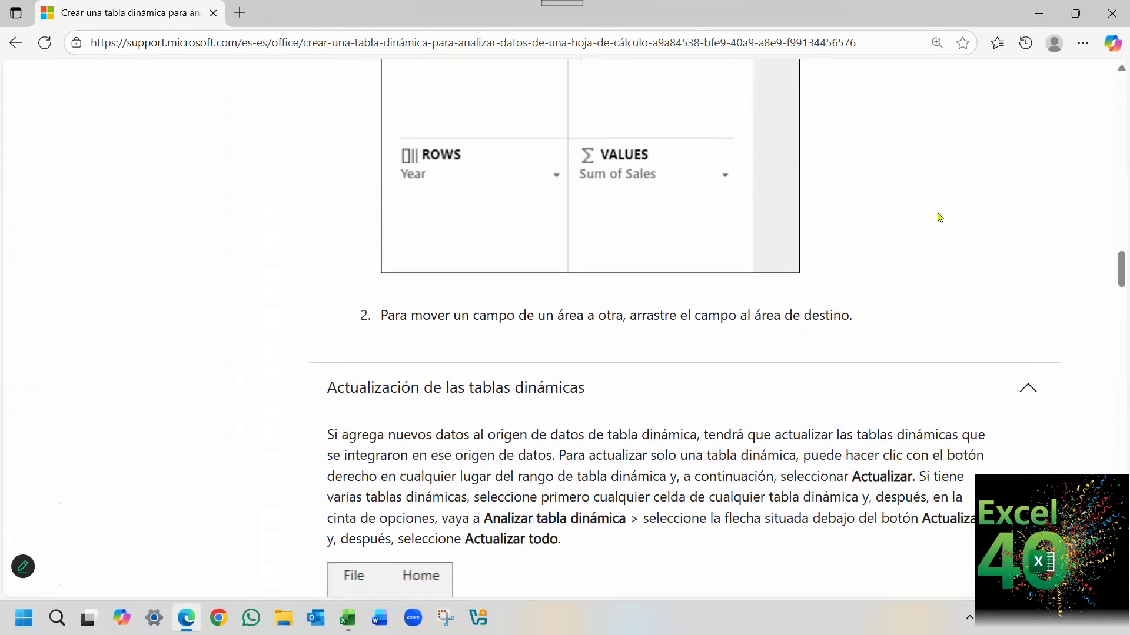
pyautogui.scroll(-2, 939, 217)
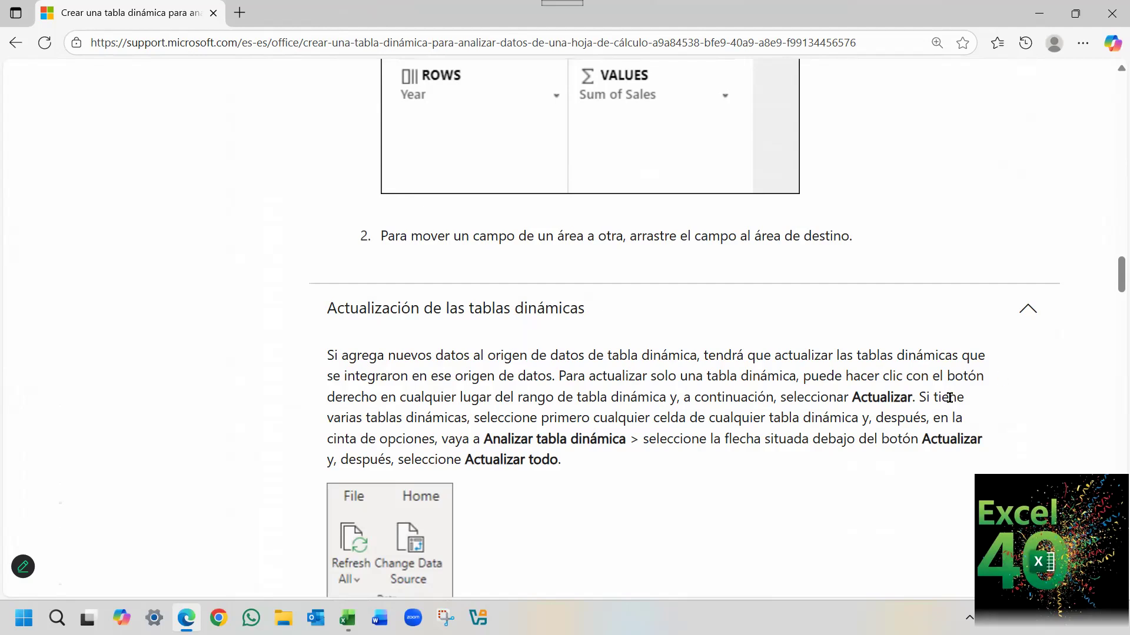
pyautogui.scroll(-1, 494, 391)
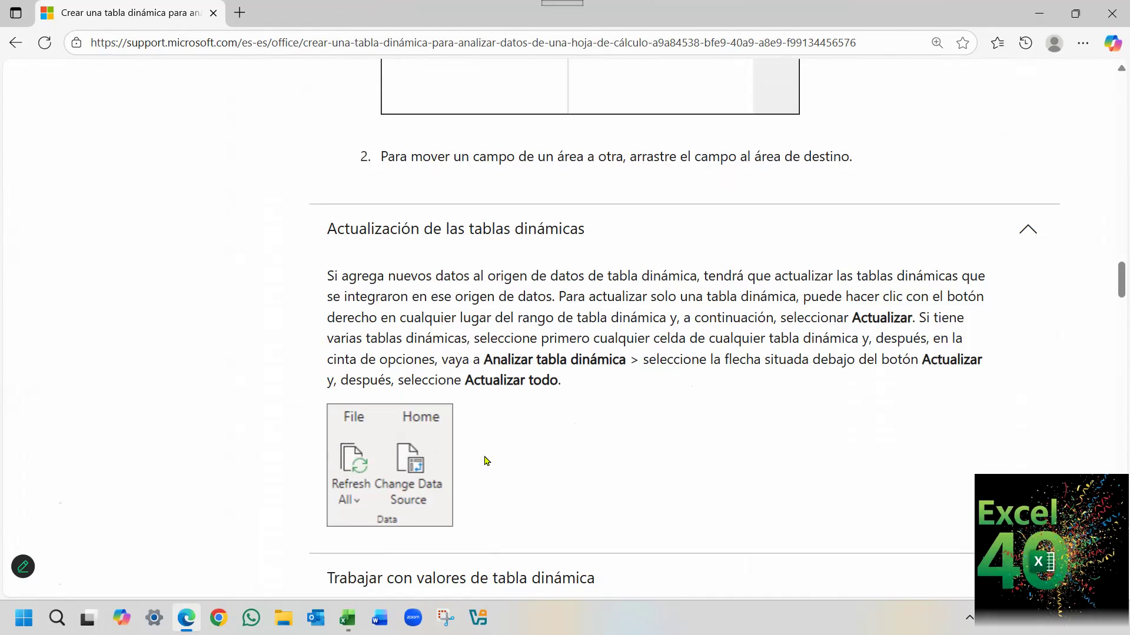
# Read "Resumir valores por" under "Trabajar con valores de tabla dinámica", examining the value field settings and the available calculation types.
pyautogui.scroll(-1, 739, 432)
pyautogui.scroll(-3, 758, 421)
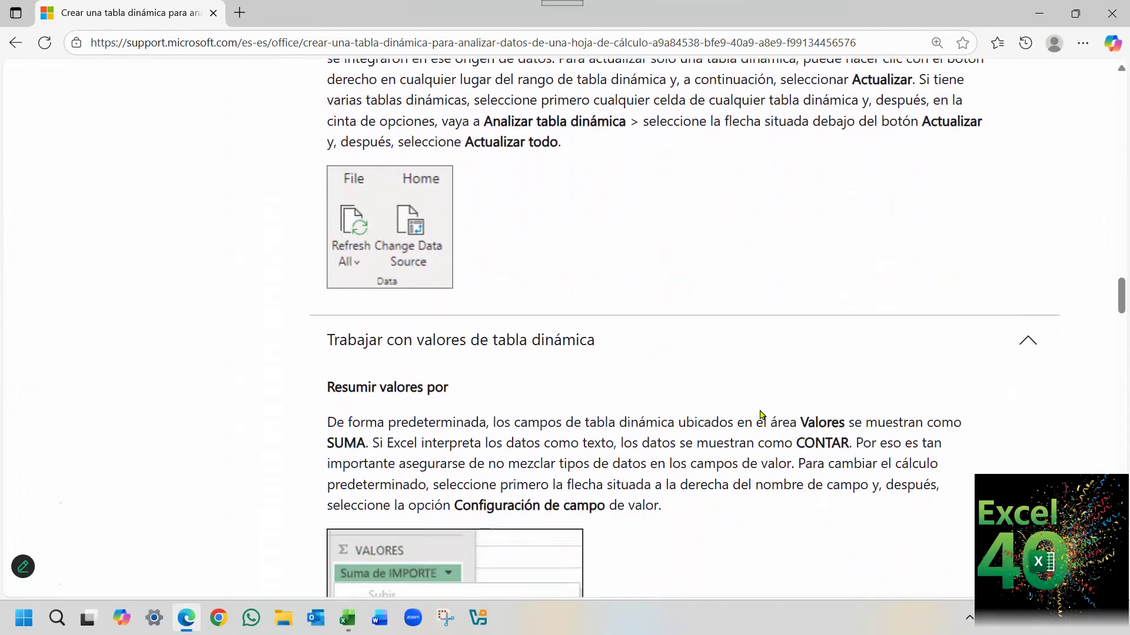
pyautogui.scroll(-1, 676, 385)
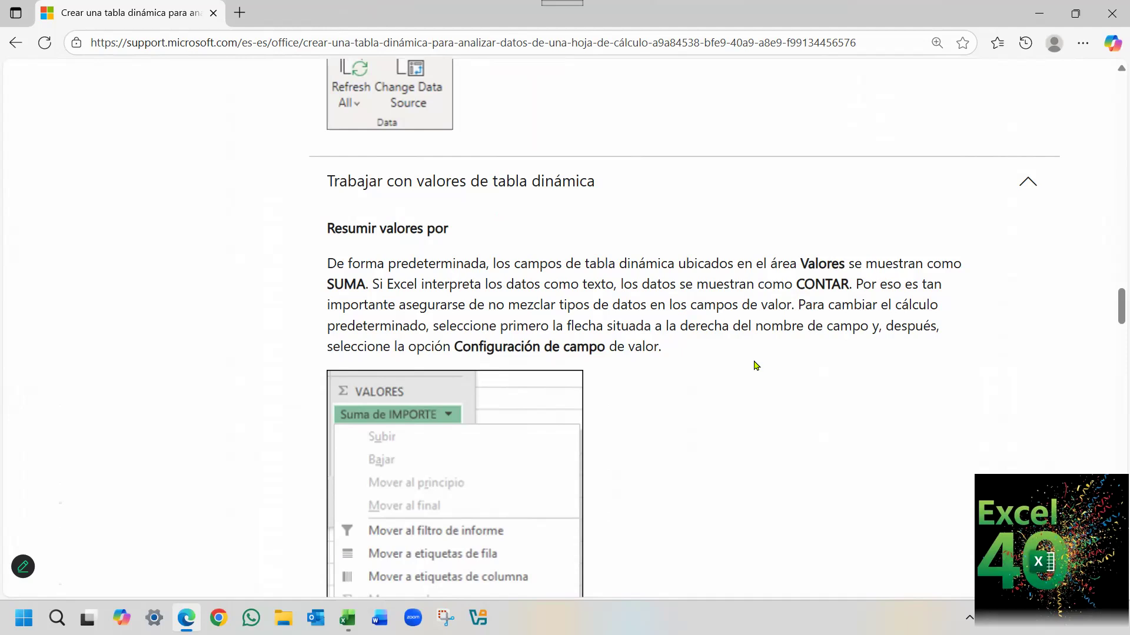
pyautogui.scroll(-3, 755, 365)
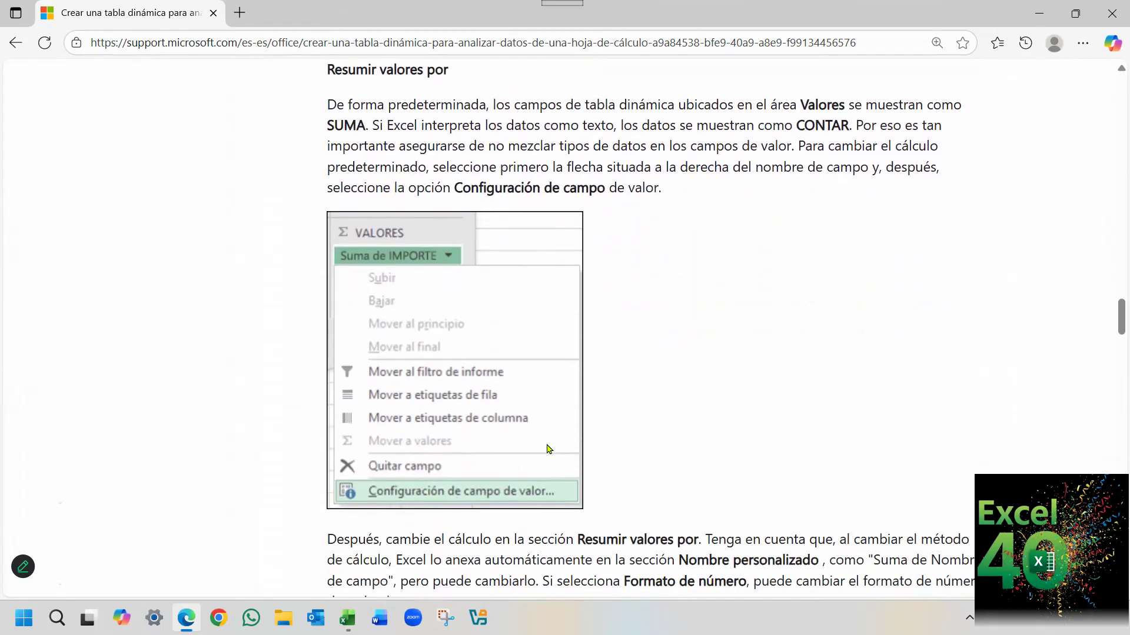
pyautogui.scroll(-3, 549, 450)
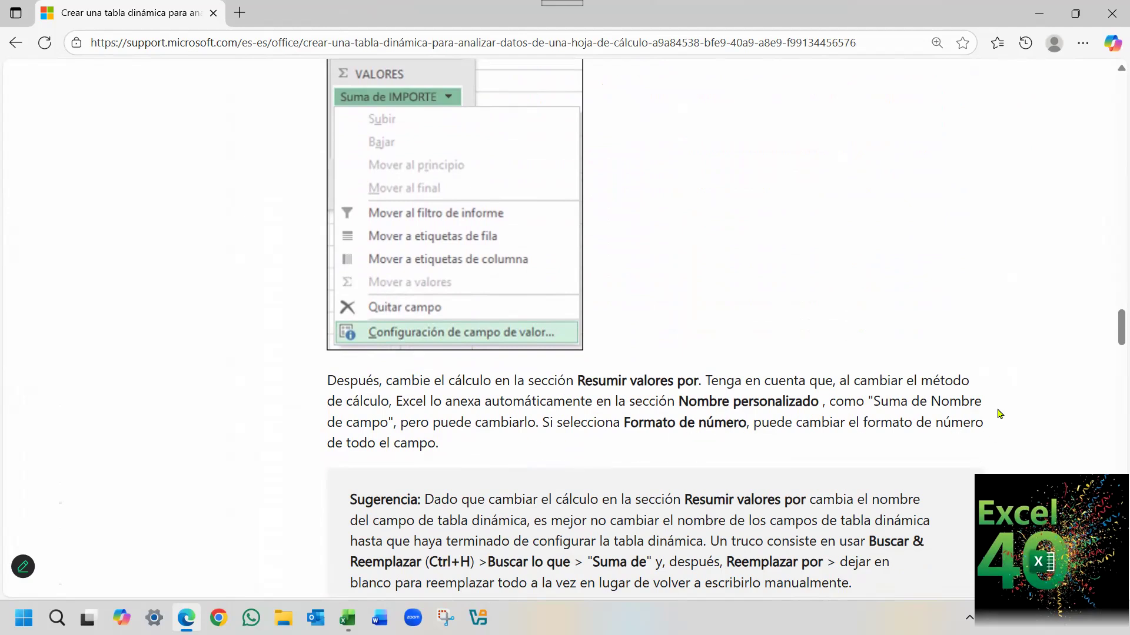
pyautogui.scroll(-3, 1003, 414)
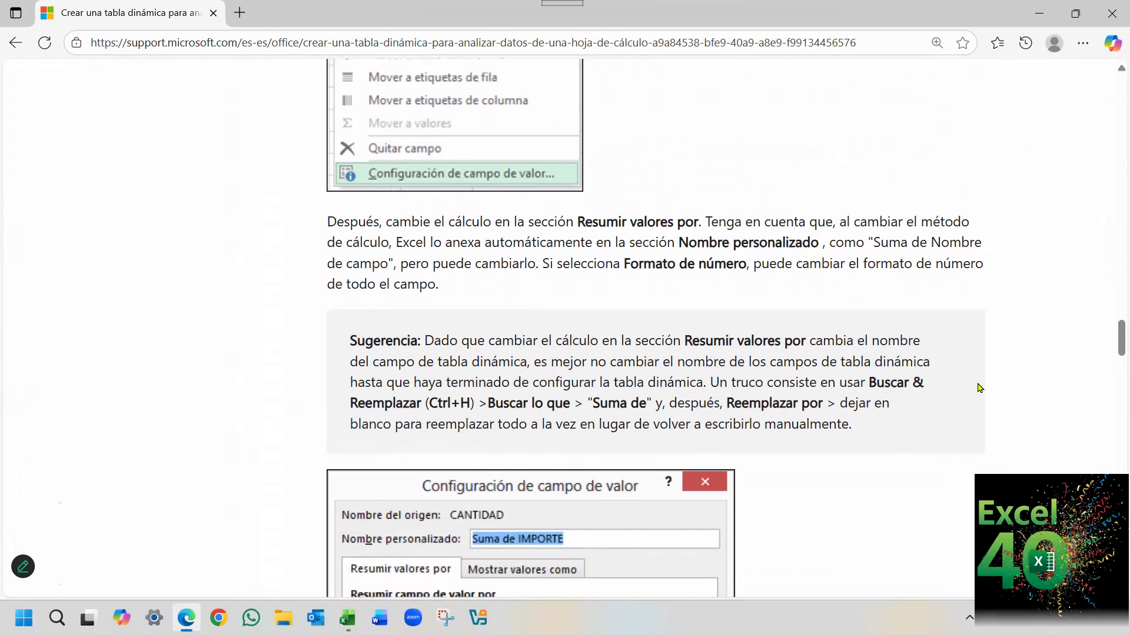
pyautogui.scroll(-1, 979, 388)
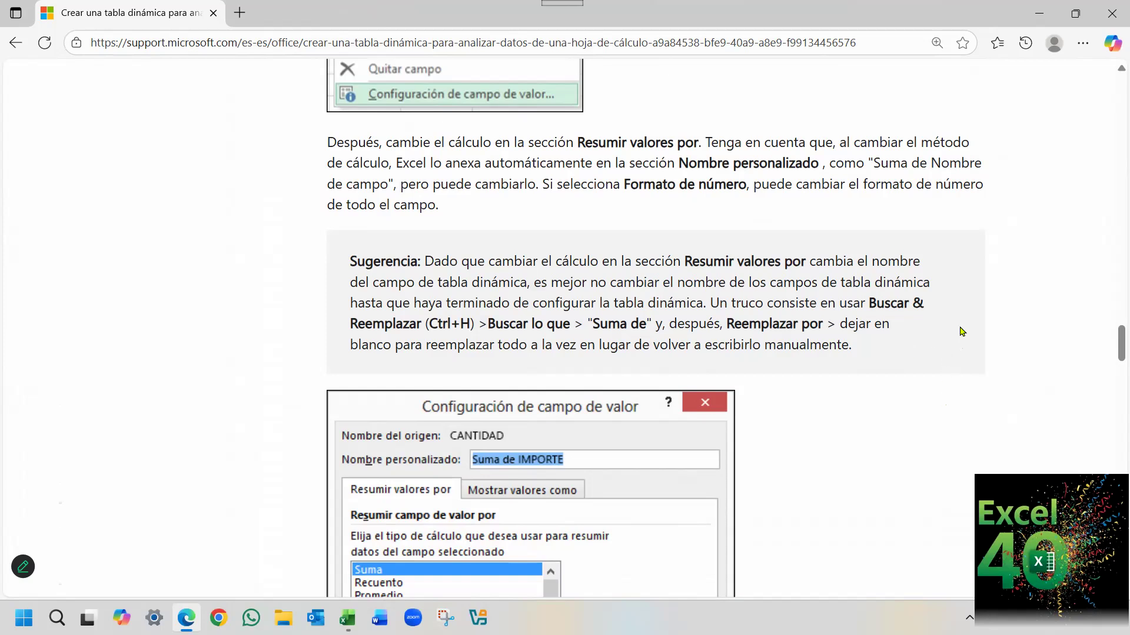
pyautogui.scroll(-3, 961, 329)
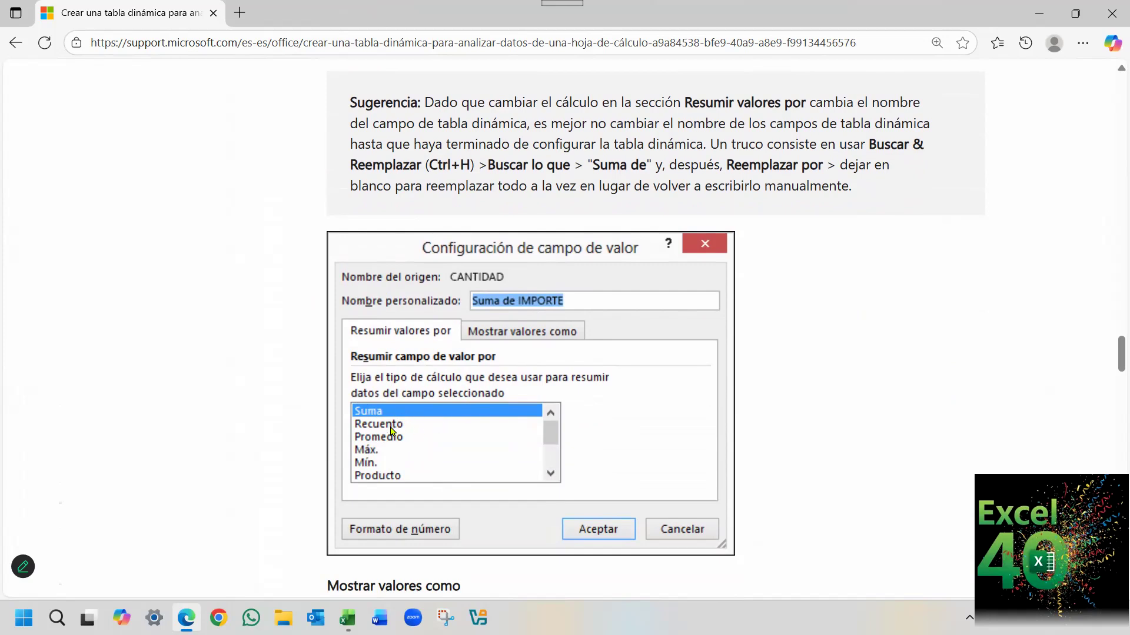
pyautogui.scroll(-3, 600, 401)
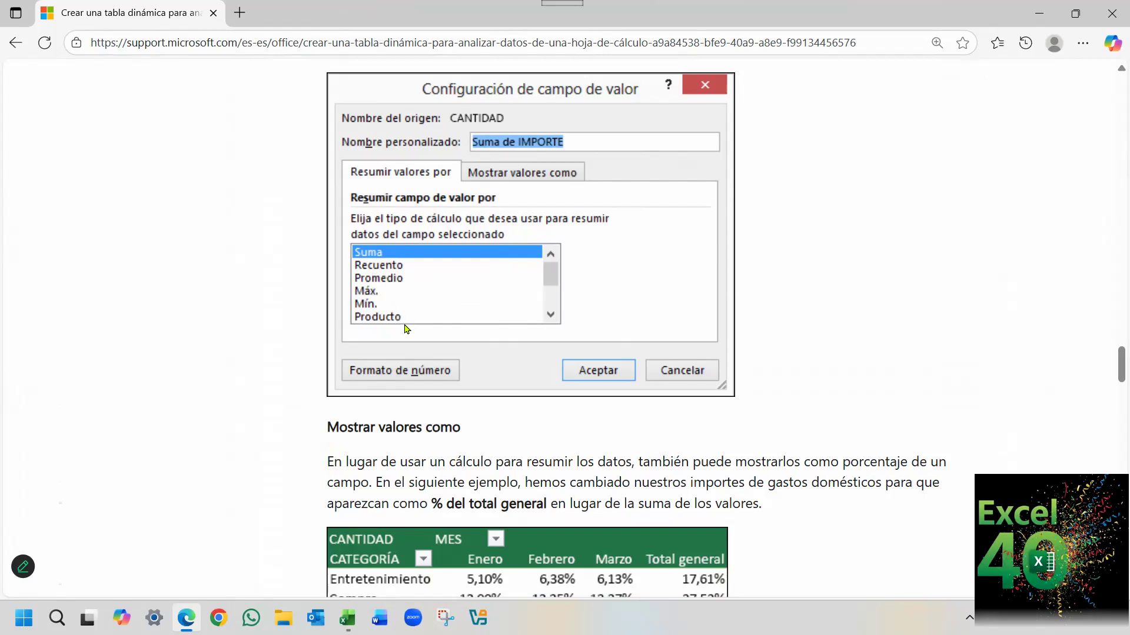
# Read "Mostrar valores como", examining the percentage-of-grand-total example and how to show a value as both calculation and percentage.
pyautogui.scroll(-3, 765, 336)
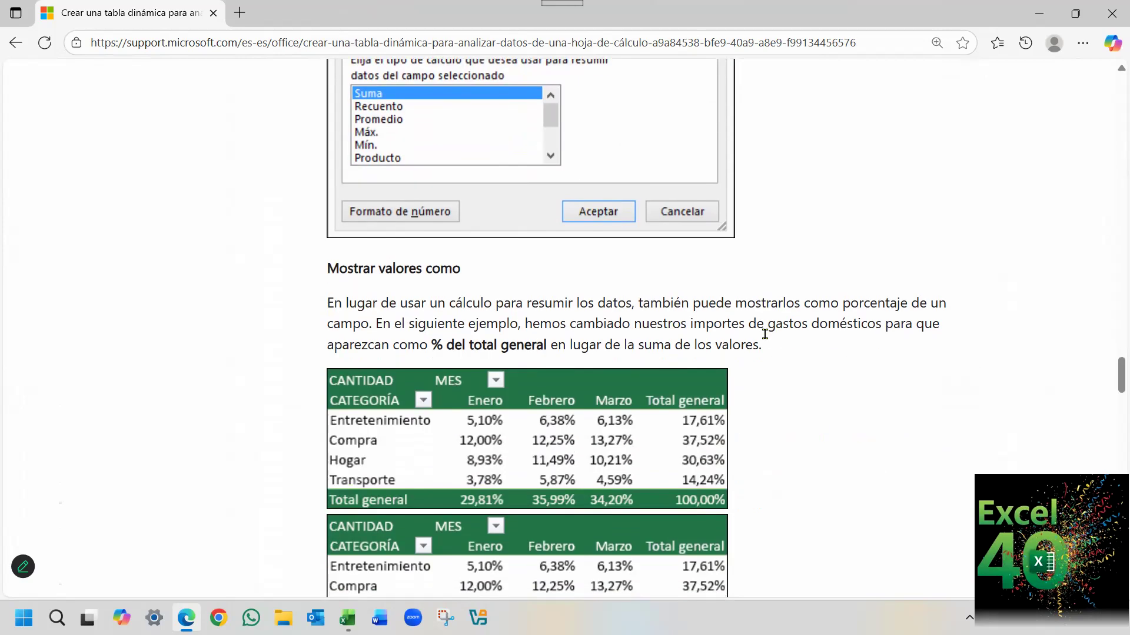
pyautogui.scroll(-1, 765, 334)
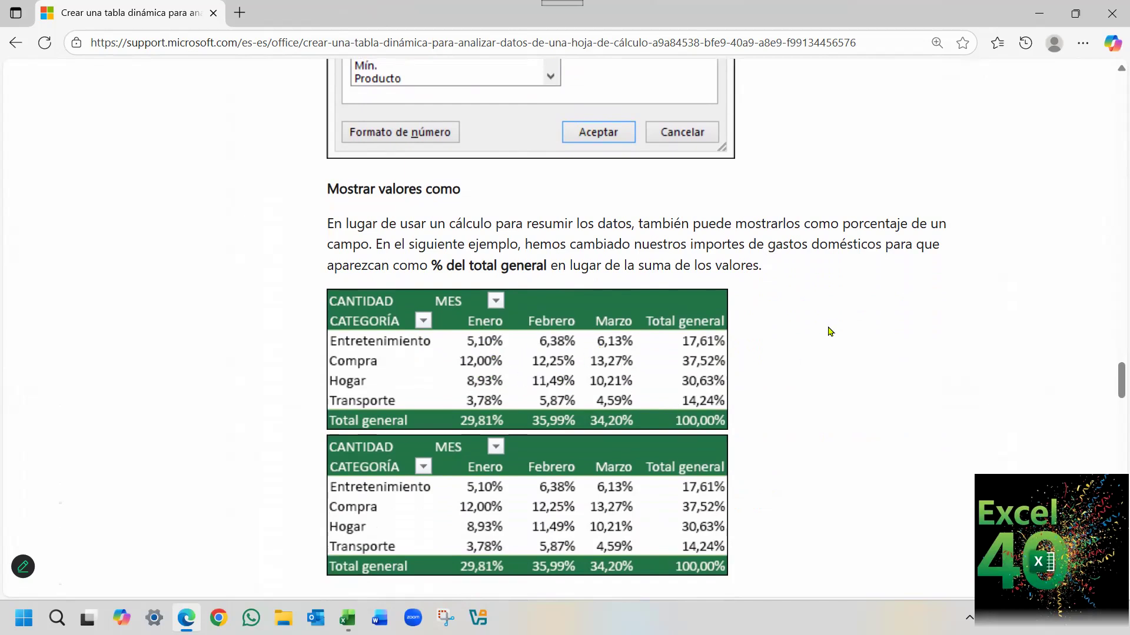
pyautogui.scroll(-3, 794, 359)
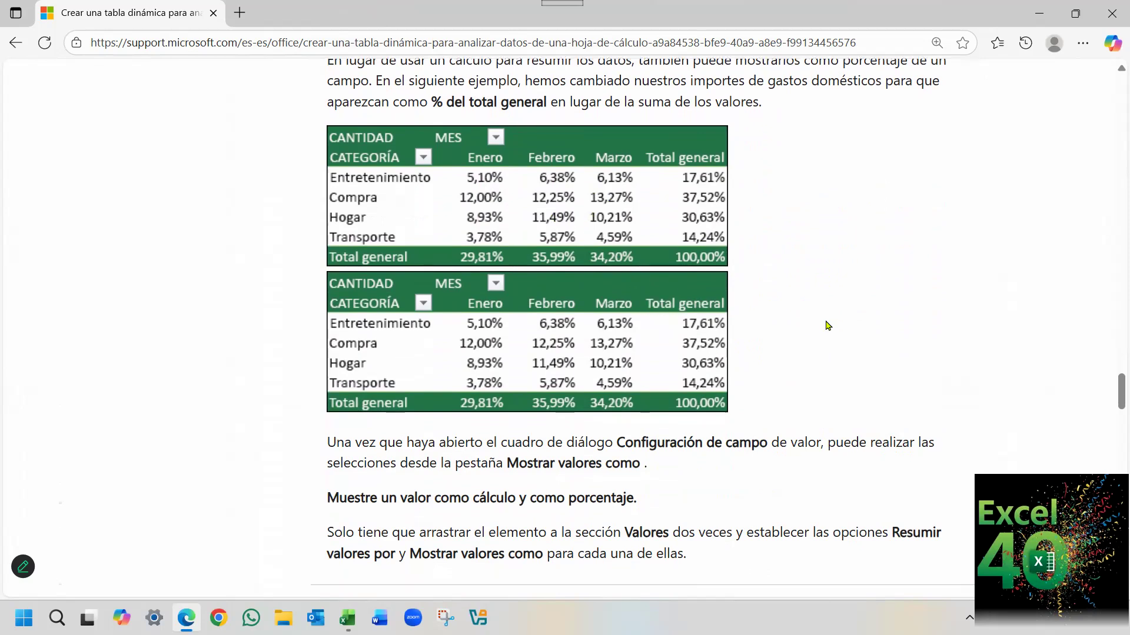
pyautogui.scroll(-1, 824, 325)
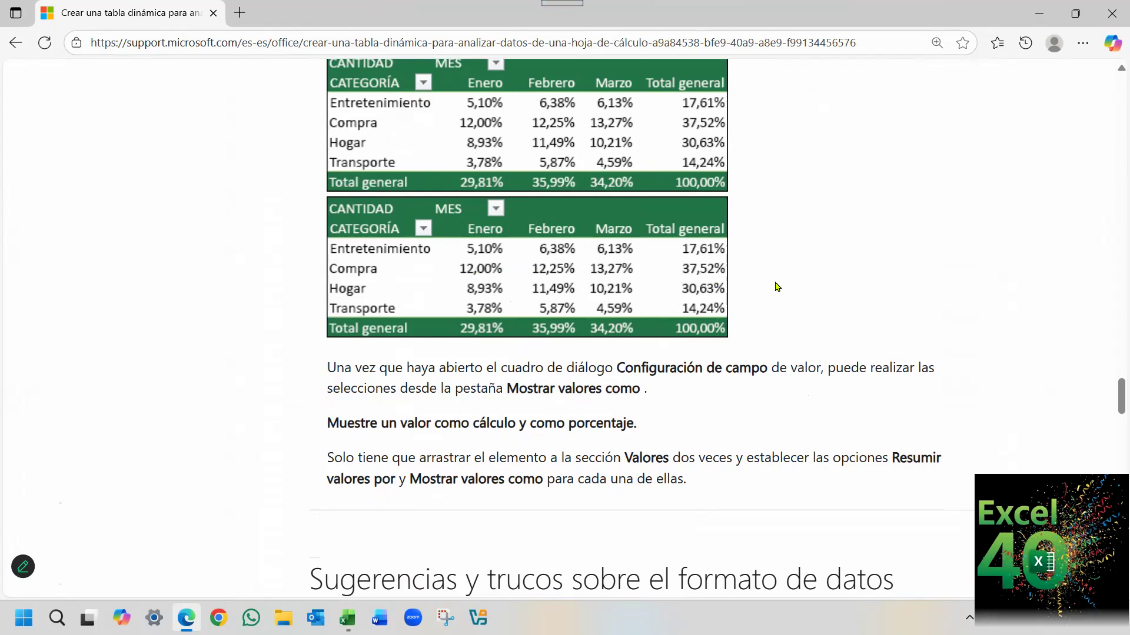
pyautogui.scroll(-1, 773, 281)
pyautogui.scroll(-1, 772, 278)
pyautogui.scroll(-1, 767, 285)
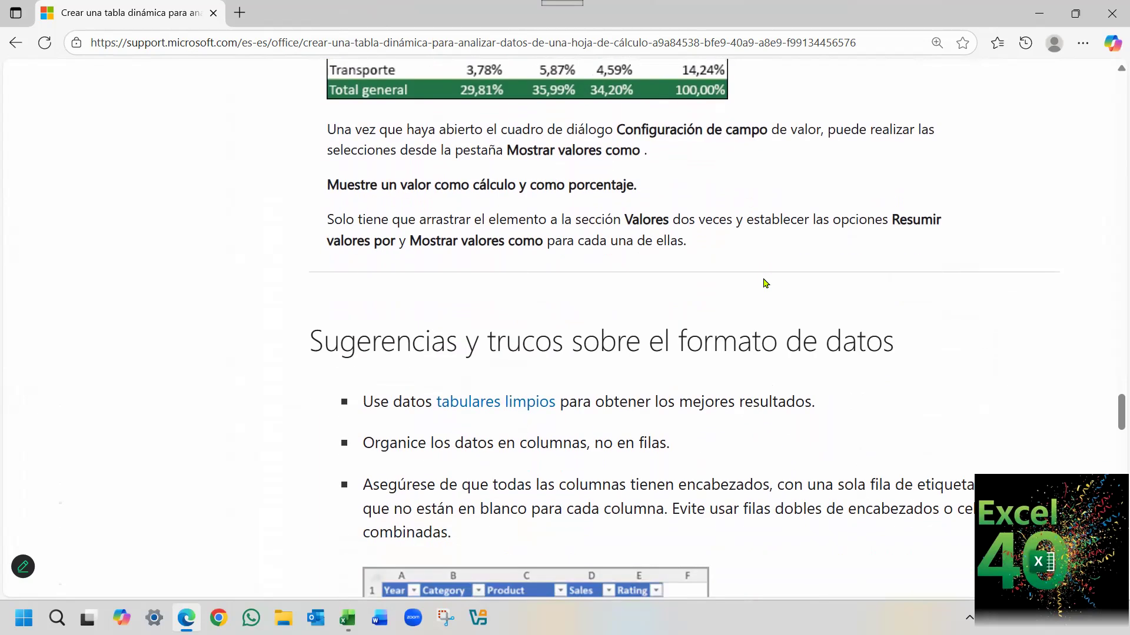
# Read "Sugerencias y trucos sobre el formato de datos", reviewing the advice on clean tabular data, unique headers, Excel tables and Power Query.
pyautogui.scroll(-1, 968, 297)
pyautogui.scroll(-2, 970, 296)
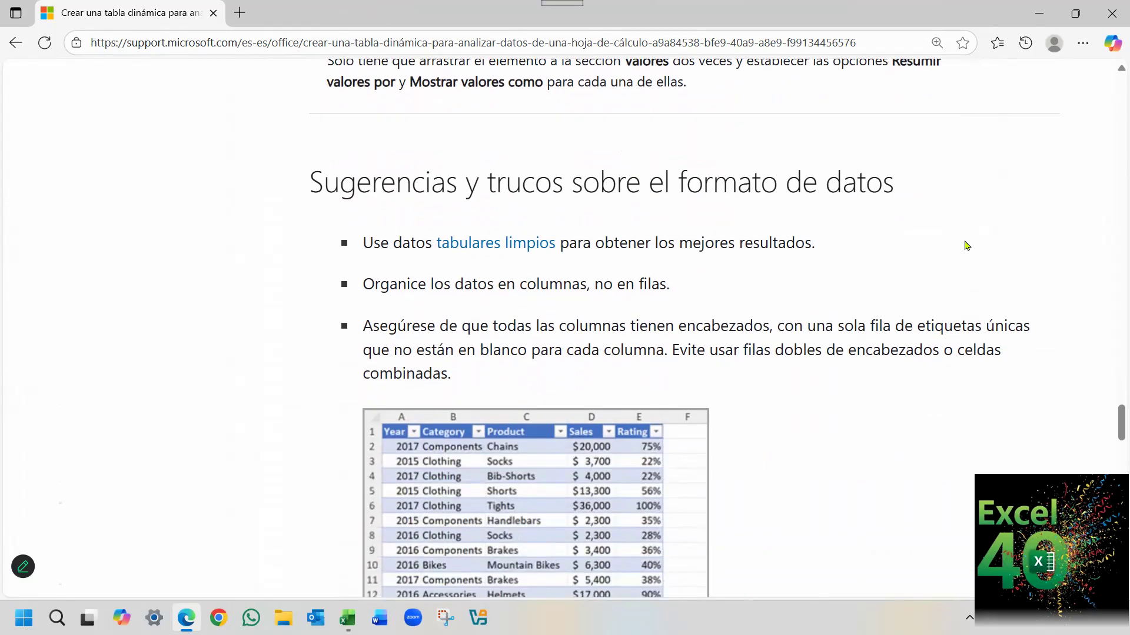
pyautogui.scroll(-2, 847, 373)
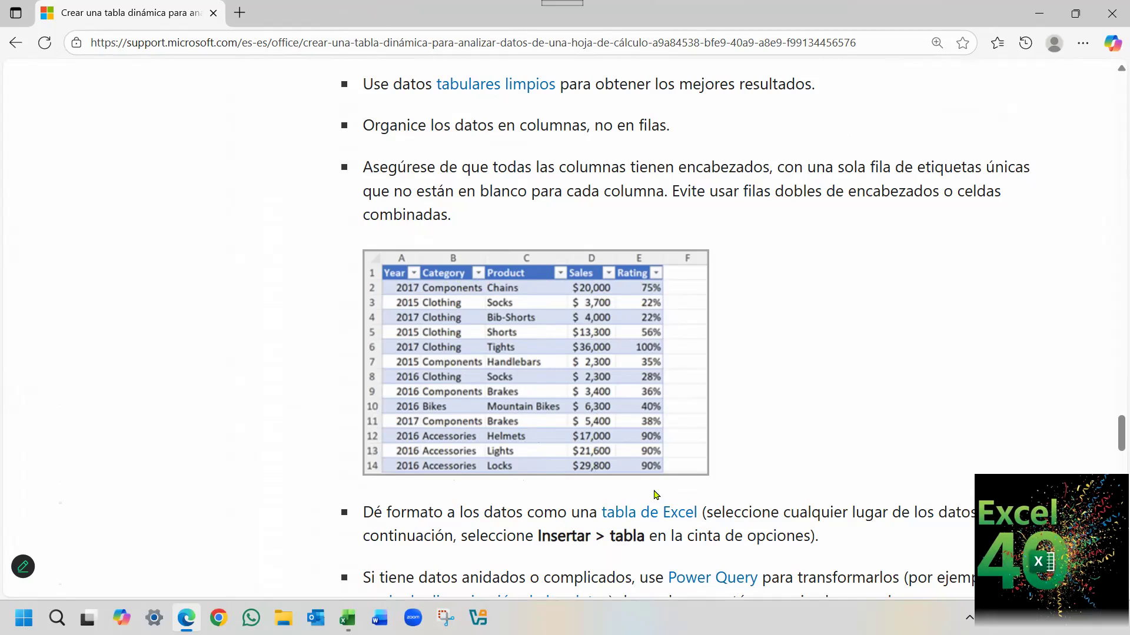
pyautogui.scroll(-2, 765, 391)
pyautogui.scroll(2, 771, 384)
pyautogui.scroll(2, 771, 384)
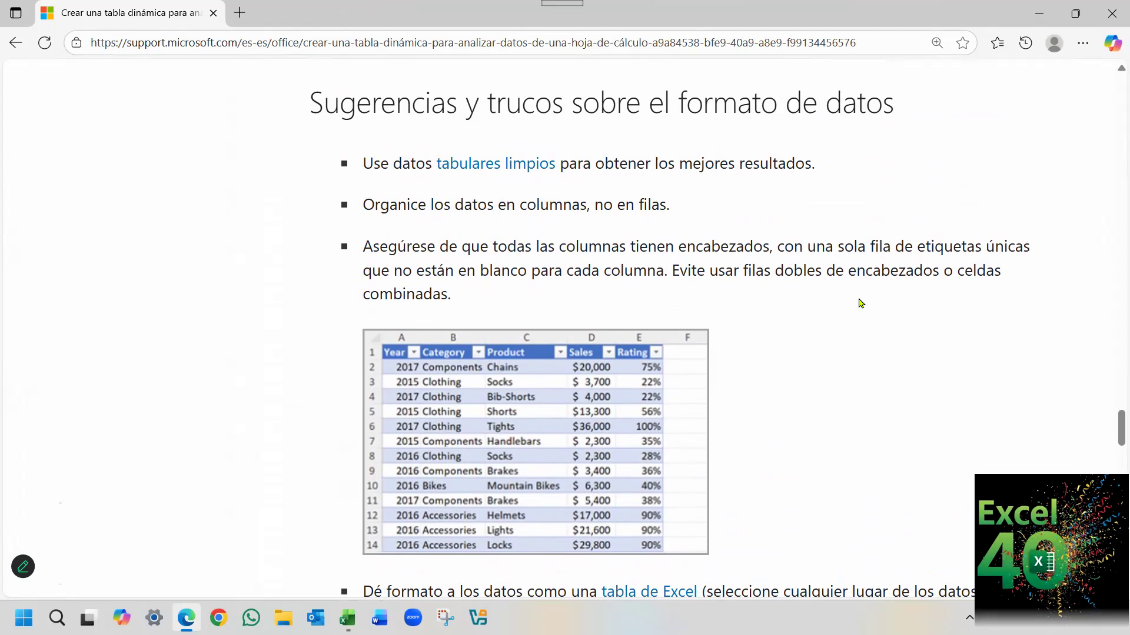
pyautogui.scroll(-4, 856, 312)
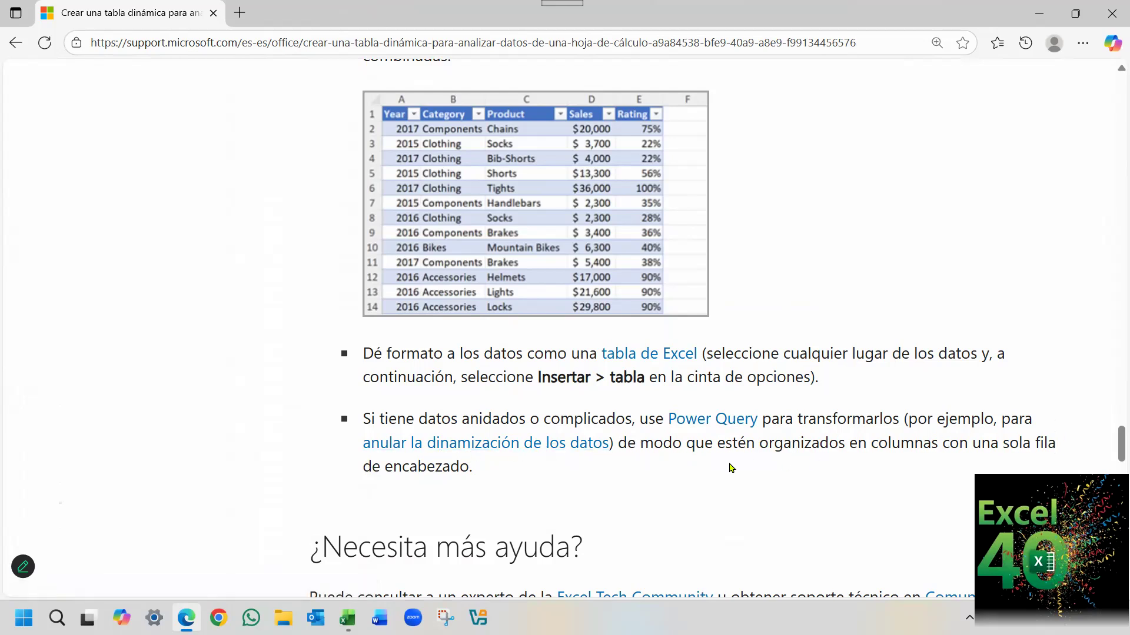
pyautogui.scroll(-3, 704, 463)
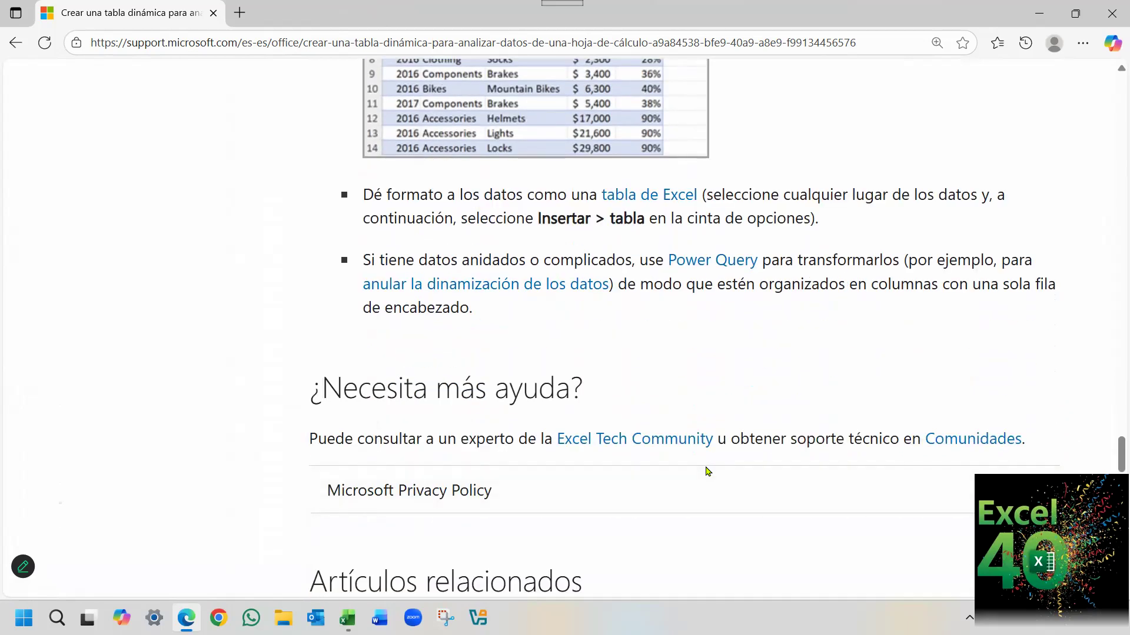
# Revisit the article's steps for inserting a pivot table and briefly check the source data in Tablas Dinámicas.xlsx.
pyautogui.scroll(10, 705, 467)
pyautogui.scroll(20, 707, 470)
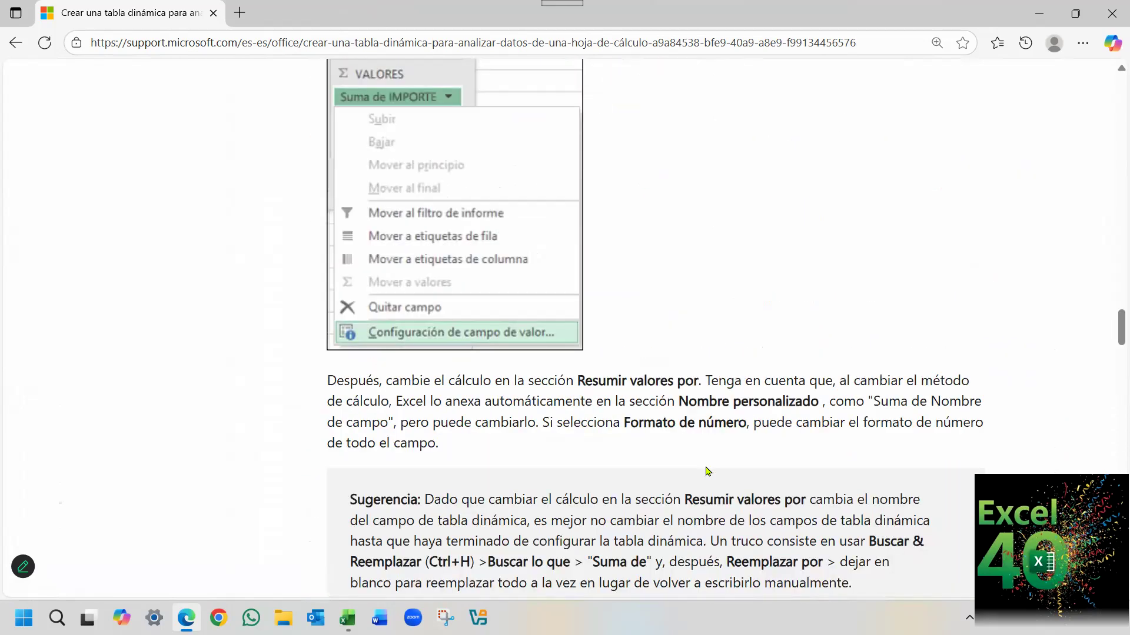
pyautogui.scroll(15, 708, 471)
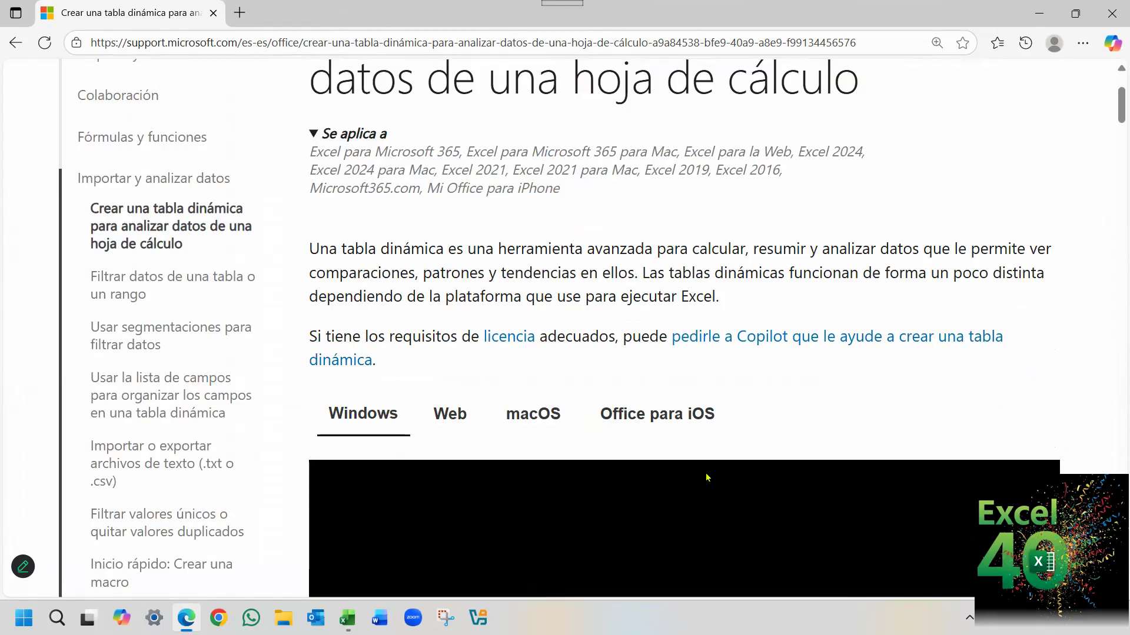
pyautogui.scroll(-15, 706, 477)
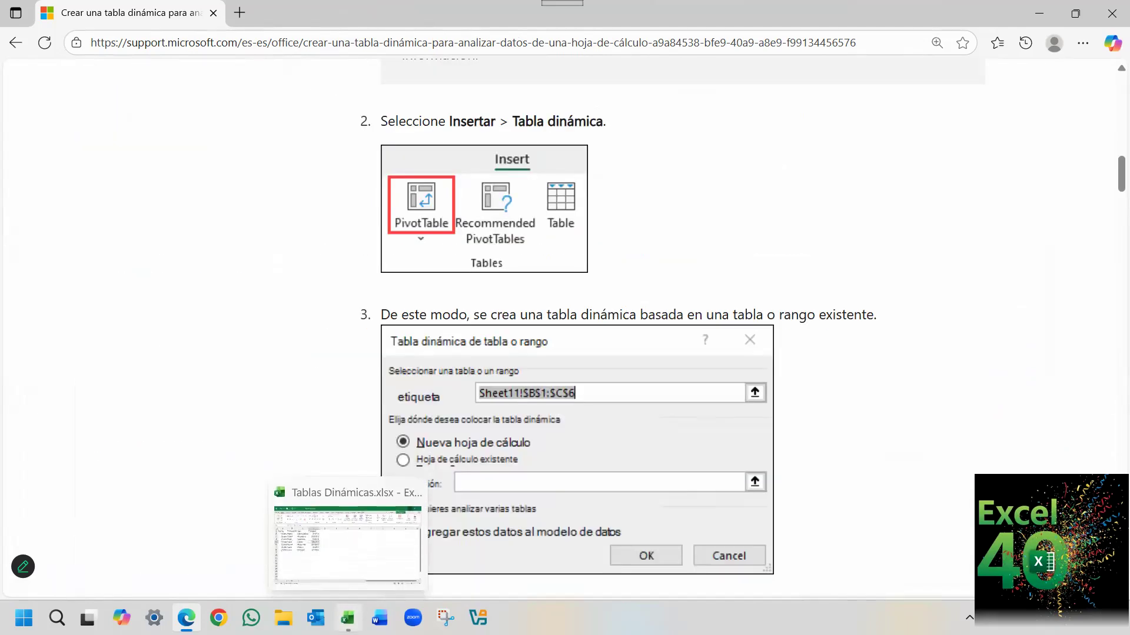
pyautogui.click(347, 617)
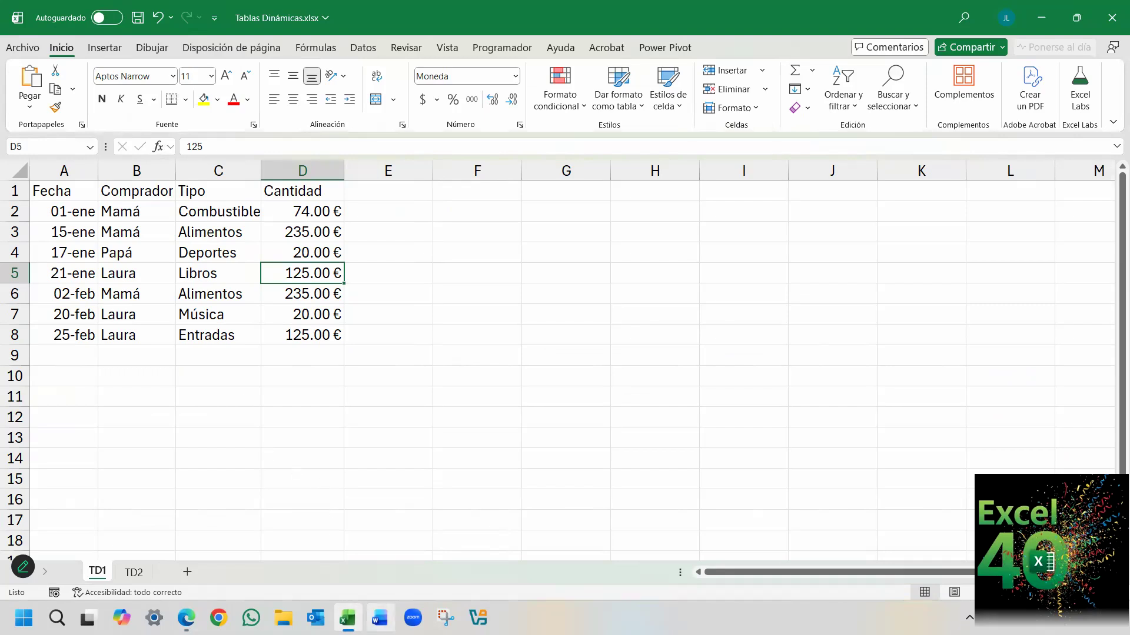
pyautogui.click(186, 618)
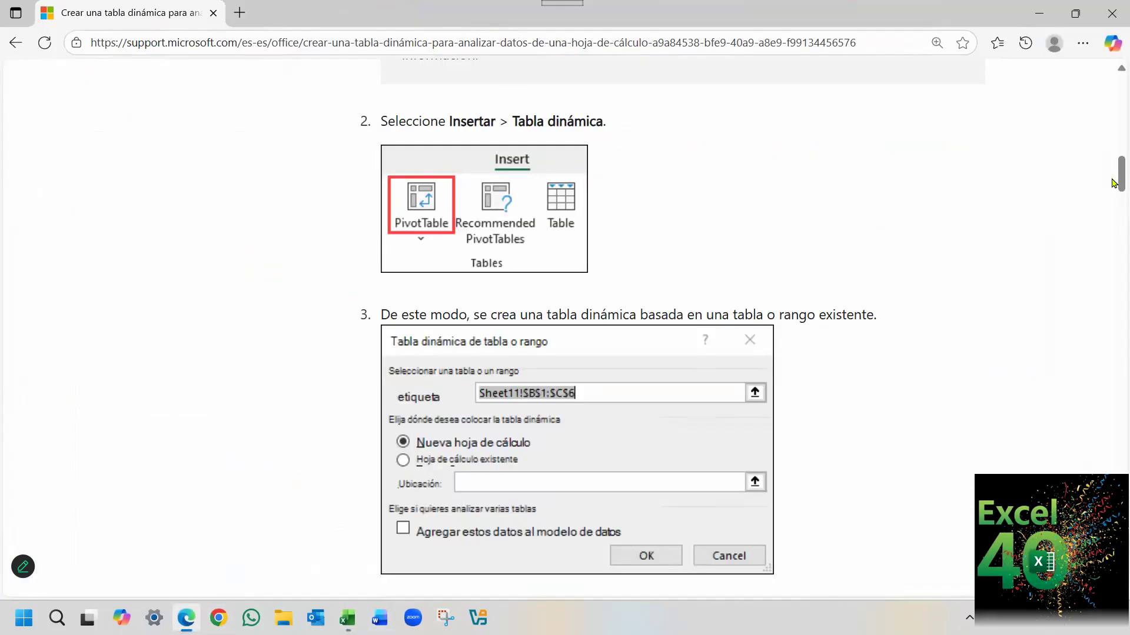
# Review the data formatting tips again, focusing on clean tabular data and formatting the source as an Excel table.
pyautogui.scroll(-2, 1113, 231)
pyautogui.scroll(-15, 1114, 231)
pyautogui.scroll(-15, 1096, 449)
pyautogui.scroll(10, 1096, 435)
pyautogui.scroll(-3, 1099, 458)
pyautogui.scroll(3, 1099, 458)
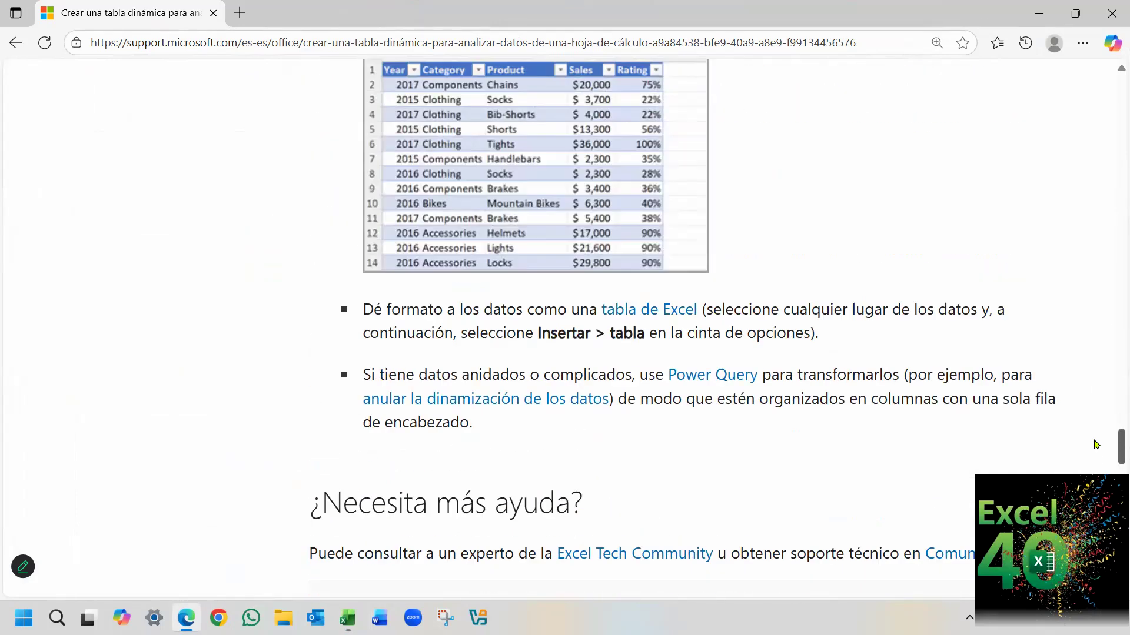
pyautogui.scroll(-6, 1098, 453)
pyautogui.scroll(10, 1095, 435)
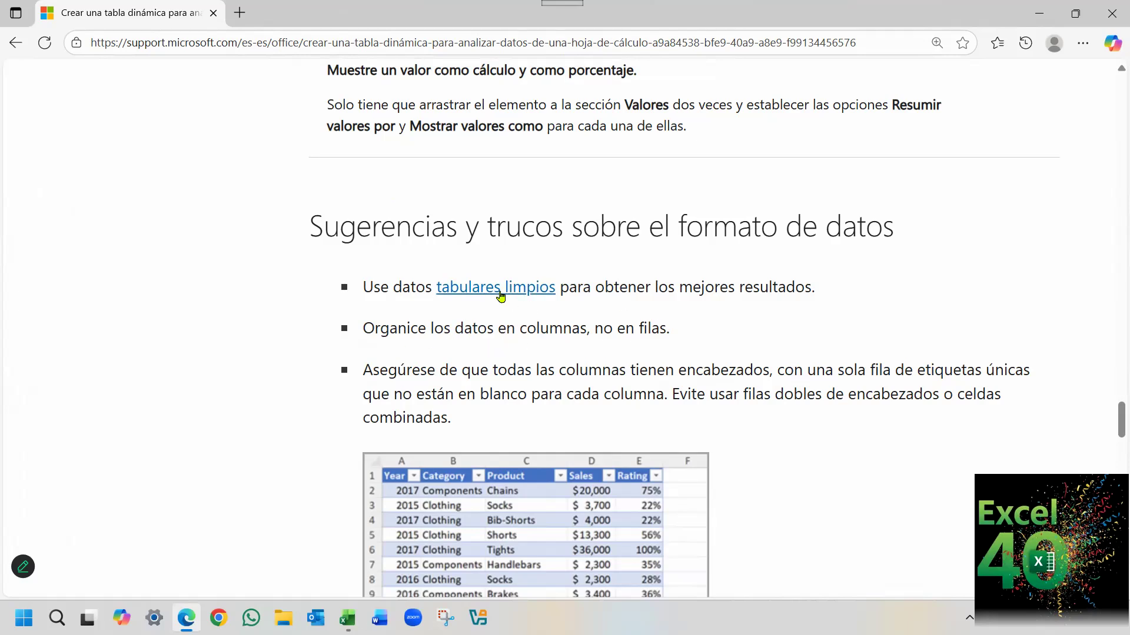
pyautogui.scroll(-3, 712, 338)
pyautogui.scroll(-3, 774, 396)
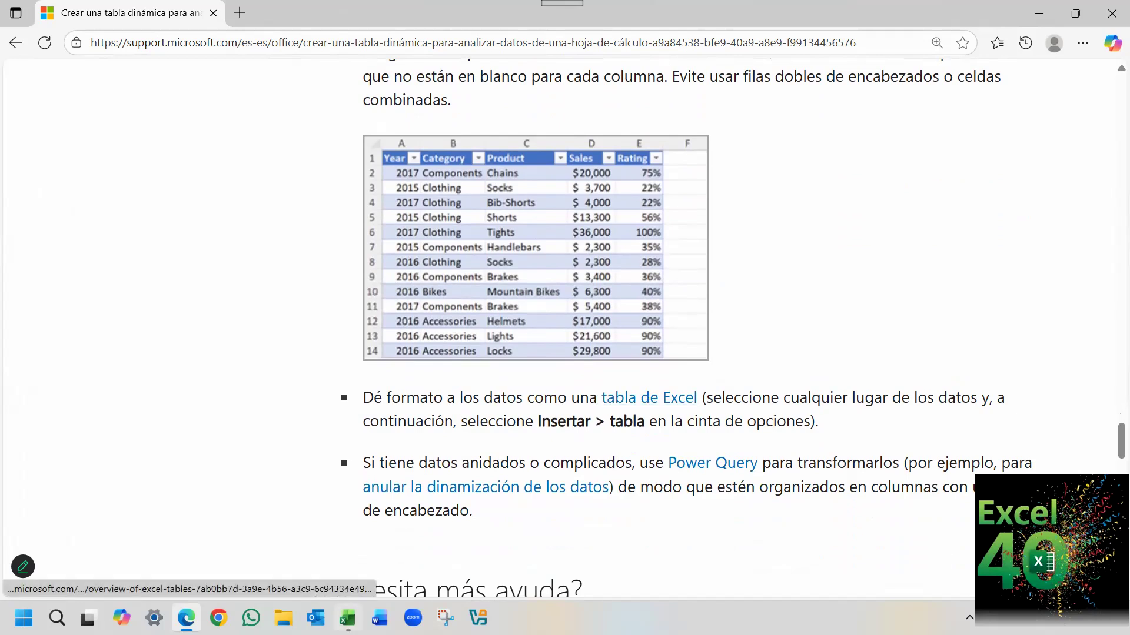
# Switch to Excel and convert the expense data in A1:D8 of sheet TD1 into a table with headers.
pyautogui.click(347, 618)
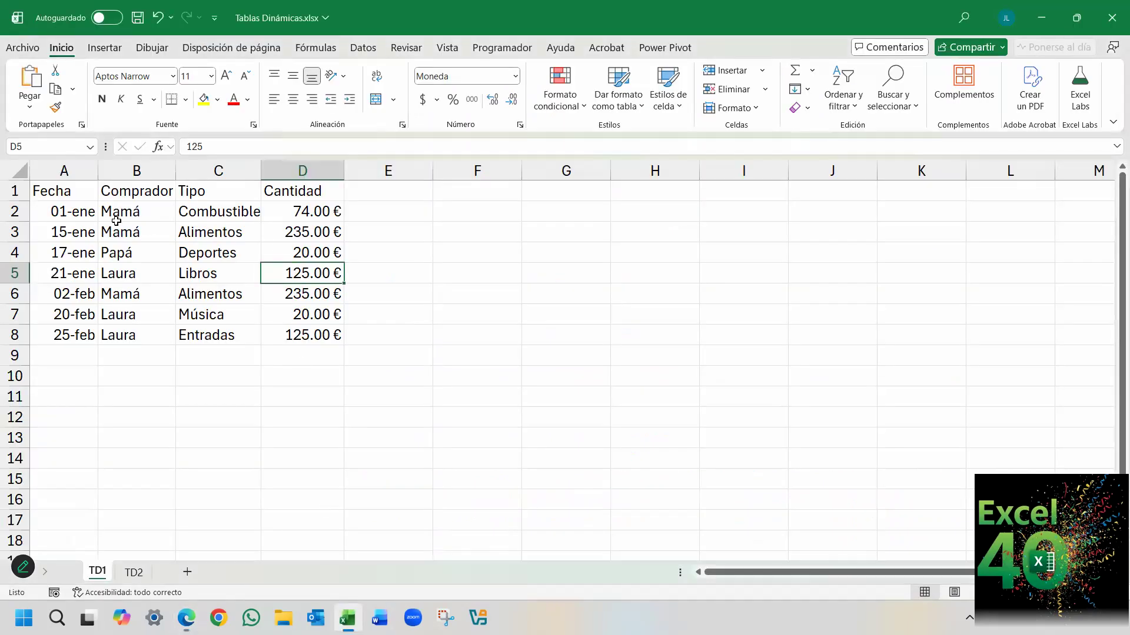
pyautogui.click(86, 189)
pyautogui.click(141, 250)
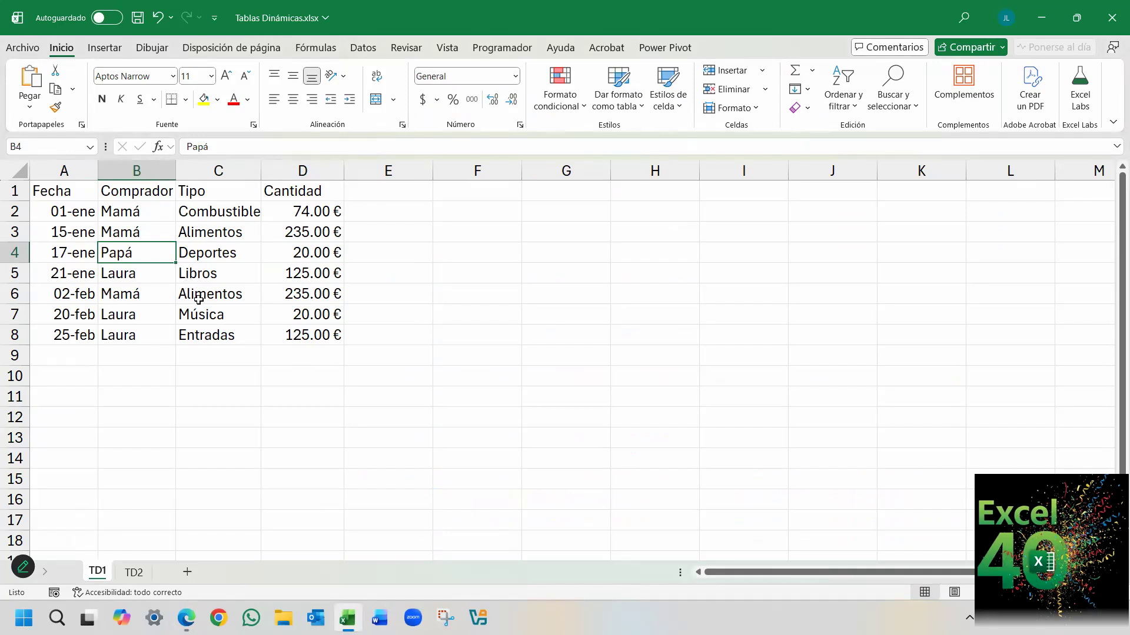
pyautogui.hotkey('ctrl', 't')
pyautogui.click(607, 391)
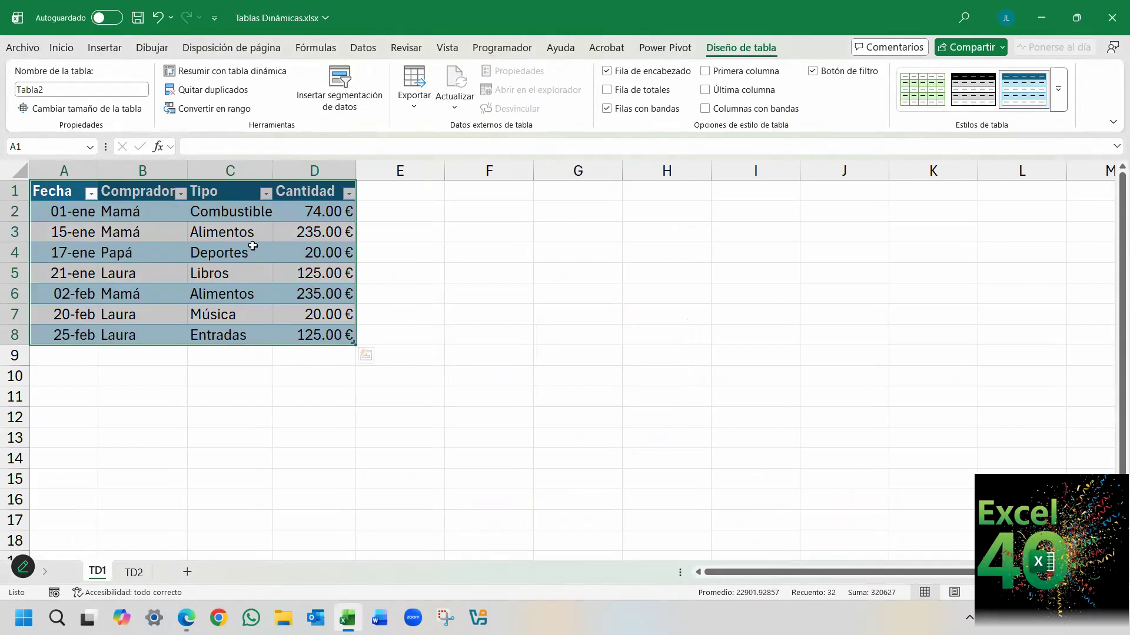
# Insert a pivot table from Tabla2 into the existing worksheet TD1 at cell F4.
pyautogui.click(108, 51)
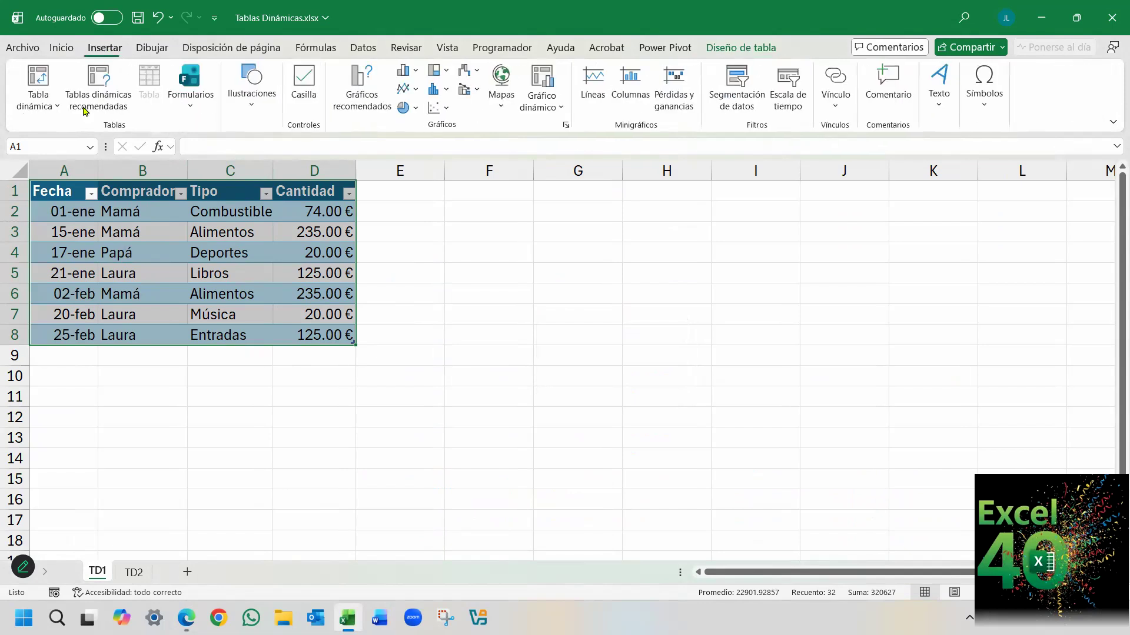
pyautogui.click(40, 107)
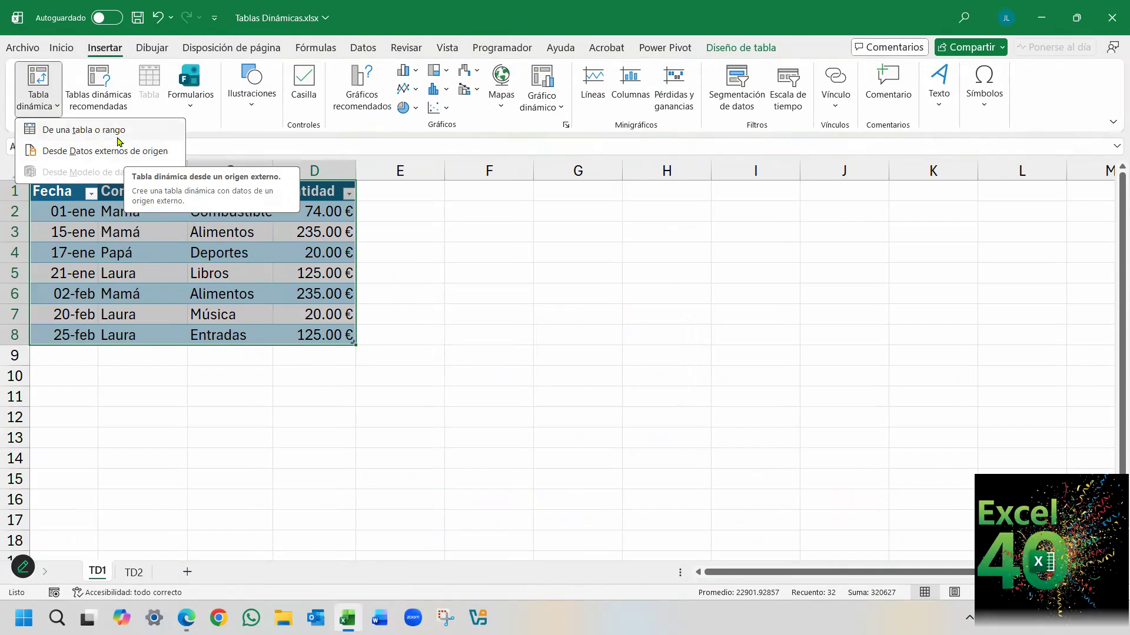
pyautogui.click(85, 130)
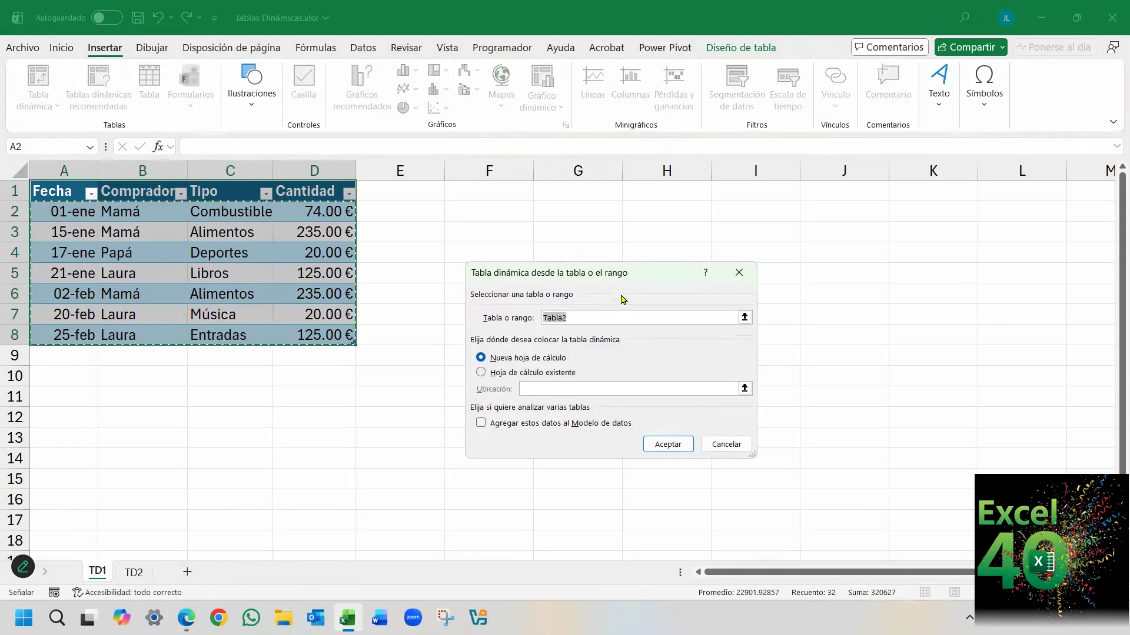
pyautogui.moveTo(619, 279); pyautogui.dragTo(544, 228)
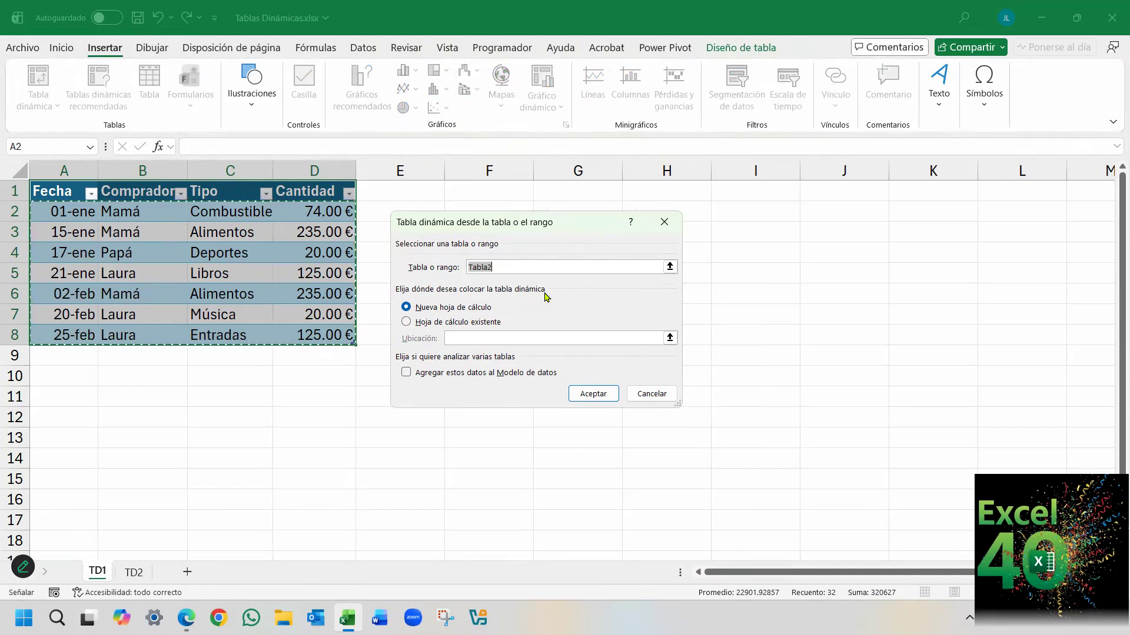
pyautogui.click(429, 324)
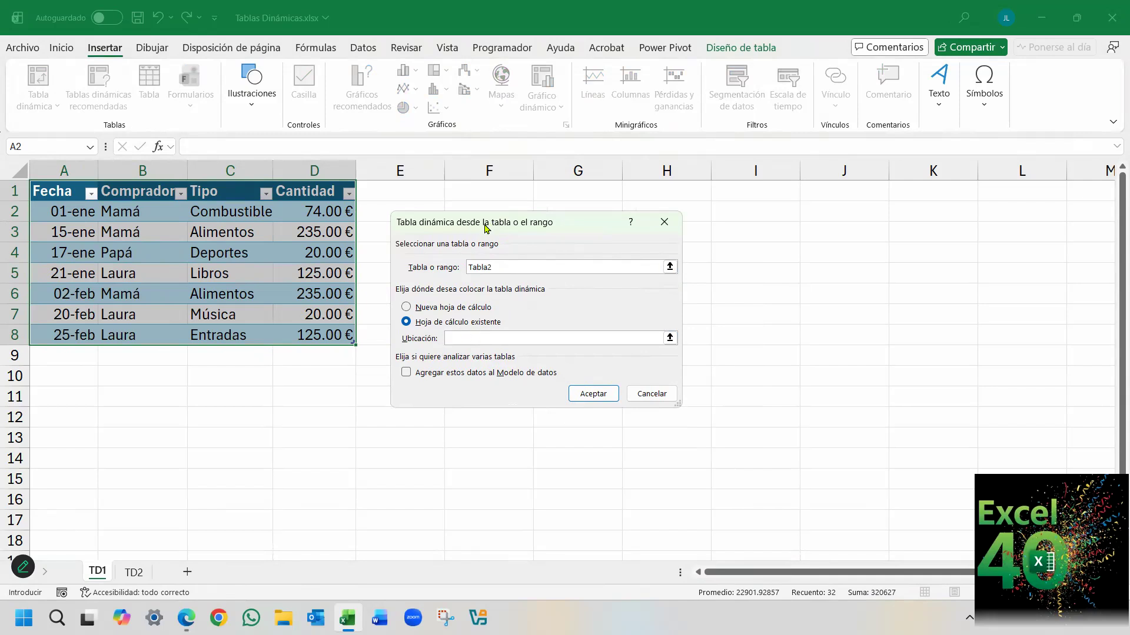
pyautogui.moveTo(486, 228); pyautogui.dragTo(186, 335)
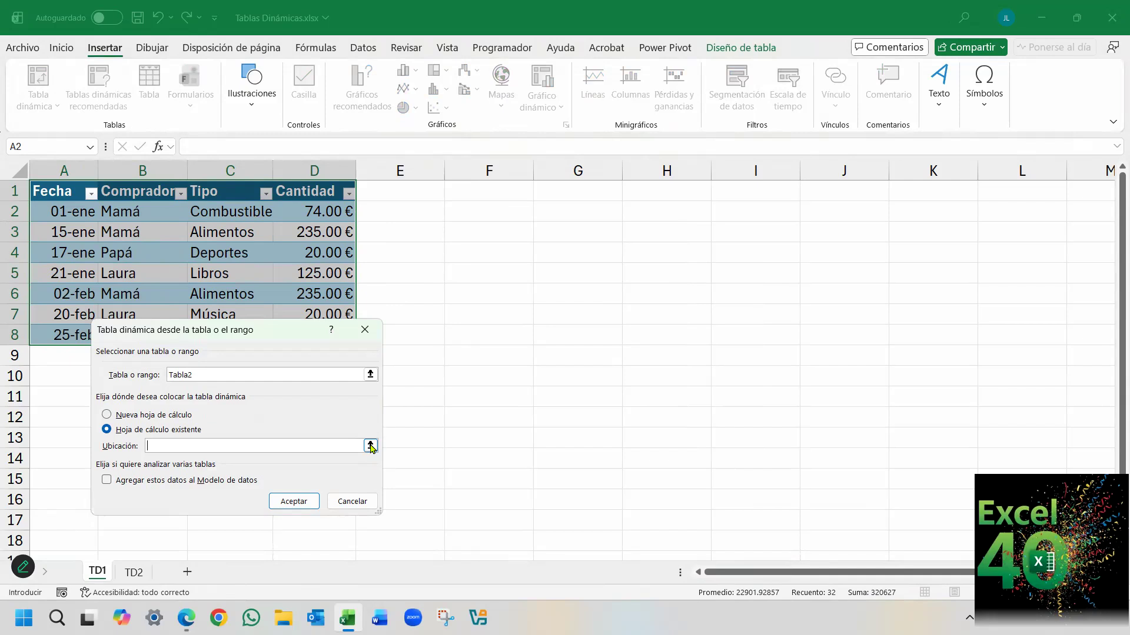
pyautogui.click(487, 251)
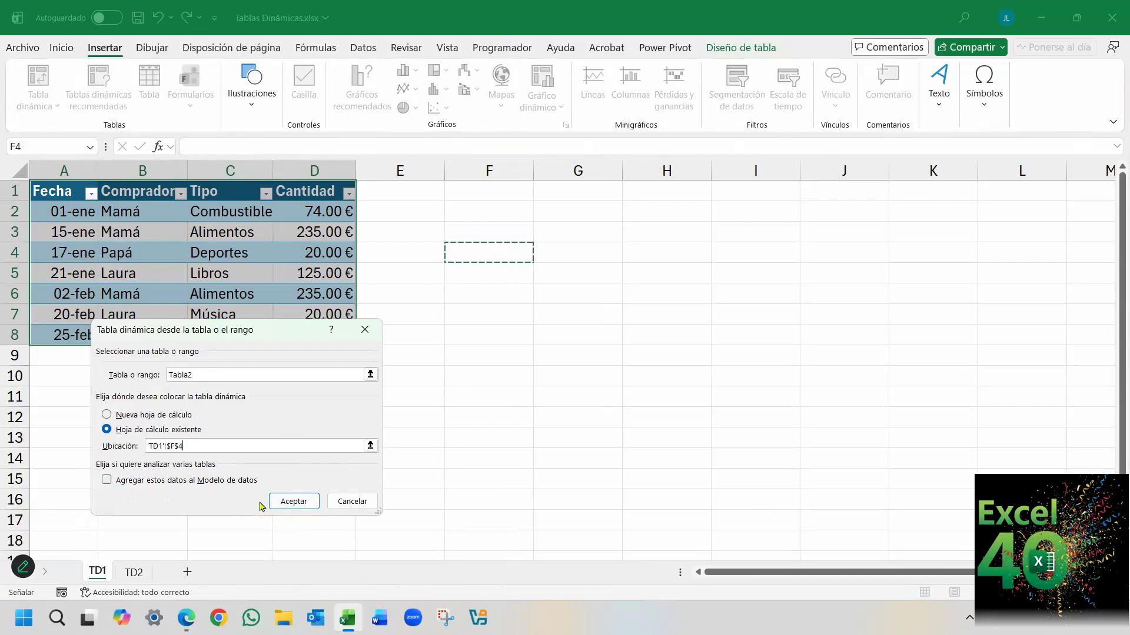
pyautogui.click(292, 501)
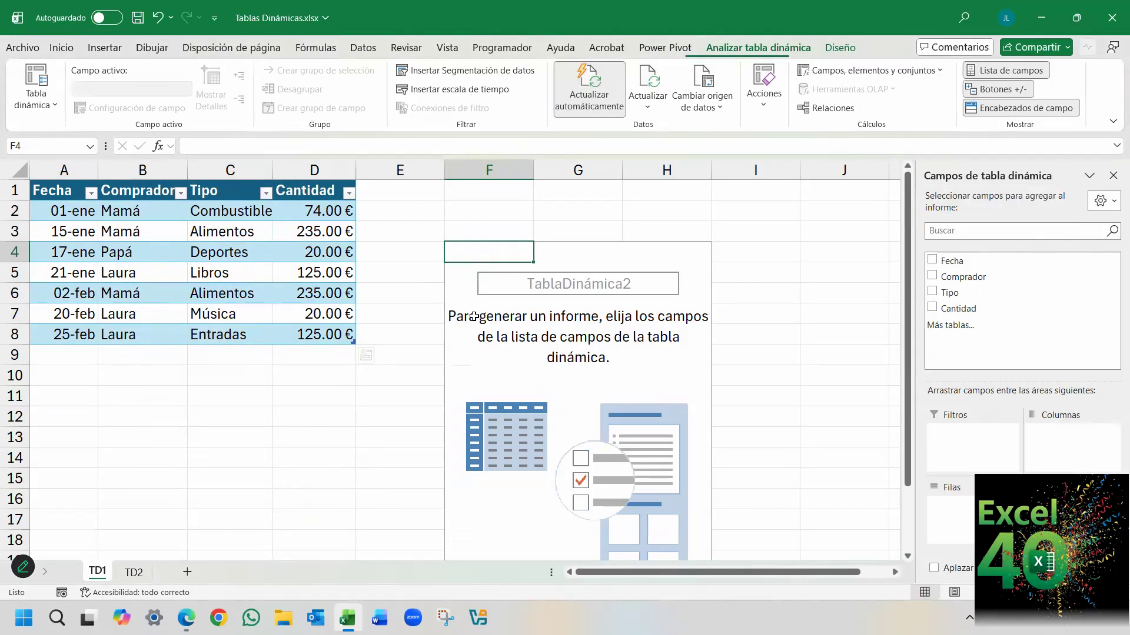
# Add the Comprador and Tipo fields to the pivot table's rows.
pyautogui.keyDown('ctrl'); pyautogui.scroll(-1, 414, 320); pyautogui.keyUp('ctrl')
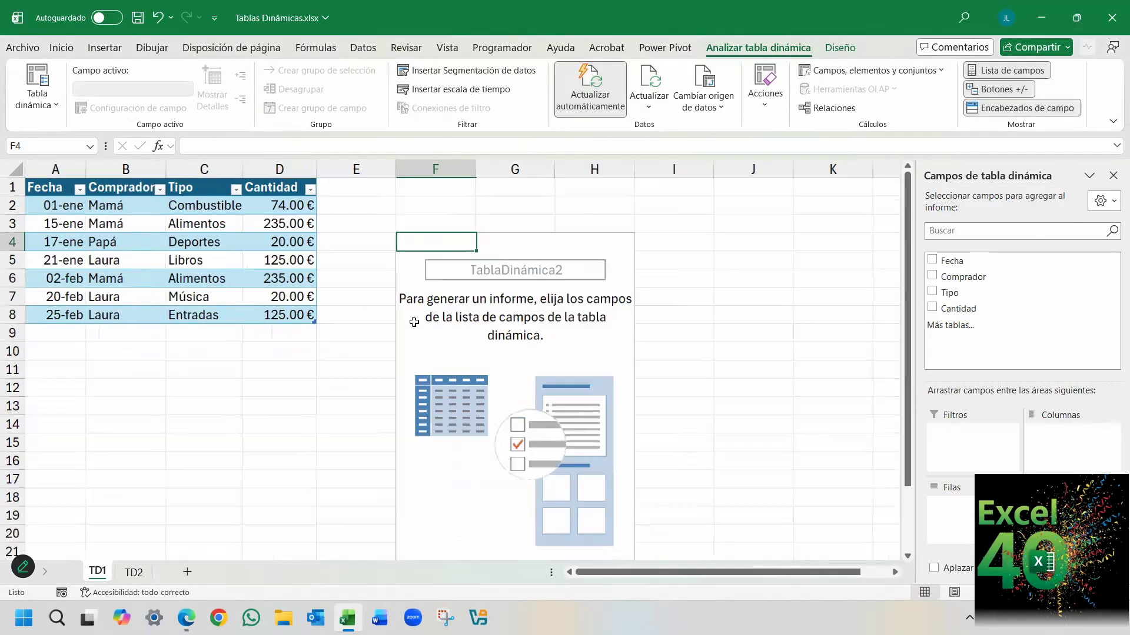
pyautogui.keyDown('ctrl'); pyautogui.scroll(-1, 367, 344); pyautogui.keyUp('ctrl')
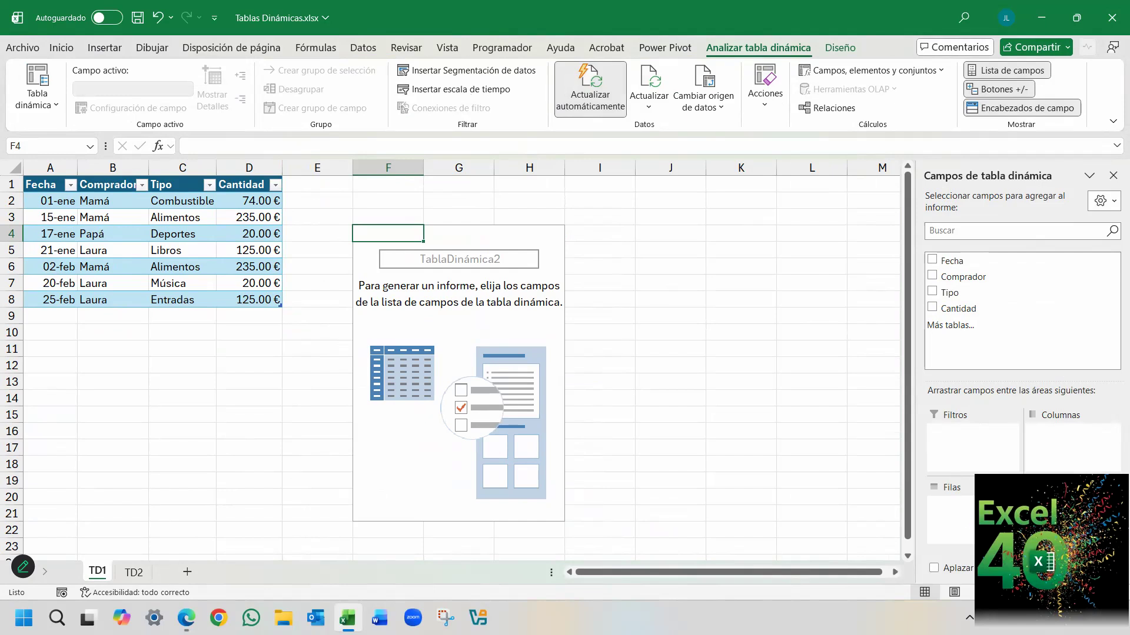
pyautogui.click(932, 276)
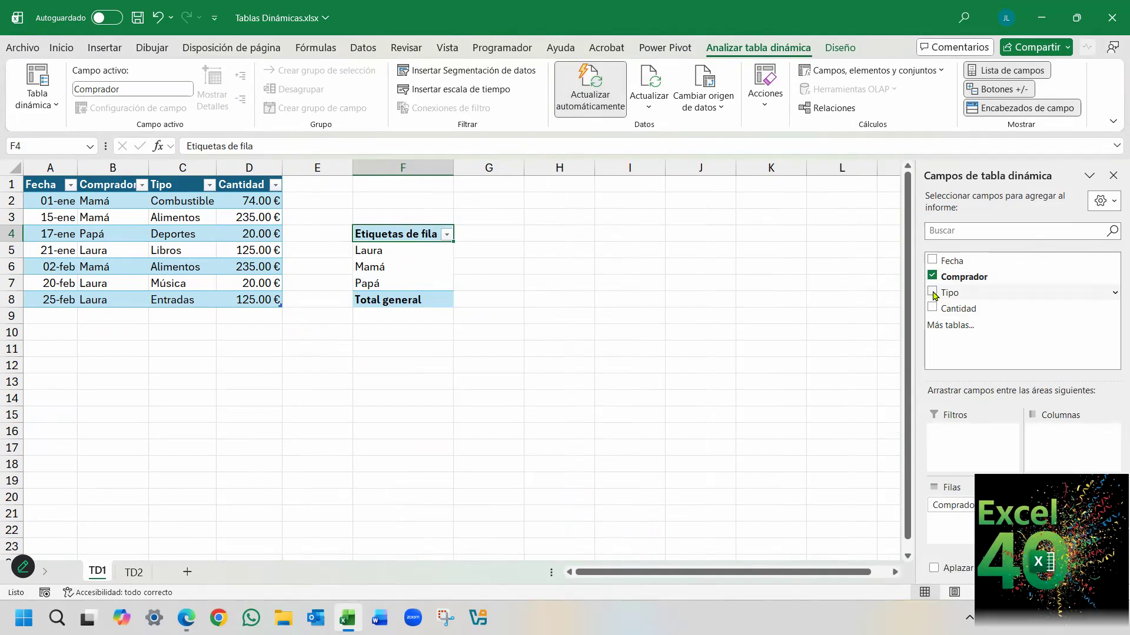
pyautogui.click(933, 292)
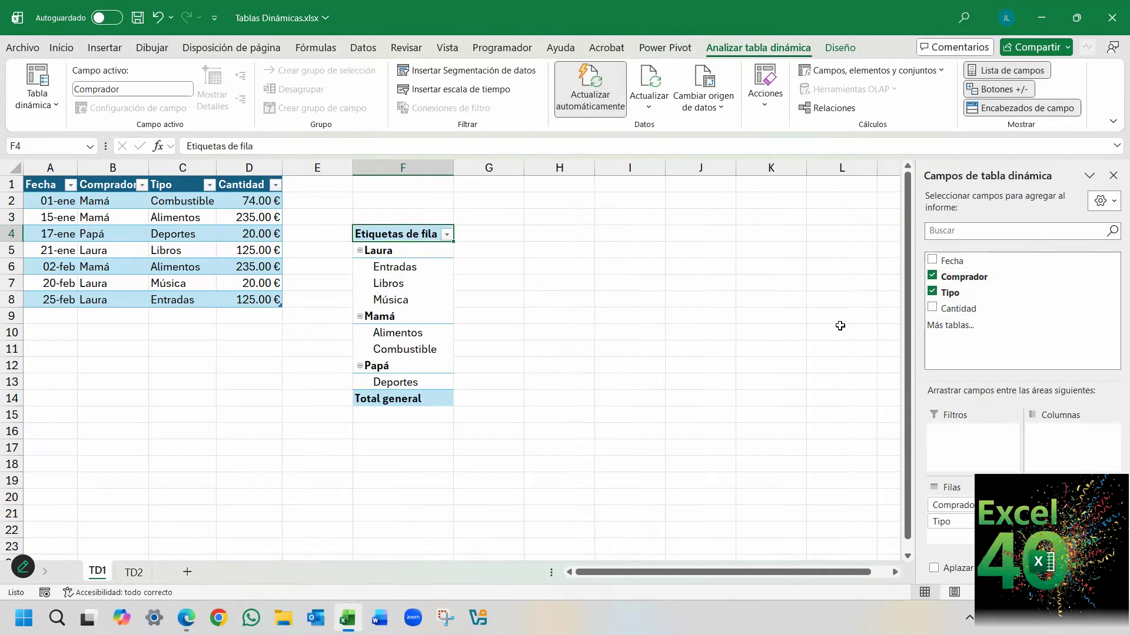
# Examine the Cantidad amounts in D2:D8 of the source table.
pyautogui.click(233, 198)
pyautogui.moveTo(230, 226); pyautogui.dragTo(242, 294)
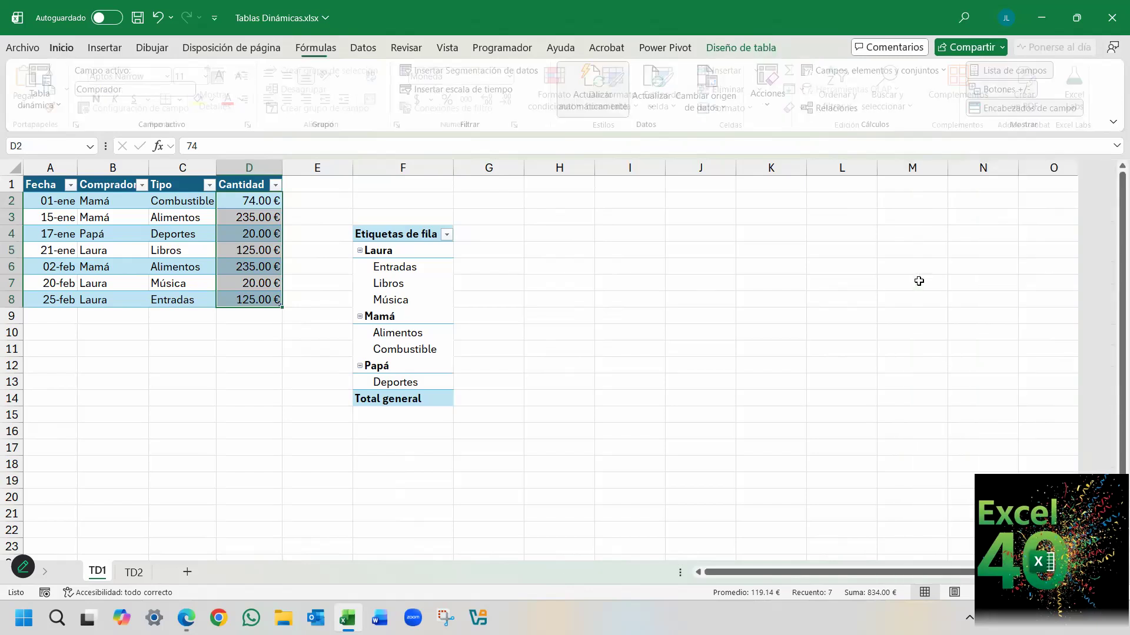
pyautogui.click(202, 223)
pyautogui.click(228, 232)
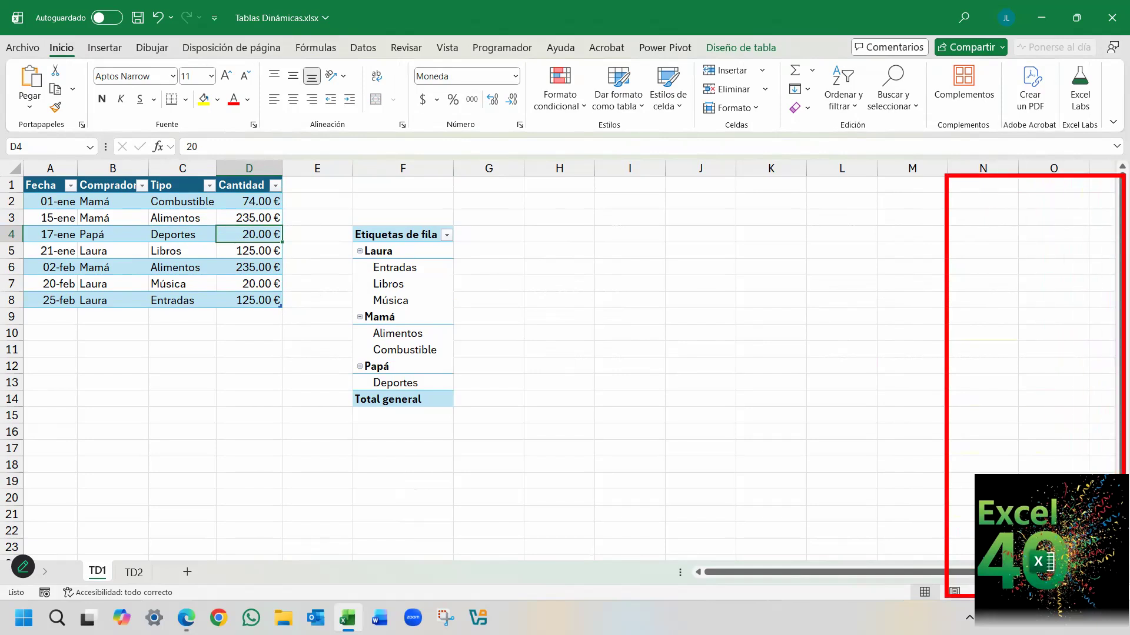
# Select the pivot table and close its field list.
pyautogui.click(407, 284)
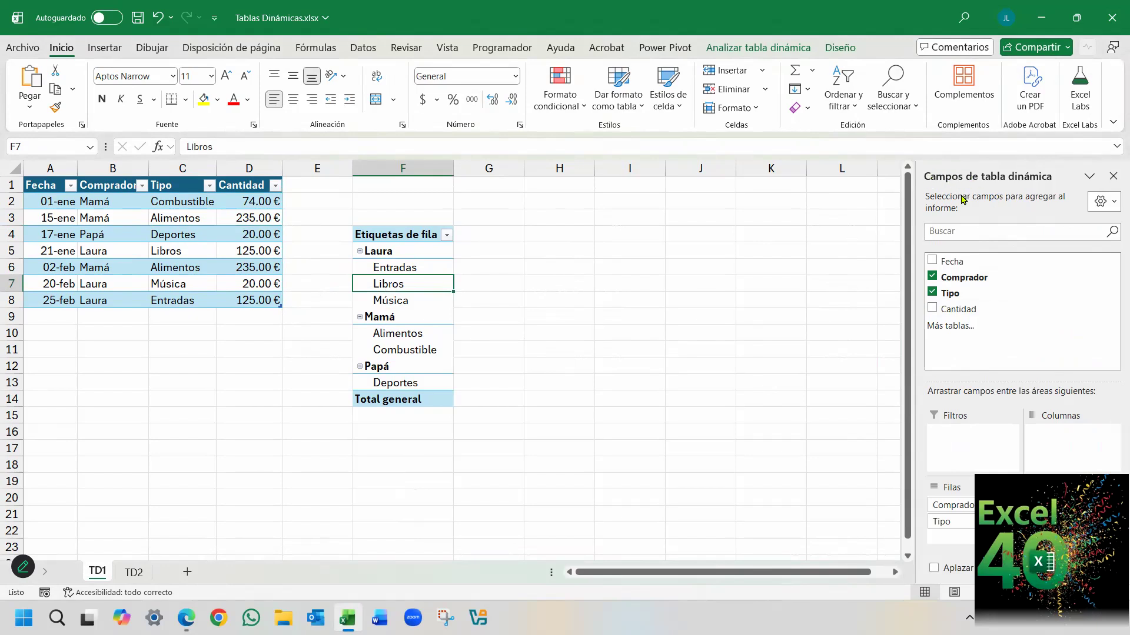
pyautogui.click(1113, 178)
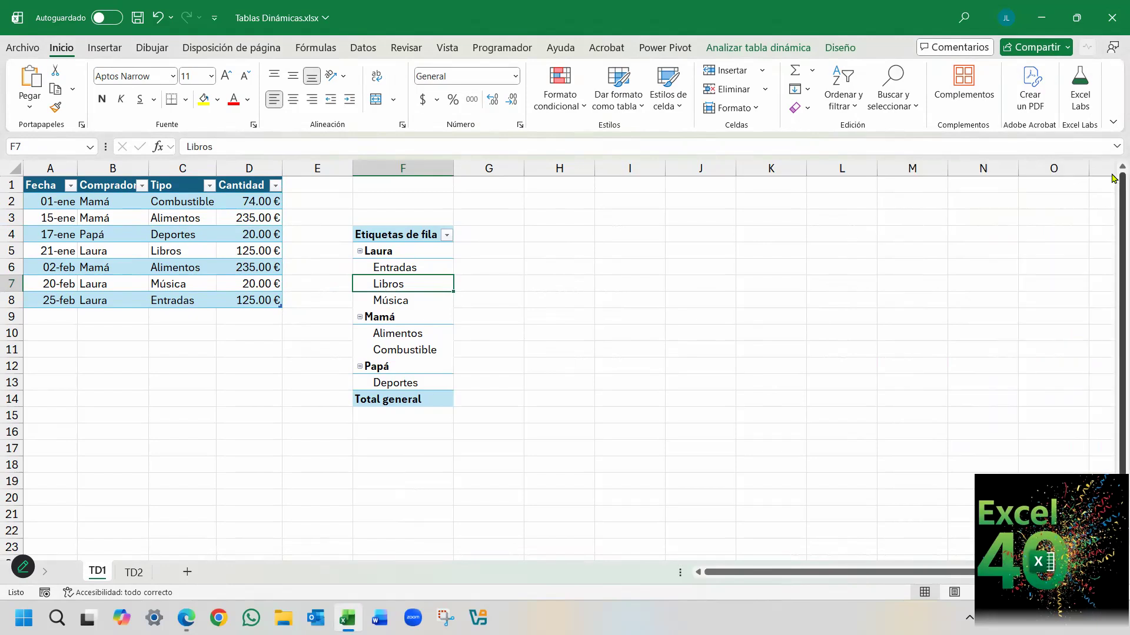
pyautogui.click(558, 332)
# Examine the pivot table's row labels, from the header in F4 through the buyer and expense type entries below it.
pyautogui.click(391, 296)
pyautogui.click(388, 273)
pyautogui.click(390, 253)
pyautogui.click(392, 235)
pyautogui.click(385, 271)
pyautogui.click(386, 298)
pyautogui.click(395, 277)
pyautogui.click(400, 270)
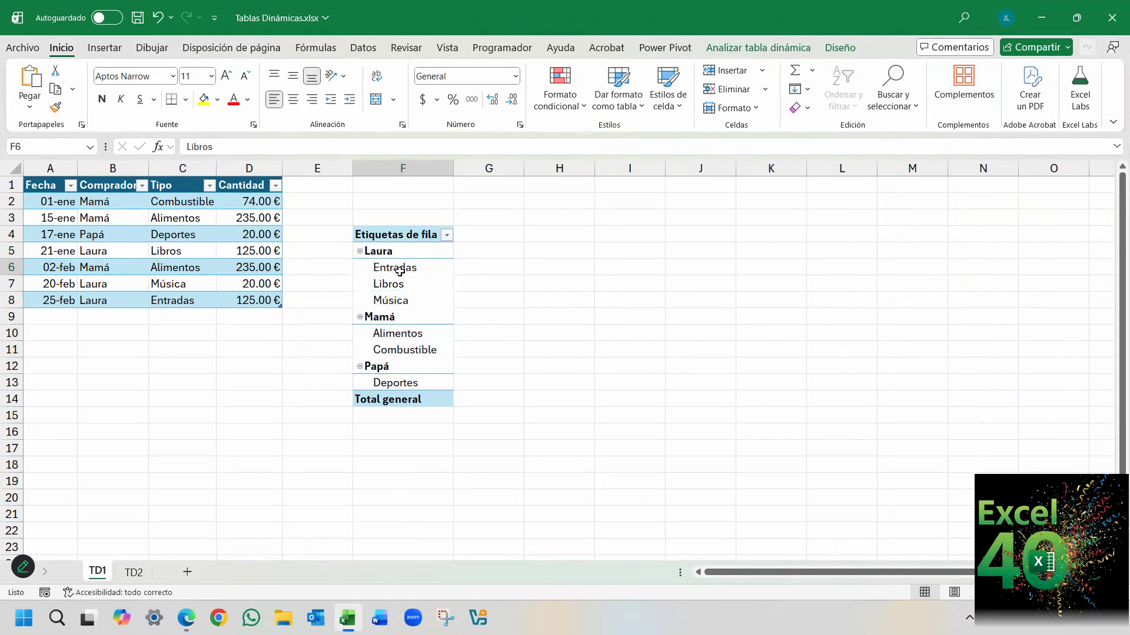
pyautogui.click(405, 312)
pyautogui.click(404, 343)
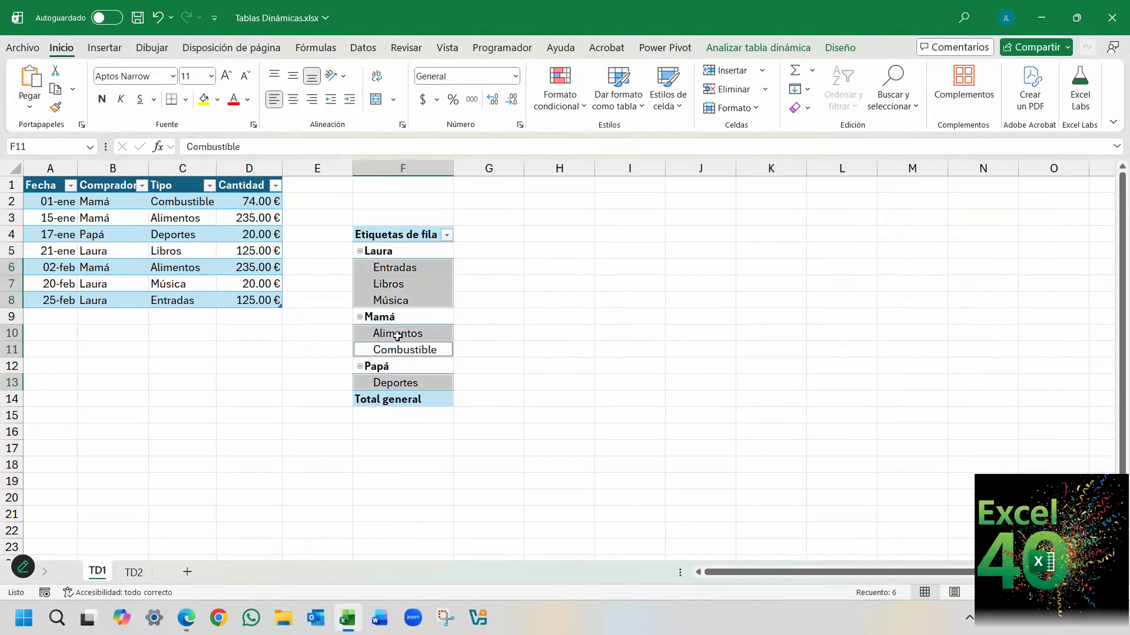
pyautogui.click(397, 329)
pyautogui.click(406, 234)
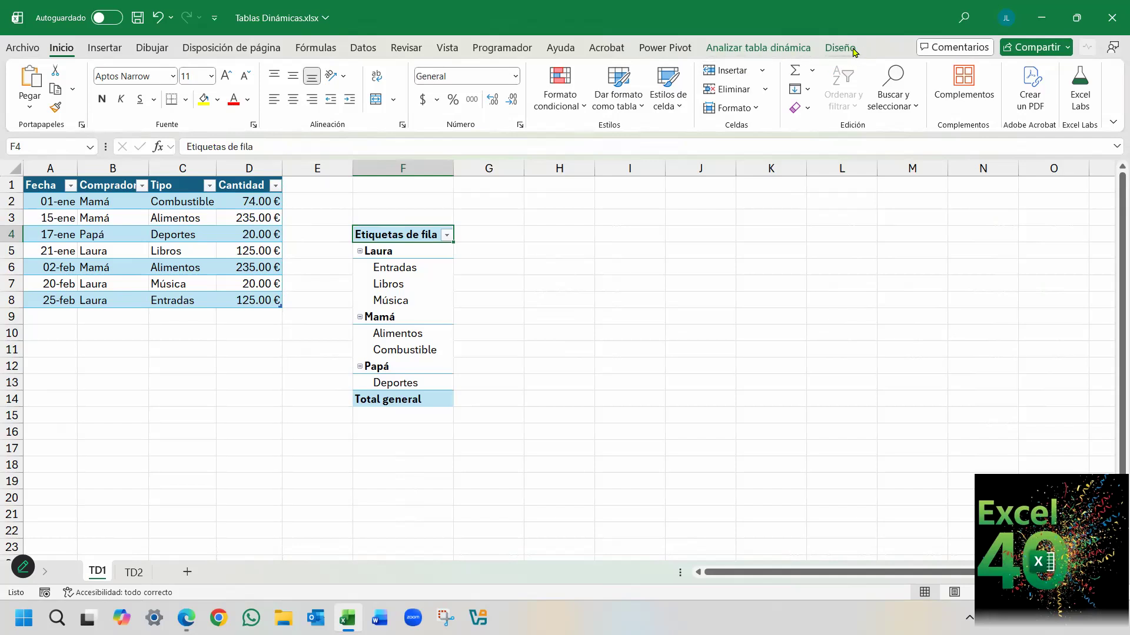
pyautogui.click(448, 283)
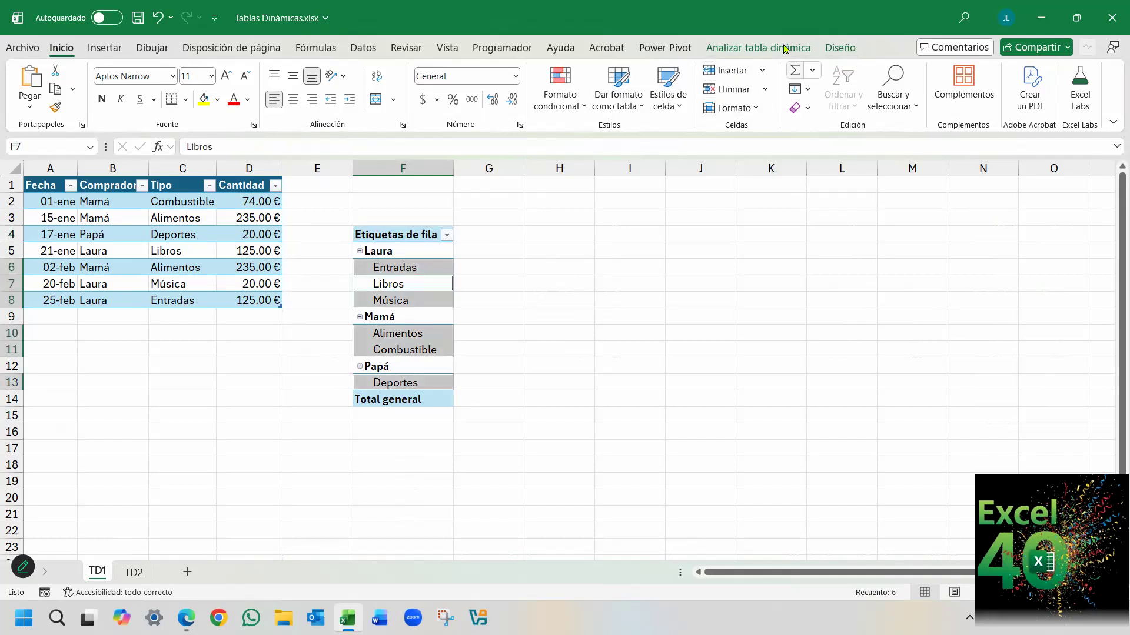
# Display the pivot table's field list through the analysis options and hide it again.
pyautogui.click(764, 47)
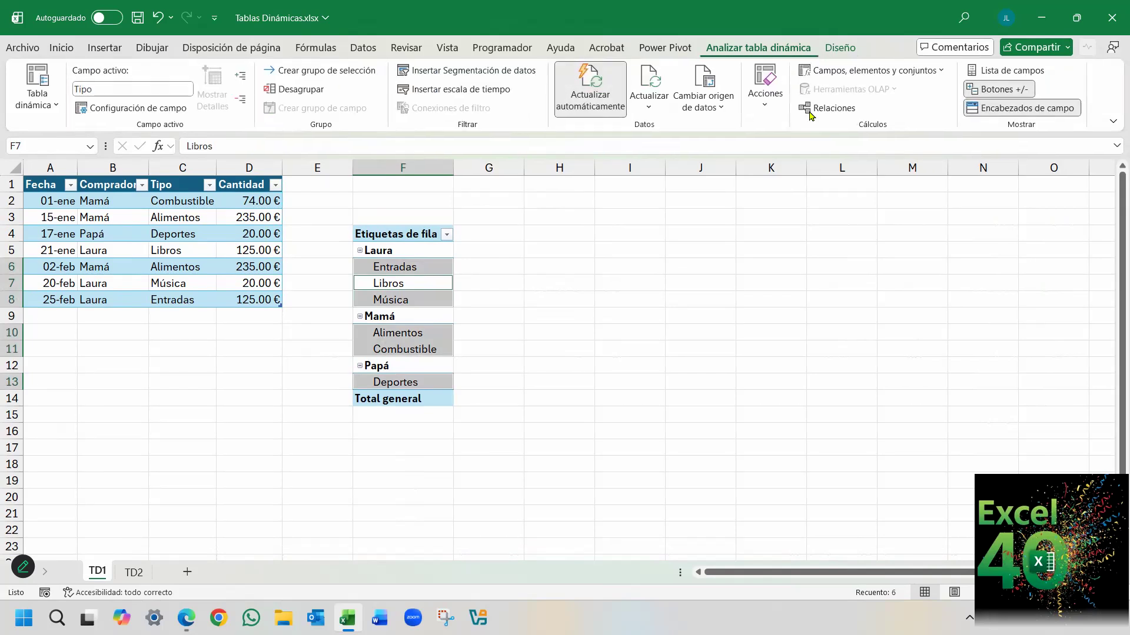
pyautogui.click(1000, 71)
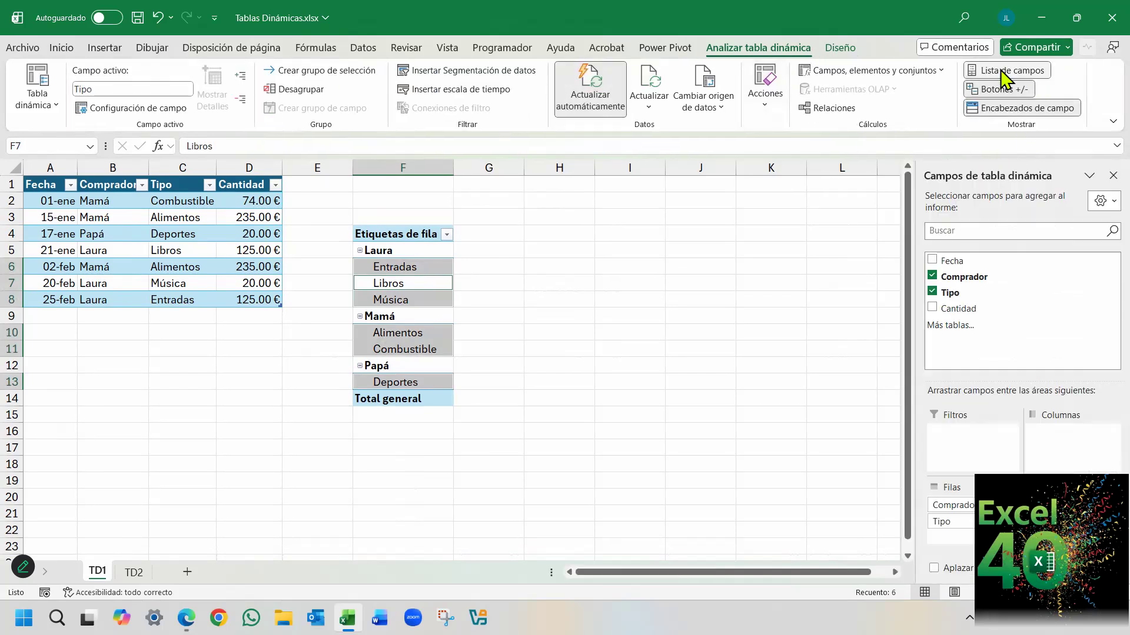
pyautogui.click(1113, 175)
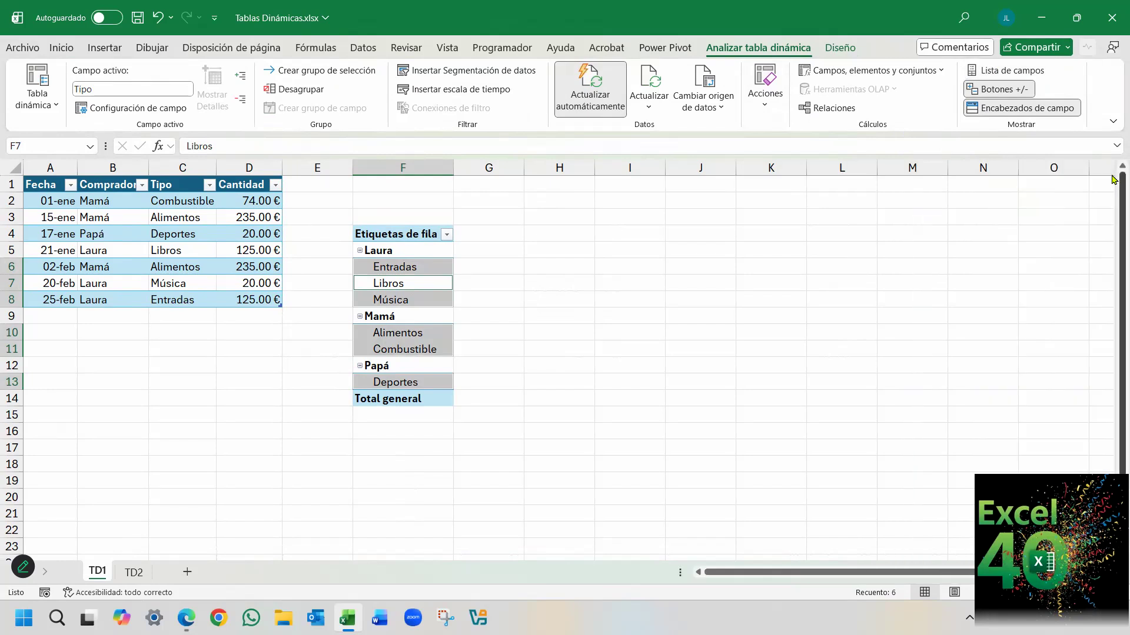
# Show the pivot table's field list and add the Cantidad field to the values.
pyautogui.rightClick(418, 301)
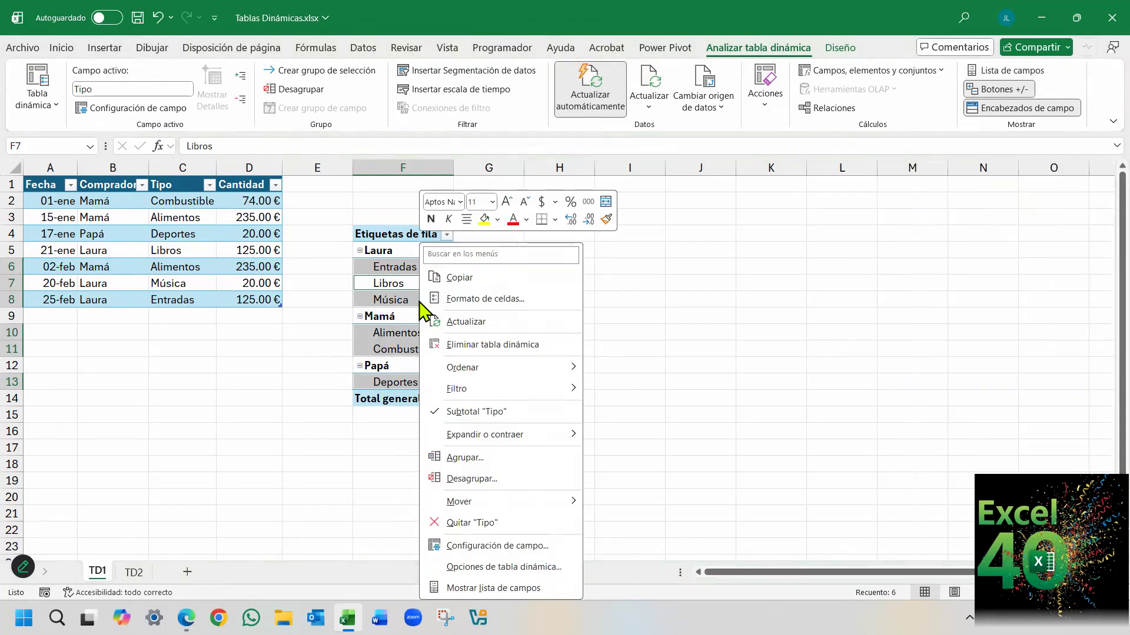
pyautogui.click(492, 588)
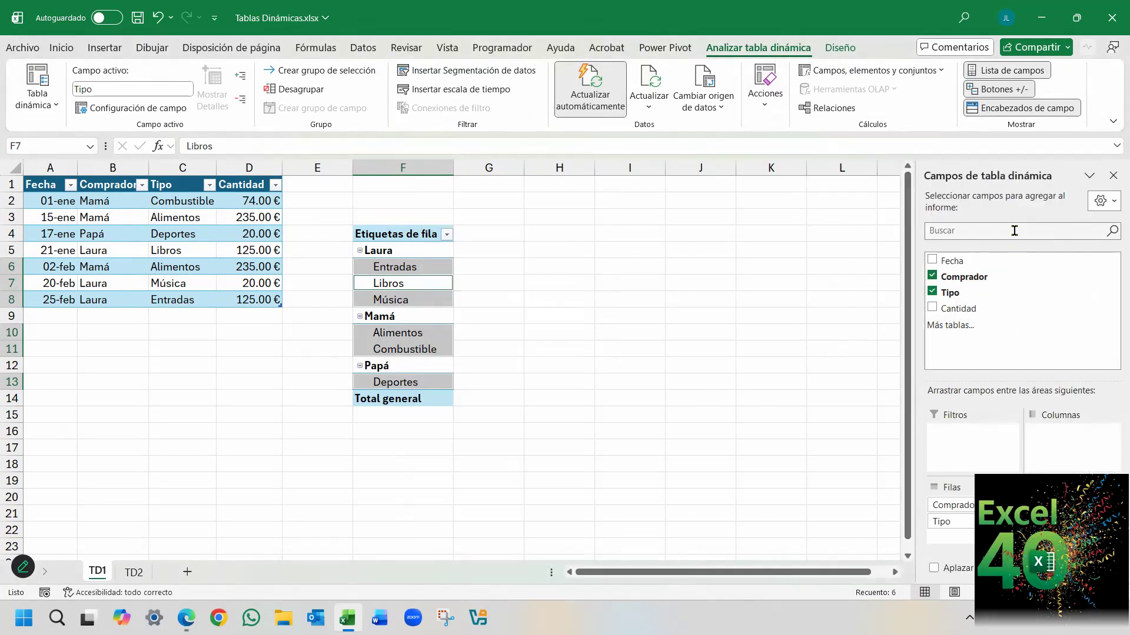
pyautogui.click(413, 283)
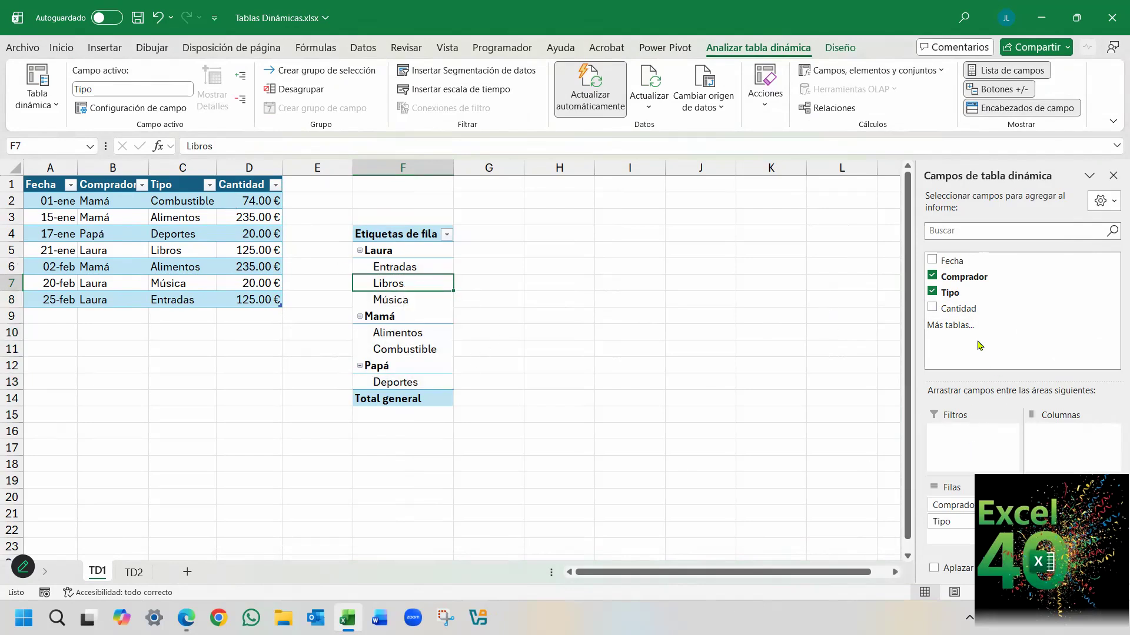
pyautogui.click(932, 307)
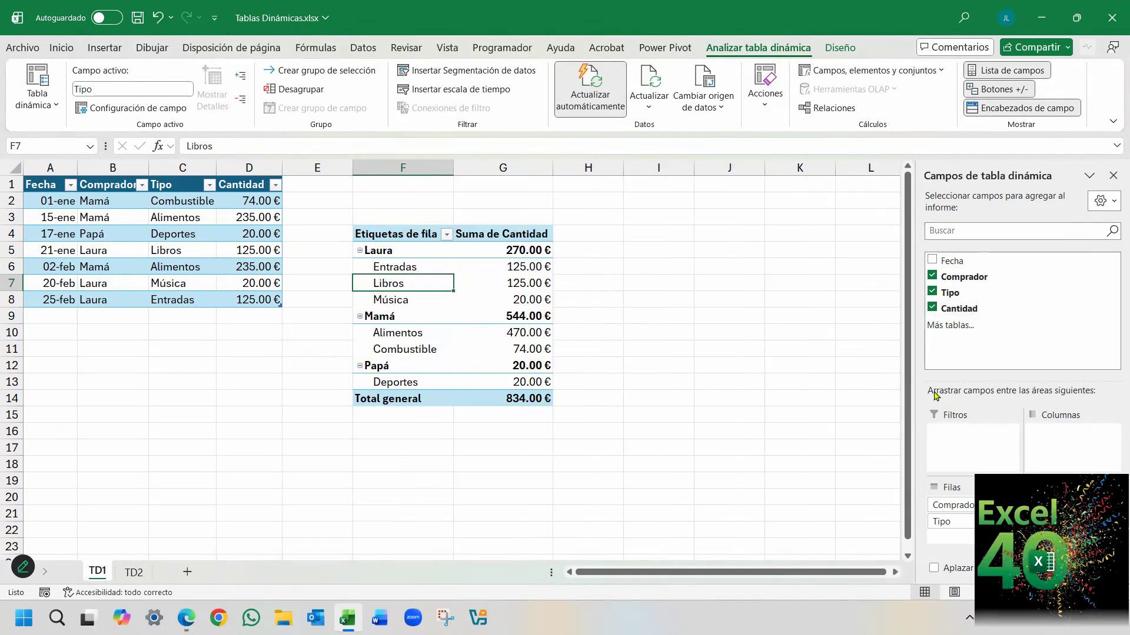
# Try the Fecha field in the pivot table's rows and in its columns, removing it from the layout each time.
pyautogui.click(933, 261)
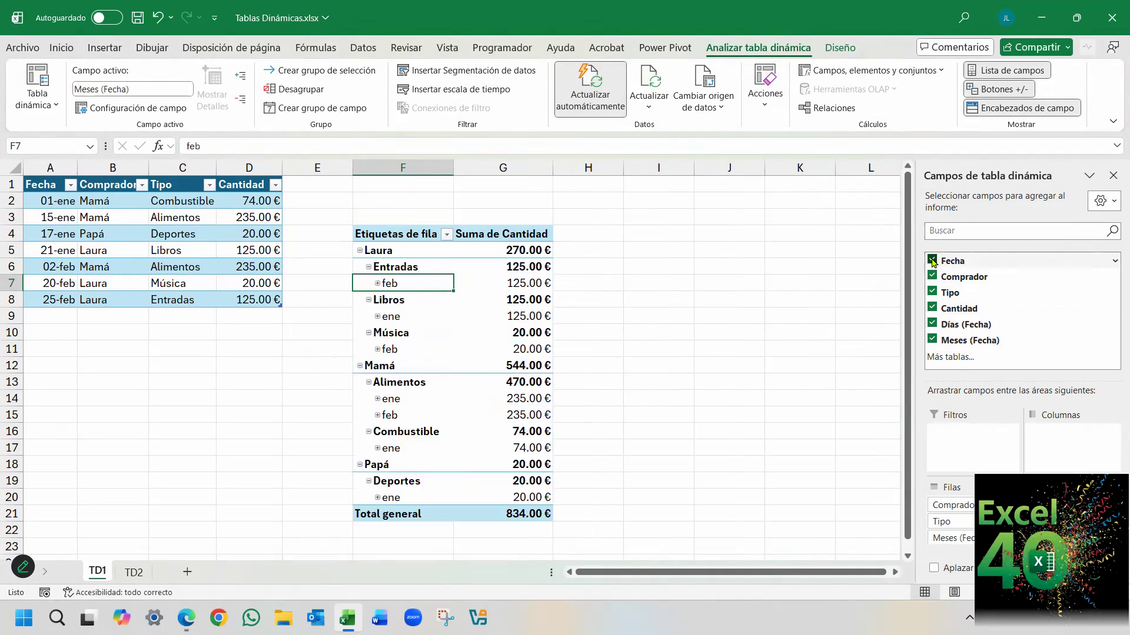
pyautogui.moveTo(951, 538); pyautogui.dragTo(820, 553)
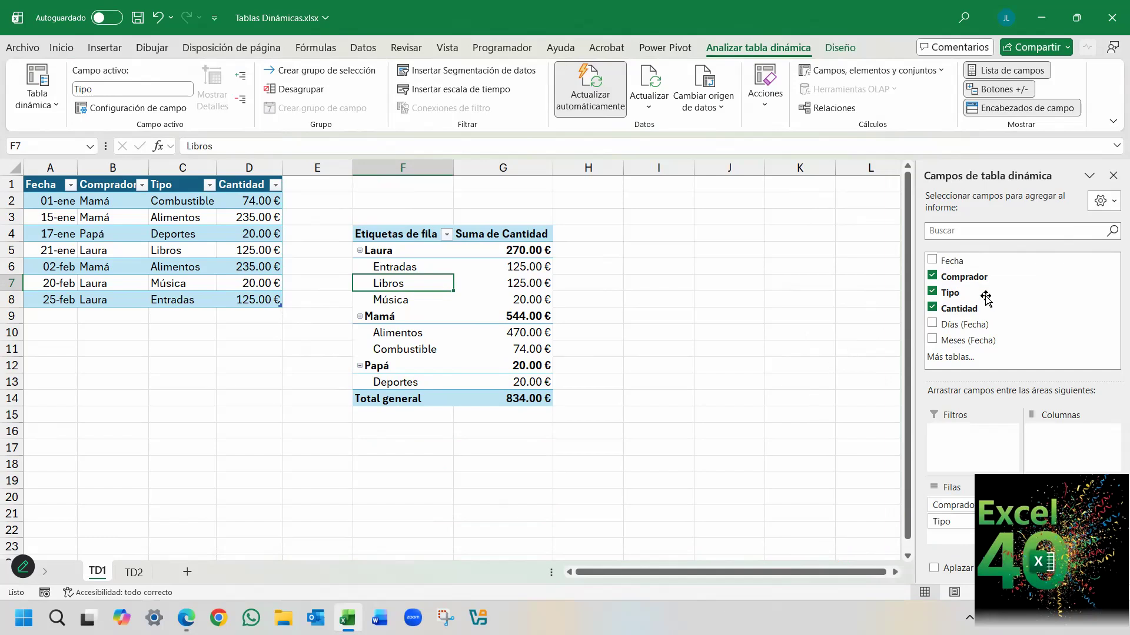
pyautogui.moveTo(977, 310); pyautogui.dragTo(888, 444)
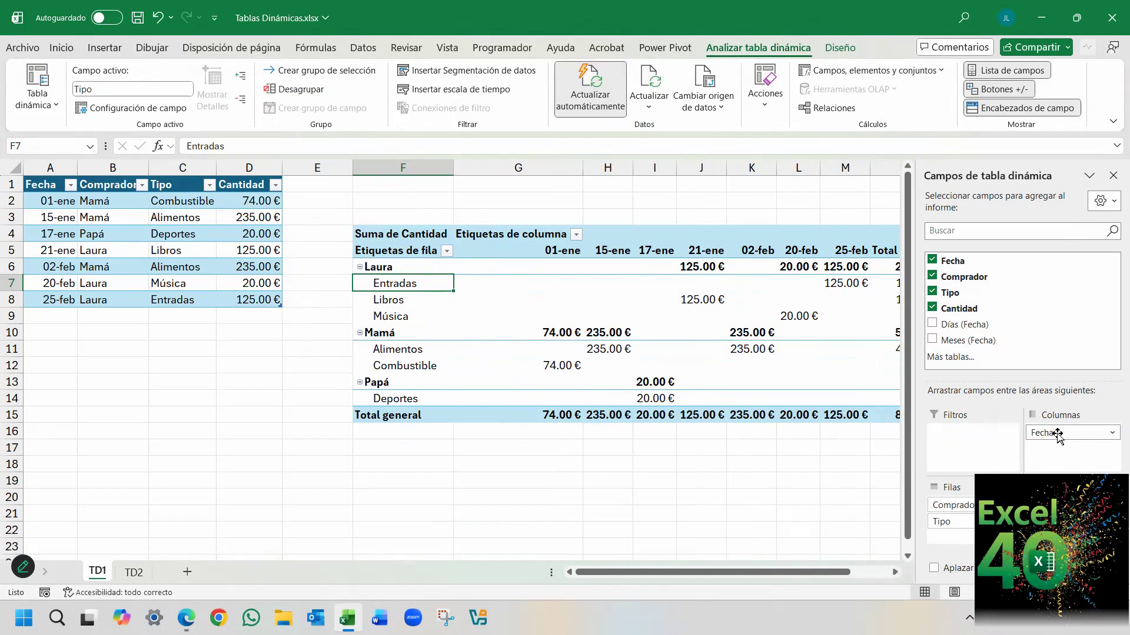
pyautogui.click(931, 260)
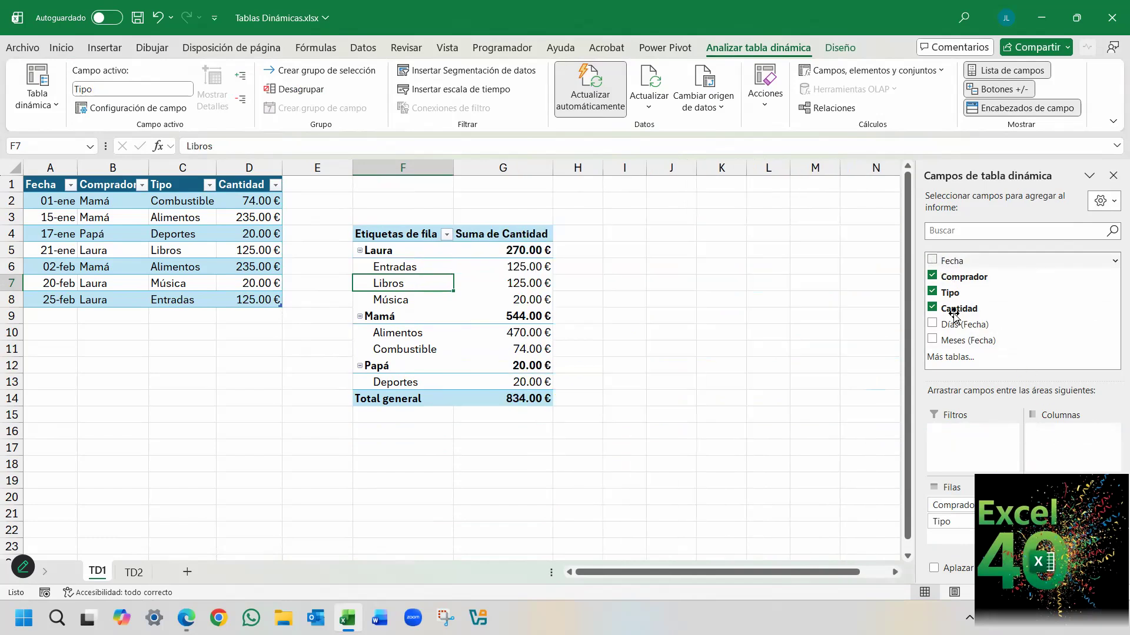
pyautogui.click(932, 259)
pyautogui.moveTo(959, 522); pyautogui.dragTo(859, 532)
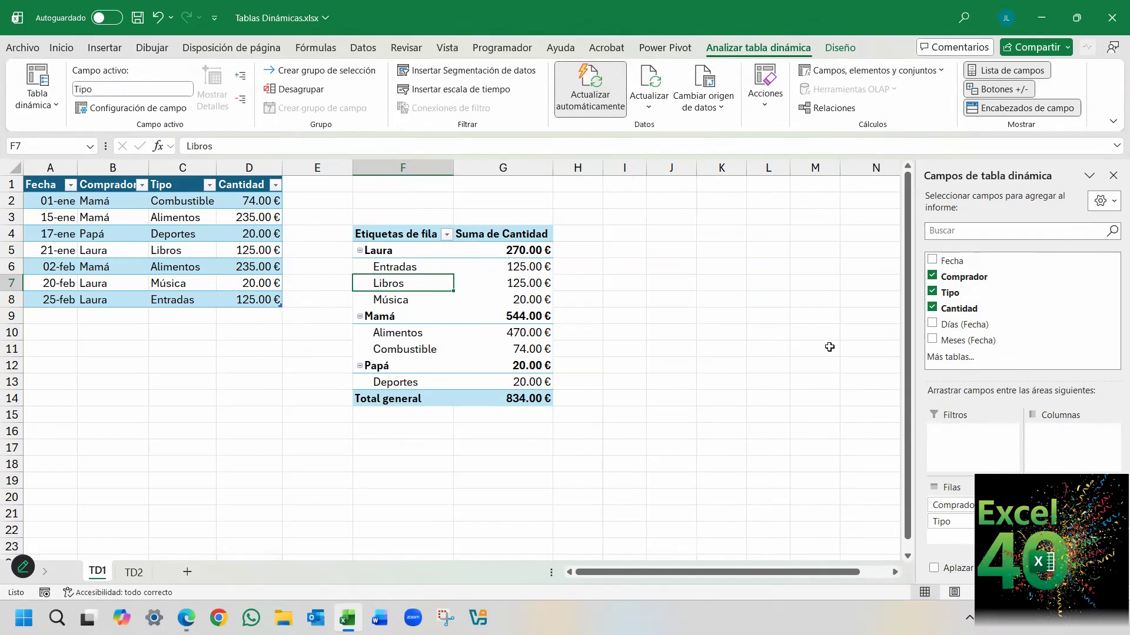
# Try Fecha as pivot table columns, and remove Fecha, Días (Fecha) and Meses (Fecha) from the layout.
pyautogui.moveTo(936, 263); pyautogui.dragTo(1064, 448)
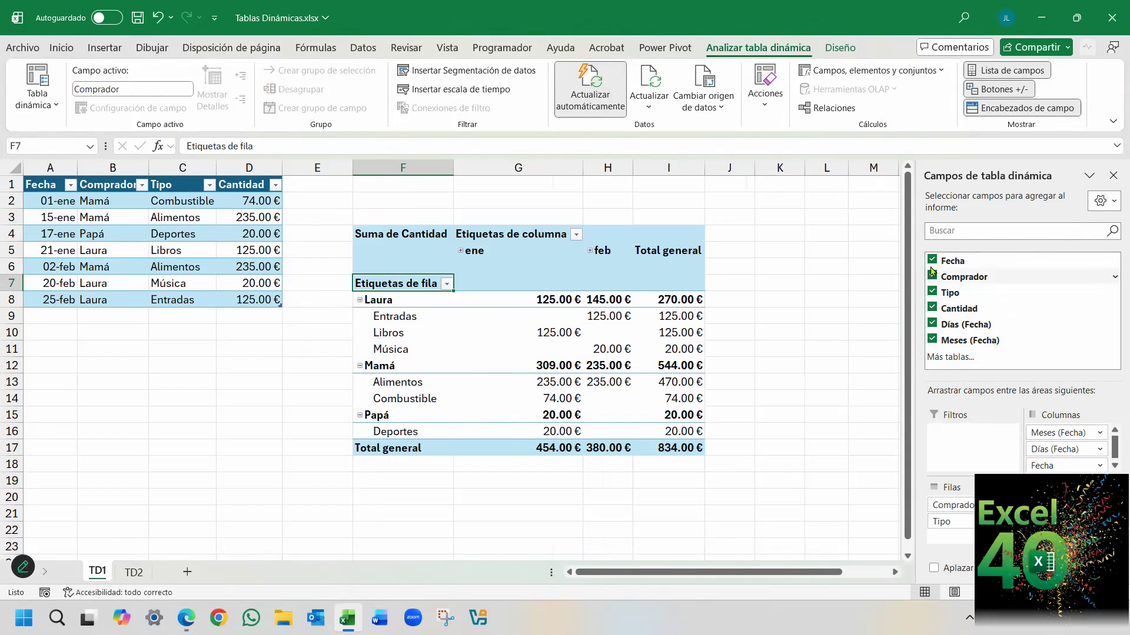
pyautogui.click(932, 261)
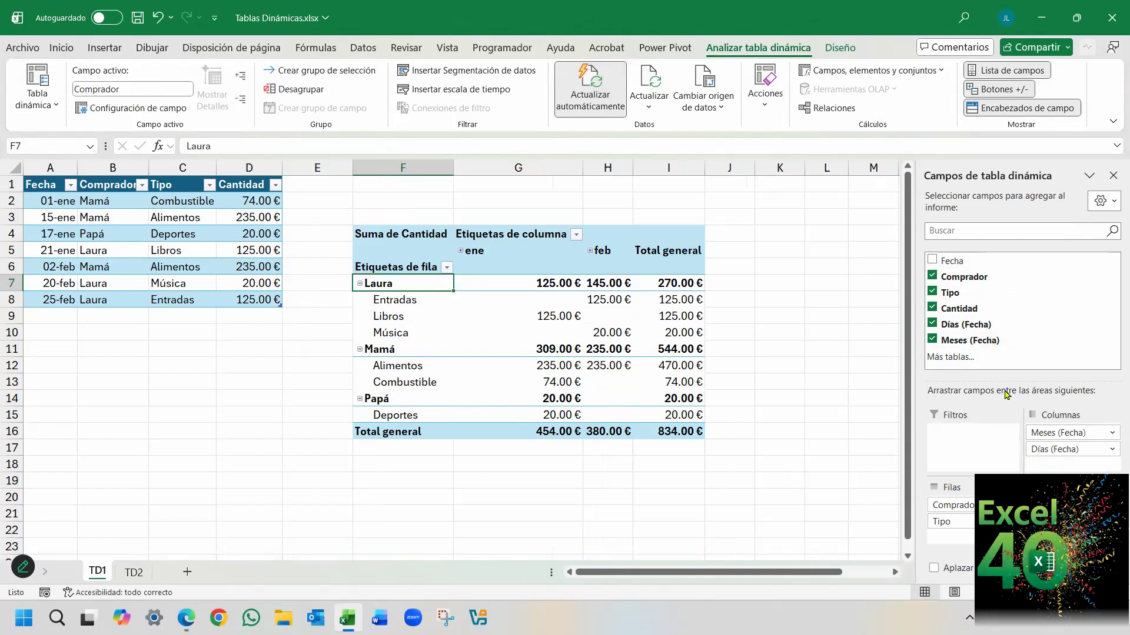
pyautogui.moveTo(1050, 450); pyautogui.dragTo(876, 435)
pyautogui.moveTo(1038, 435); pyautogui.dragTo(866, 419)
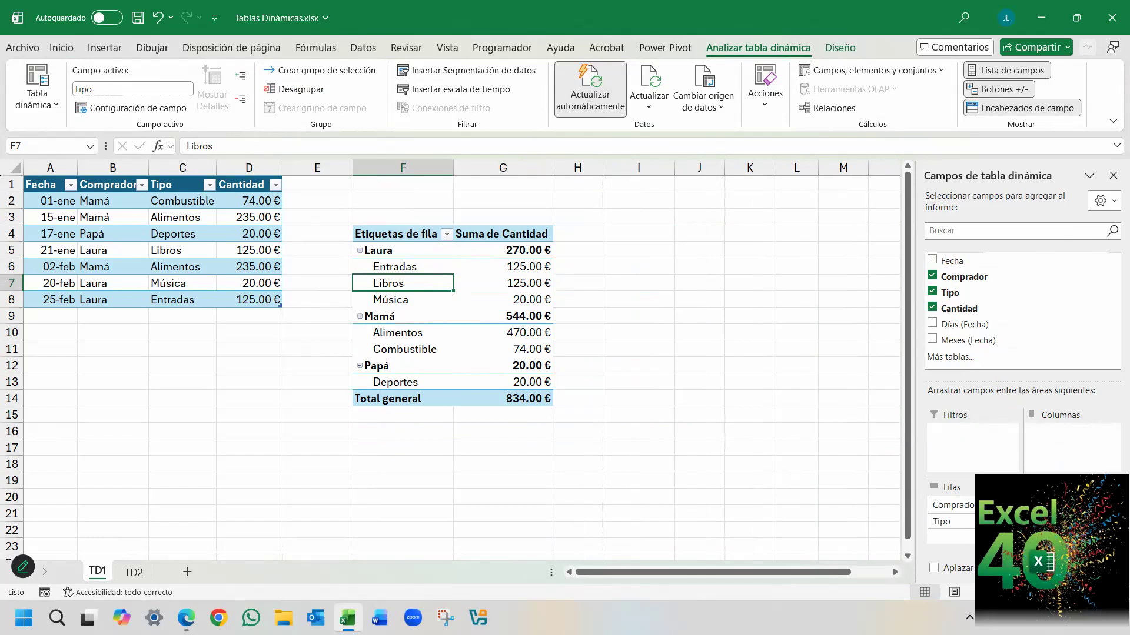
# Show the Suma de Cantidad values as % del total general.
pyautogui.click(523, 249)
pyautogui.click(512, 267)
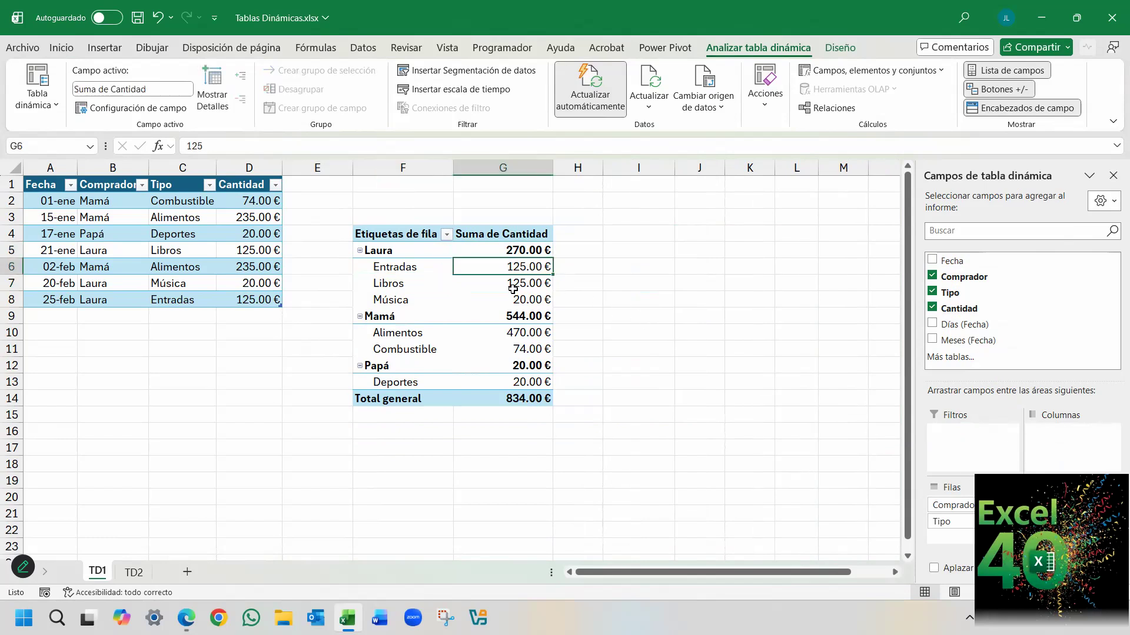
pyautogui.rightClick(500, 269)
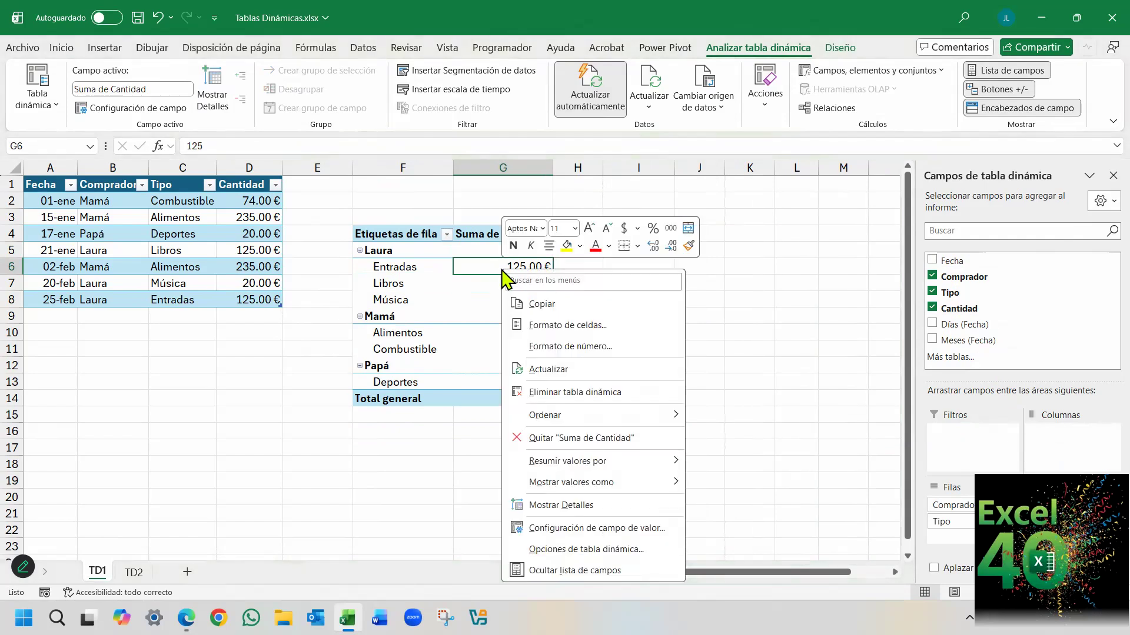
pyautogui.moveTo(626, 496)
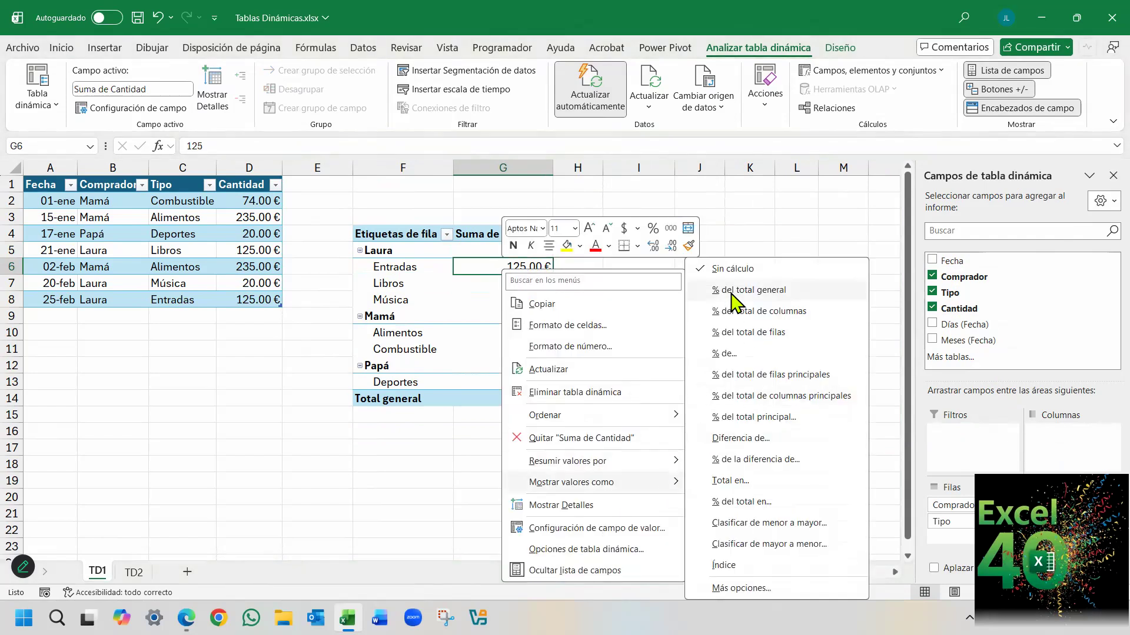
pyautogui.click(761, 289)
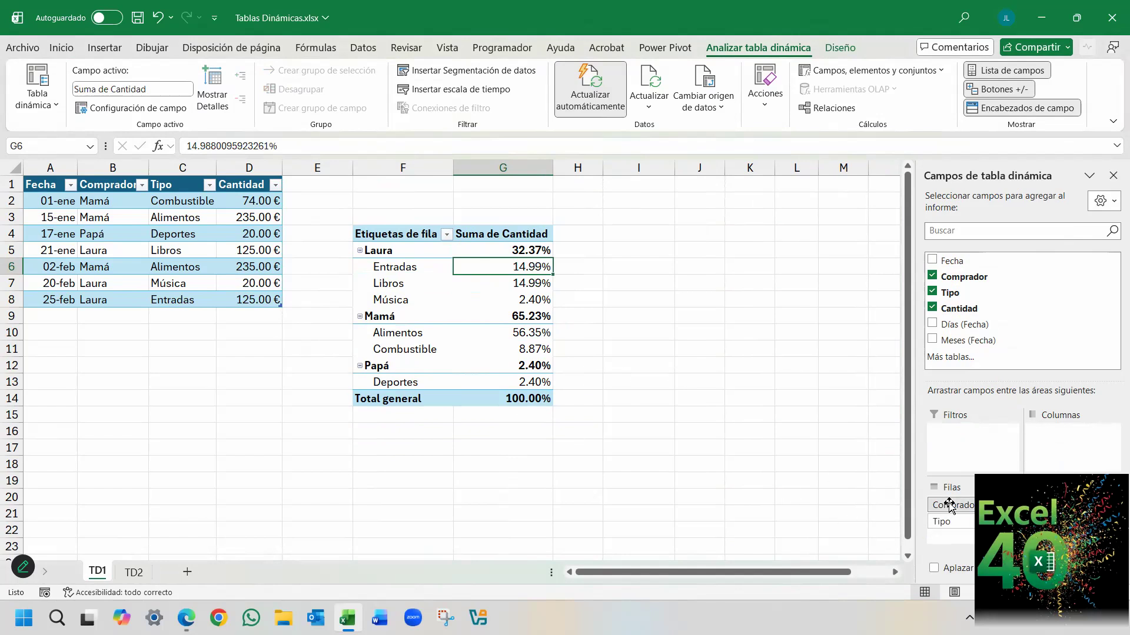
# Move Comprador from the rows to the columns and set the Suma de Cantidad values to Sin cálculo.
pyautogui.moveTo(949, 505); pyautogui.dragTo(1053, 460)
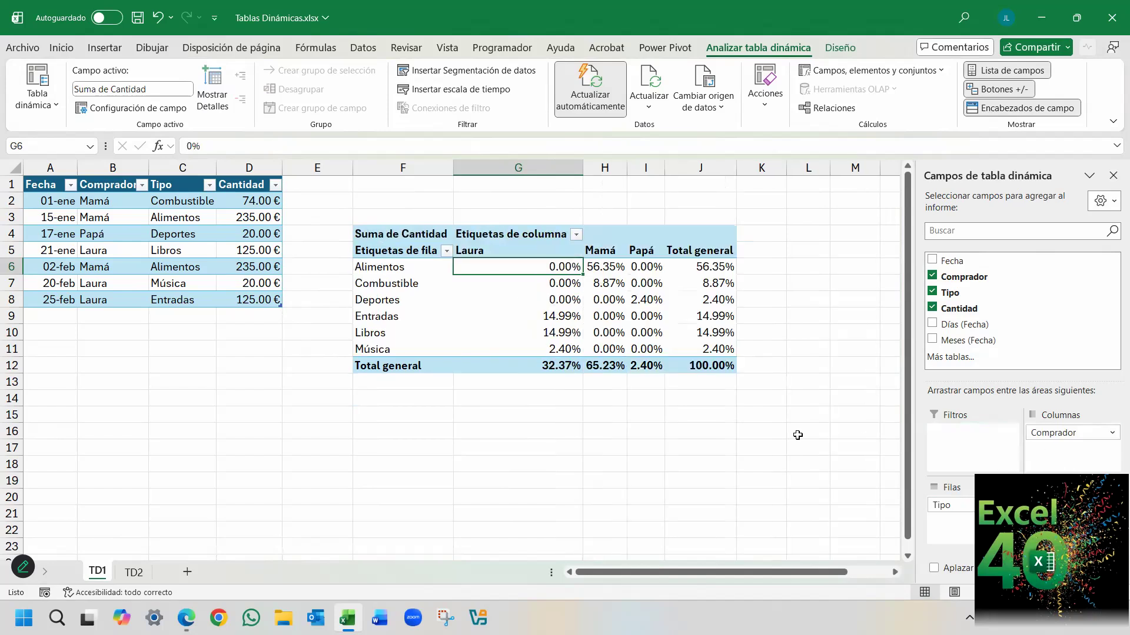
pyautogui.moveTo(526, 267); pyautogui.dragTo(682, 348)
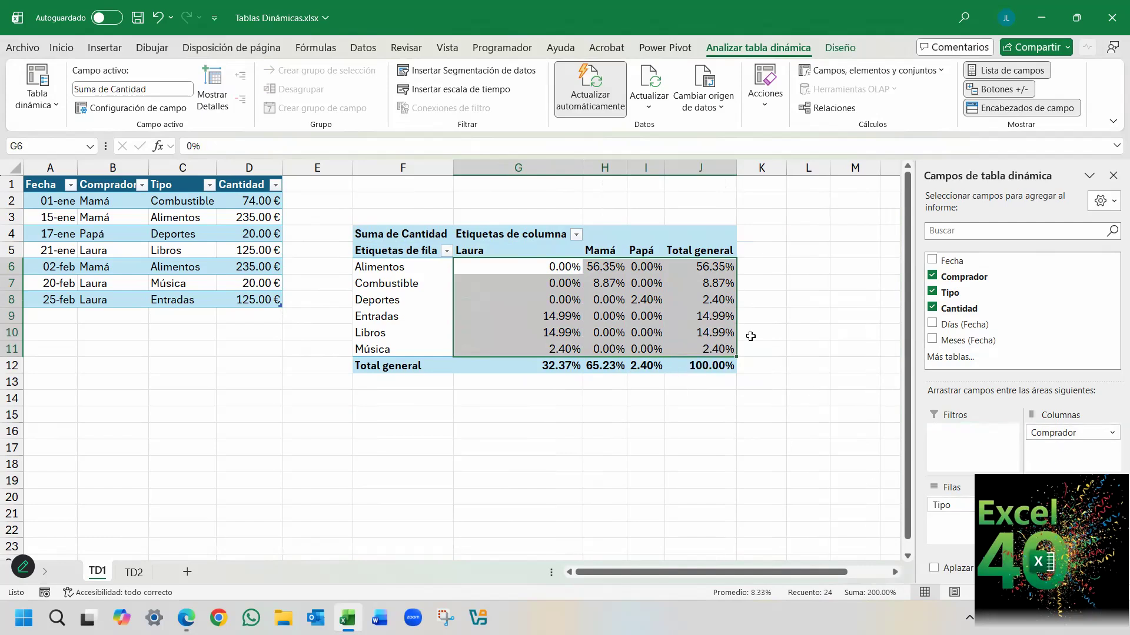
pyautogui.rightClick(548, 268)
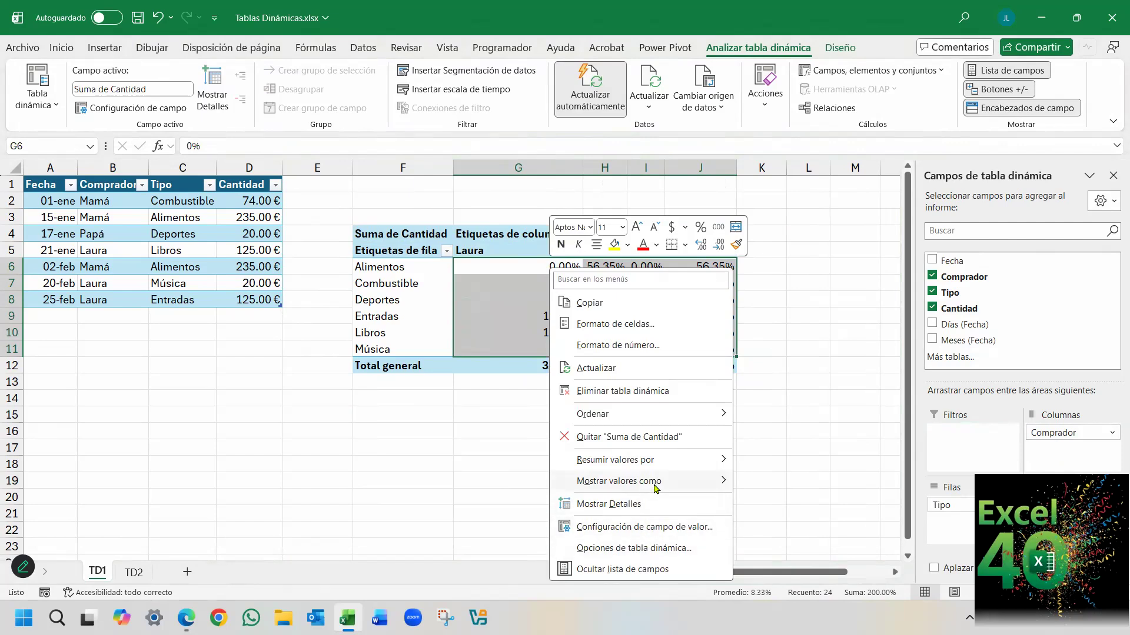
pyautogui.moveTo(654, 488)
pyautogui.click(809, 267)
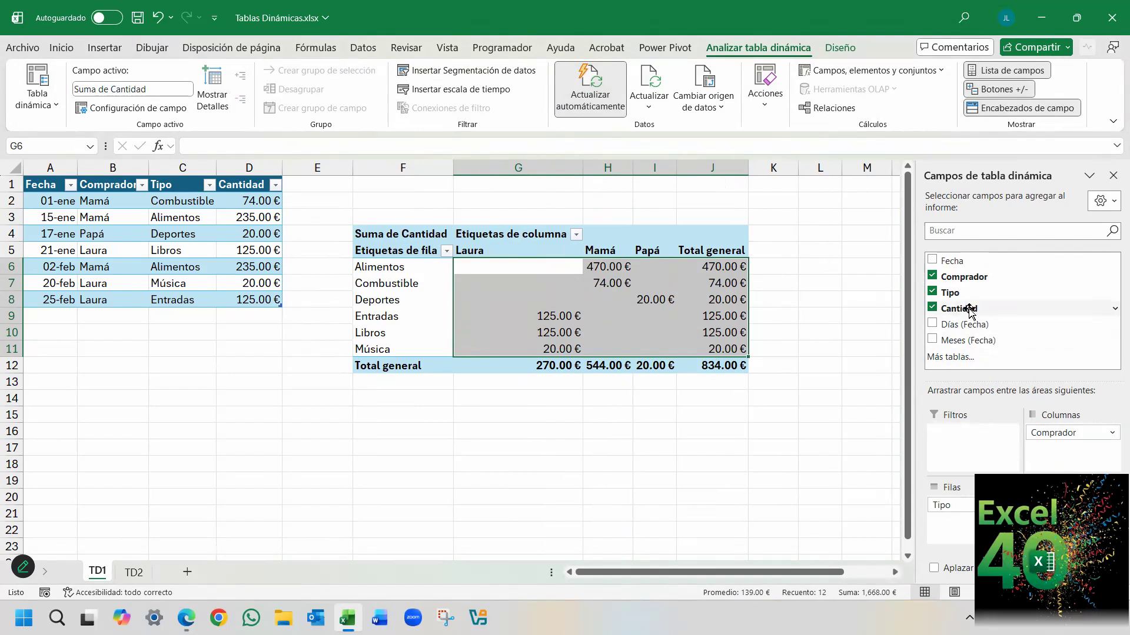
# Add Cantidad to the pivot table's values a second time and show Suma de Cantidad2 as % del total general.
pyautogui.moveTo(970, 310); pyautogui.dragTo(1053, 518)
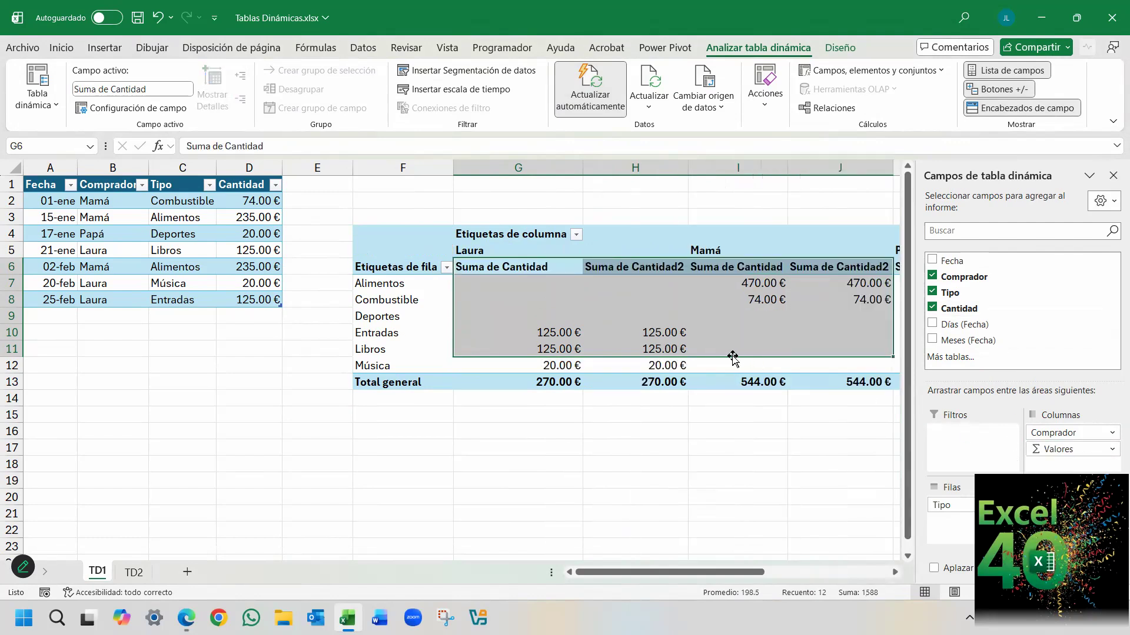
pyautogui.moveTo(638, 575); pyautogui.dragTo(694, 576)
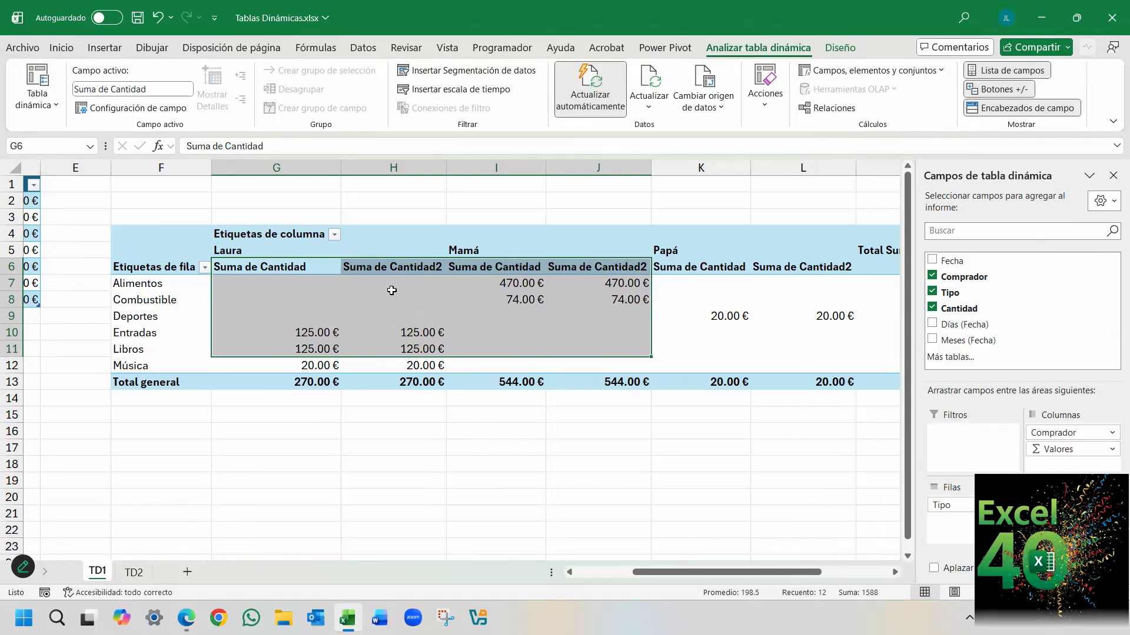
pyautogui.click(373, 282)
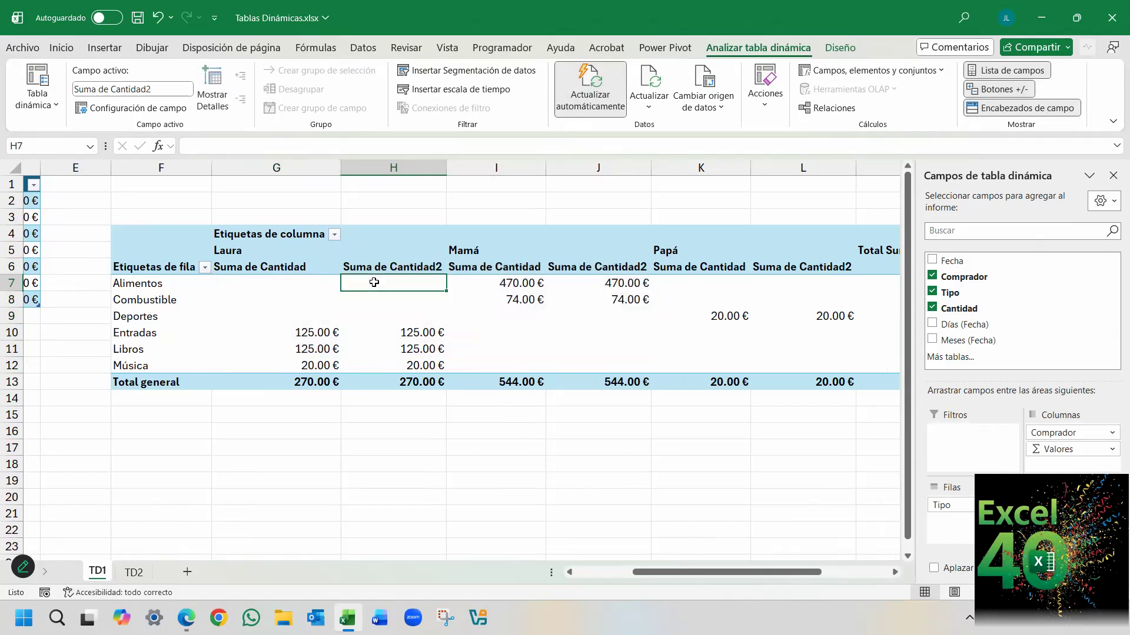
pyautogui.rightClick(361, 284)
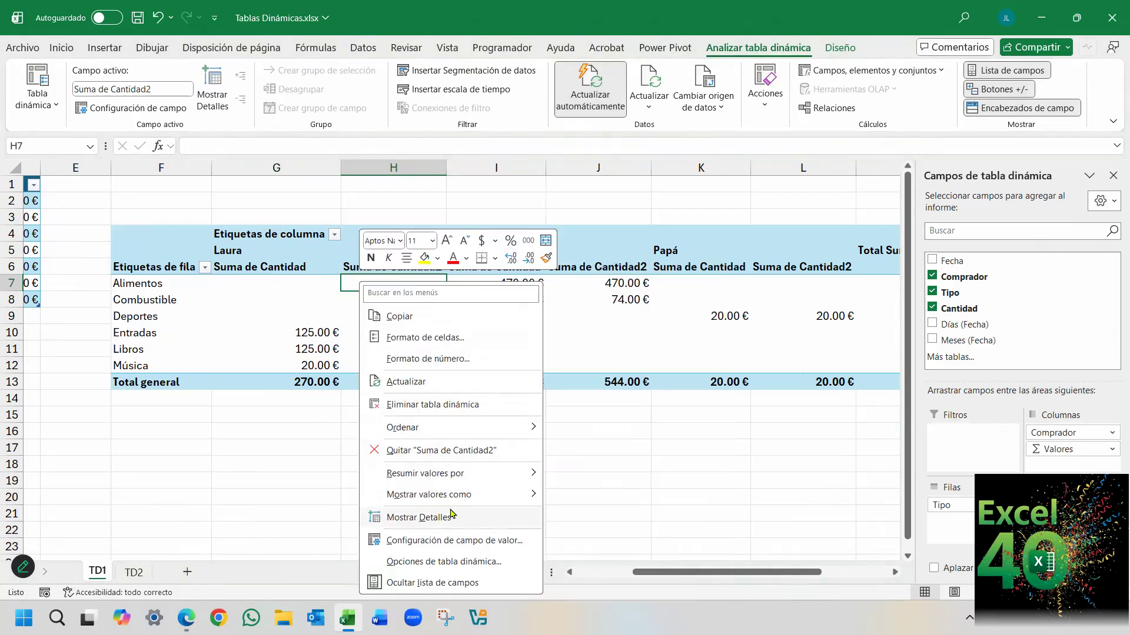
pyautogui.moveTo(464, 496)
pyautogui.click(612, 291)
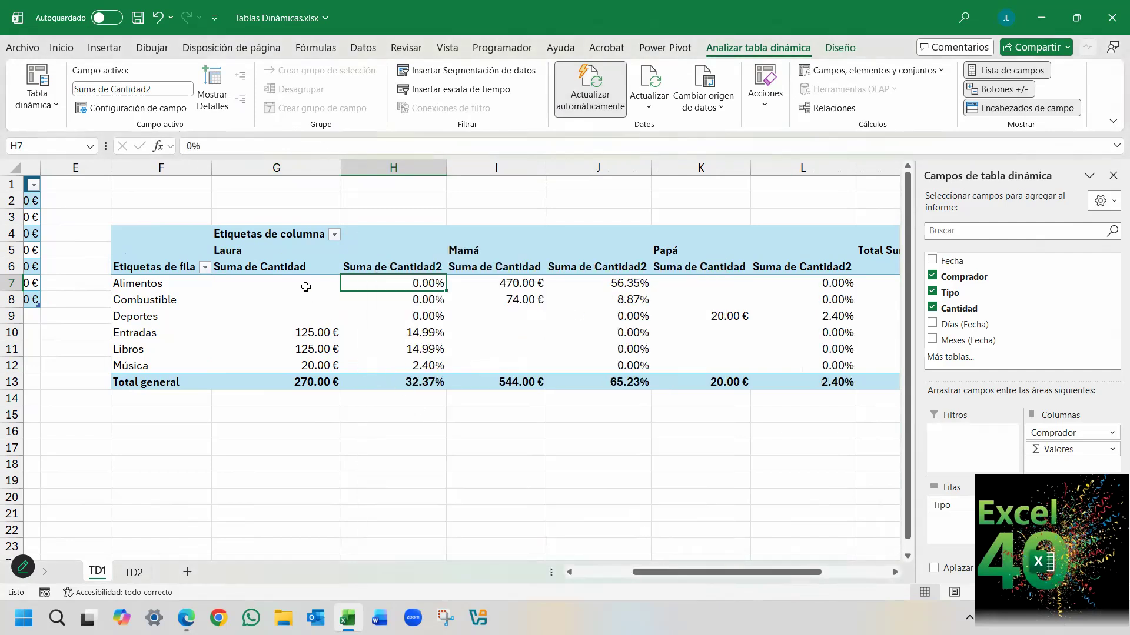
# Examine each buyer's Suma de Cantidad amounts alongside the Suma de Cantidad2 percentages in rows 7 to 12 of the pivot table.
pyautogui.click(305, 286)
pyautogui.moveTo(304, 297); pyautogui.dragTo(297, 364)
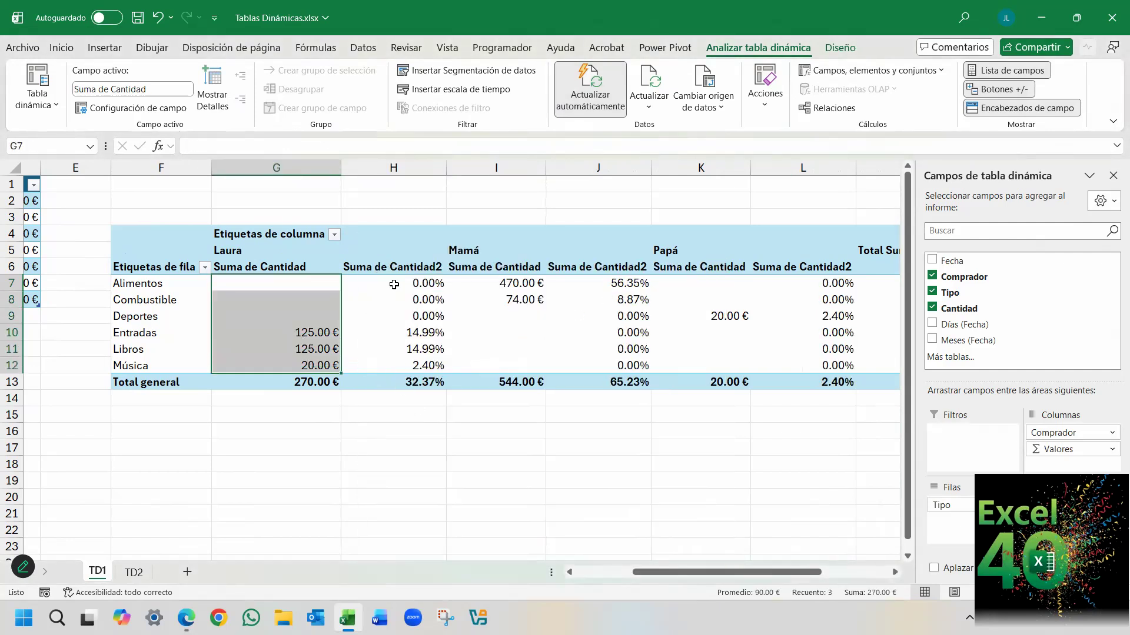
pyautogui.moveTo(393, 284); pyautogui.dragTo(396, 358)
pyautogui.moveTo(509, 283); pyautogui.dragTo(502, 366)
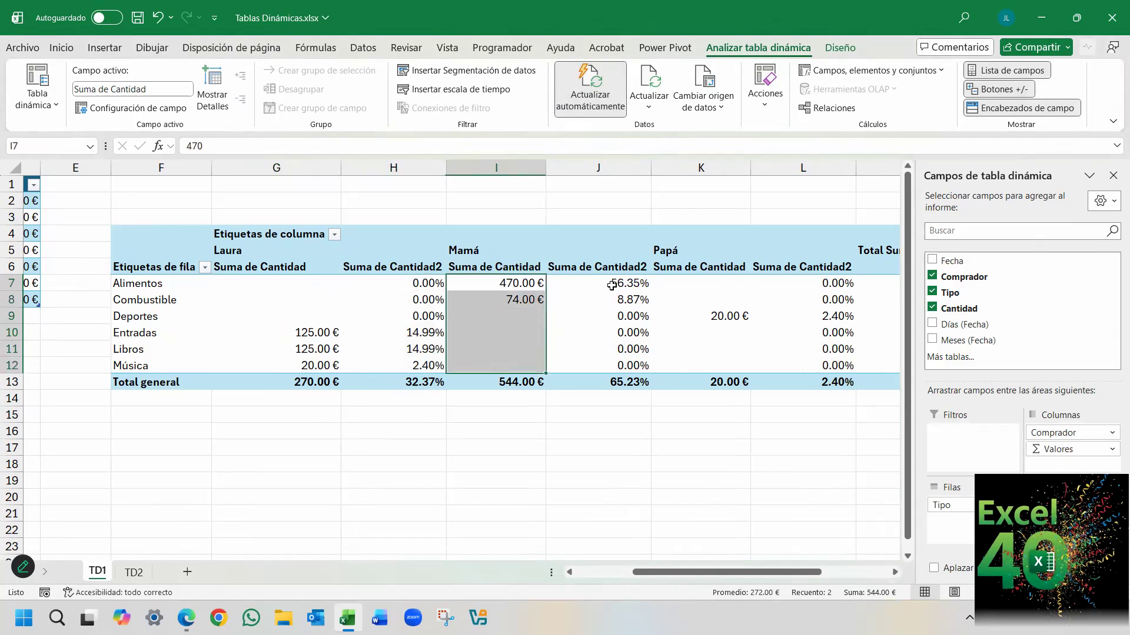
pyautogui.moveTo(612, 285)
# Open the value field settings of Suma de Cantidad and review the available summary functions, from Suma to Varp.
pyautogui.click(1073, 506)
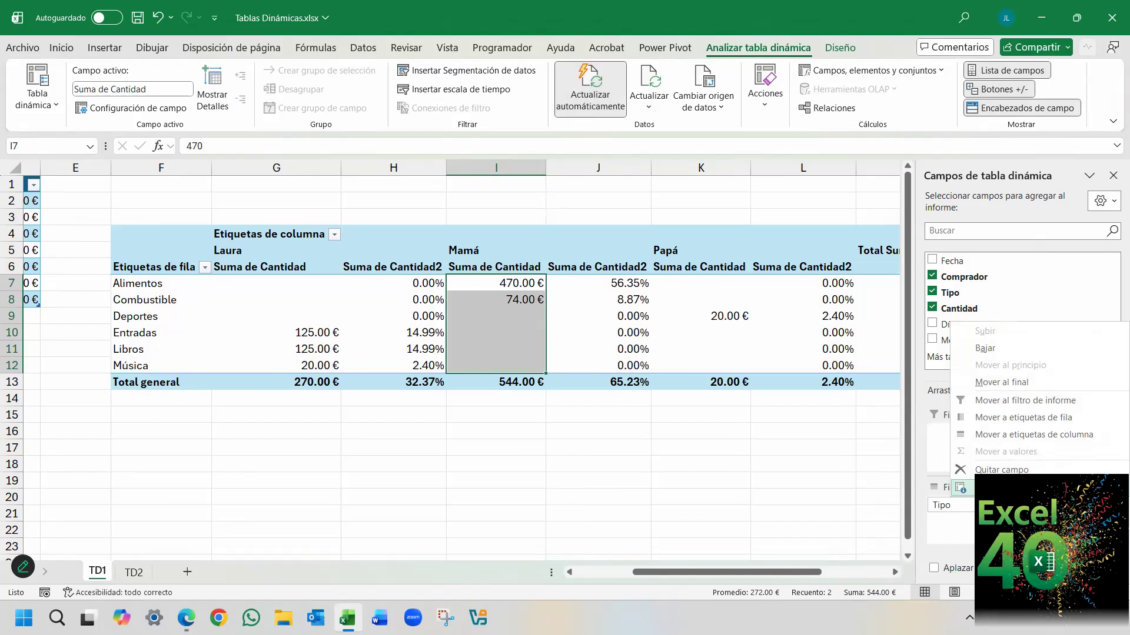
pyautogui.click(965, 487)
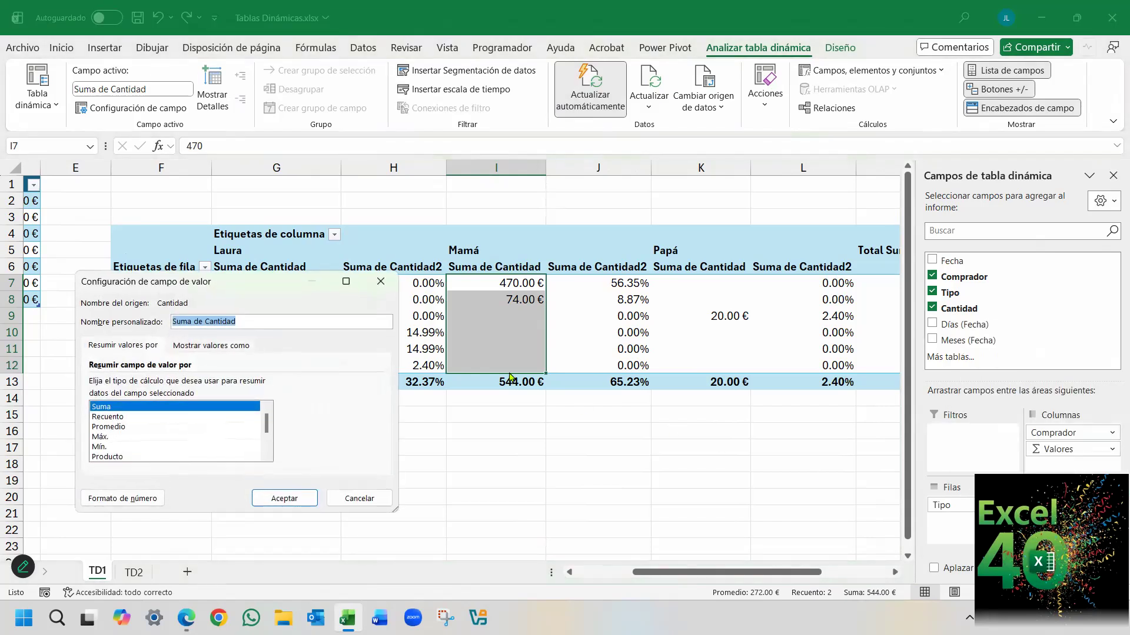
pyautogui.moveTo(253, 284); pyautogui.dragTo(574, 298)
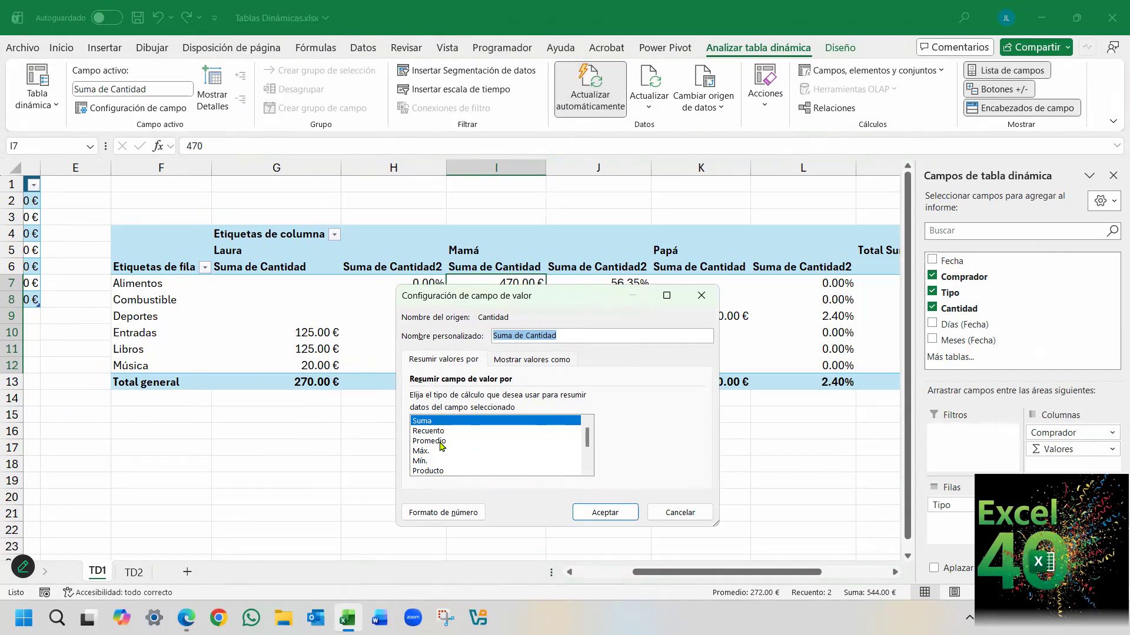
pyautogui.click(588, 472)
pyautogui.click(587, 471)
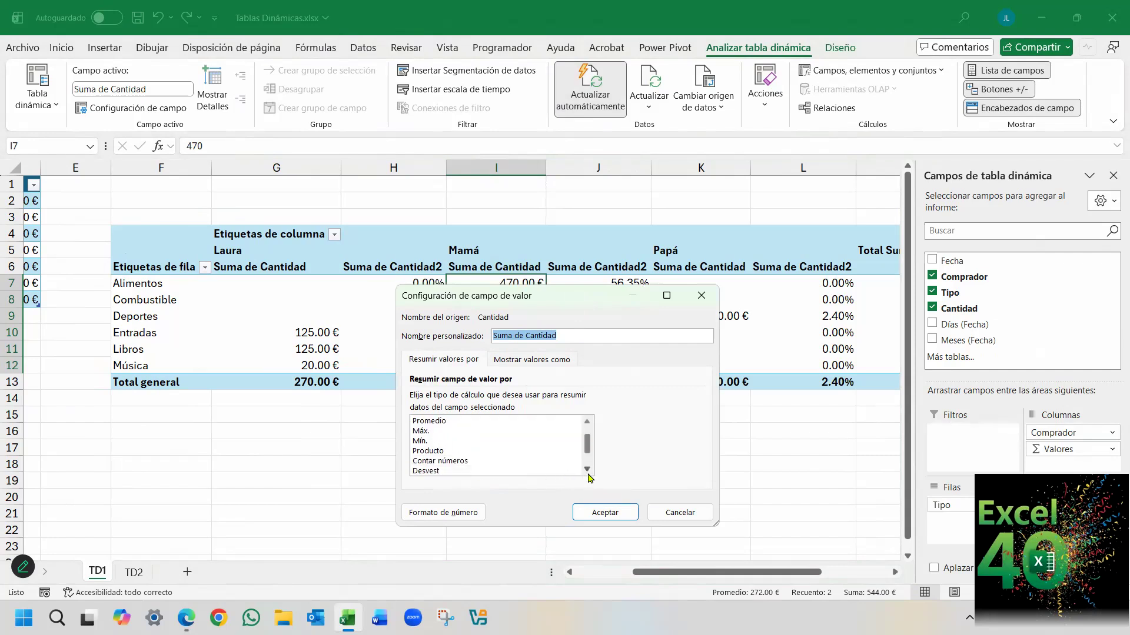
pyautogui.click(587, 471)
pyautogui.click(587, 470)
pyautogui.click(587, 470)
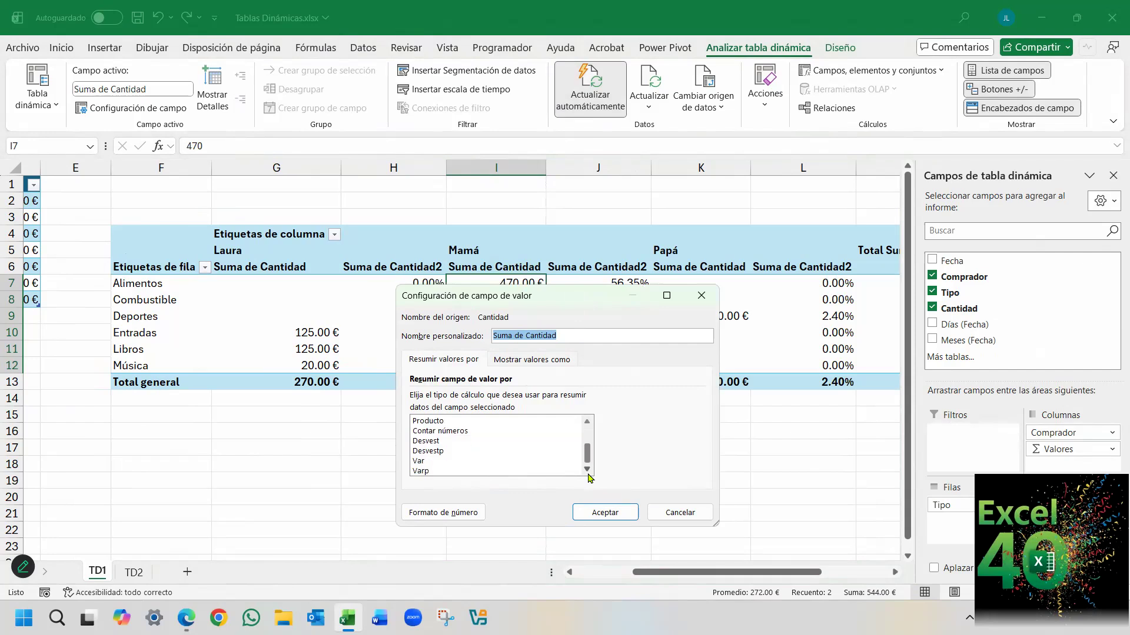
pyautogui.moveTo(588, 453); pyautogui.dragTo(590, 433)
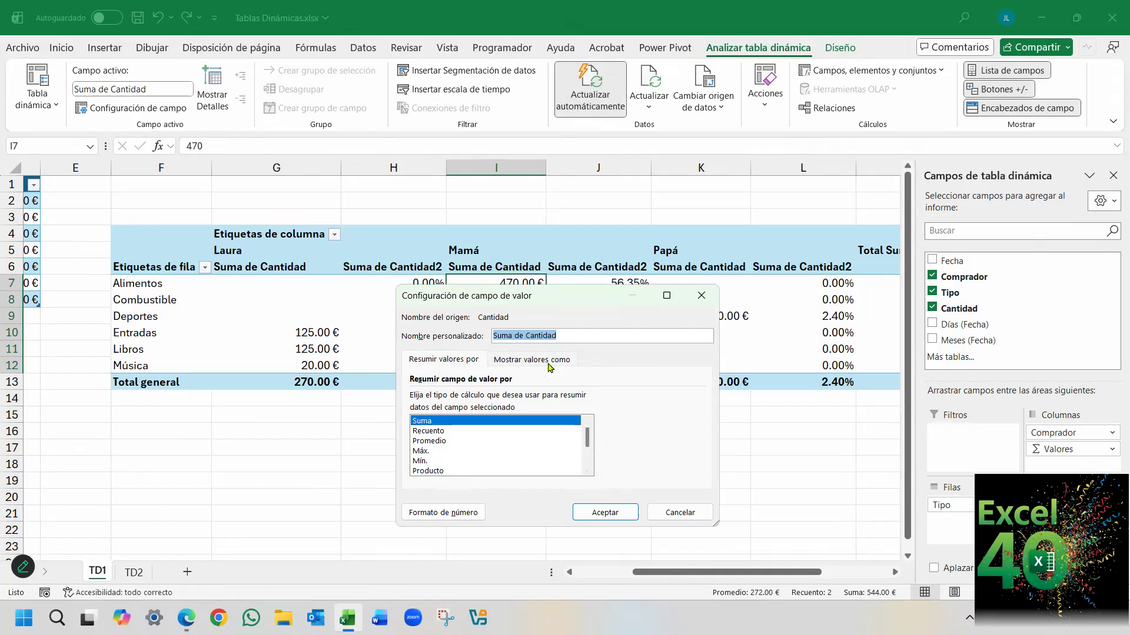
# Review the calculation options for showing the Suma de Cantidad values, and leave the field settings without changing anything.
pyautogui.click(528, 363)
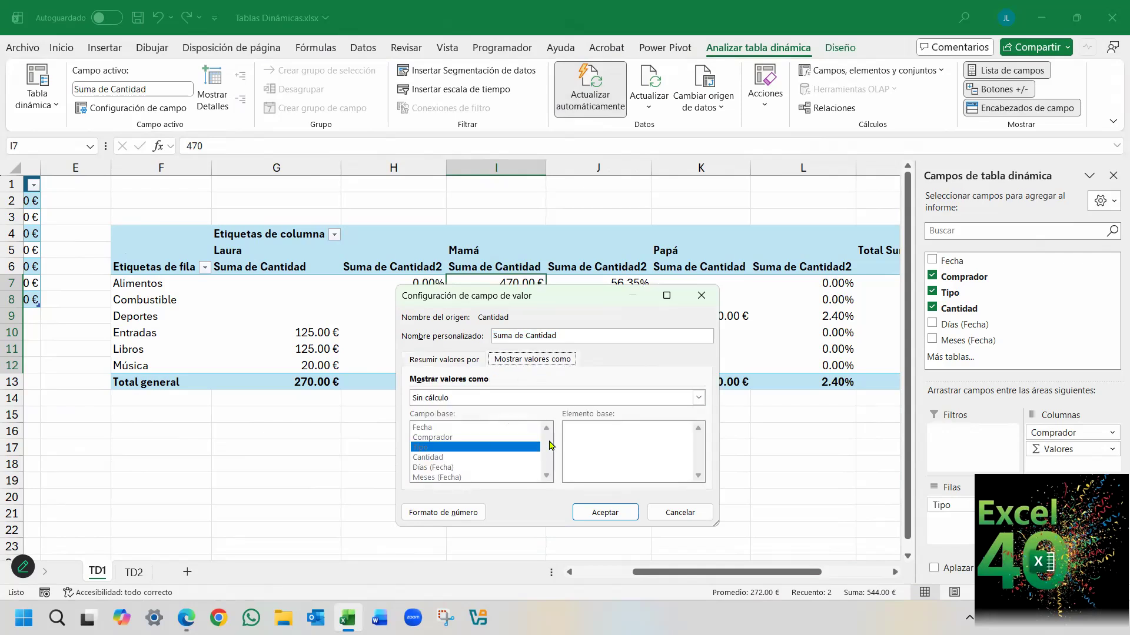
pyautogui.click(698, 399)
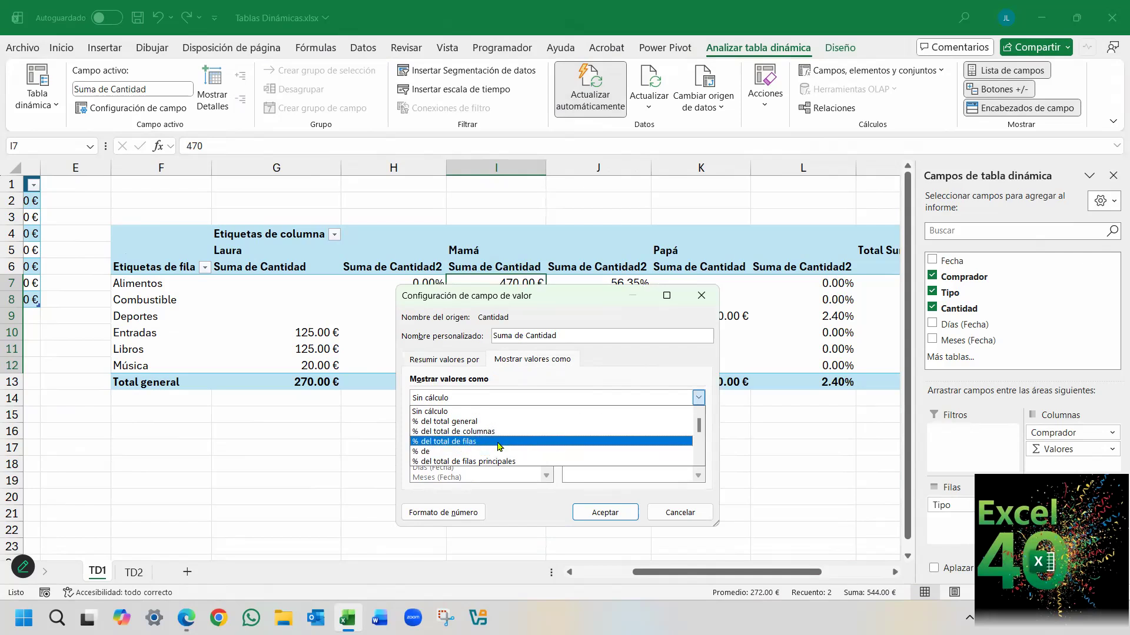
pyautogui.click(592, 306)
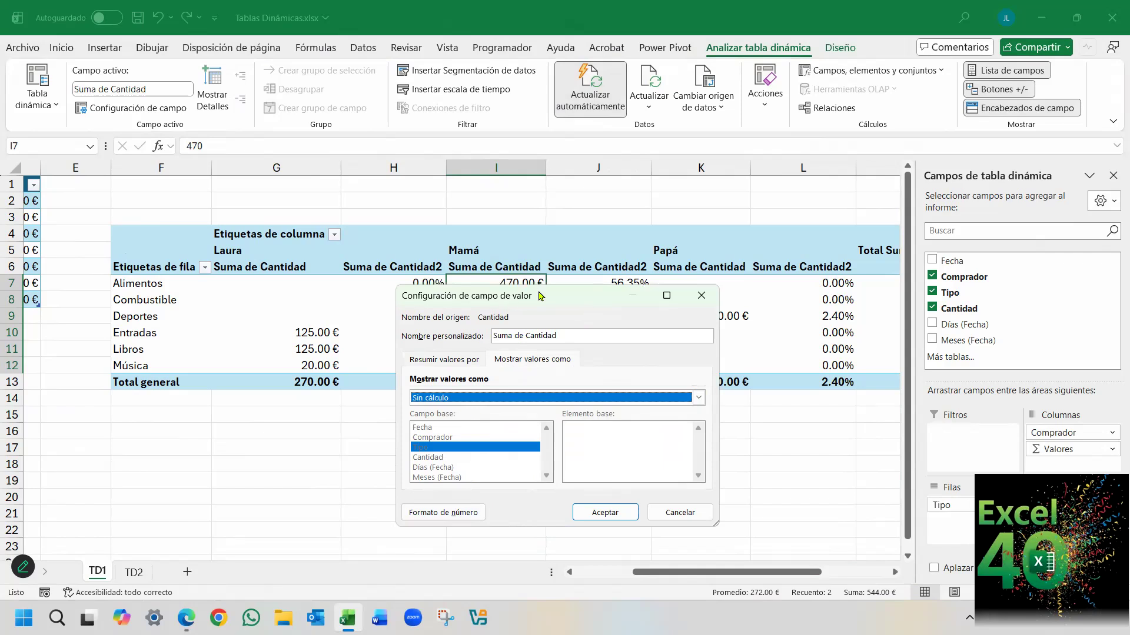
pyautogui.moveTo(545, 296); pyautogui.dragTo(651, 292)
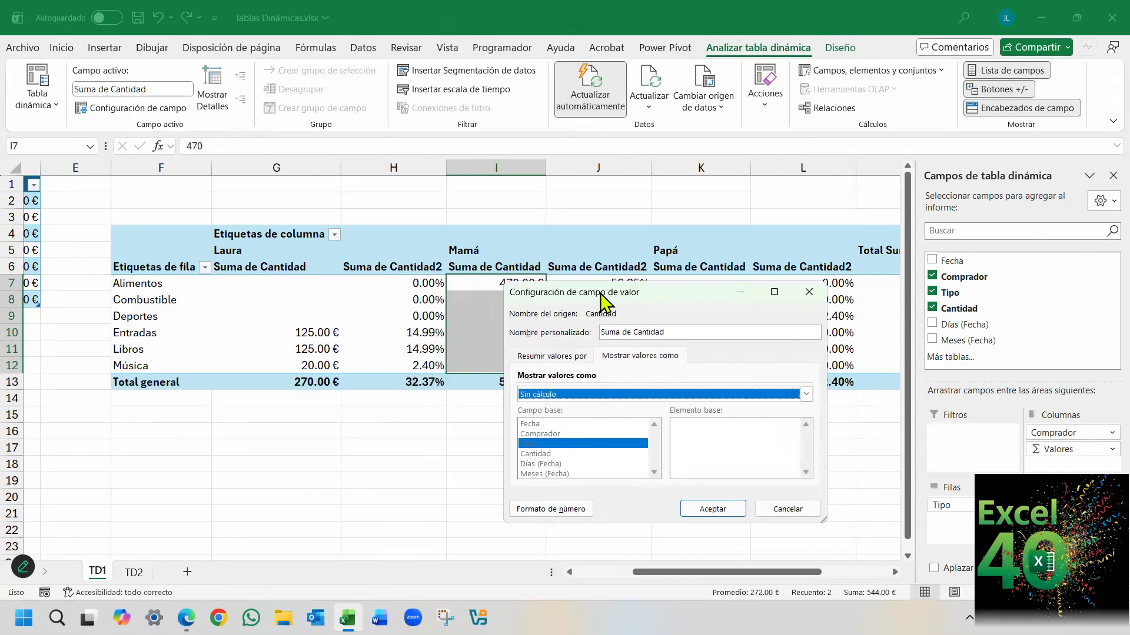
pyautogui.click(787, 508)
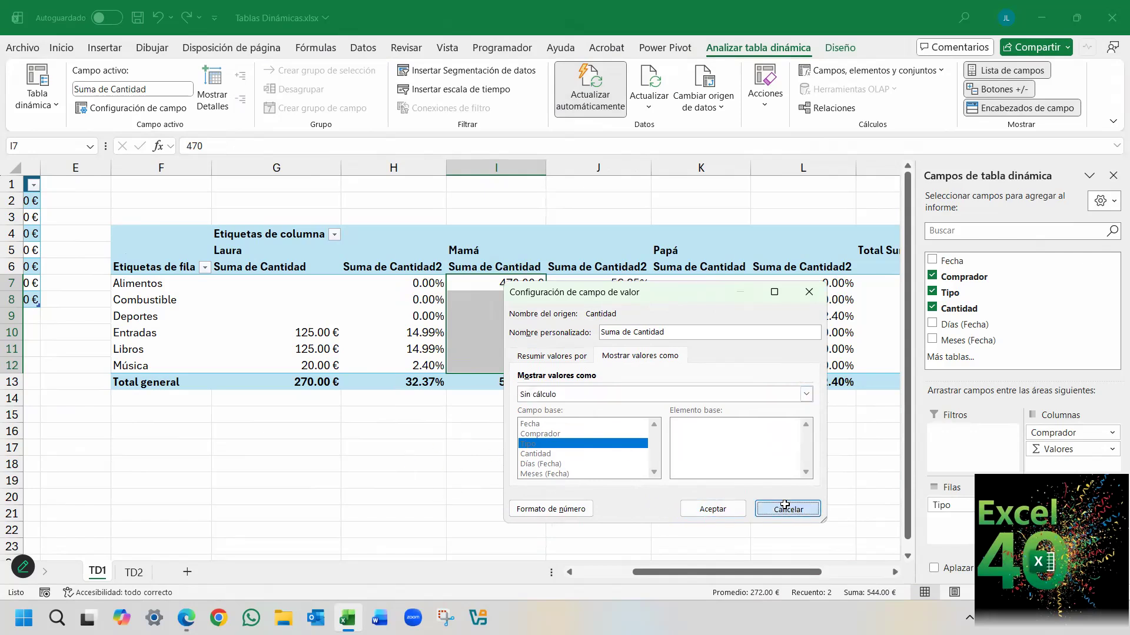
# Examine the cell number format of the pivot table's column G over the whole column, G7:G13 and G3:G18.
pyautogui.click(284, 168)
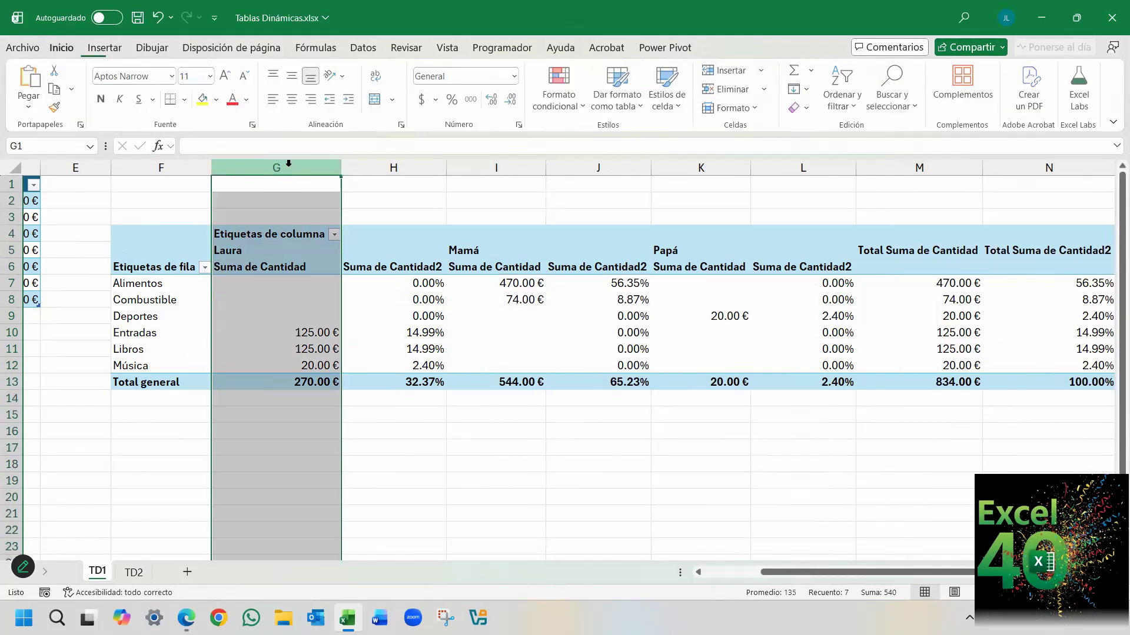
pyautogui.moveTo(298, 285); pyautogui.dragTo(297, 383)
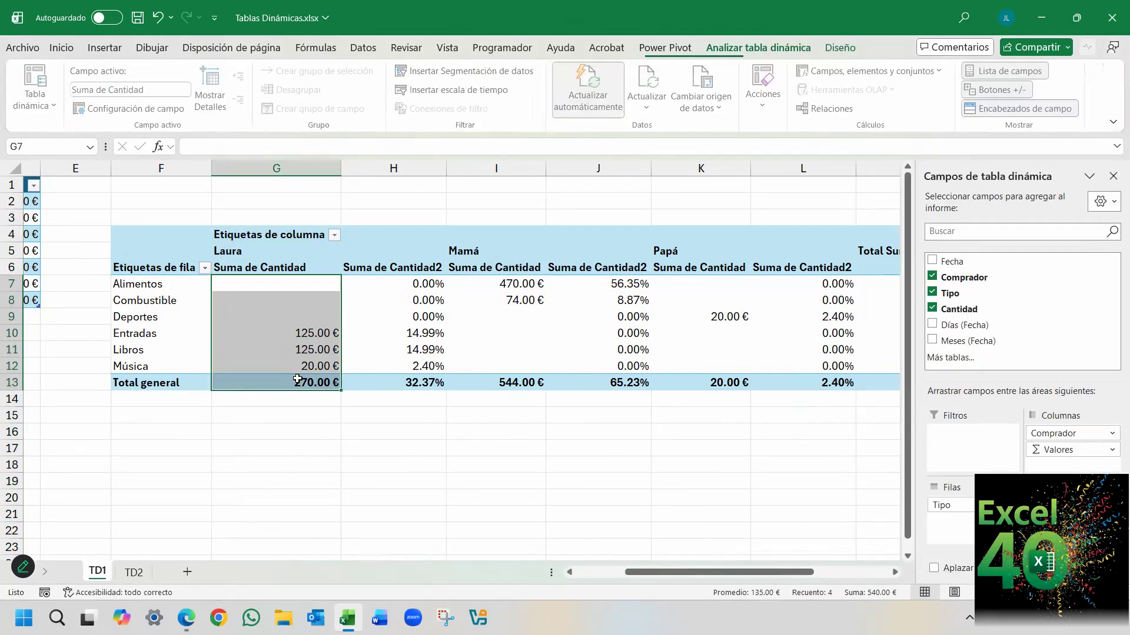
pyautogui.click(61, 48)
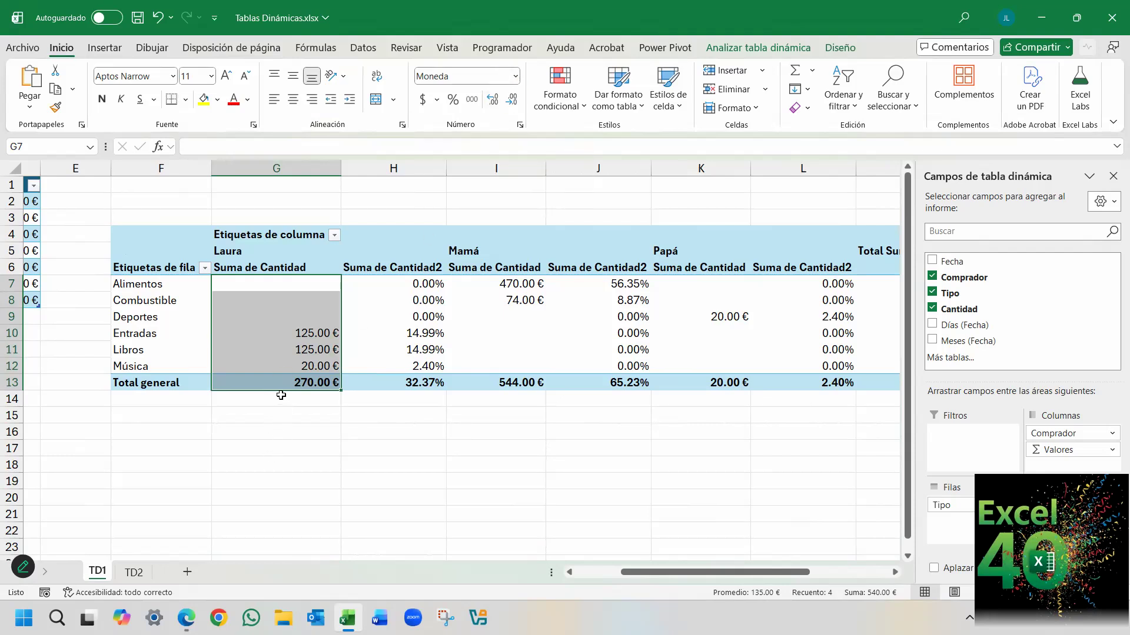
pyautogui.moveTo(268, 216); pyautogui.dragTo(280, 461)
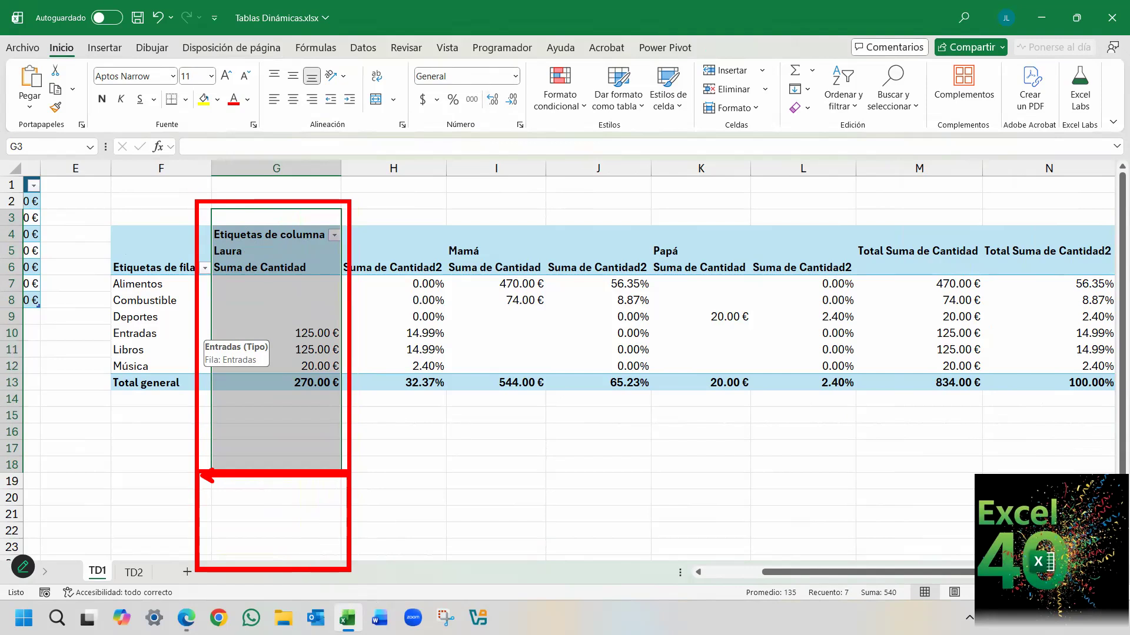
pyautogui.click(312, 334)
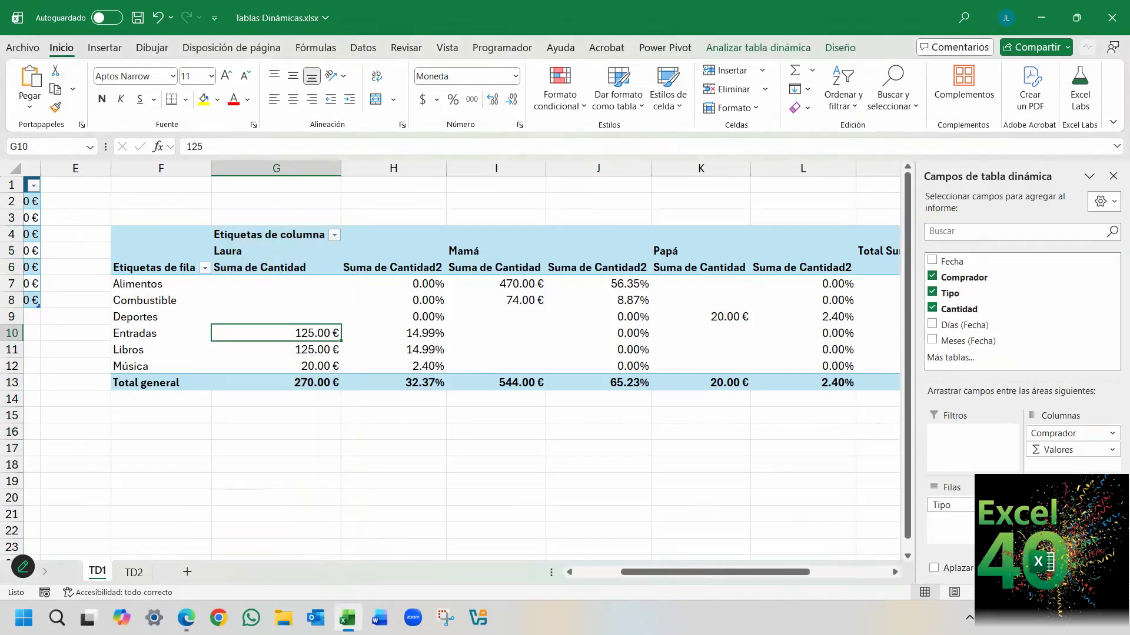
# Check the Moneda number format in the Suma de Cantidad value field settings, and close the settings.
pyautogui.click(1072, 505)
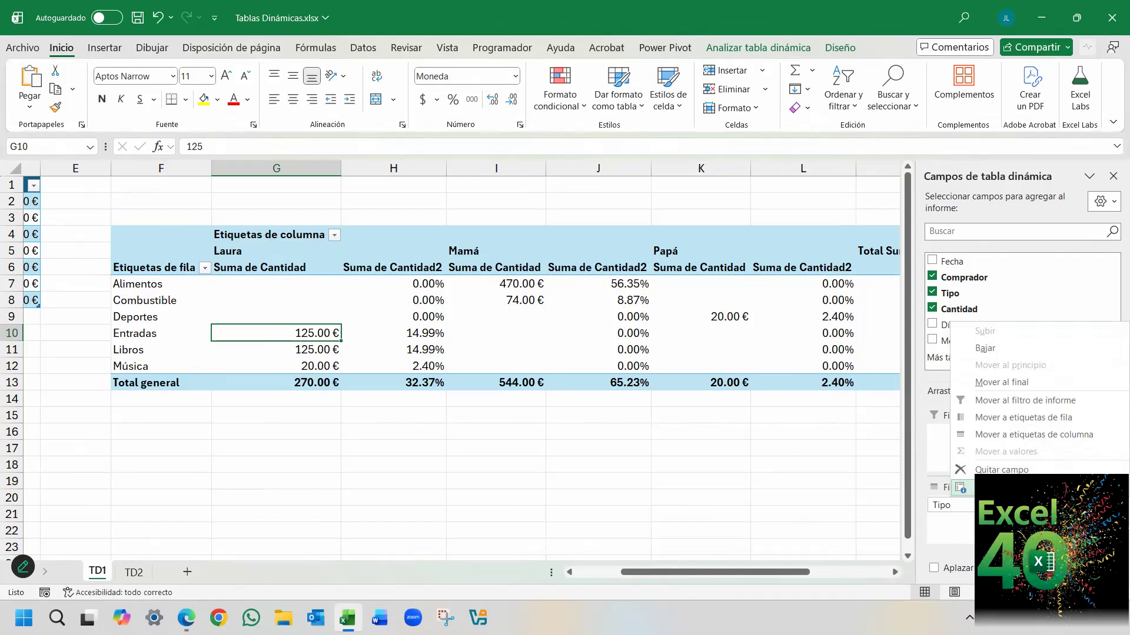
pyautogui.click(1029, 487)
pyautogui.click(637, 360)
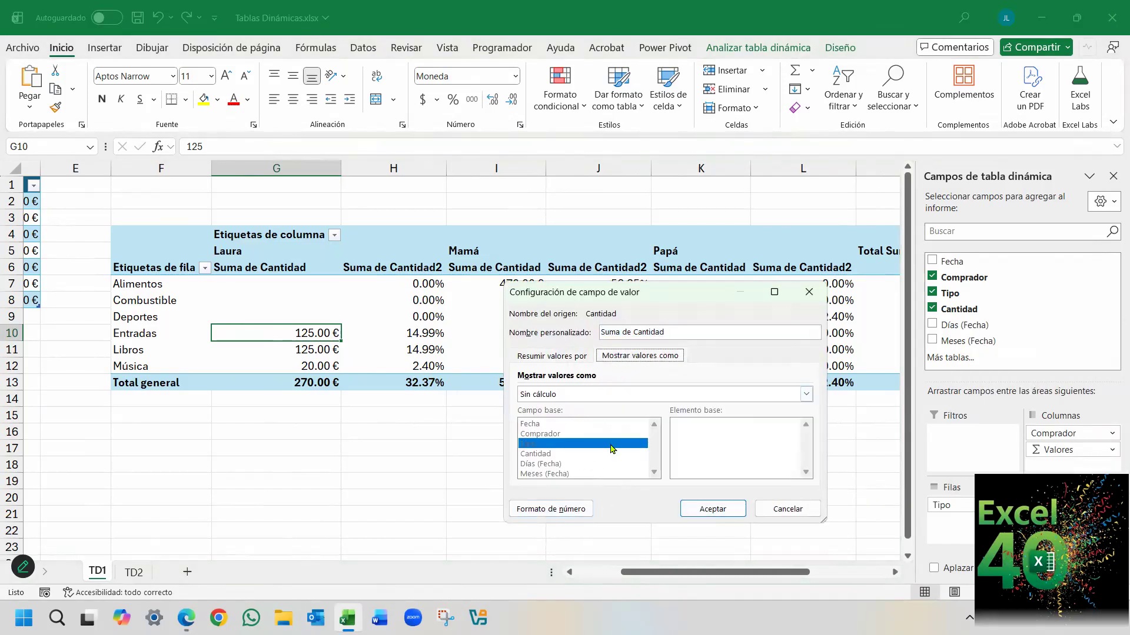
pyautogui.click(553, 509)
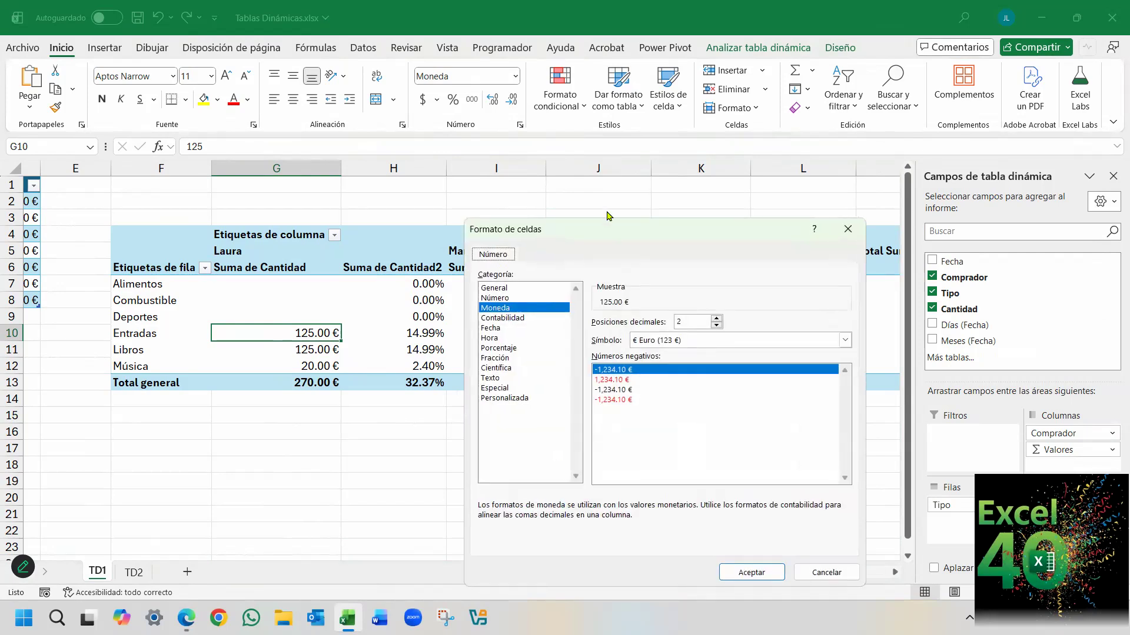
pyautogui.moveTo(608, 228); pyautogui.dragTo(609, 181)
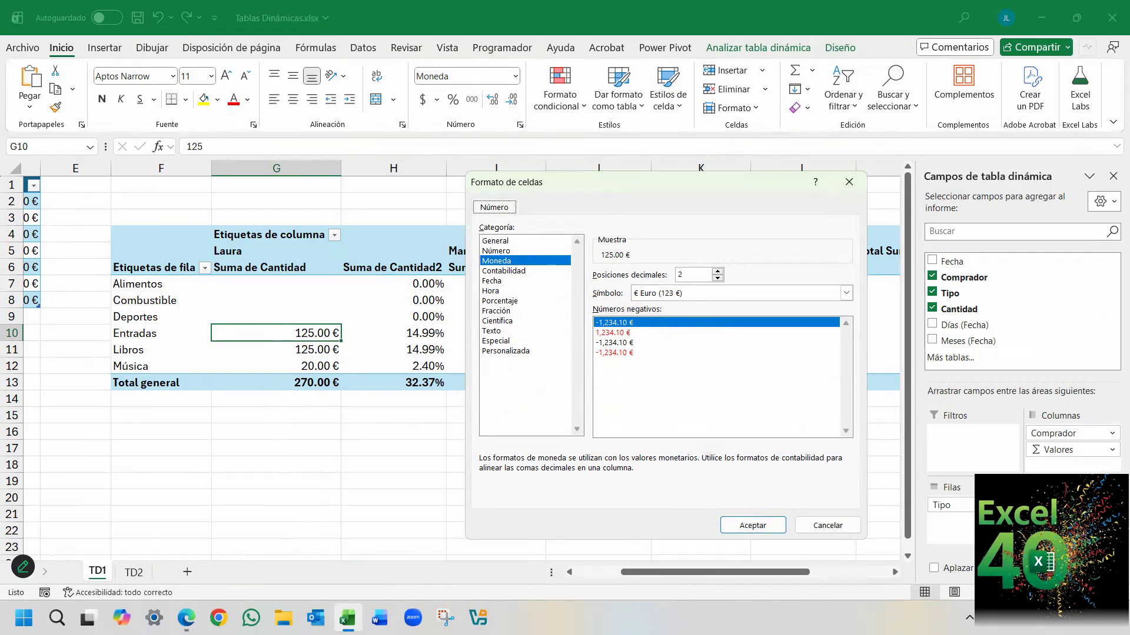
pyautogui.moveTo(211, 227)
pyautogui.mouseDown()
pyautogui.moveTo(329, 375)
pyautogui.moveTo(337, 557)
pyautogui.mouseUp()
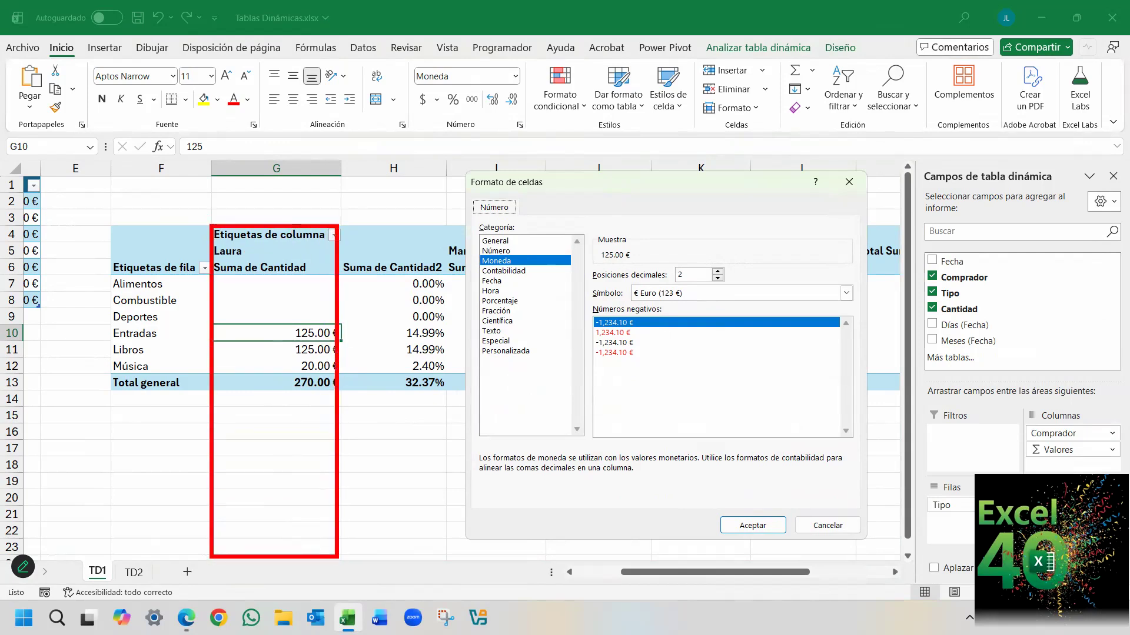
pyautogui.moveTo(267, 540)
pyautogui.mouseDown()
pyautogui.moveTo(272, 419)
pyautogui.moveTo(308, 488)
pyautogui.moveTo(309, 532)
pyautogui.mouseUp()
pyautogui.moveTo(277, 366)
pyautogui.mouseDown()
pyautogui.moveTo(277, 295)
pyautogui.moveTo(303, 305)
pyautogui.moveTo(302, 366)
pyautogui.mouseUp()
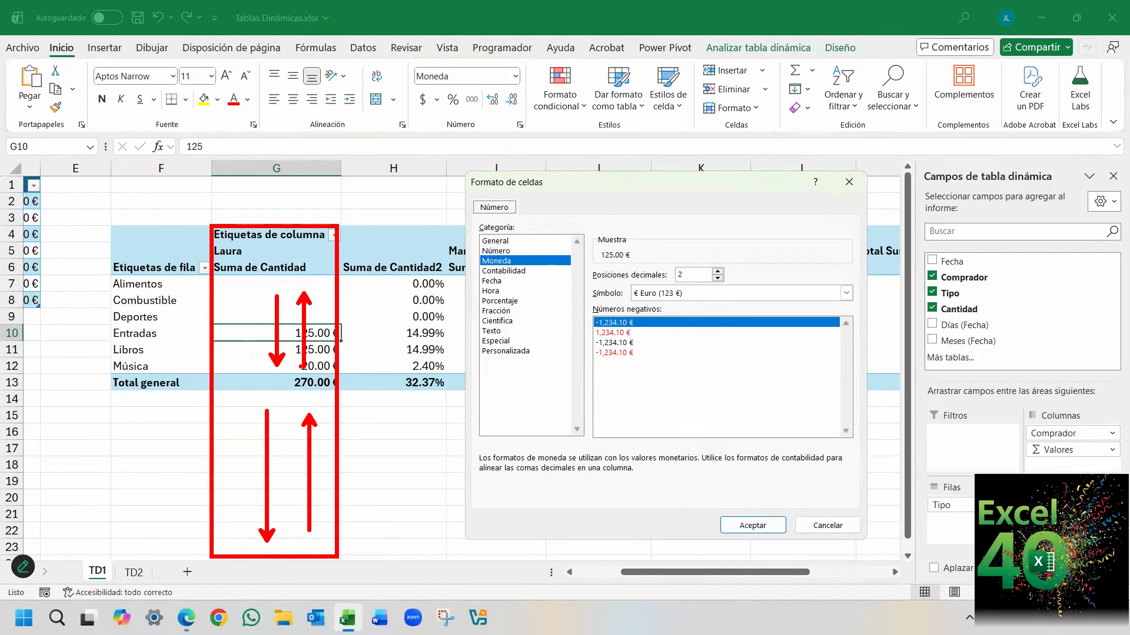
pyautogui.press('Escape')
pyautogui.click(746, 525)
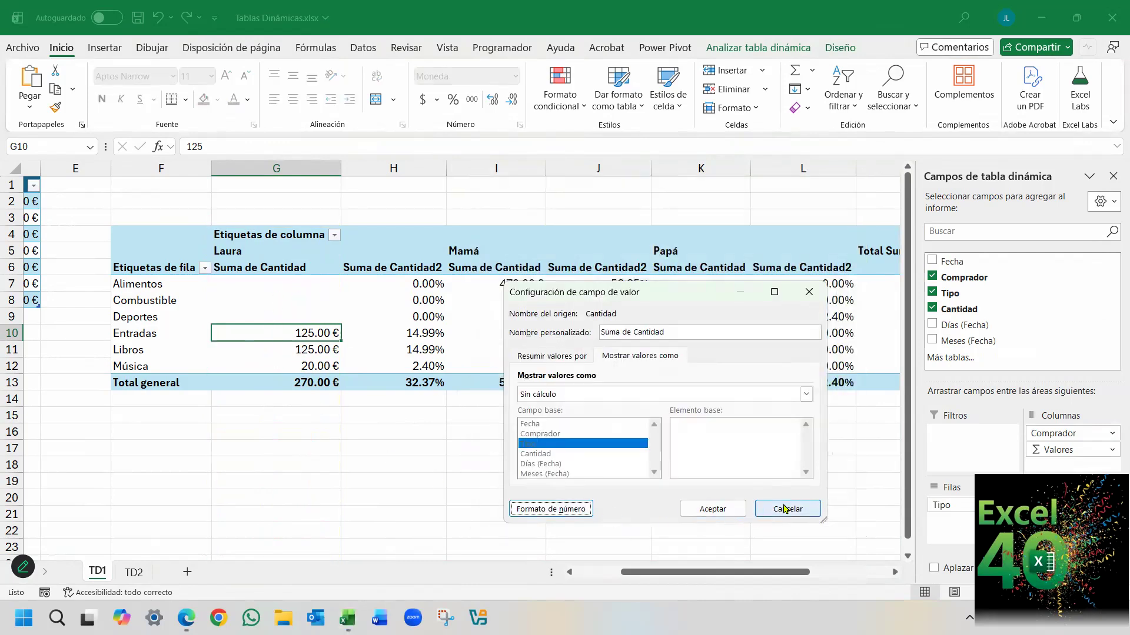
pyautogui.click(809, 292)
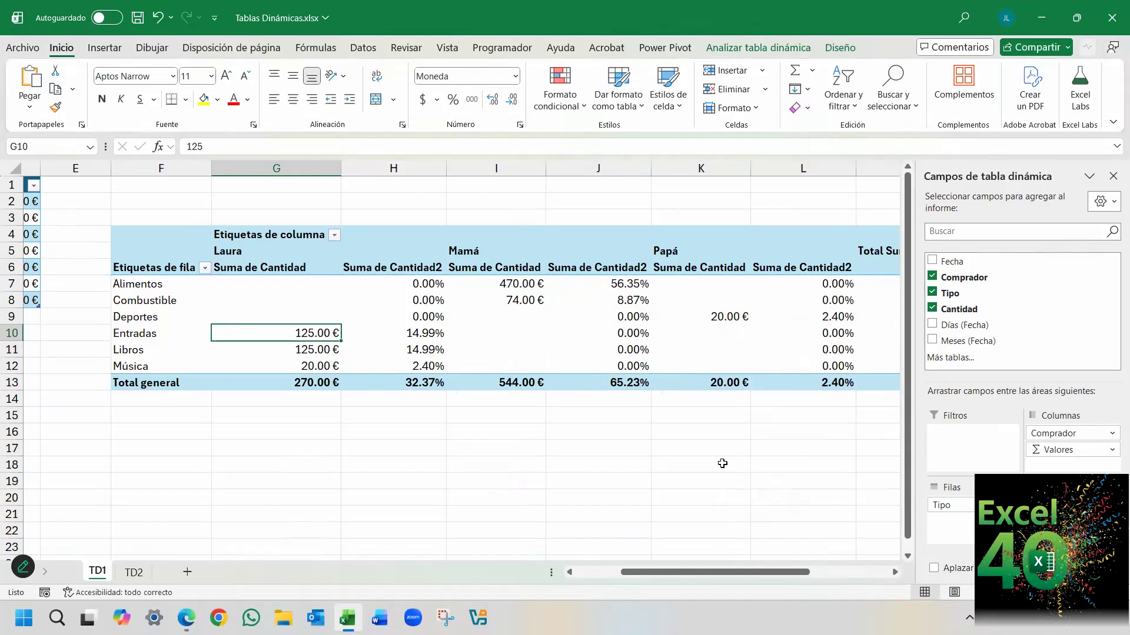
# Add a new worksheet after TD2 and fill it with the example data offered by Analizar datos.
pyautogui.click(133, 572)
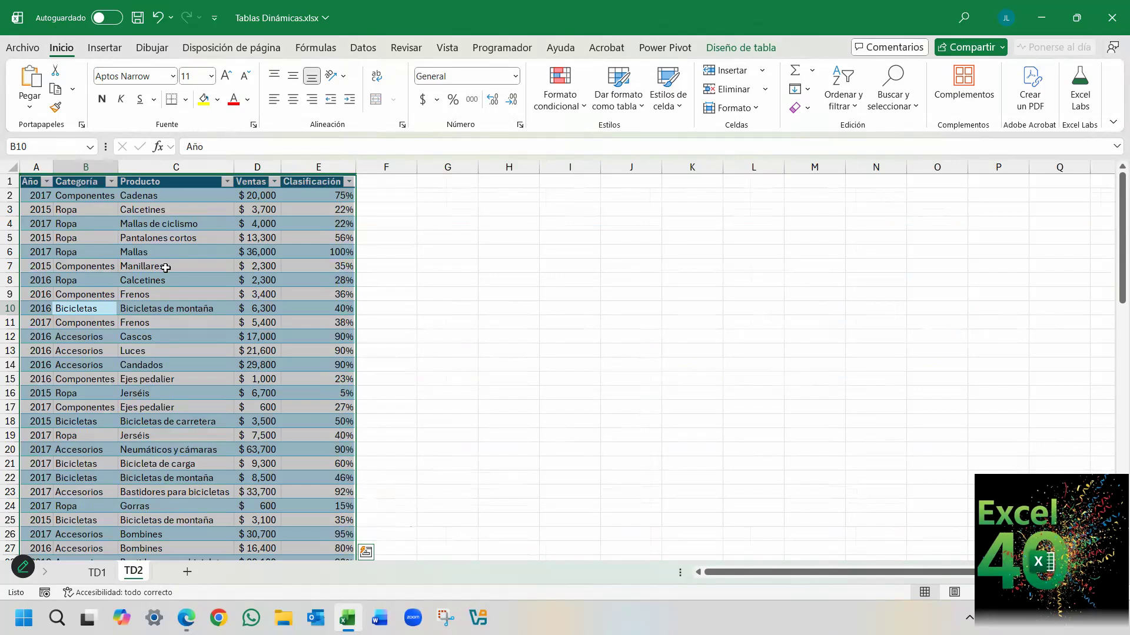
pyautogui.click(187, 573)
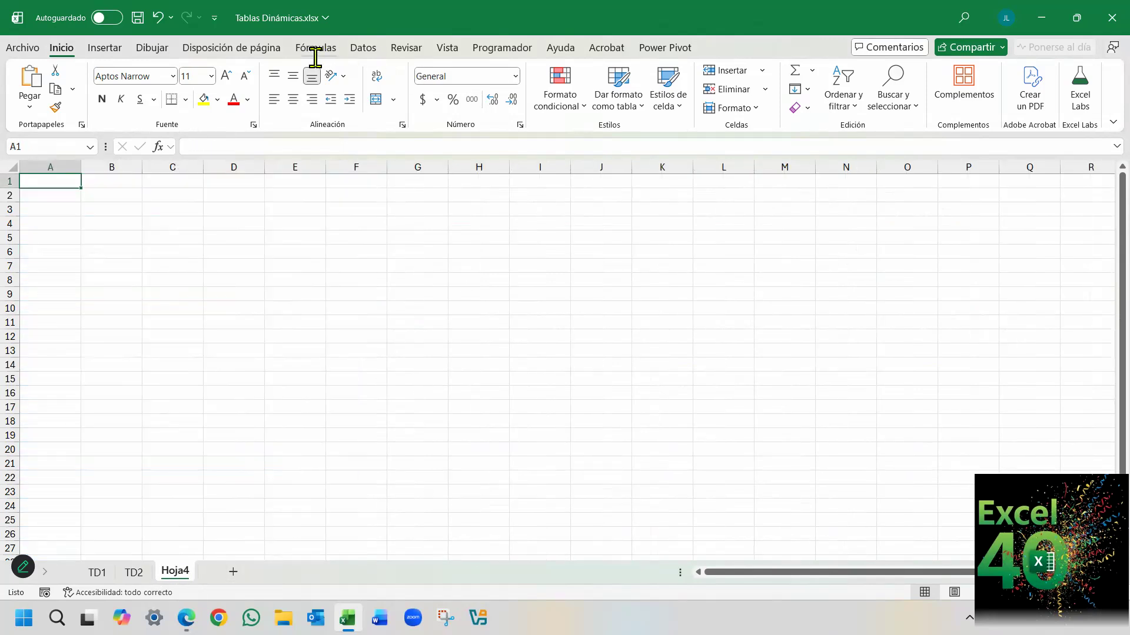
pyautogui.click(357, 47)
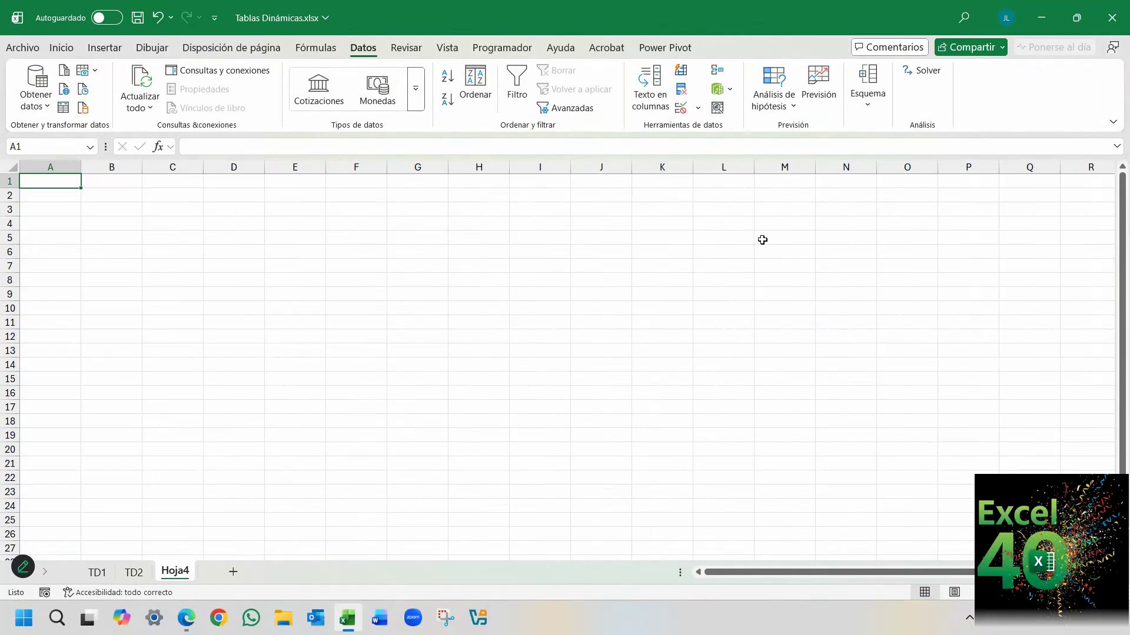
pyautogui.click(717, 109)
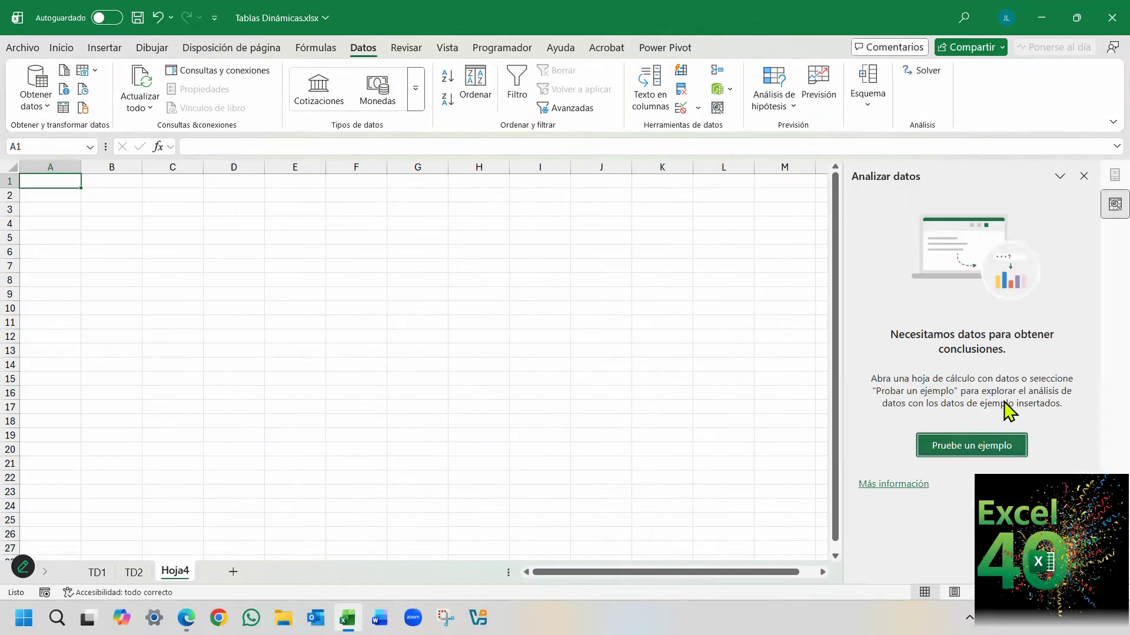
pyautogui.click(979, 452)
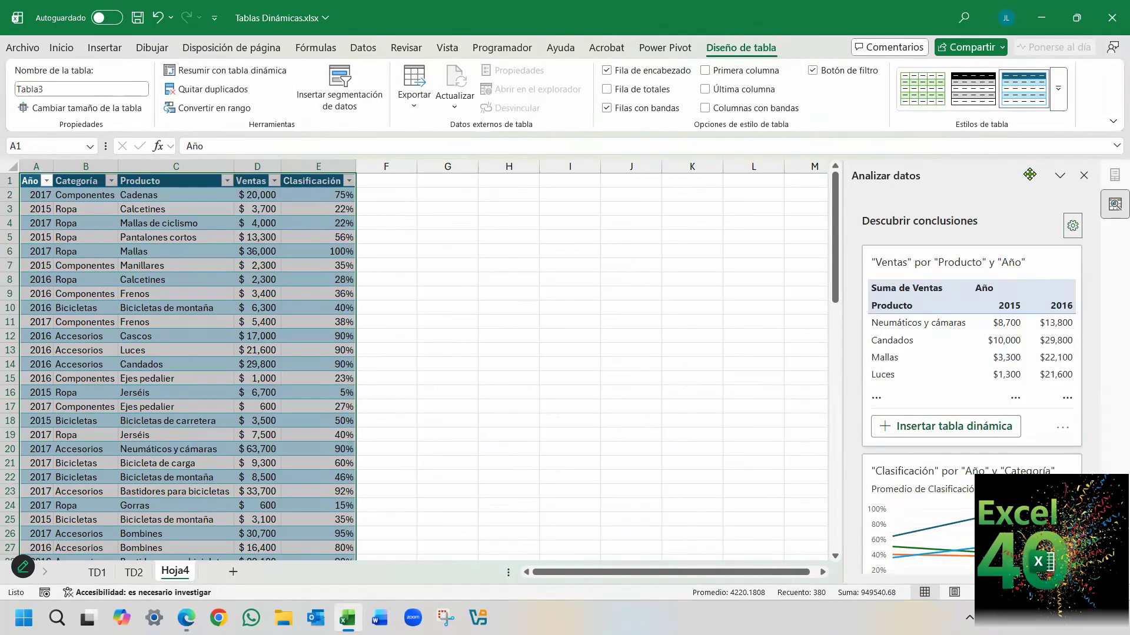
# Look through the pivot tables and charts suggested by Analizar datos for the example data, and close the suggestions.
pyautogui.scroll(-5, 925, 273)
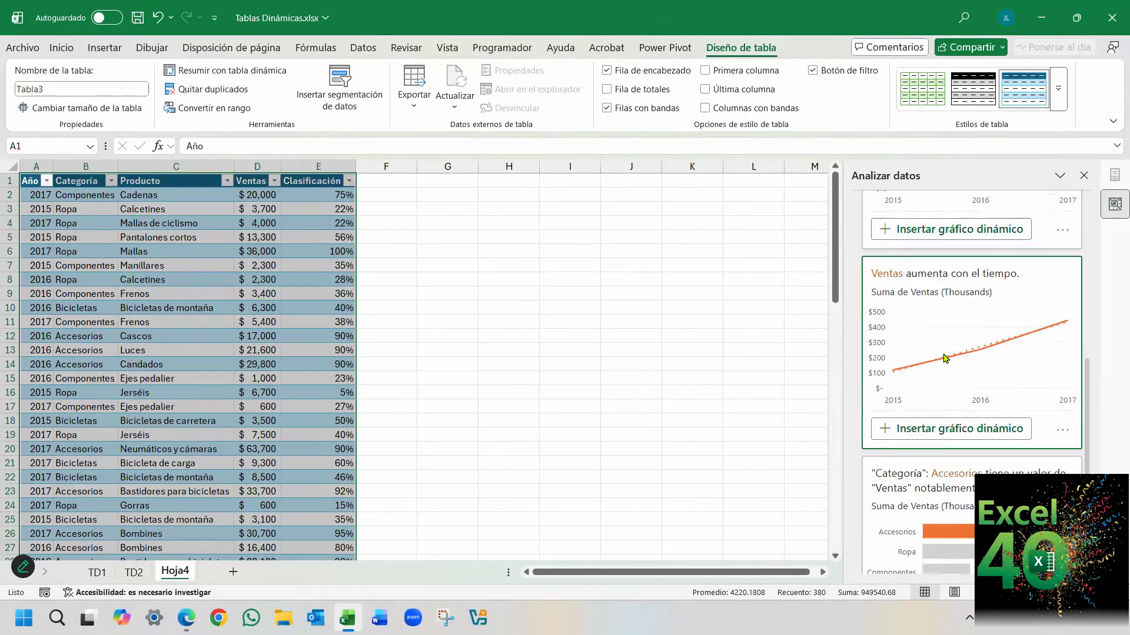
pyautogui.scroll(6, 966, 431)
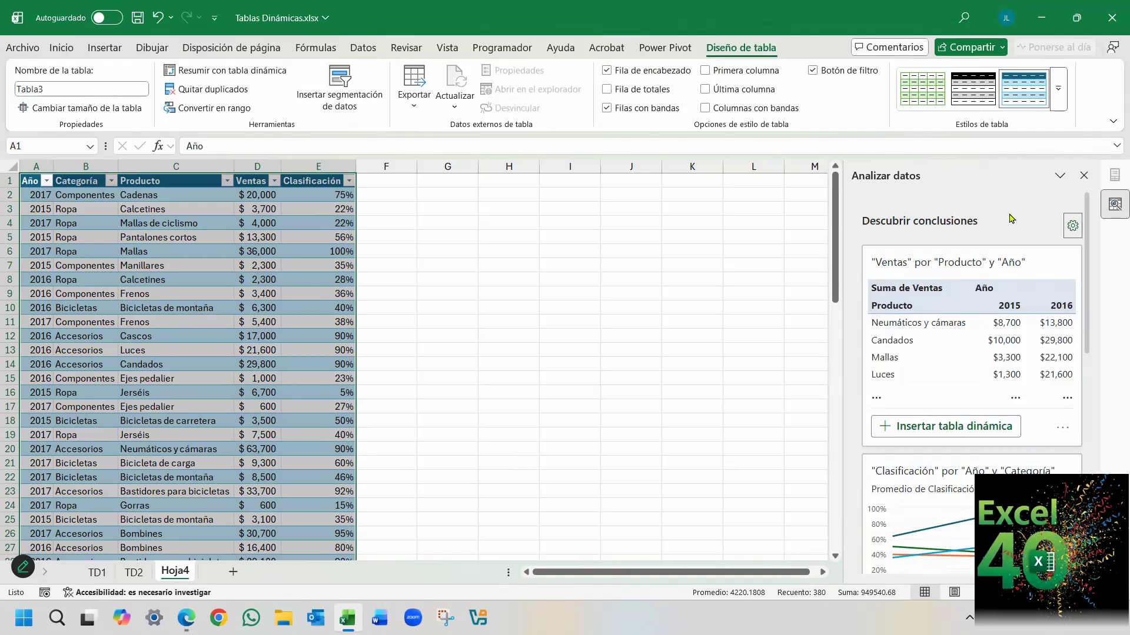
pyautogui.click(1084, 176)
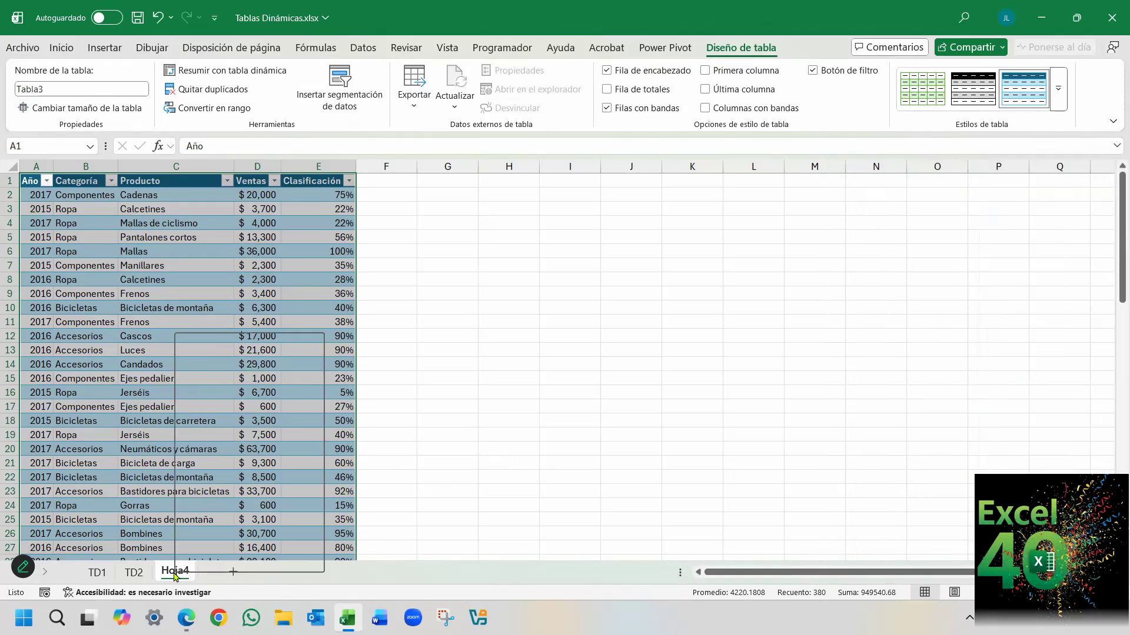
# Delete the worksheet Hoja4 that holds the duplicate example data.
pyautogui.rightClick(175, 575)
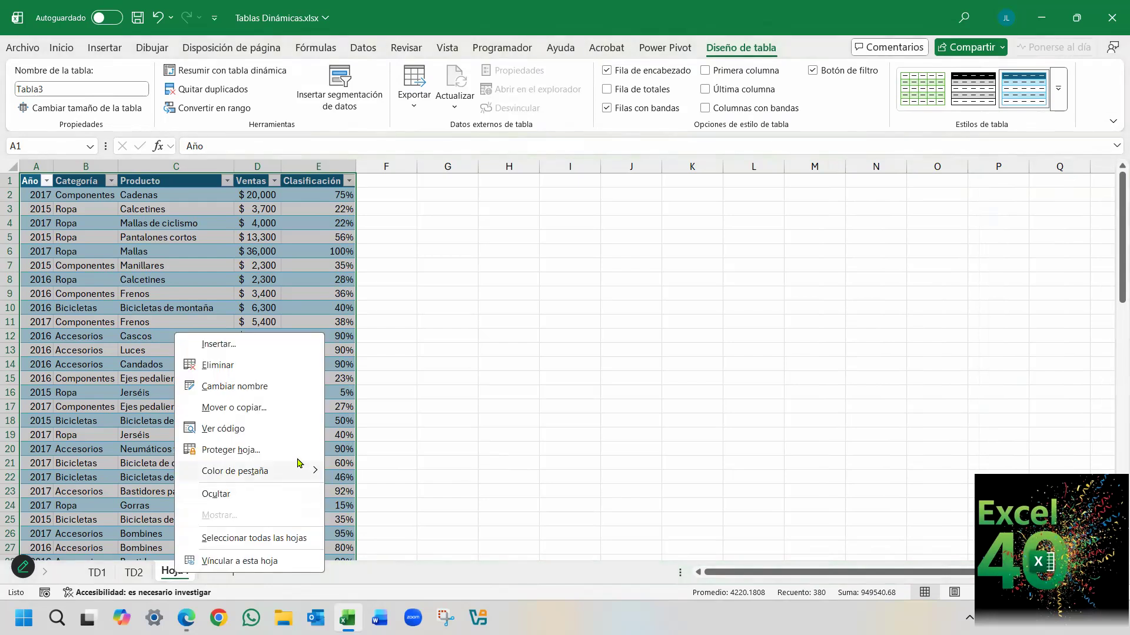
pyautogui.click(277, 365)
pyautogui.click(589, 340)
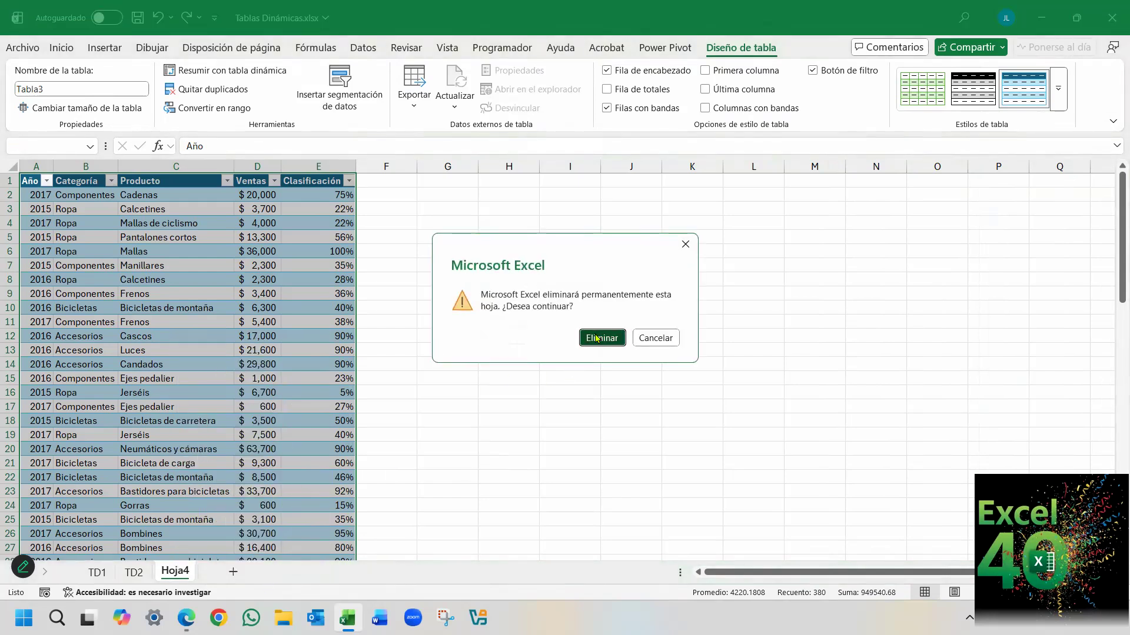
# Create a pivot table from the sales table Tabla1 on sheet TD2, placing it on a new worksheet.
pyautogui.click(171, 302)
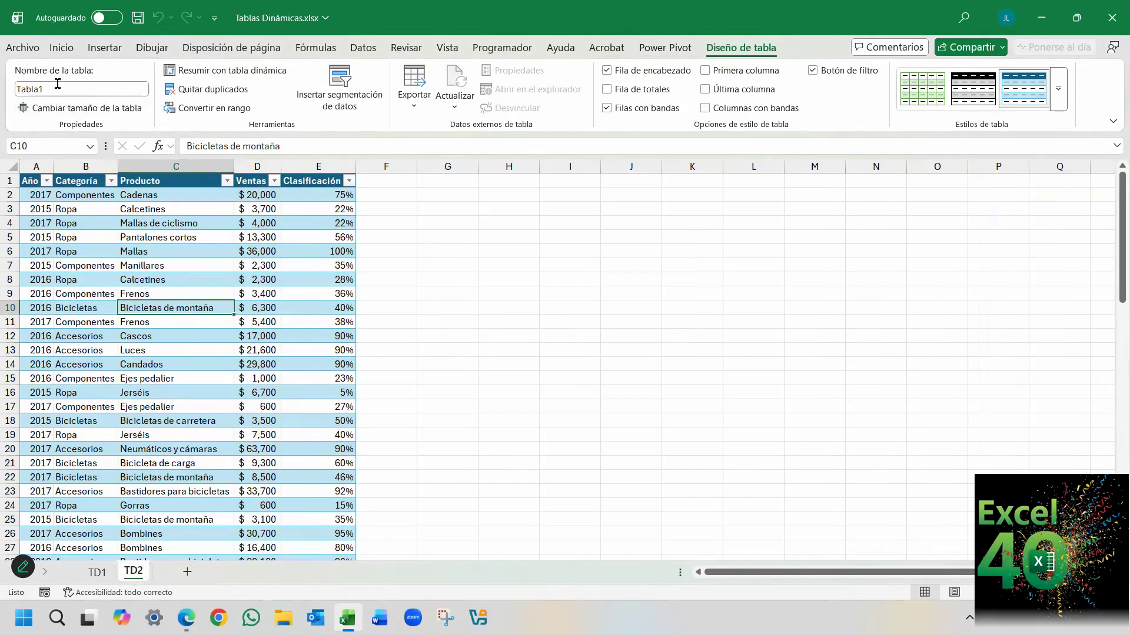
pyautogui.click(180, 253)
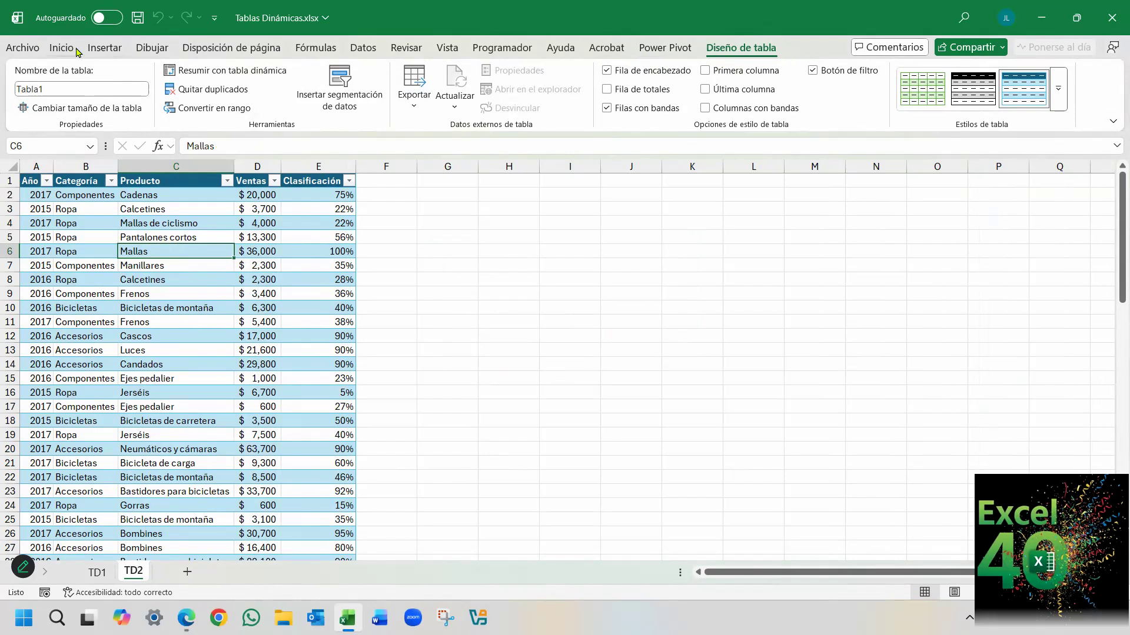
pyautogui.click(104, 48)
pyautogui.click(38, 85)
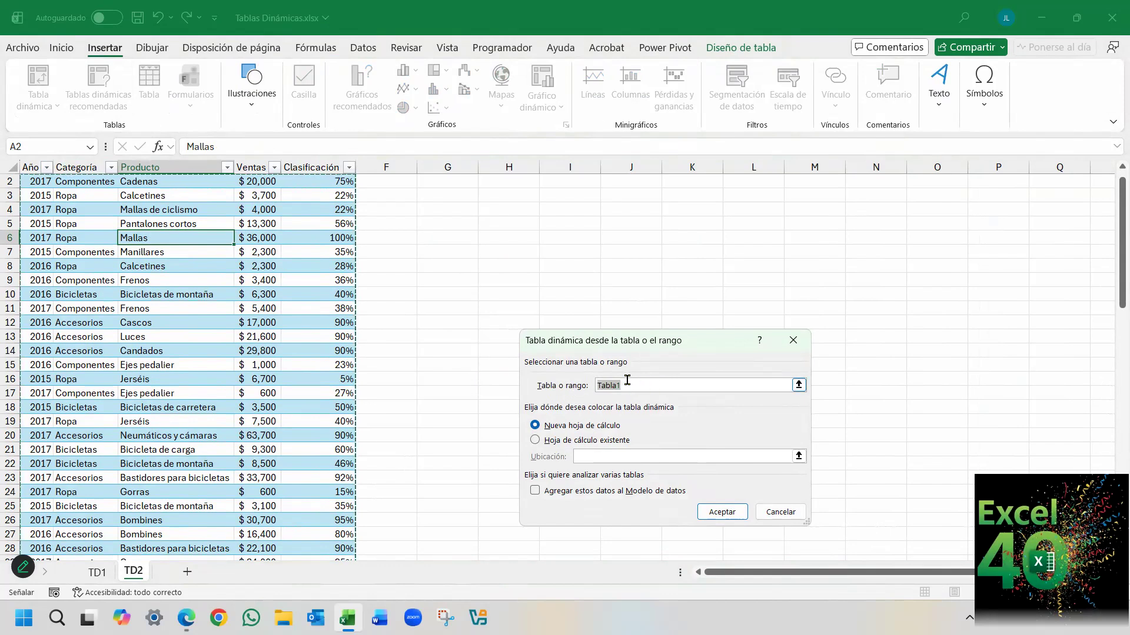
pyautogui.click(722, 513)
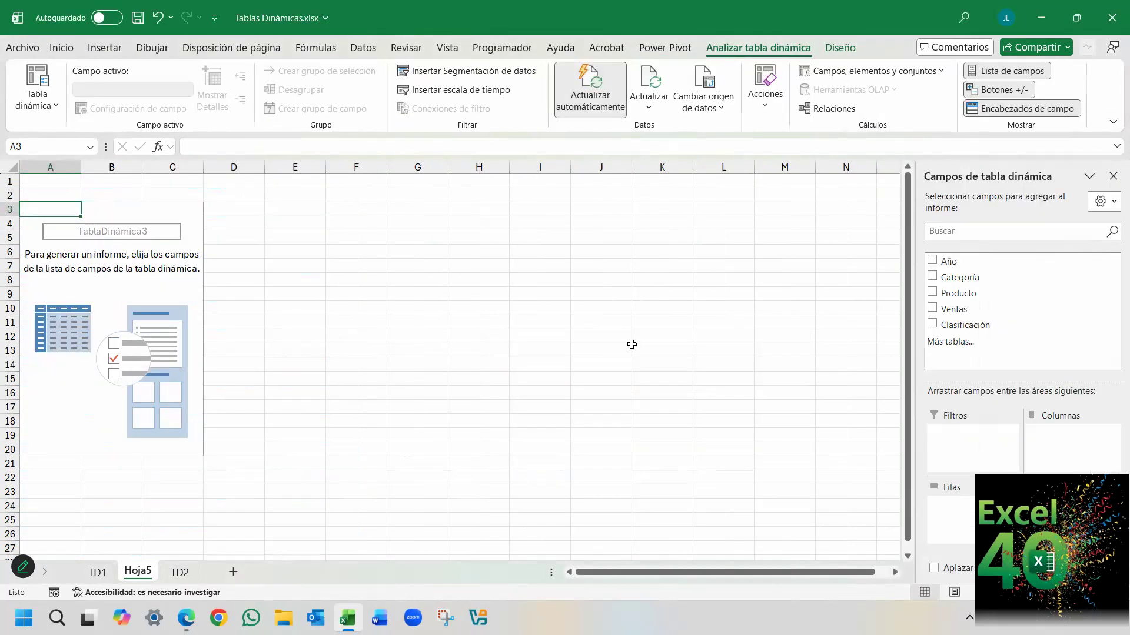
# Try Categoría as the pivot table's row field, replace it with Producto, and review the product list.
pyautogui.moveTo(956, 278); pyautogui.dragTo(966, 508)
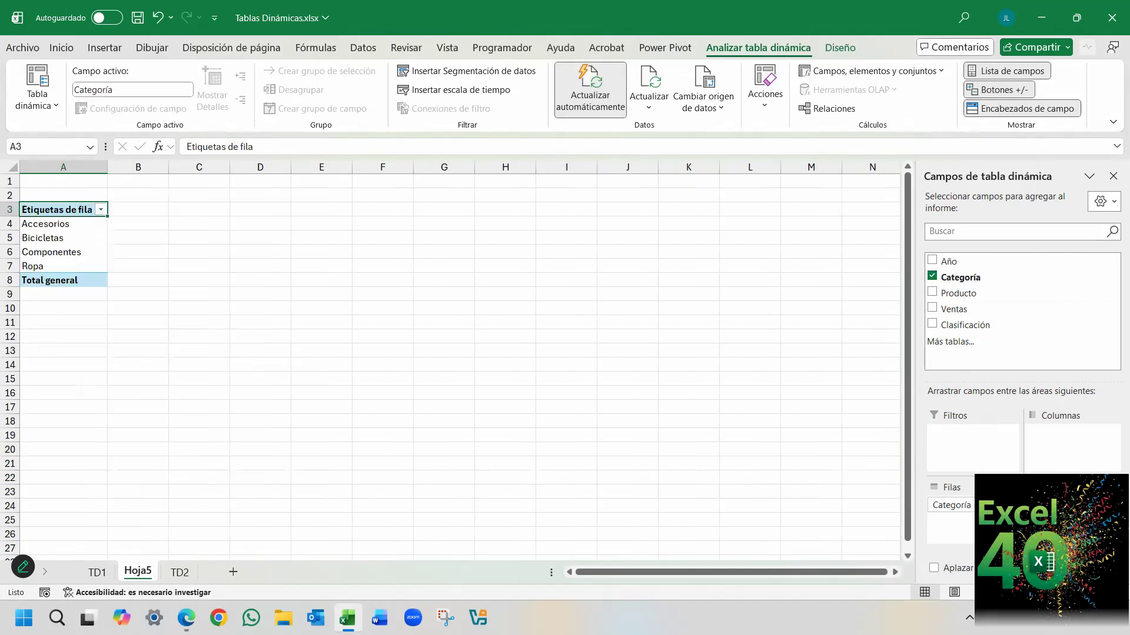
pyautogui.moveTo(952, 504); pyautogui.dragTo(813, 454)
pyautogui.moveTo(958, 294); pyautogui.dragTo(956, 500)
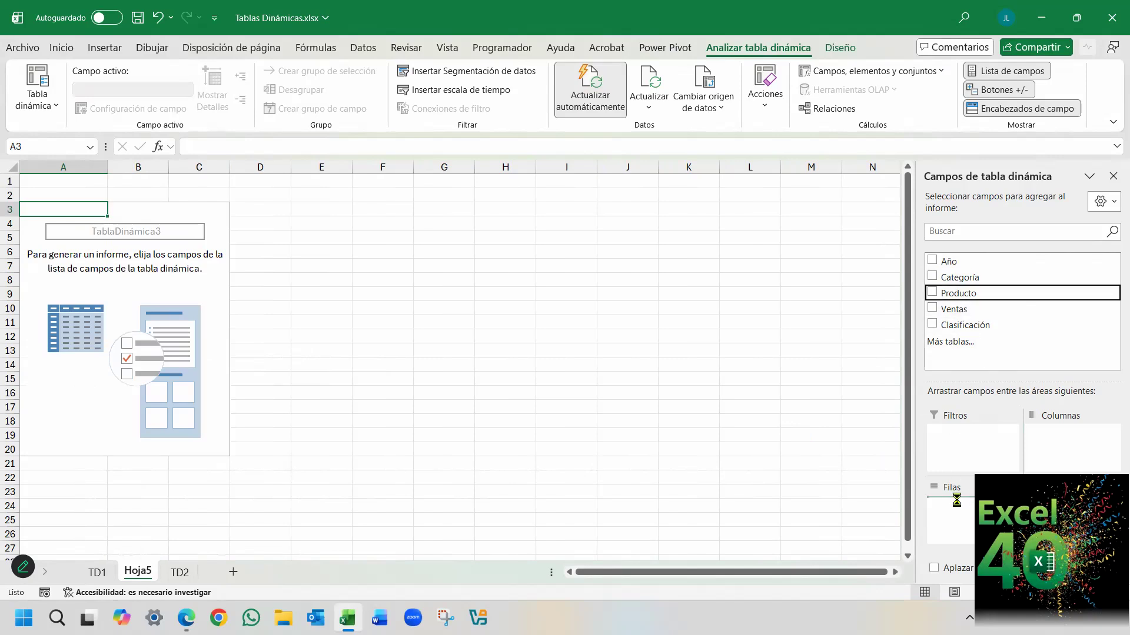
pyautogui.scroll(-3, 185, 394)
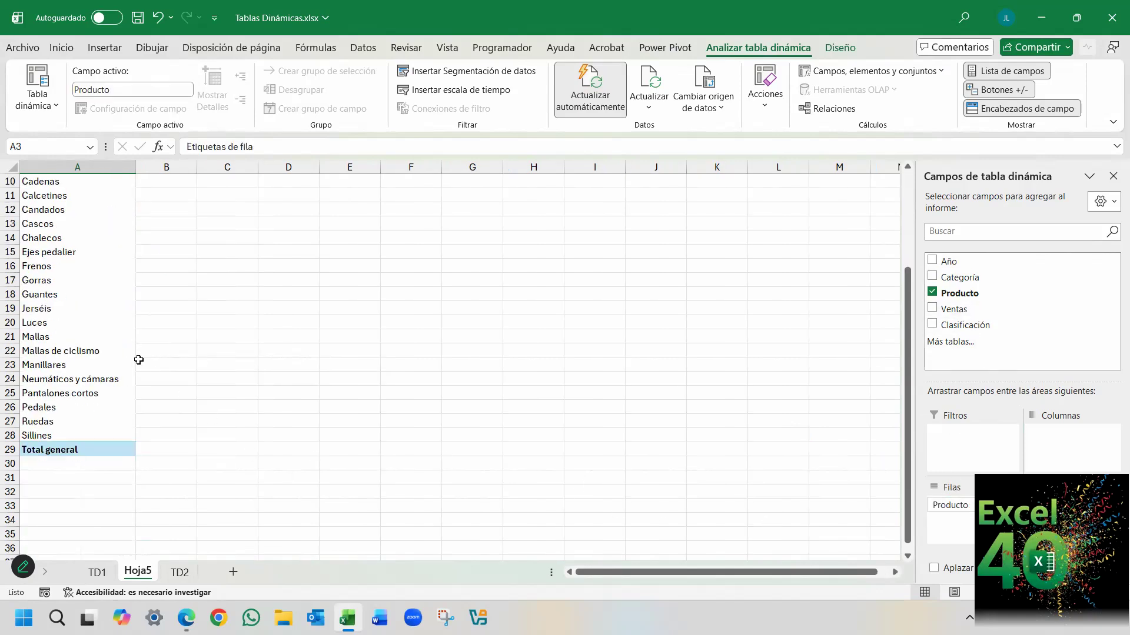
pyautogui.scroll(3, 139, 359)
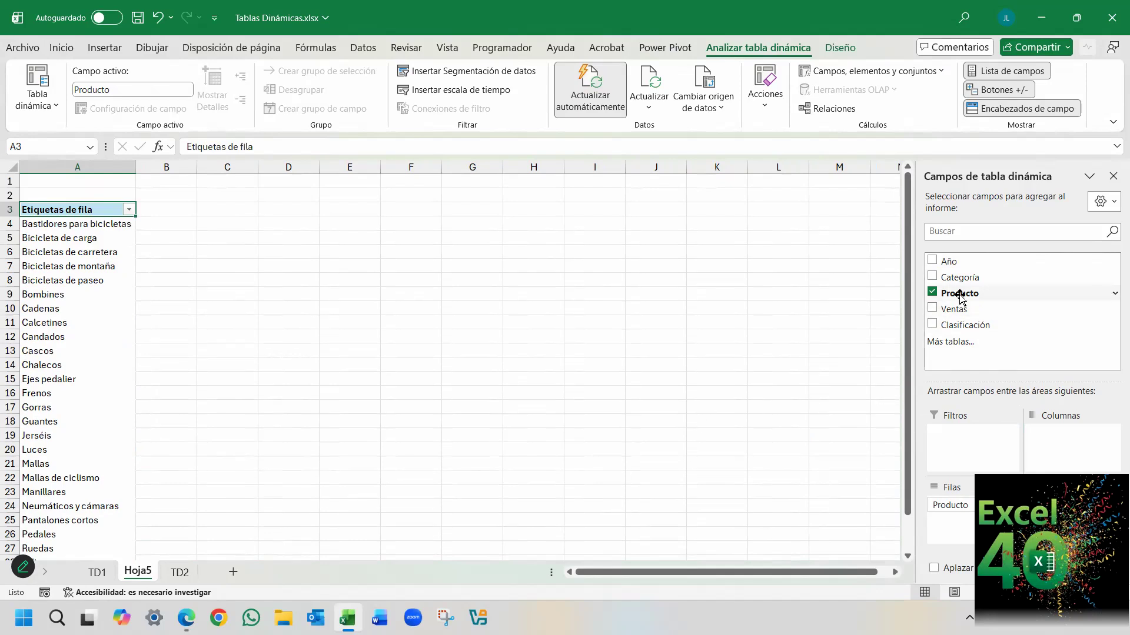
# Try Producto as the column field, look across the resulting layout, and return Producto to the rows.
pyautogui.moveTo(960, 295)
pyautogui.mouseDown()
pyautogui.moveTo(965, 425)
pyautogui.moveTo(1011, 418)
pyautogui.moveTo(1071, 447)
pyautogui.mouseUp()
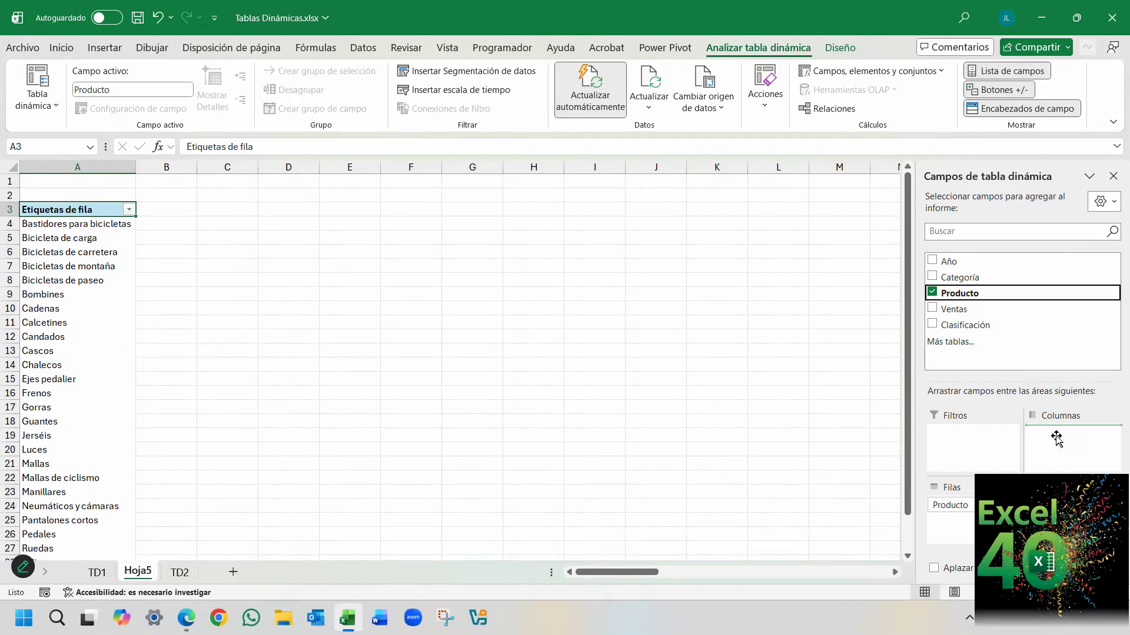
pyautogui.moveTo(628, 576); pyautogui.dragTo(253, 527)
pyautogui.moveTo(1050, 434); pyautogui.dragTo(950, 506)
pyautogui.scroll(-6, 72, 281)
pyautogui.scroll(6, 72, 294)
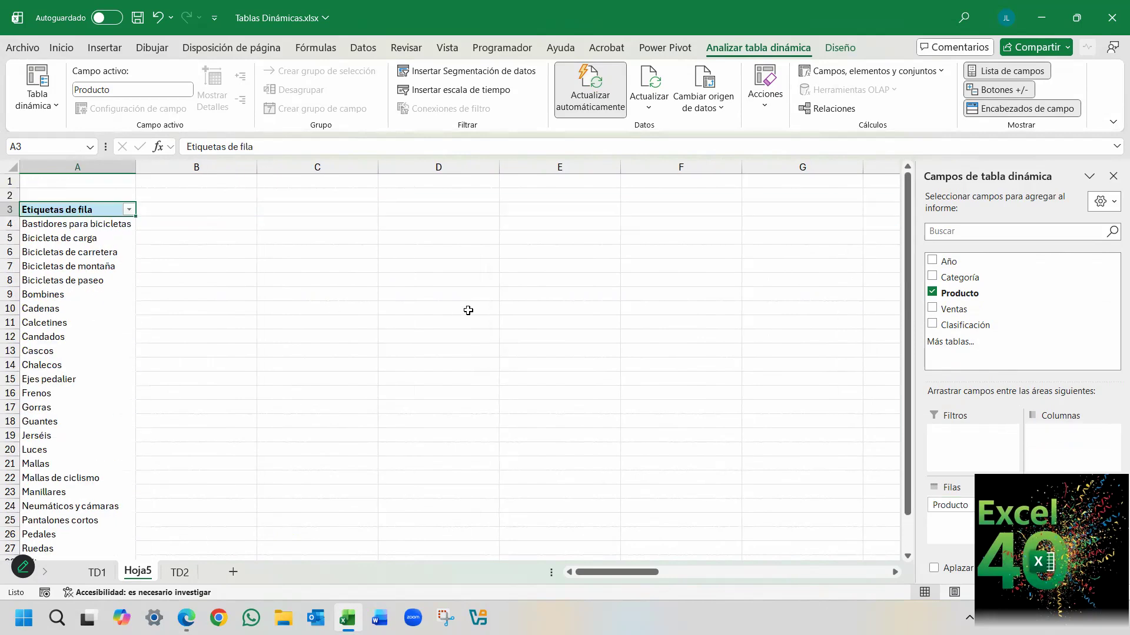
# Add Categoría to the columns, Ventas to the values and Año to the filters of the pivot table.
pyautogui.moveTo(946, 278); pyautogui.dragTo(1069, 434)
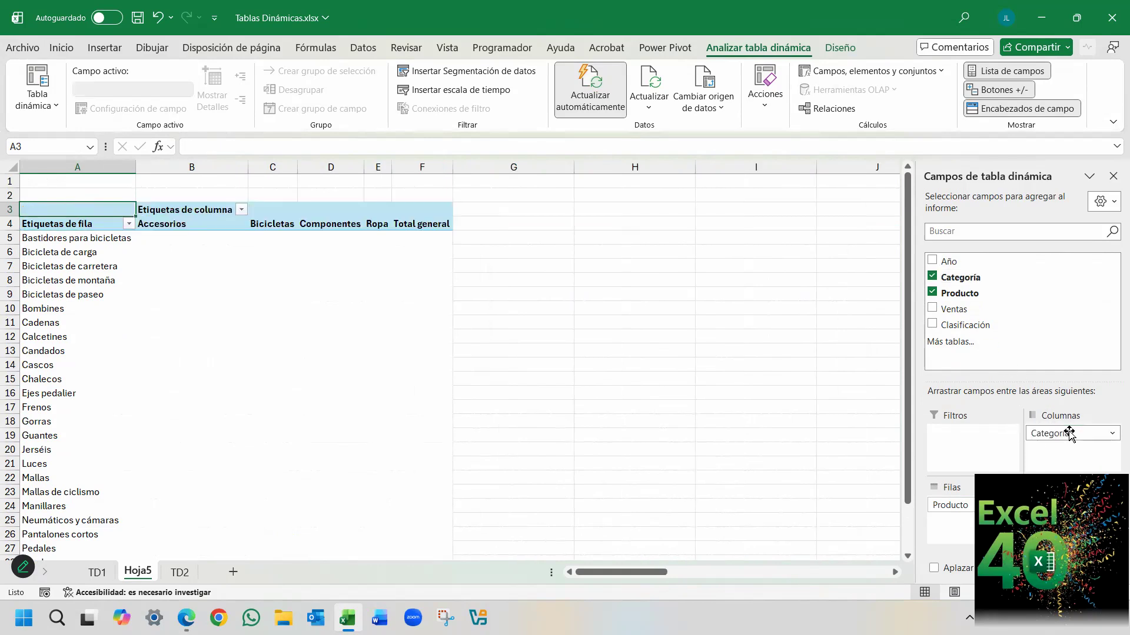
pyautogui.moveTo(951, 311); pyautogui.dragTo(1059, 505)
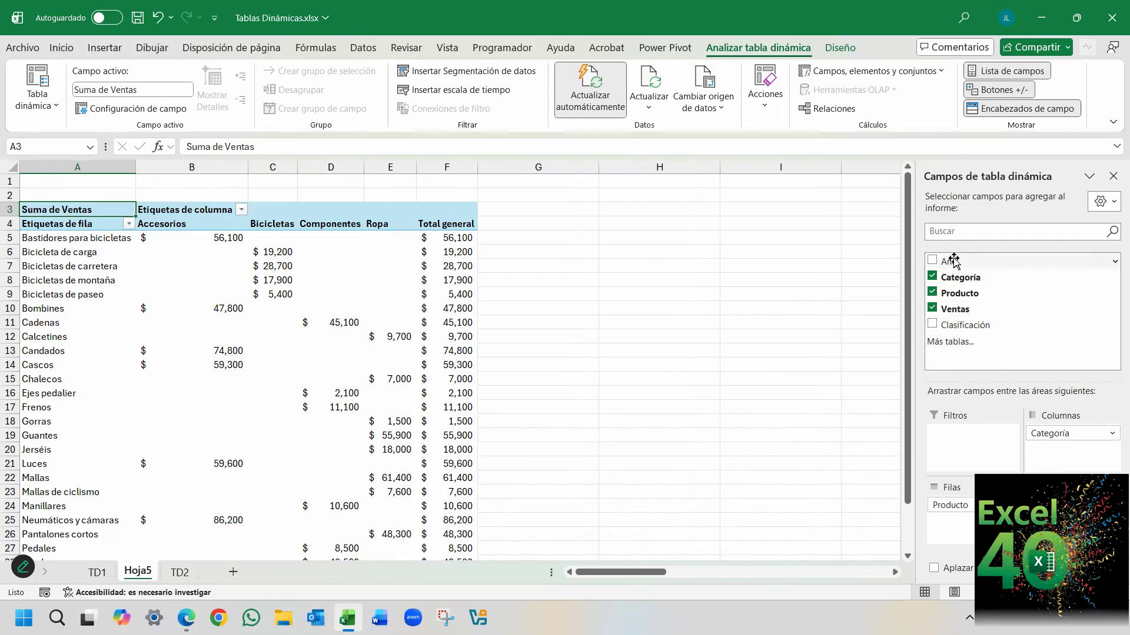
pyautogui.moveTo(949, 262); pyautogui.dragTo(959, 435)
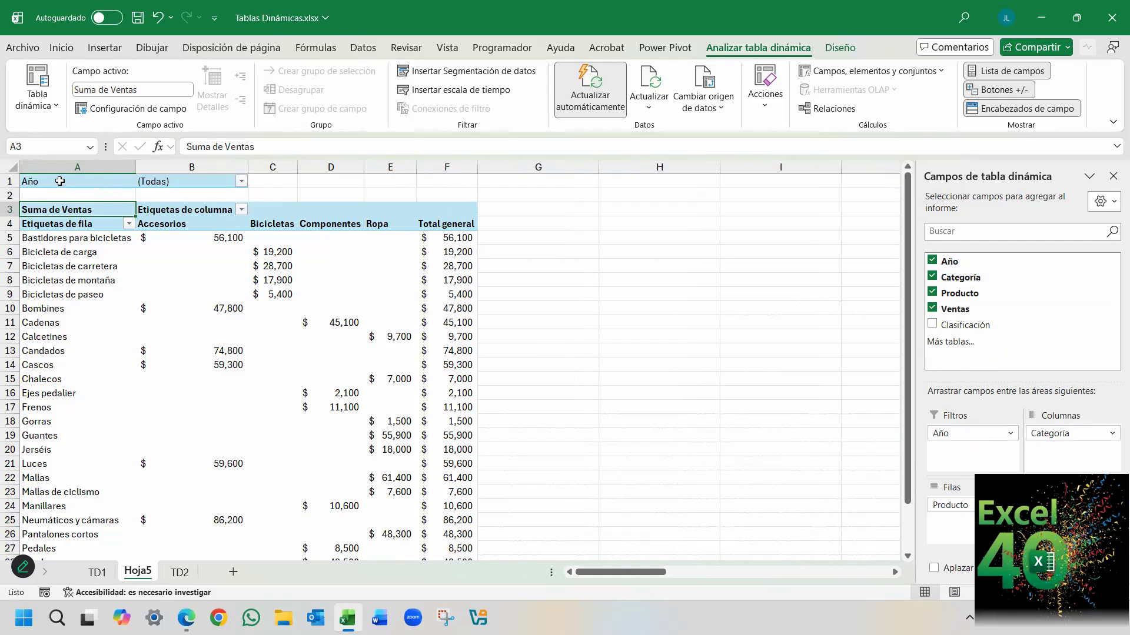
# Examine the Año filter's single and multiple selection of 2015, 2016 and 2017, and leave it without applying a choice.
pyautogui.click(242, 182)
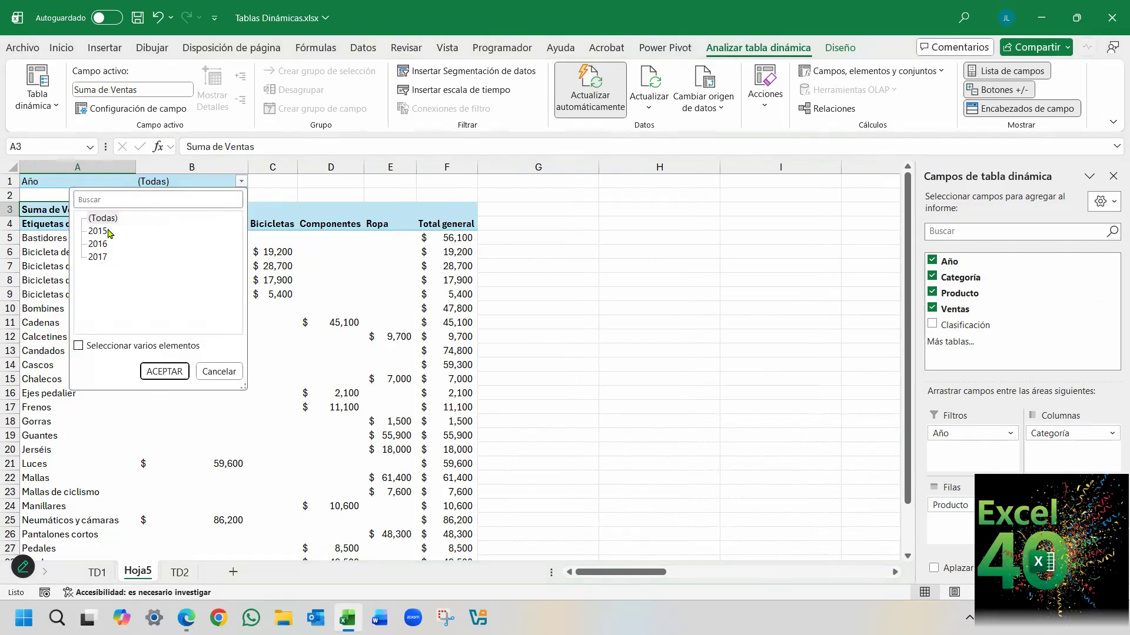
pyautogui.click(87, 347)
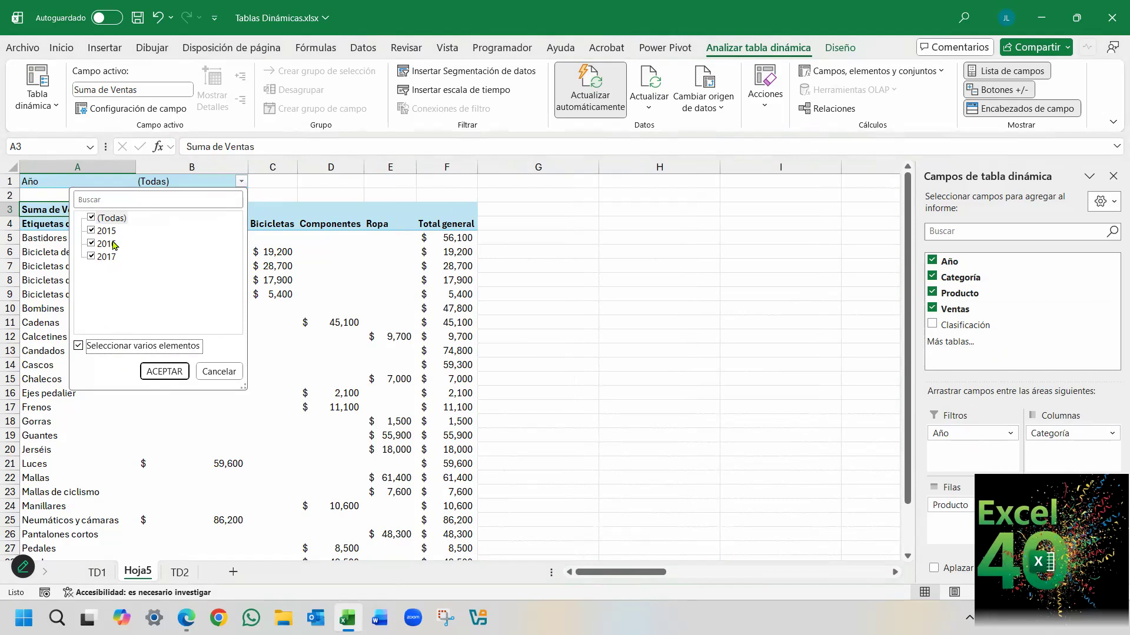
pyautogui.click(78, 346)
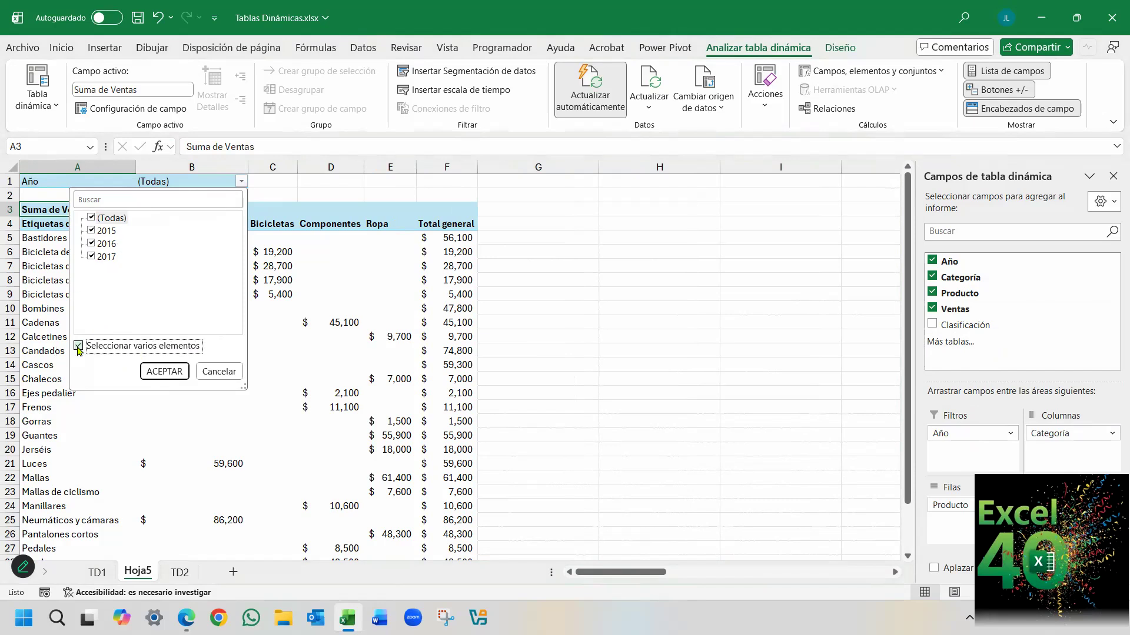
pyautogui.click(98, 231)
pyautogui.click(98, 244)
pyautogui.click(97, 257)
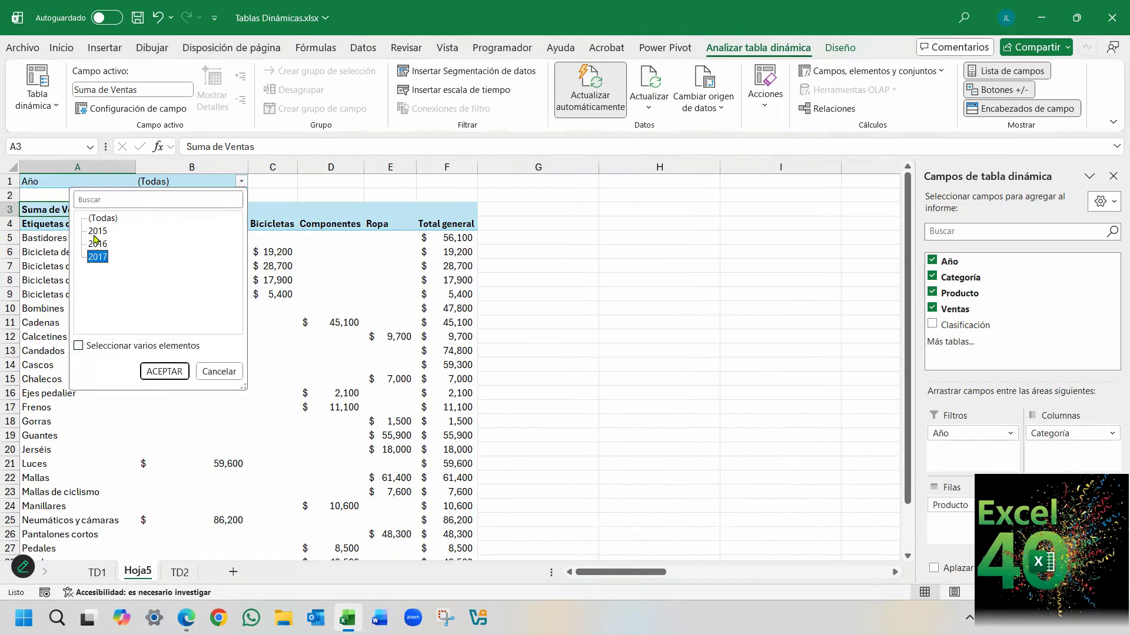
pyautogui.click(98, 232)
pyautogui.click(98, 257)
pyautogui.click(98, 231)
pyautogui.click(99, 243)
pyautogui.click(79, 346)
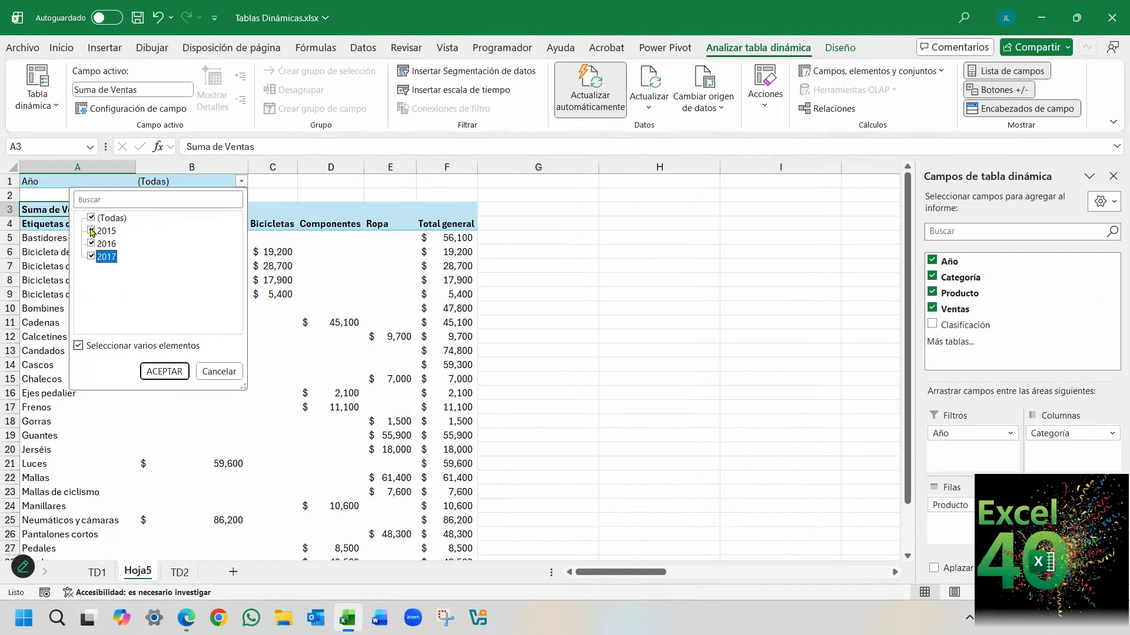
pyautogui.click(79, 346)
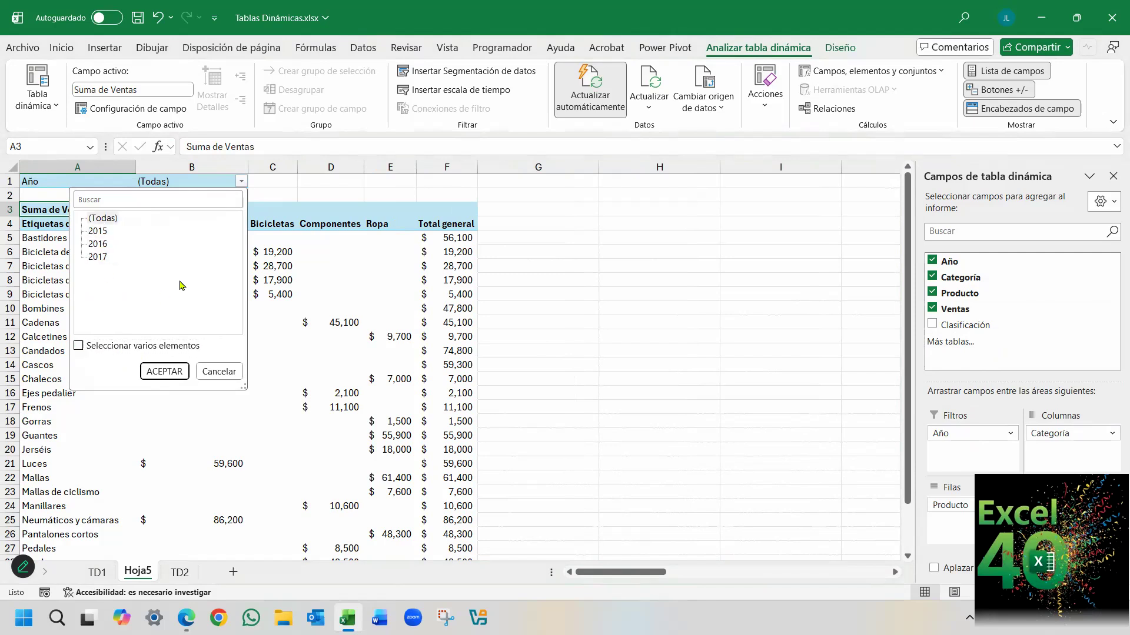
pyautogui.click(218, 372)
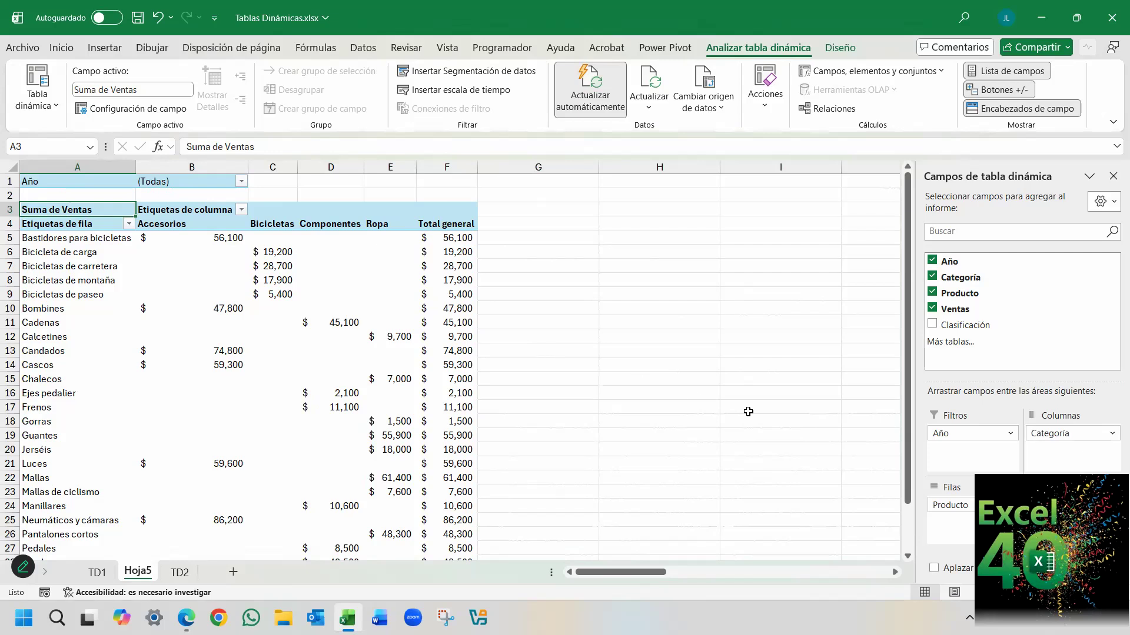
# Move Categoría from the columns to the rows, and place it above Producto so products are grouped by category.
pyautogui.moveTo(1039, 435); pyautogui.dragTo(952, 524)
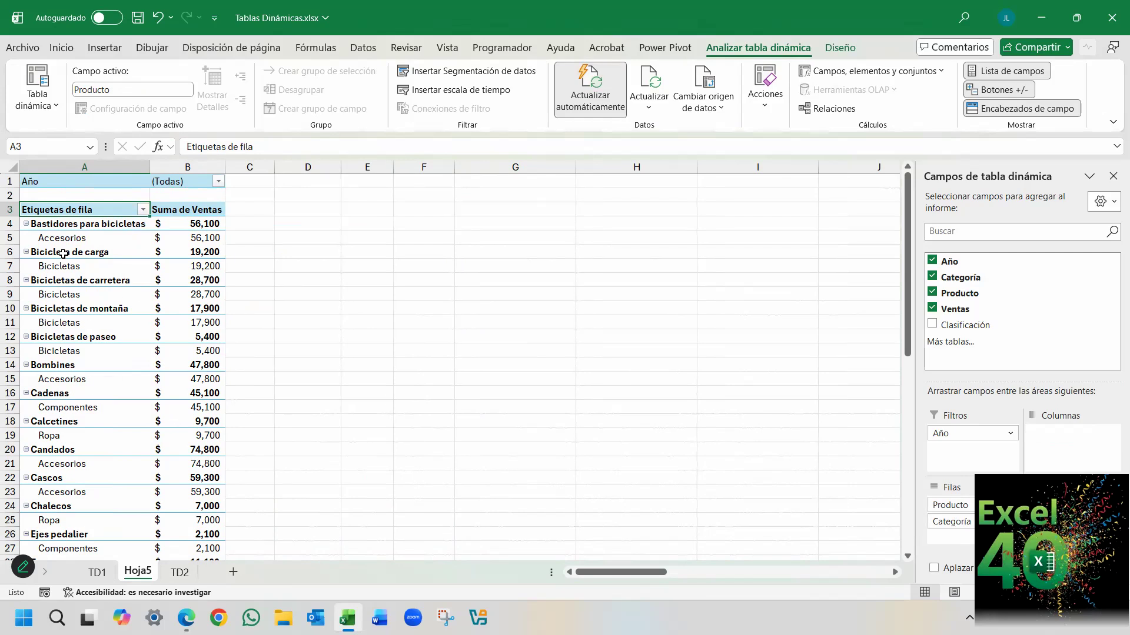
pyautogui.moveTo(944, 521); pyautogui.dragTo(935, 498)
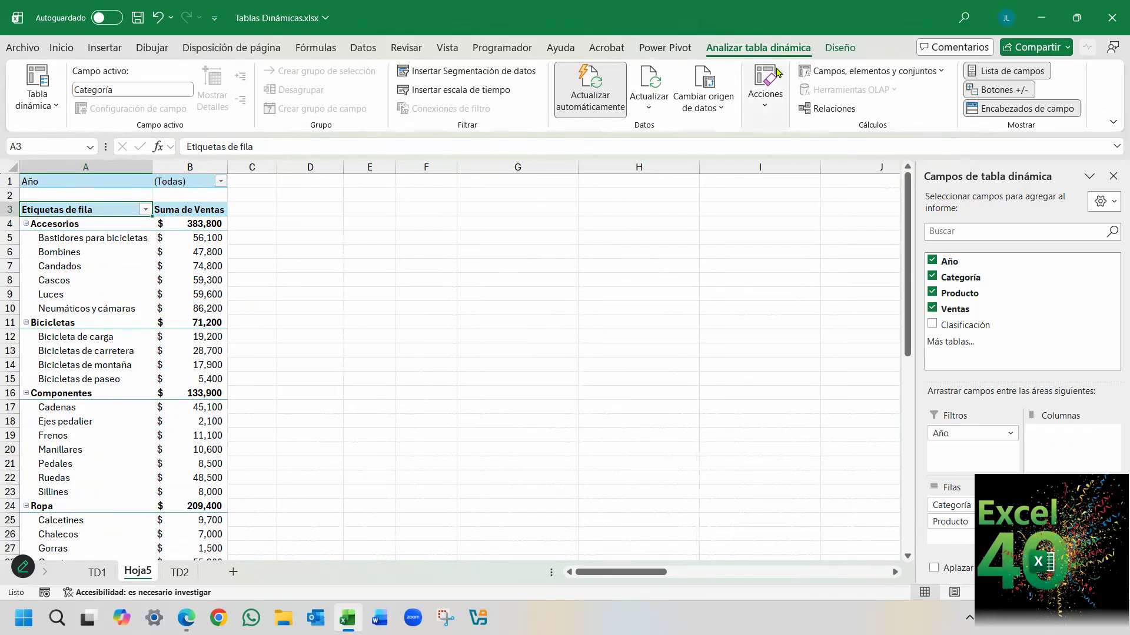
# Review the pivot table's refresh options, turn automatic refresh off, check Actualizar and Actualizar todo, and turn it back on.
pyautogui.click(597, 117)
pyautogui.click(651, 108)
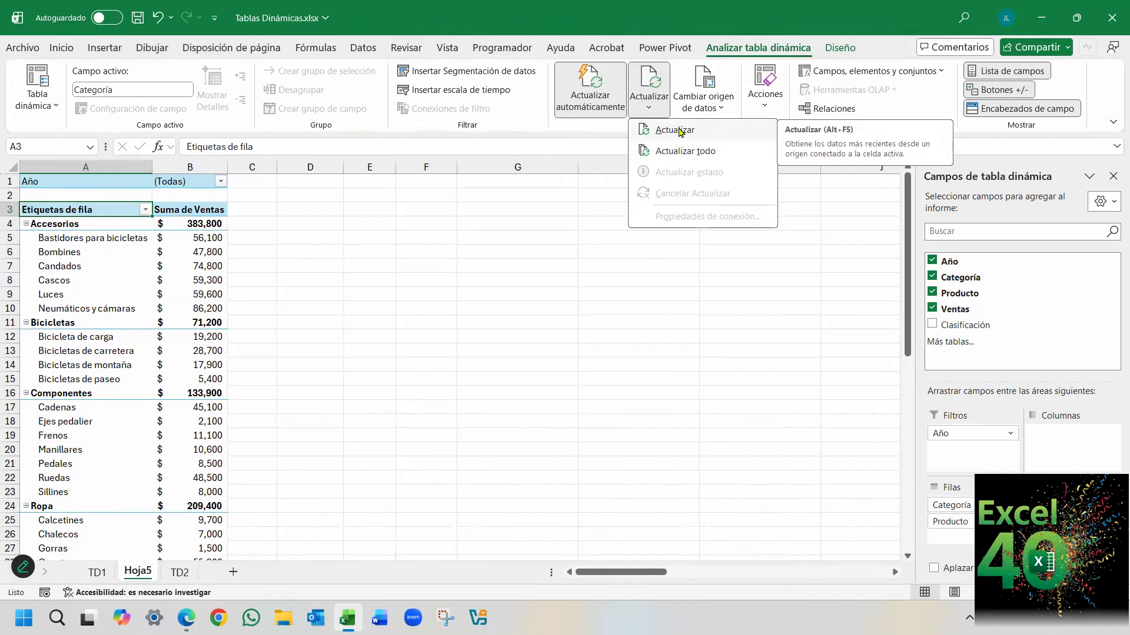
pyautogui.click(581, 5)
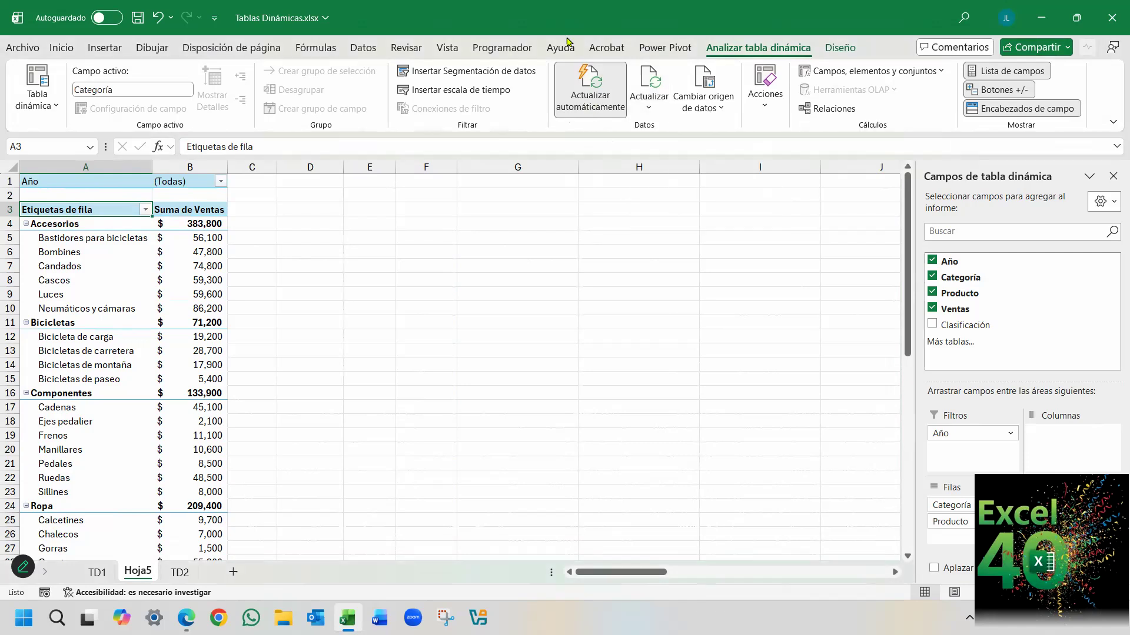
pyautogui.click(590, 98)
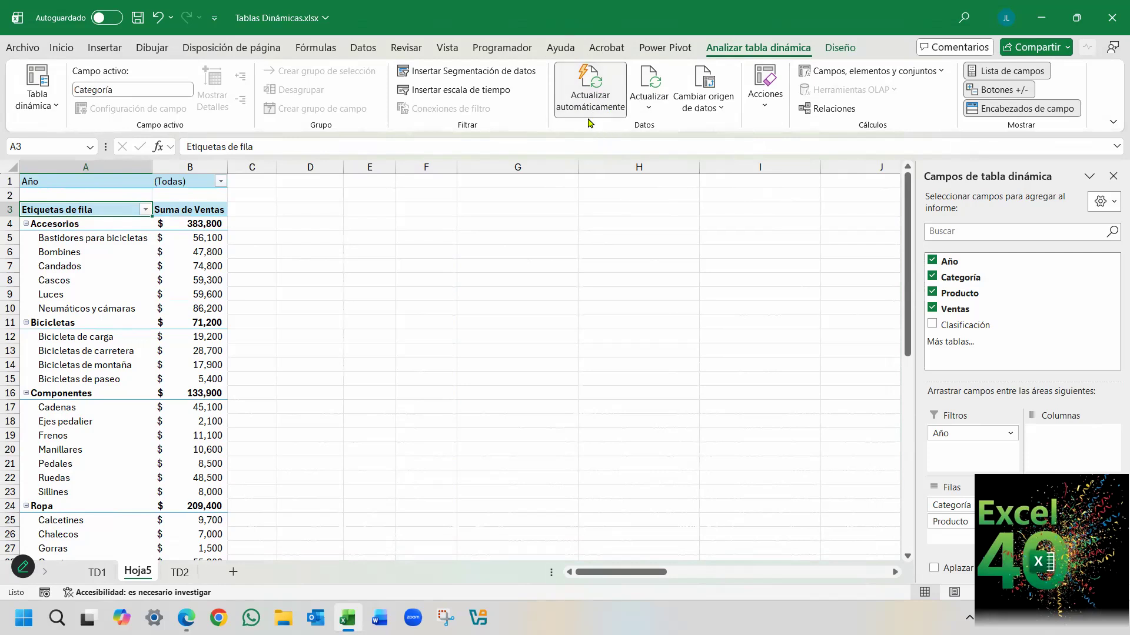
pyautogui.click(590, 112)
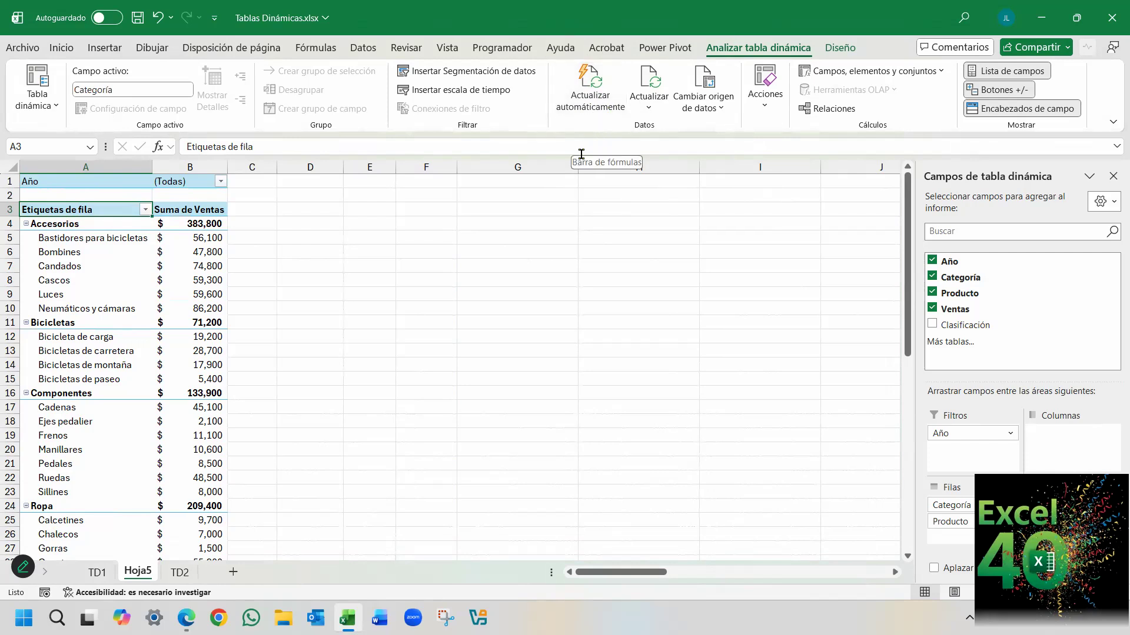
pyautogui.click(649, 102)
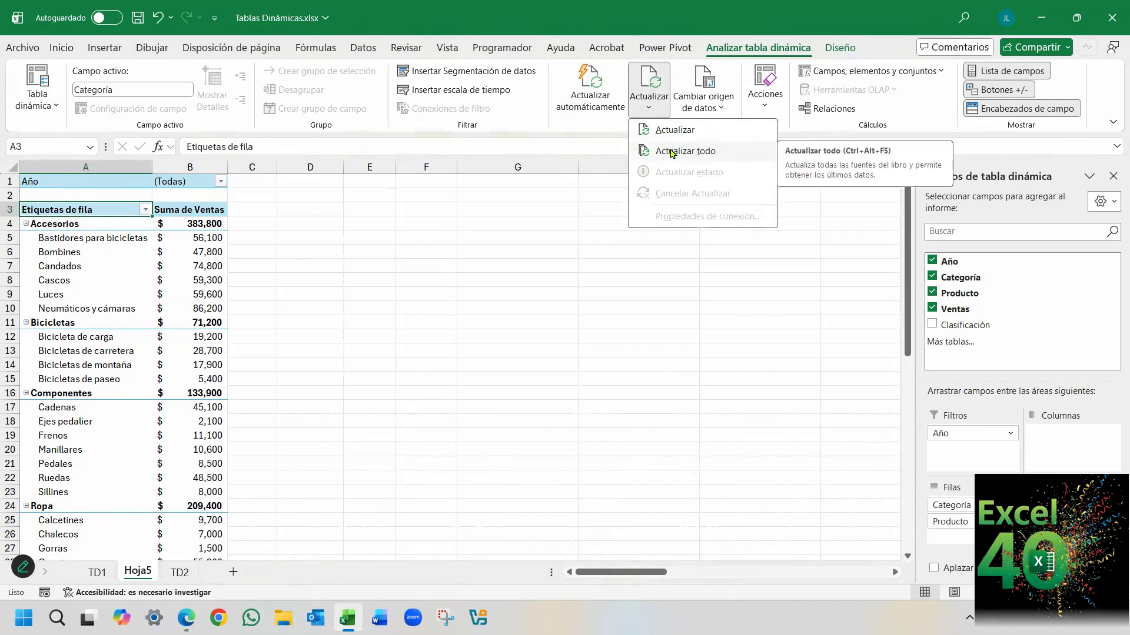
pyautogui.click(599, 110)
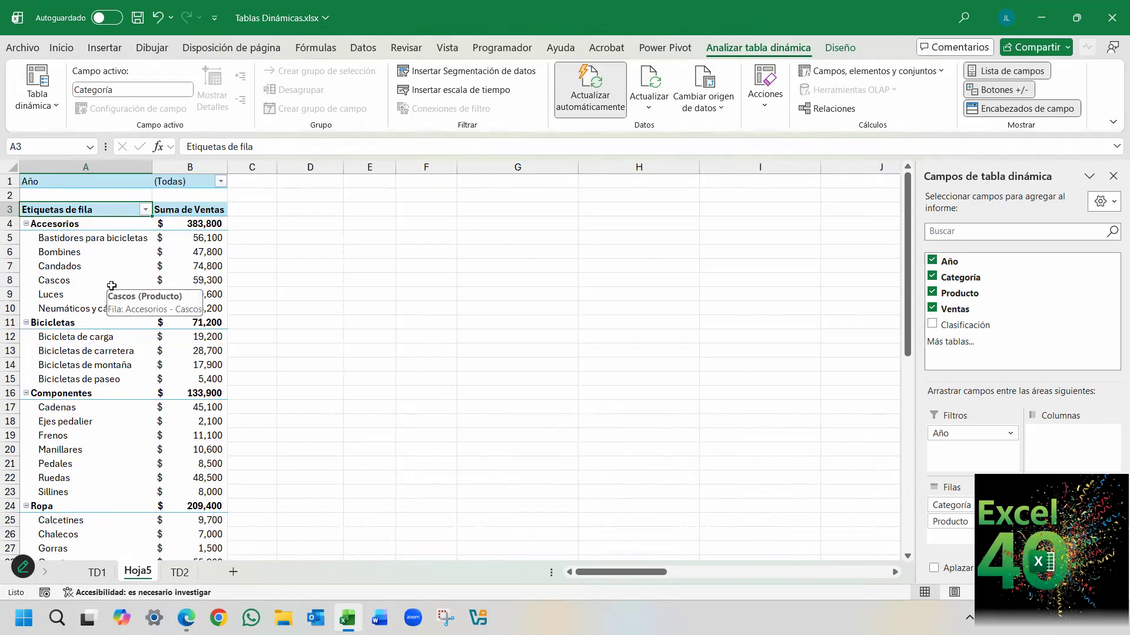
# Examine the default pivot table layout settings in the Datos section of Excel's options, and cancel without changing them.
pyautogui.click(22, 47)
pyautogui.click(75, 574)
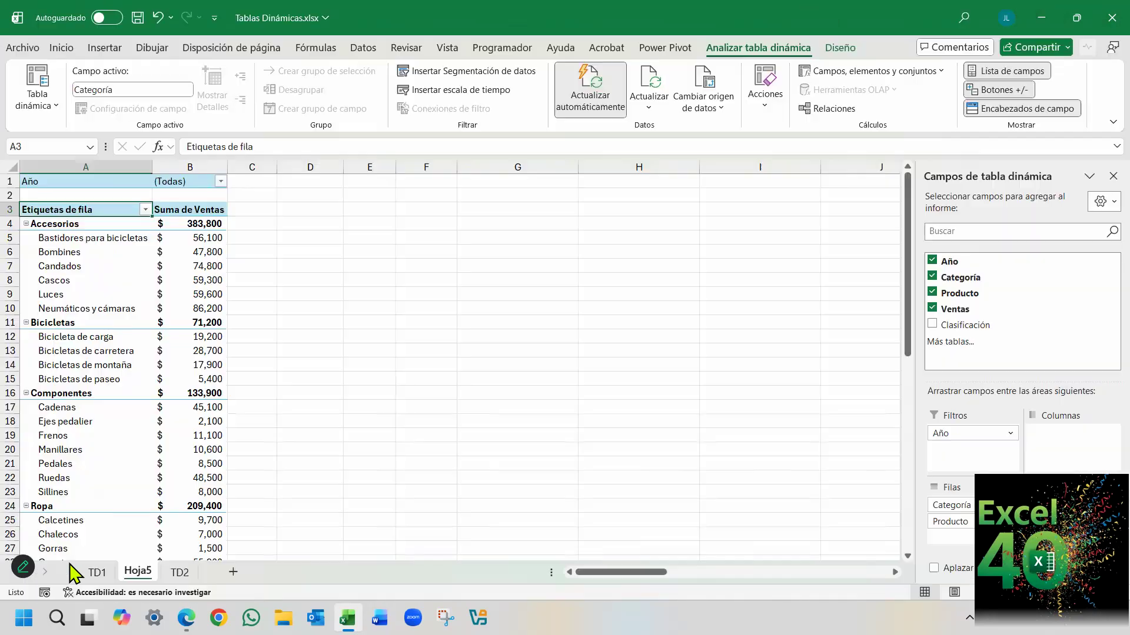
pyautogui.click(313, 127)
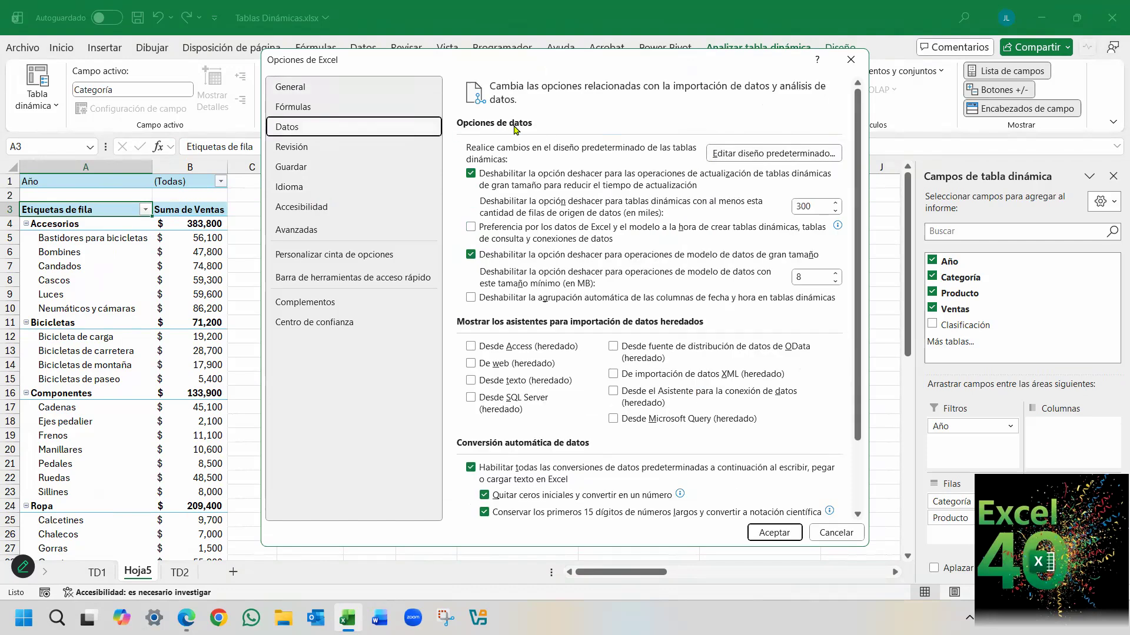
pyautogui.click(774, 155)
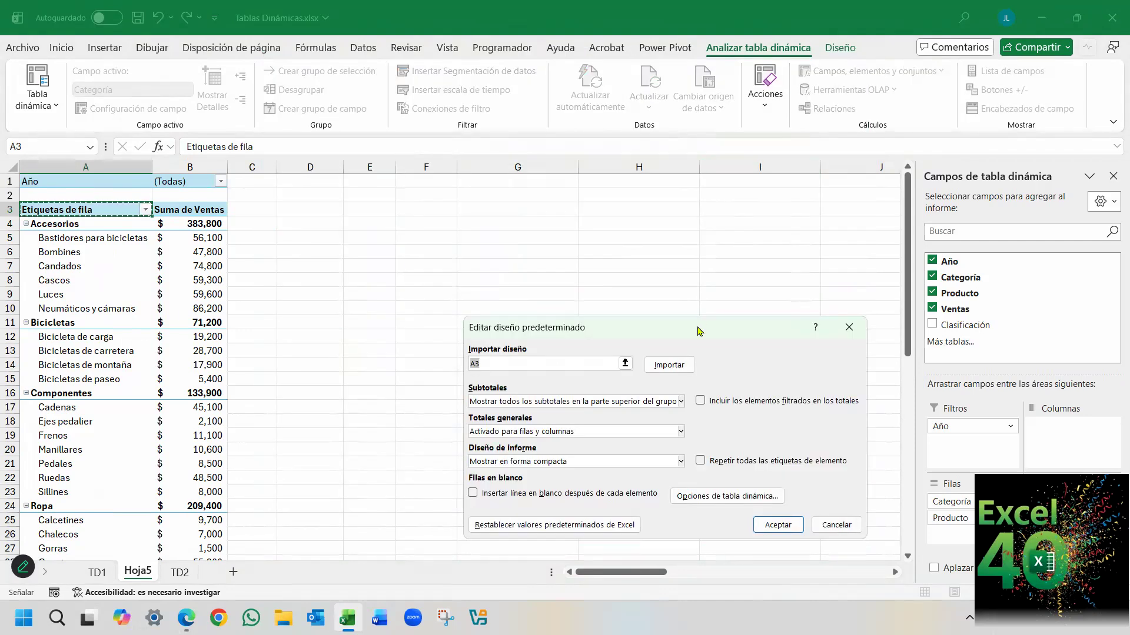
pyautogui.moveTo(692, 330); pyautogui.dragTo(519, 224)
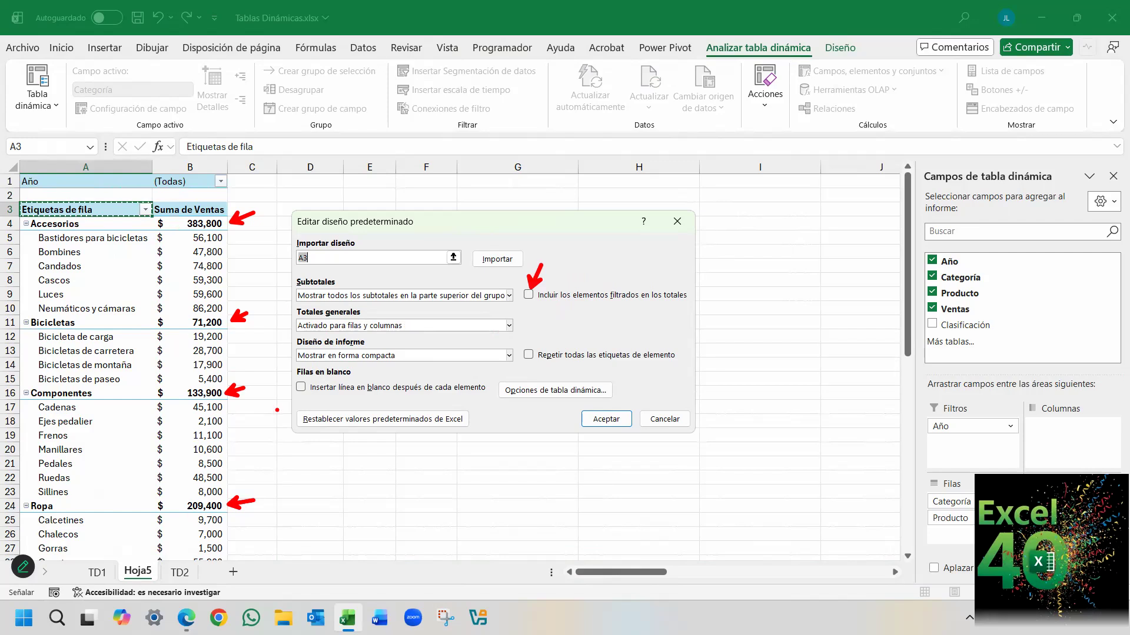
pyautogui.press('Escape')
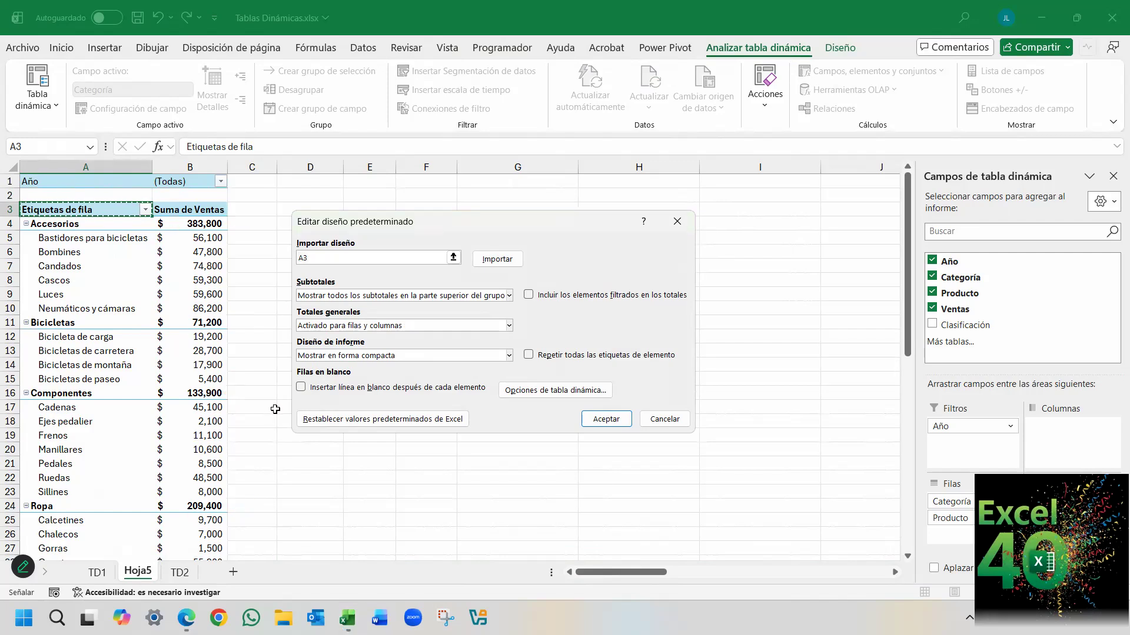
pyautogui.click(667, 424)
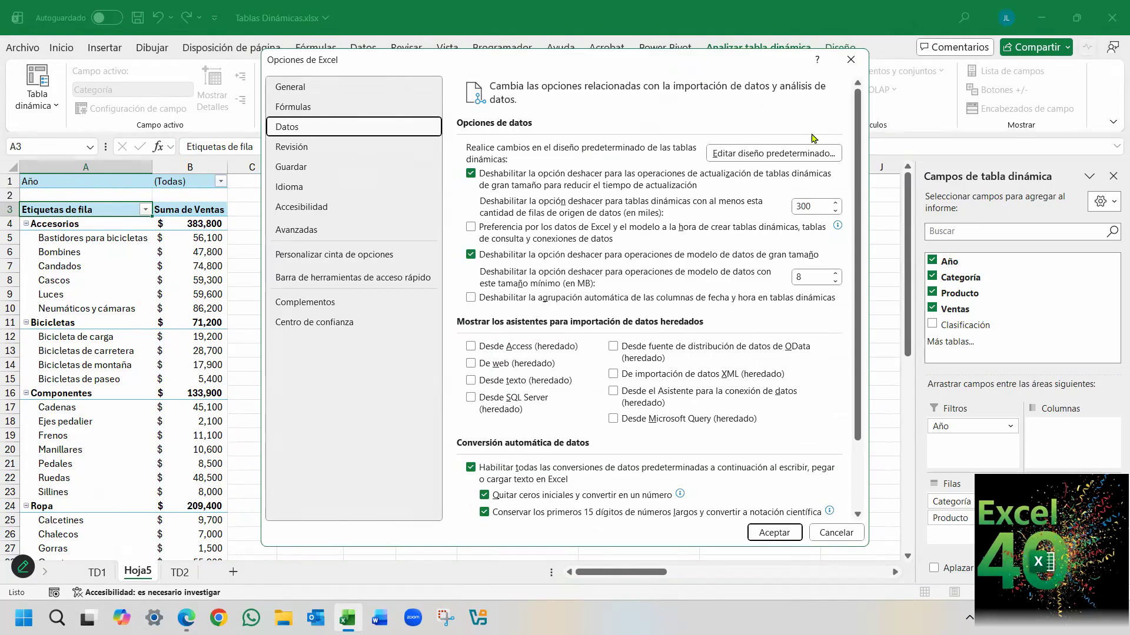
# Cancel Excel's options and look over the pivot table's category subtotals, products and Total general.
pyautogui.click(836, 532)
pyautogui.scroll(-1, 188, 333)
pyautogui.scroll(-5, 188, 333)
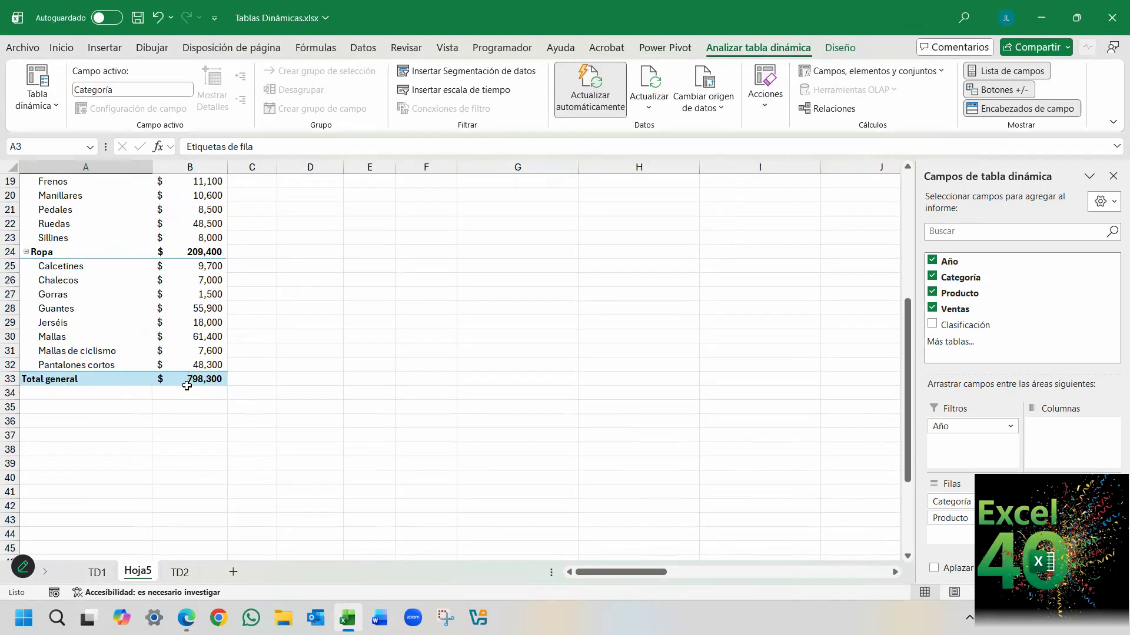
pyautogui.scroll(6, 187, 385)
pyautogui.scroll(-1, 234, 492)
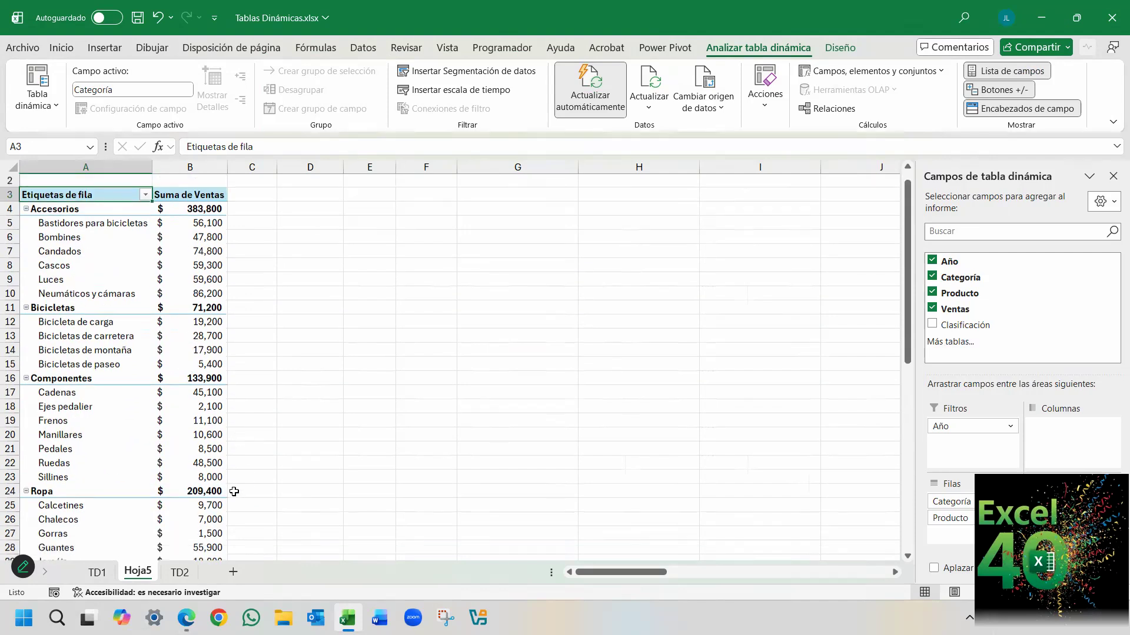
pyautogui.scroll(-2, 234, 491)
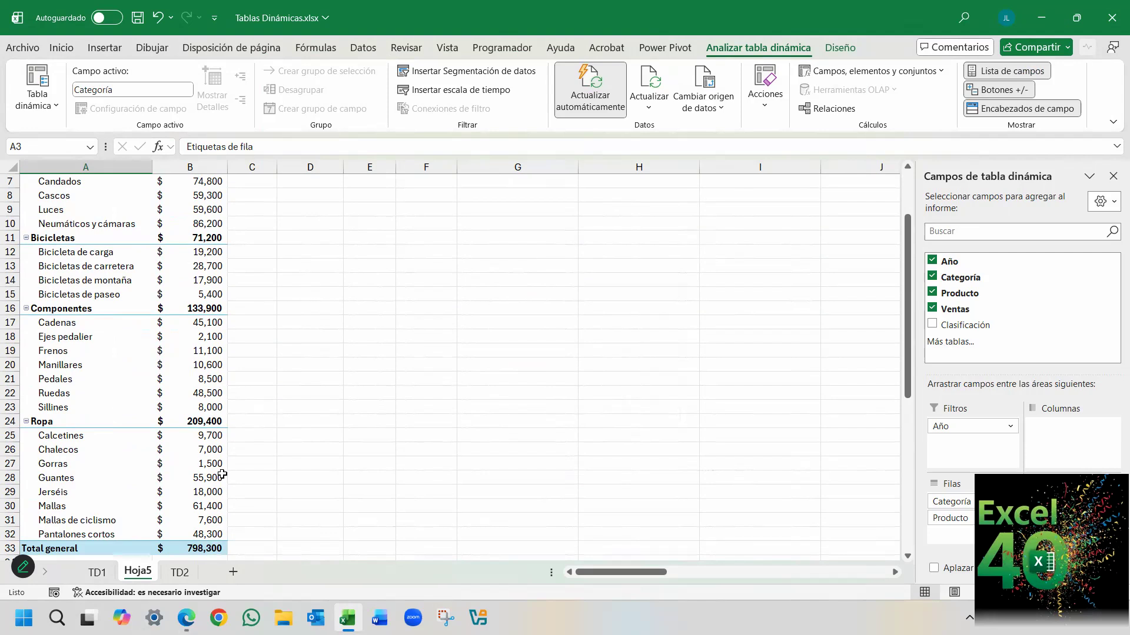
pyautogui.moveTo(223, 474)
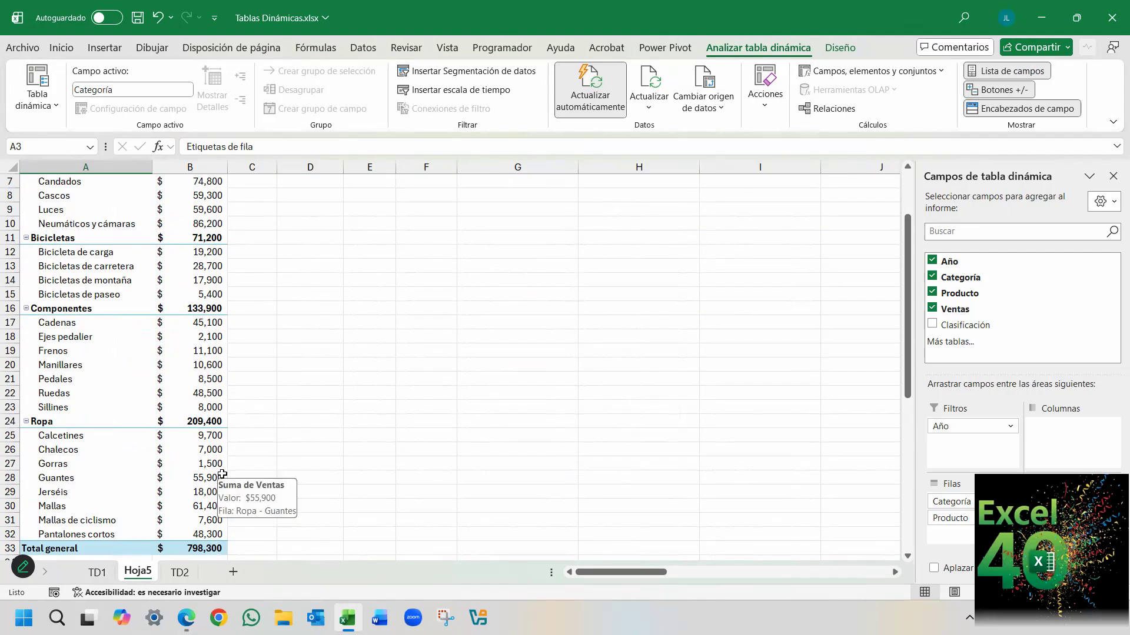
pyautogui.scroll(2, 240, 395)
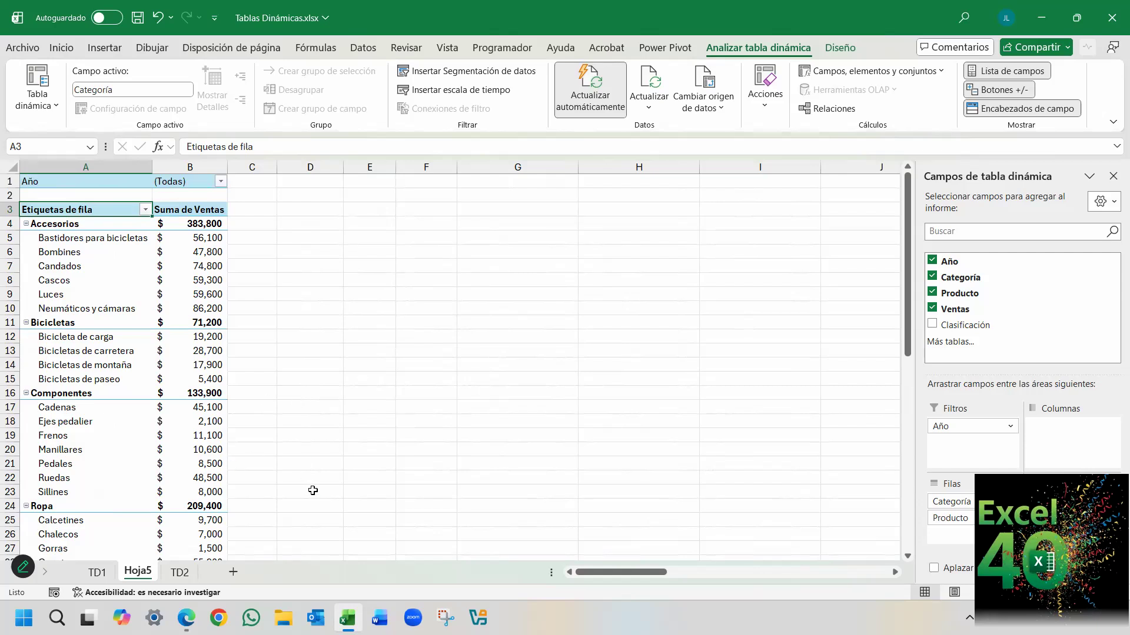
# Examine every section of the sales pivot table's options, from Diseño y formato to Texto alternativo, and close without changing them.
pyautogui.click(103, 379)
pyautogui.rightClick(102, 379)
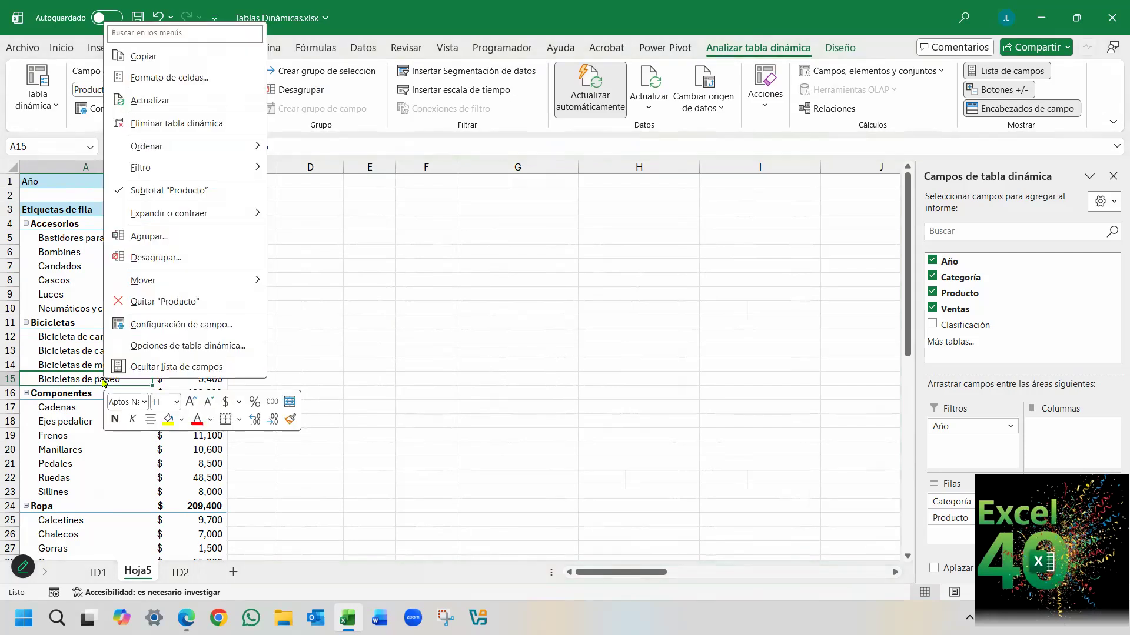
pyautogui.click(201, 350)
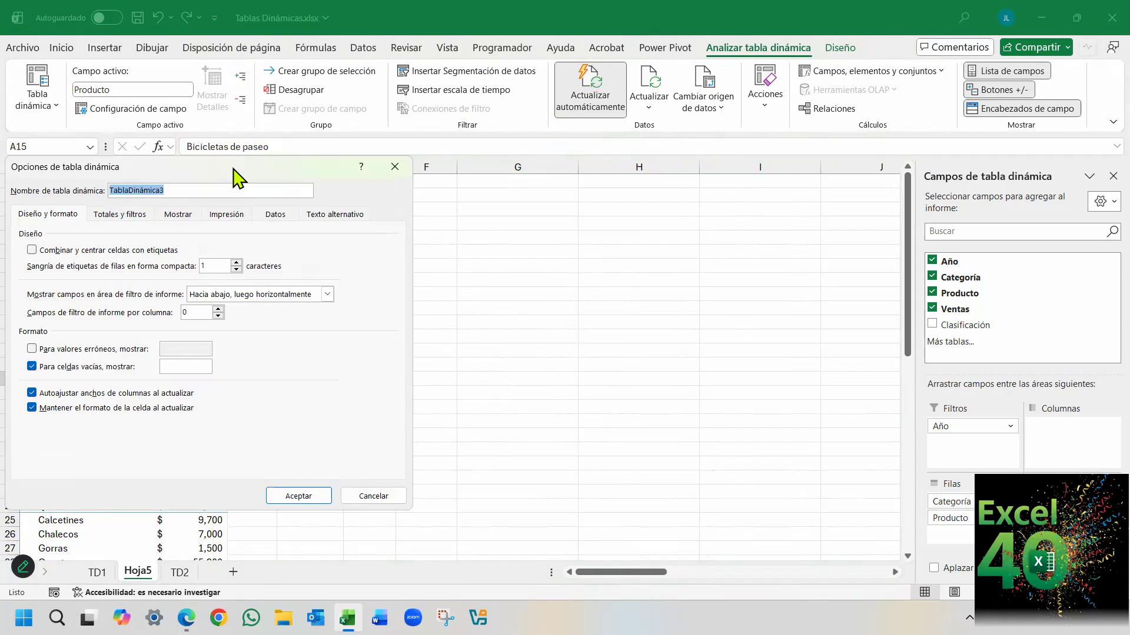
pyautogui.moveTo(233, 169); pyautogui.dragTo(595, 186)
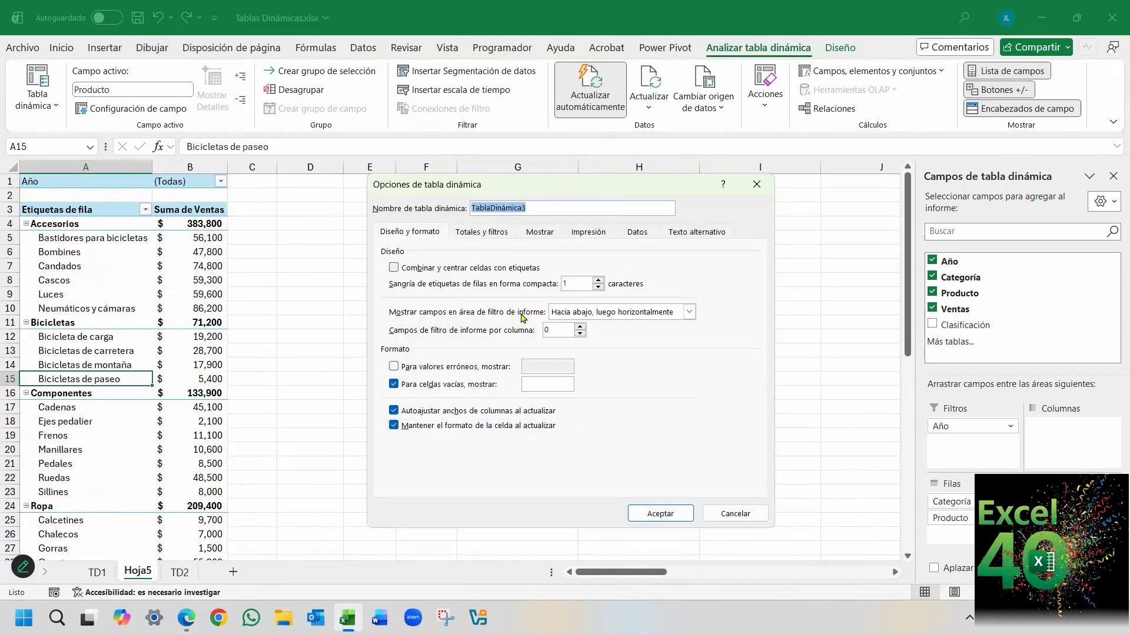
pyautogui.click(487, 233)
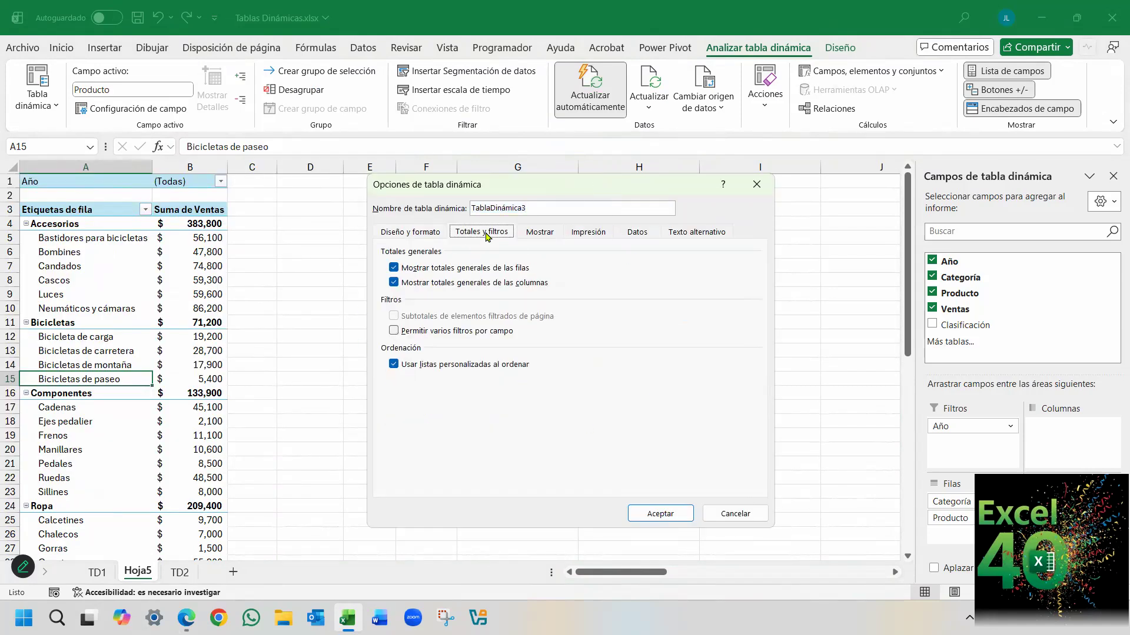
pyautogui.click(413, 235)
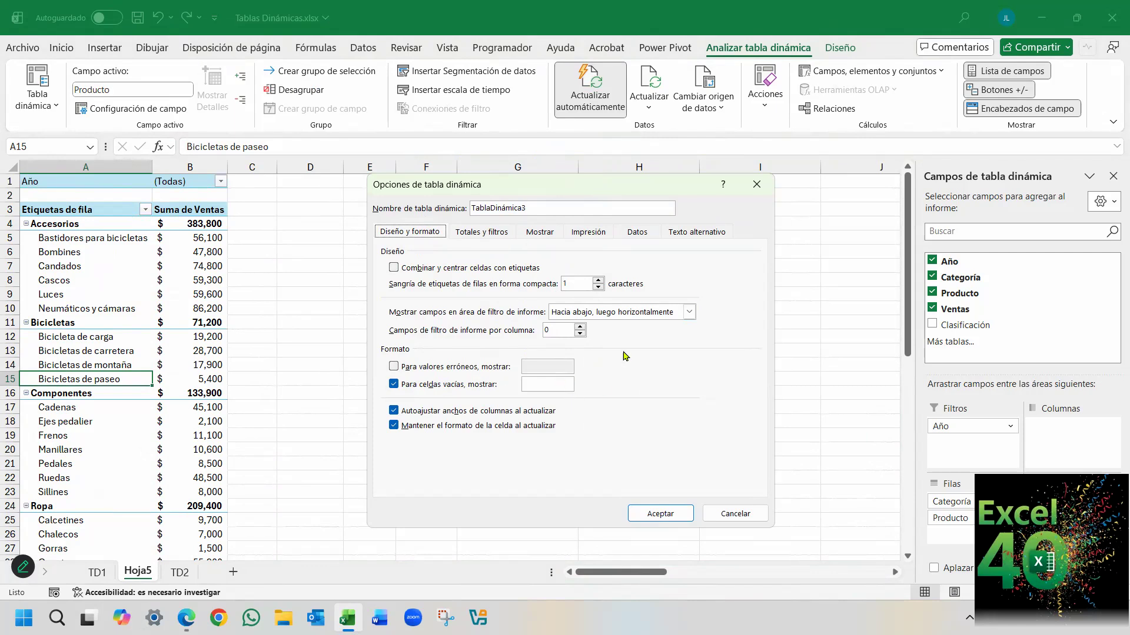
pyautogui.click(482, 235)
pyautogui.click(534, 234)
pyautogui.click(600, 235)
pyautogui.click(618, 233)
pyautogui.click(698, 233)
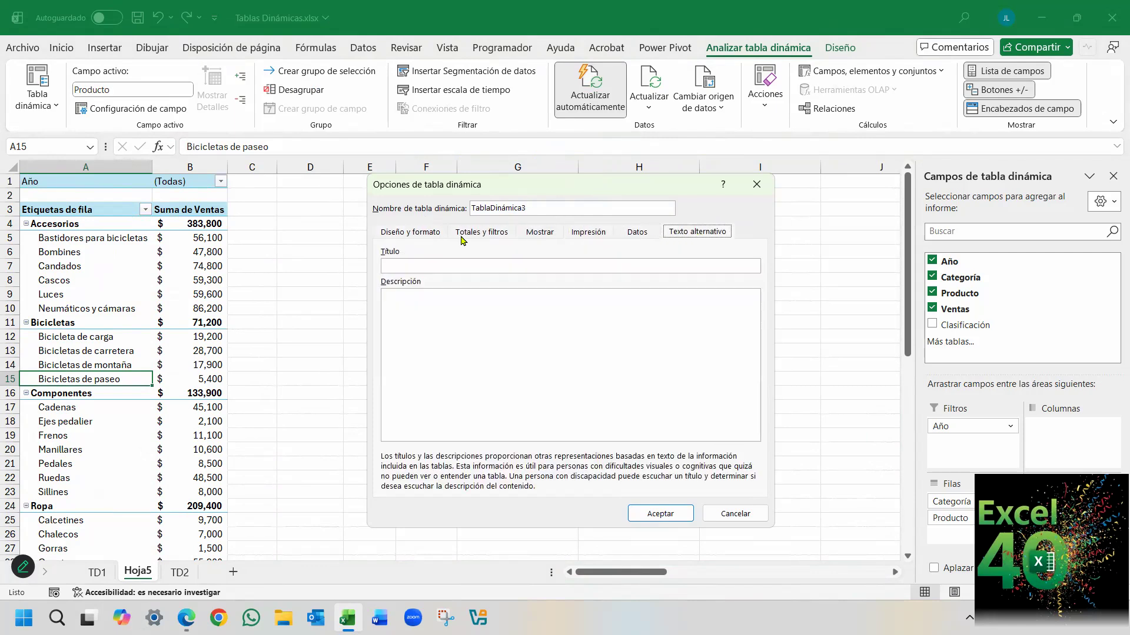
pyautogui.click(420, 234)
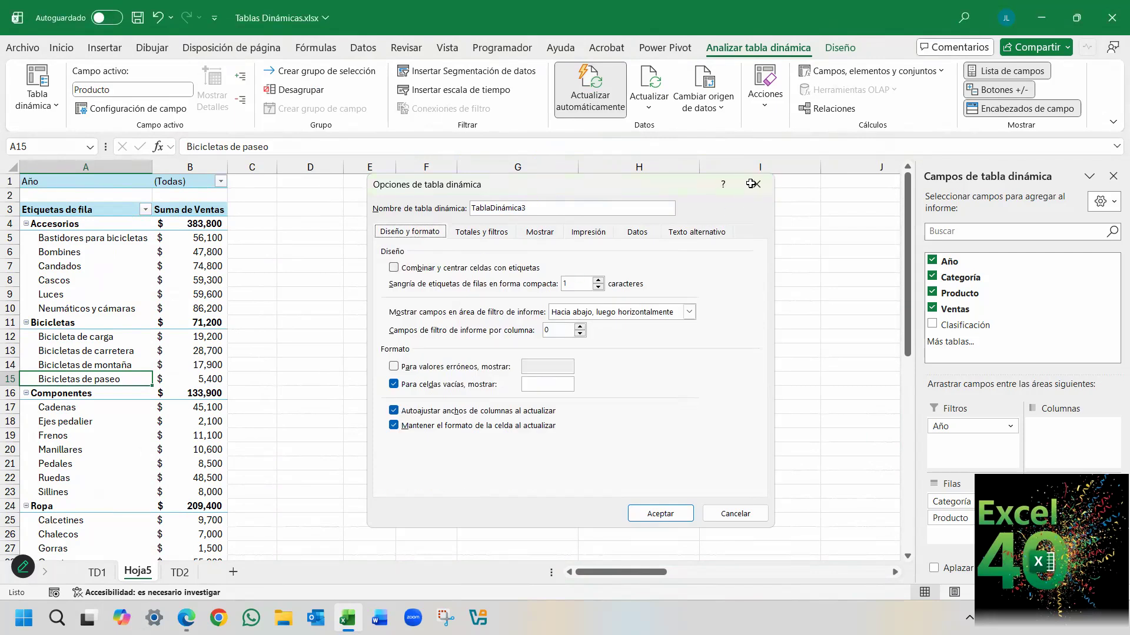
pyautogui.click(756, 184)
# Examine the subtotal and filter settings of the Producto field, and close them without changes.
pyautogui.rightClick(80, 422)
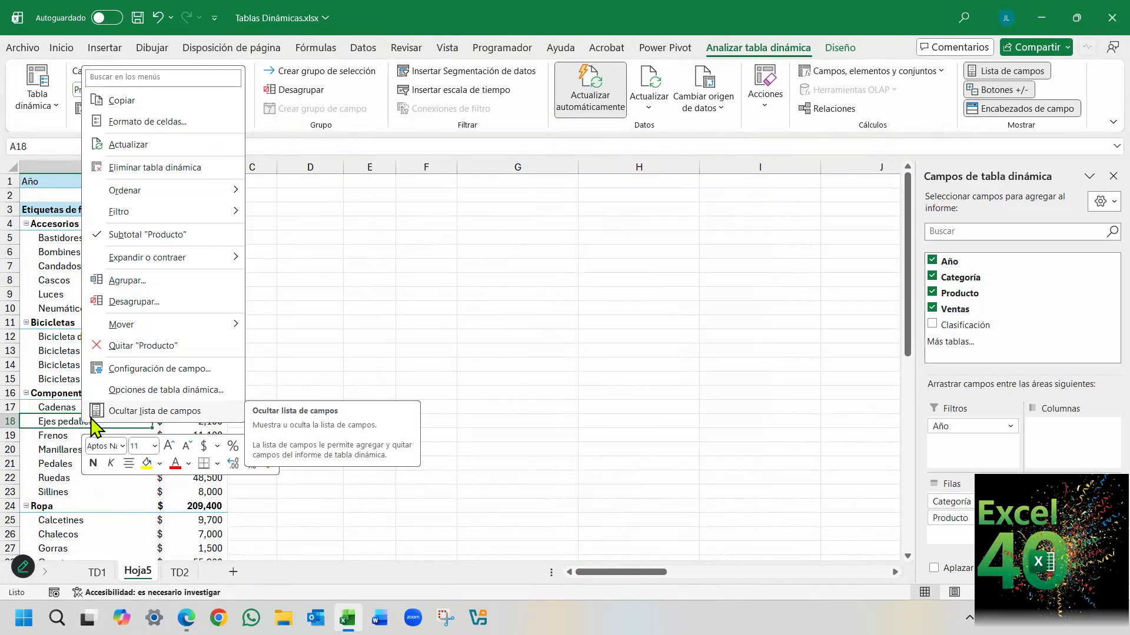
pyautogui.click(155, 369)
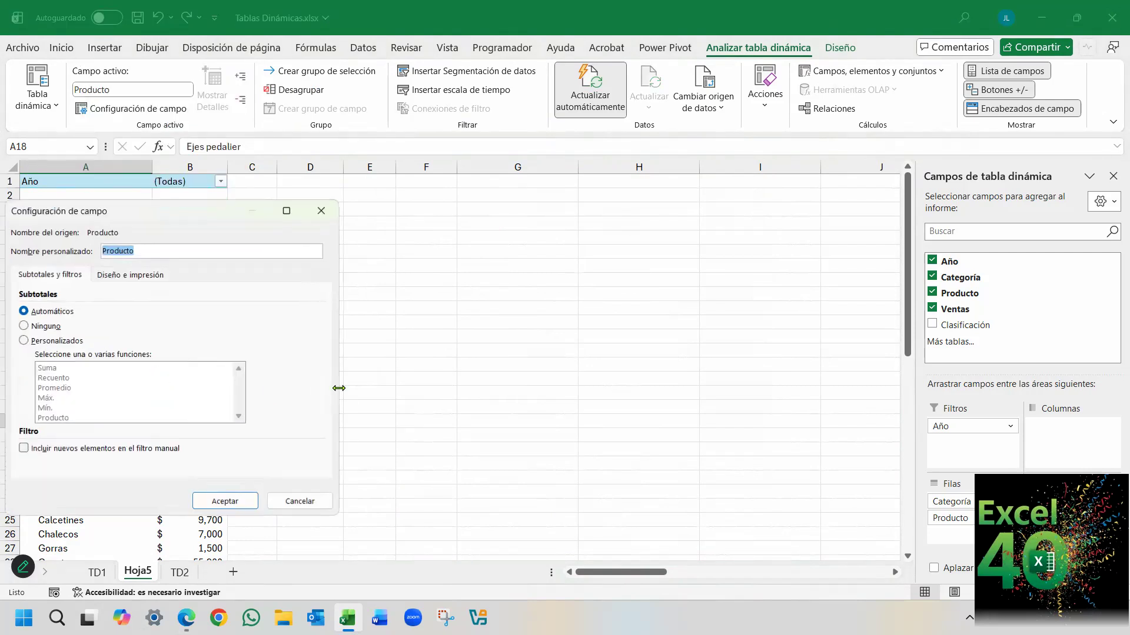
pyautogui.moveTo(219, 213); pyautogui.dragTo(563, 224)
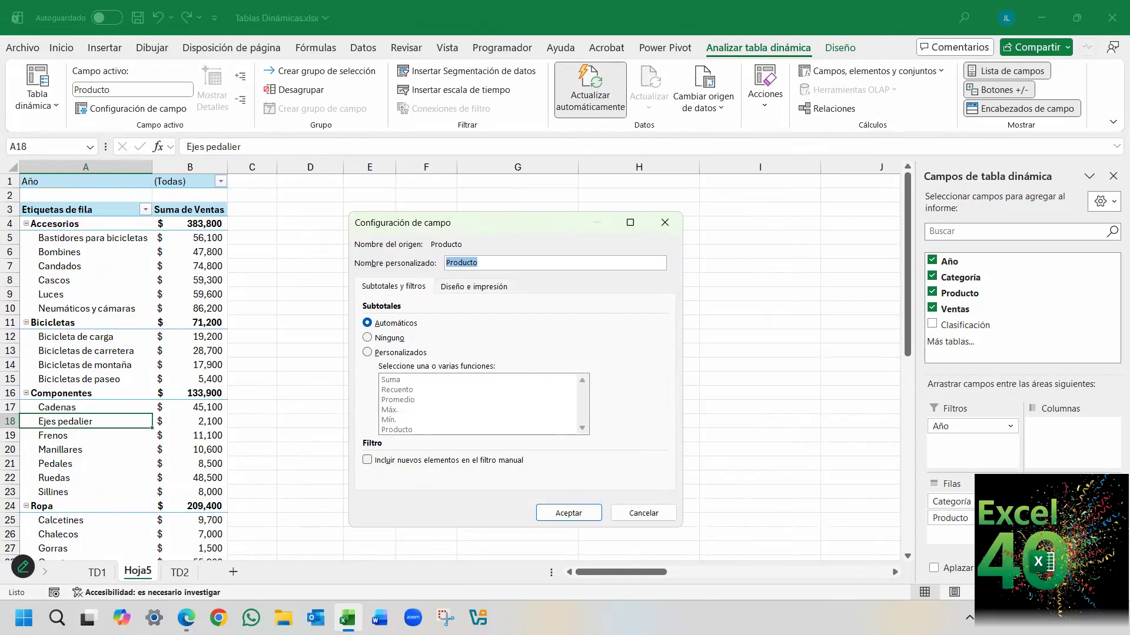
pyautogui.click(665, 223)
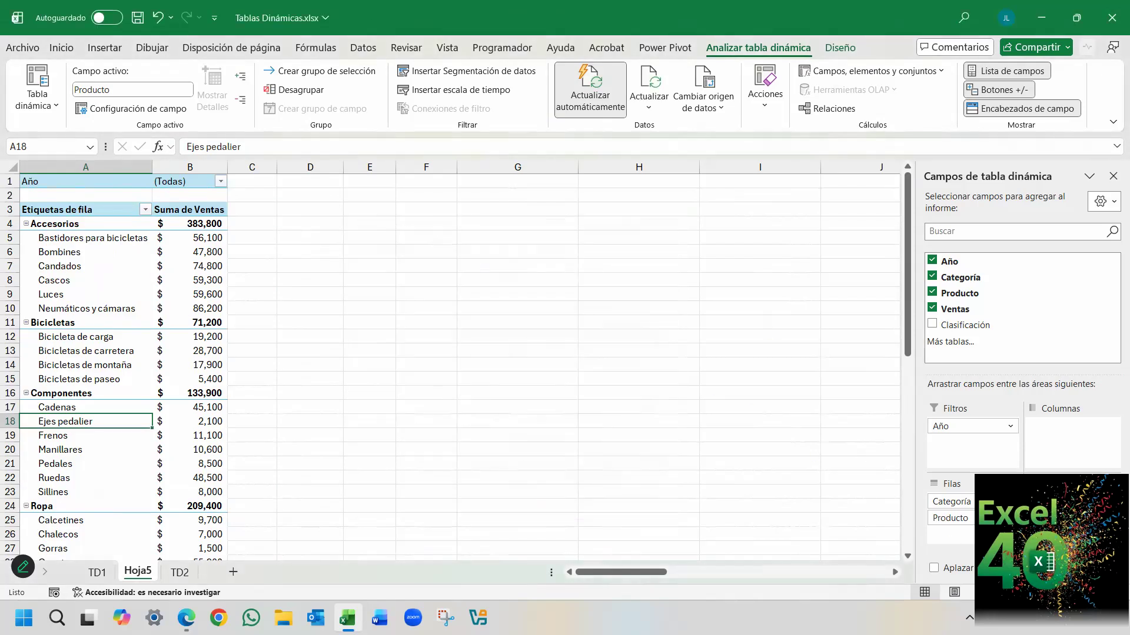
# Examine the value field settings of Suma de Ventas, and close them without changes.
pyautogui.click(1072, 502)
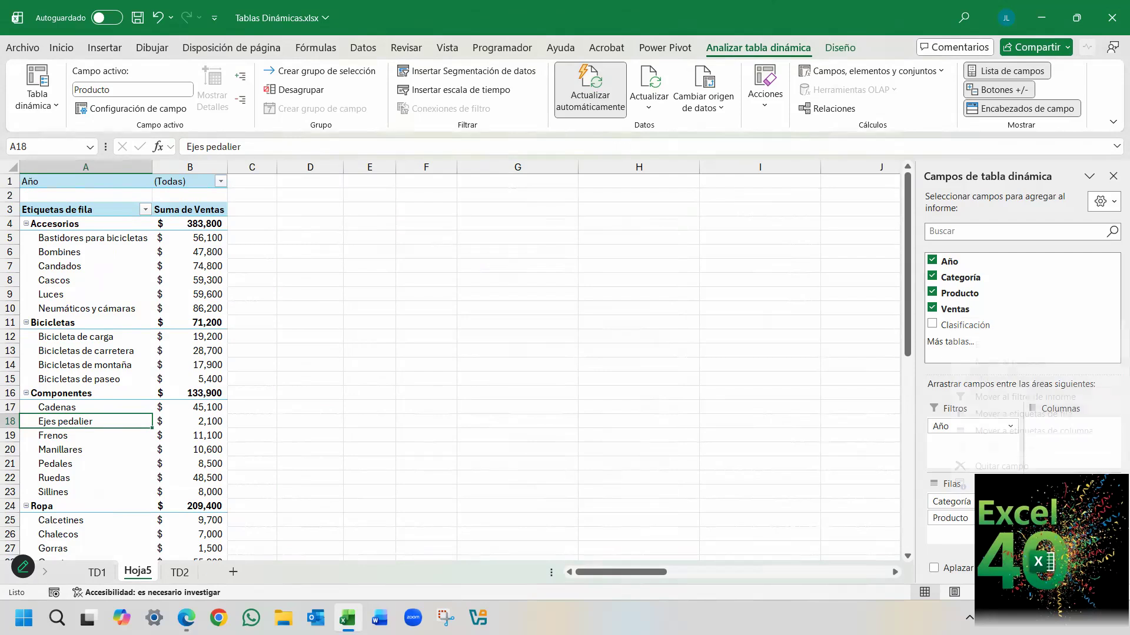
pyautogui.click(76, 369)
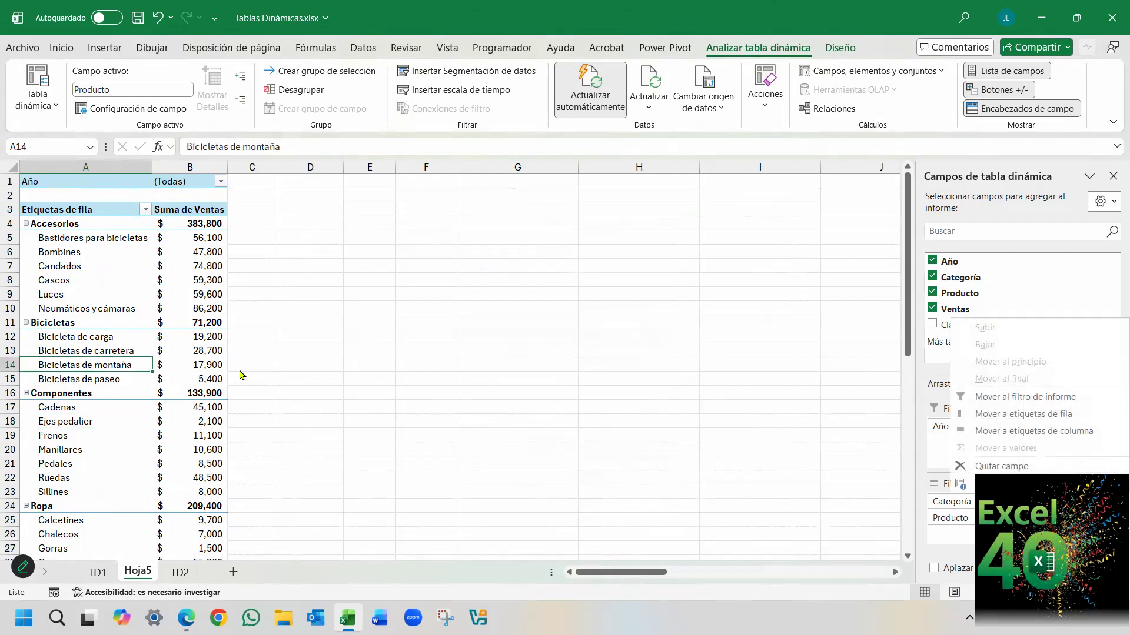
pyautogui.click(209, 349)
pyautogui.click(1071, 502)
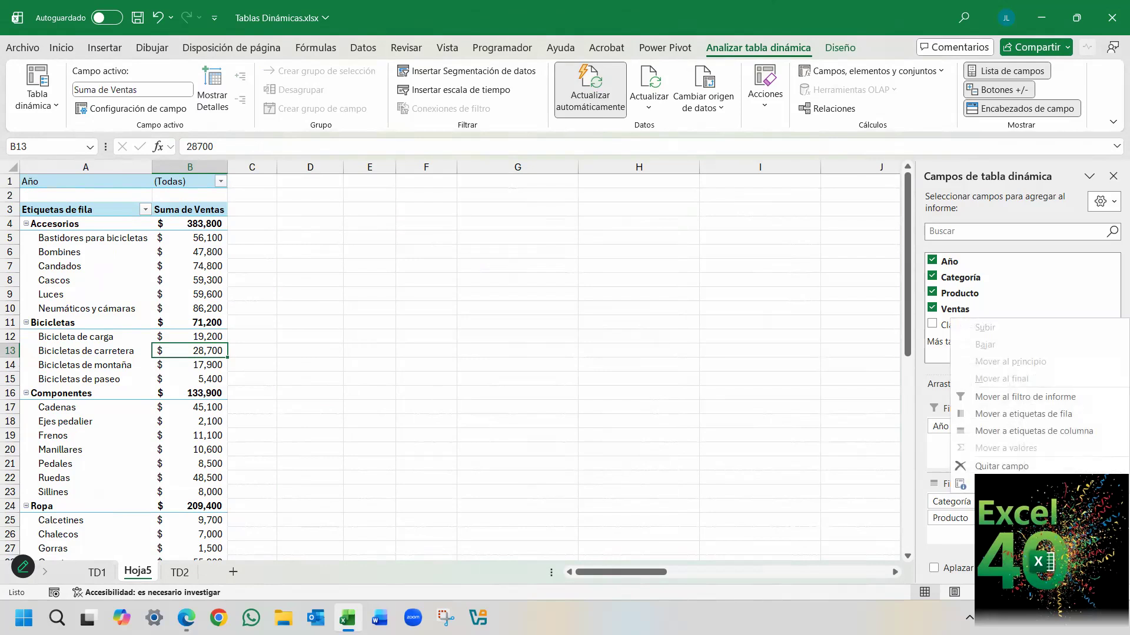
pyautogui.click(962, 483)
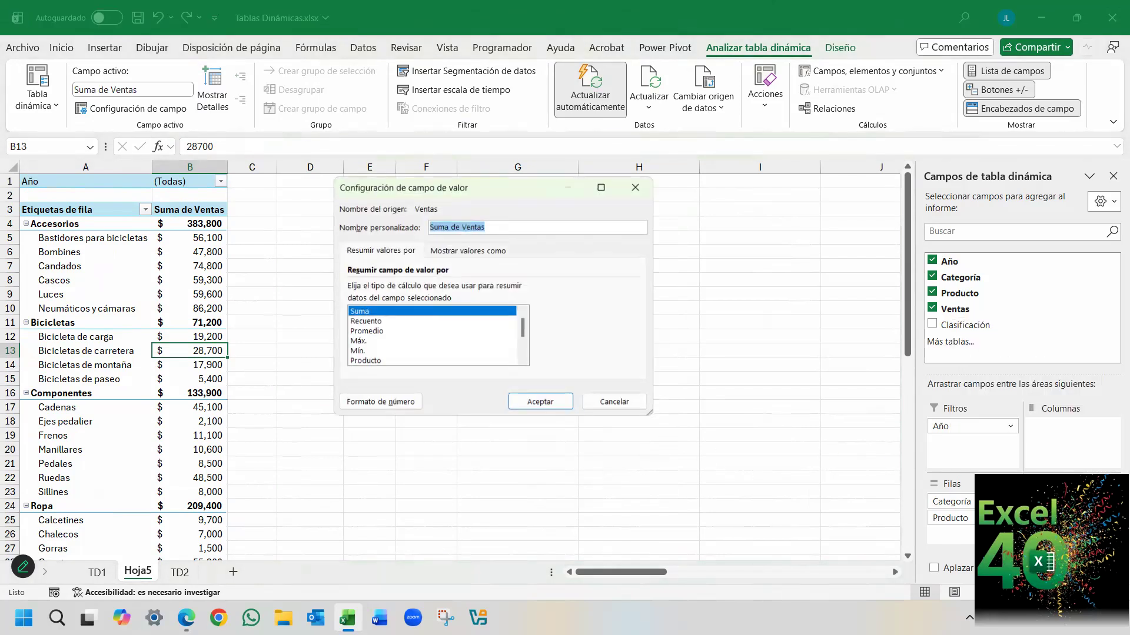
pyautogui.click(637, 186)
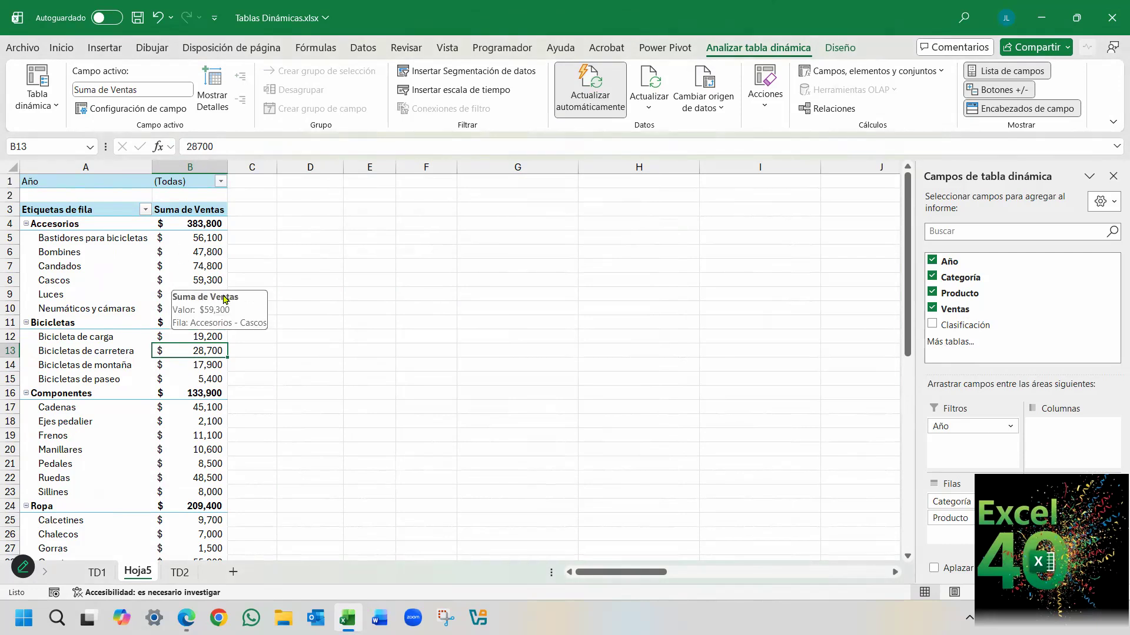
# Open the default pivot table layout for editing from the Datos section of Excel's options.
pyautogui.scroll(-5, 243, 401)
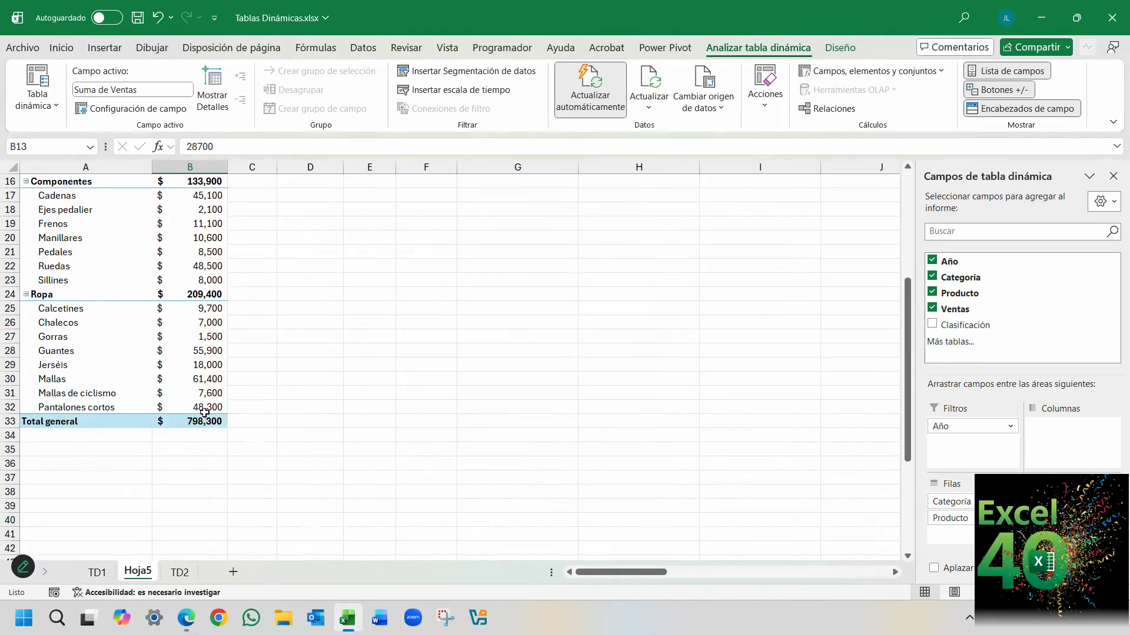
pyautogui.scroll(2, 203, 426)
pyautogui.scroll(3, 197, 226)
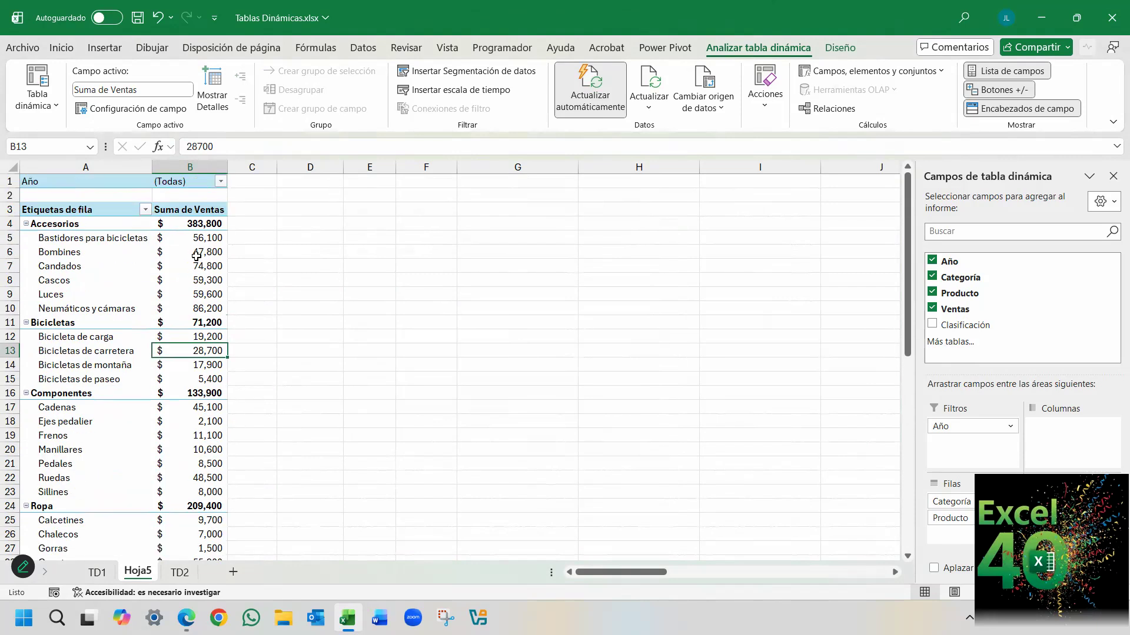
pyautogui.click(22, 47)
pyautogui.click(61, 569)
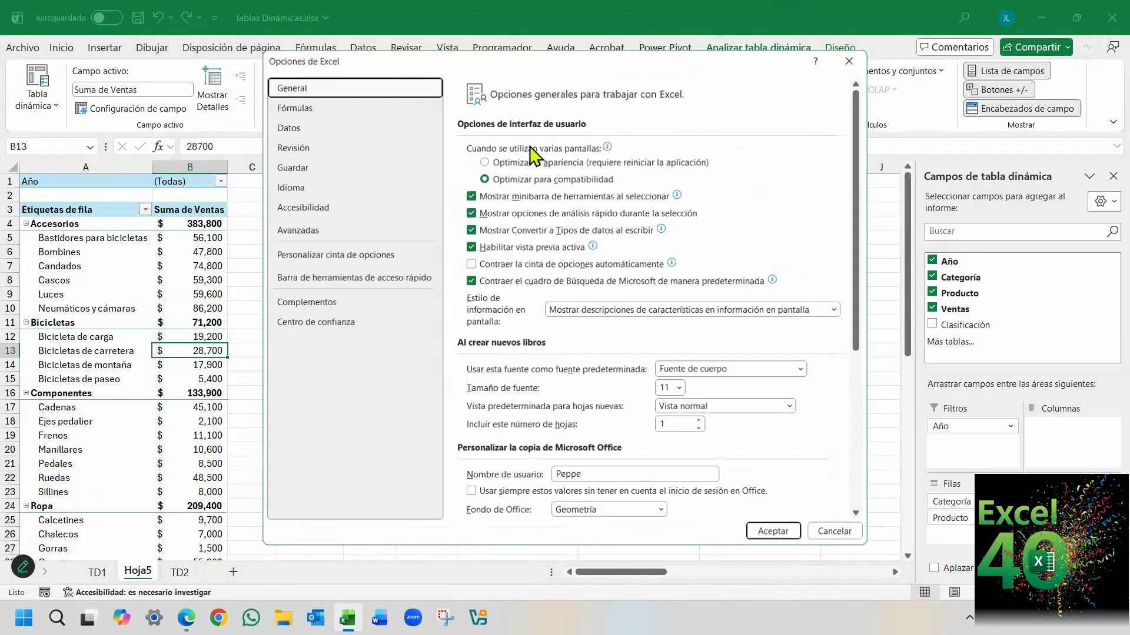
pyautogui.click(291, 128)
pyautogui.click(750, 154)
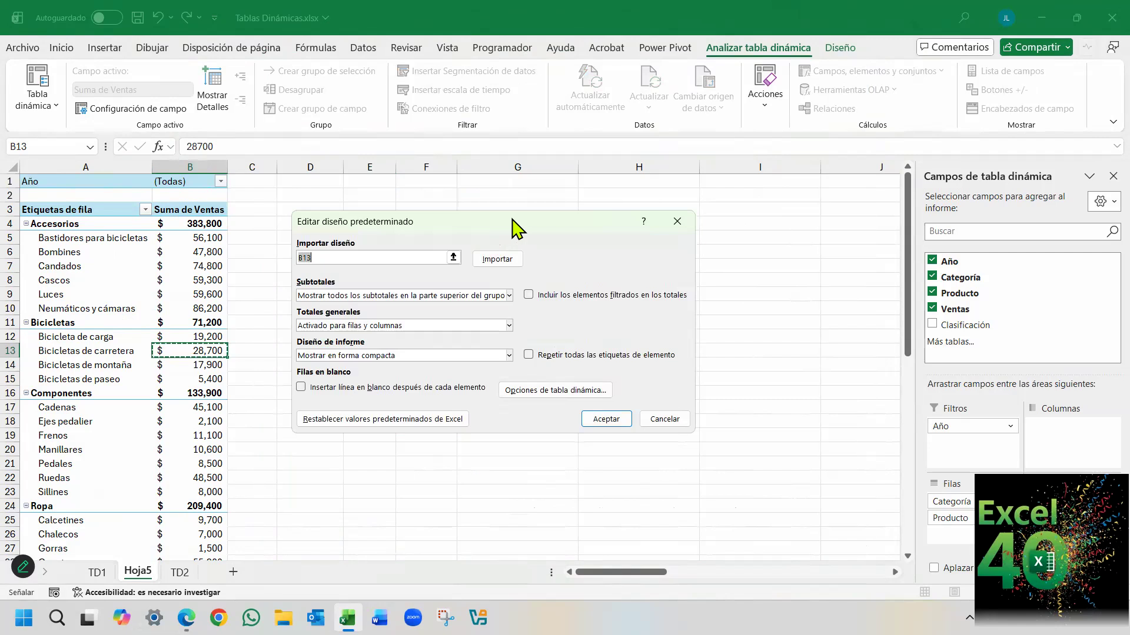
pyautogui.moveTo(511, 221); pyautogui.dragTo(536, 253)
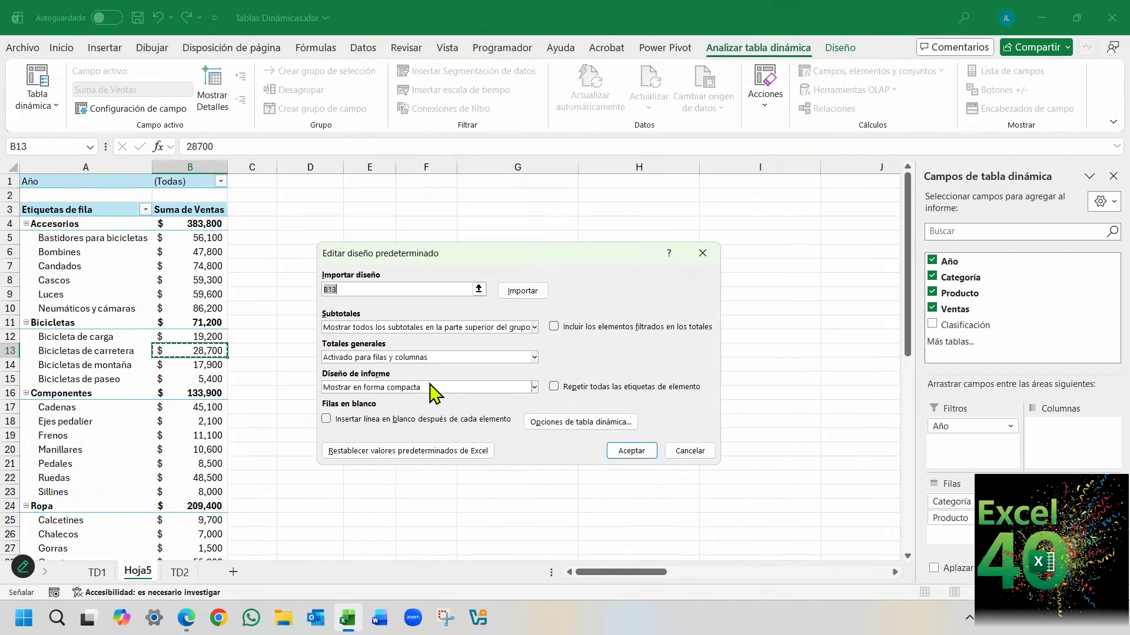
# Examine the default layout's report layout choices, grand totals choices and pivot table options, and close without changing them.
pyautogui.click(534, 387)
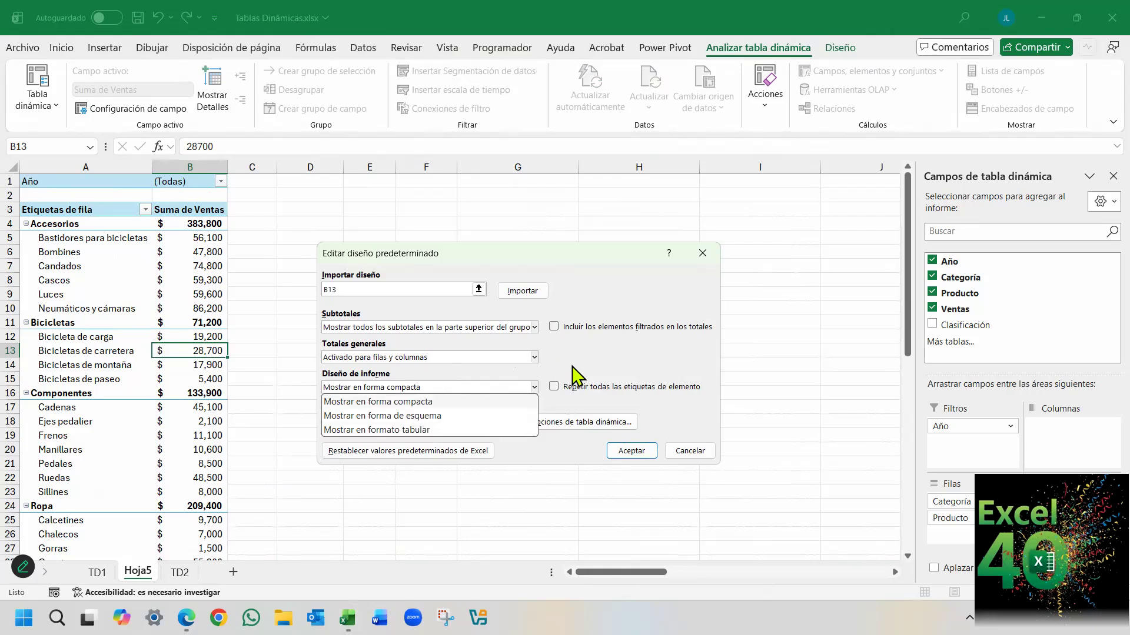
pyautogui.click(571, 366)
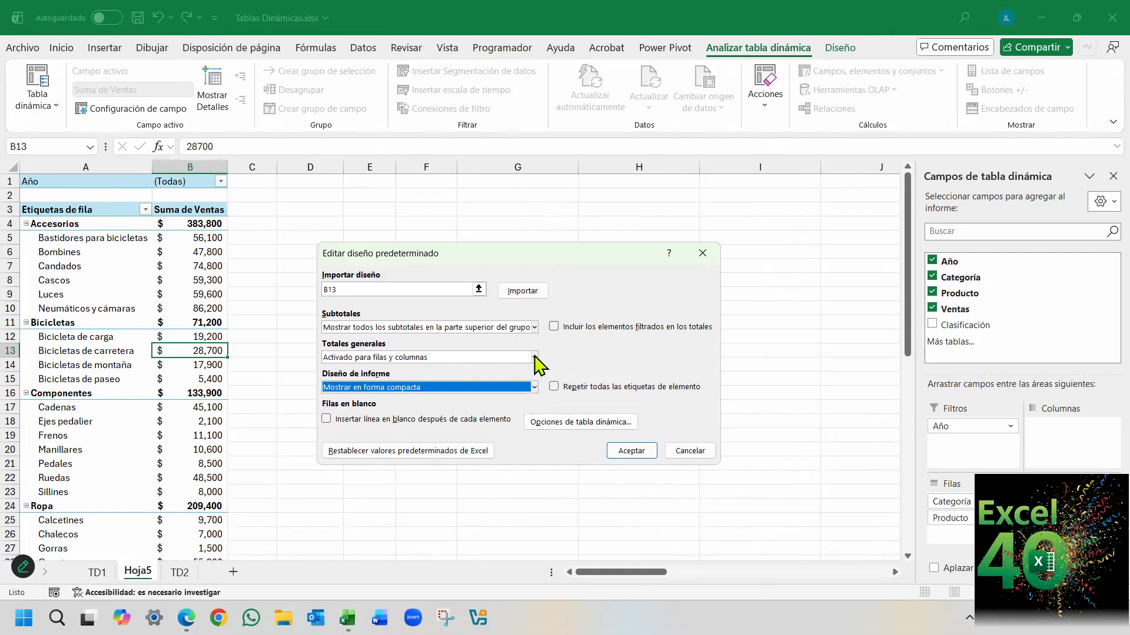
pyautogui.click(535, 357)
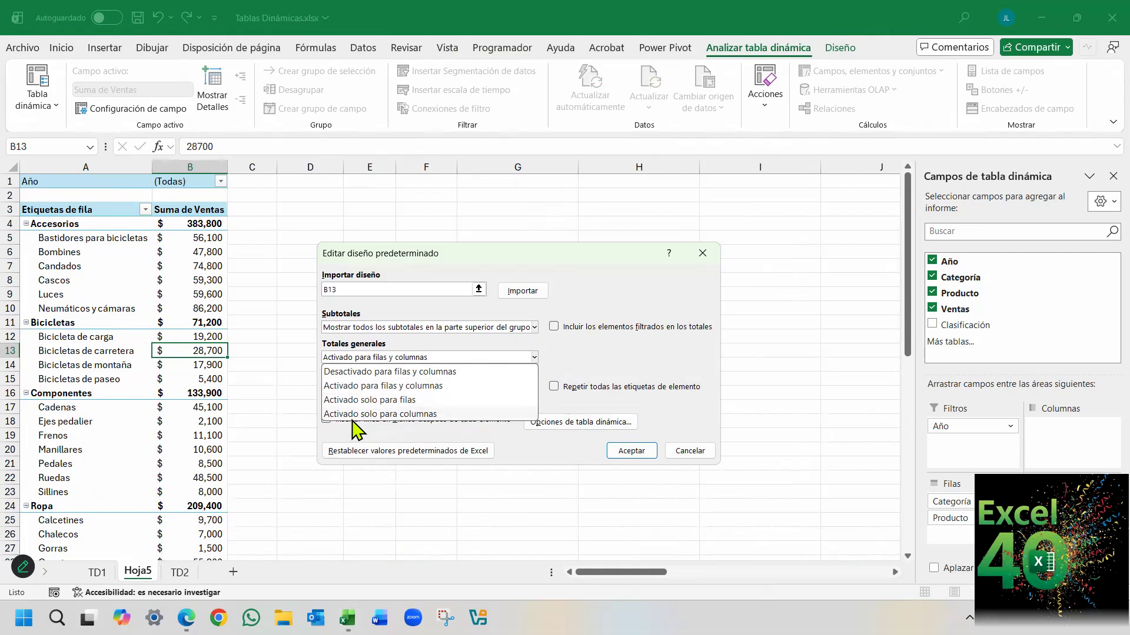
pyautogui.click(622, 283)
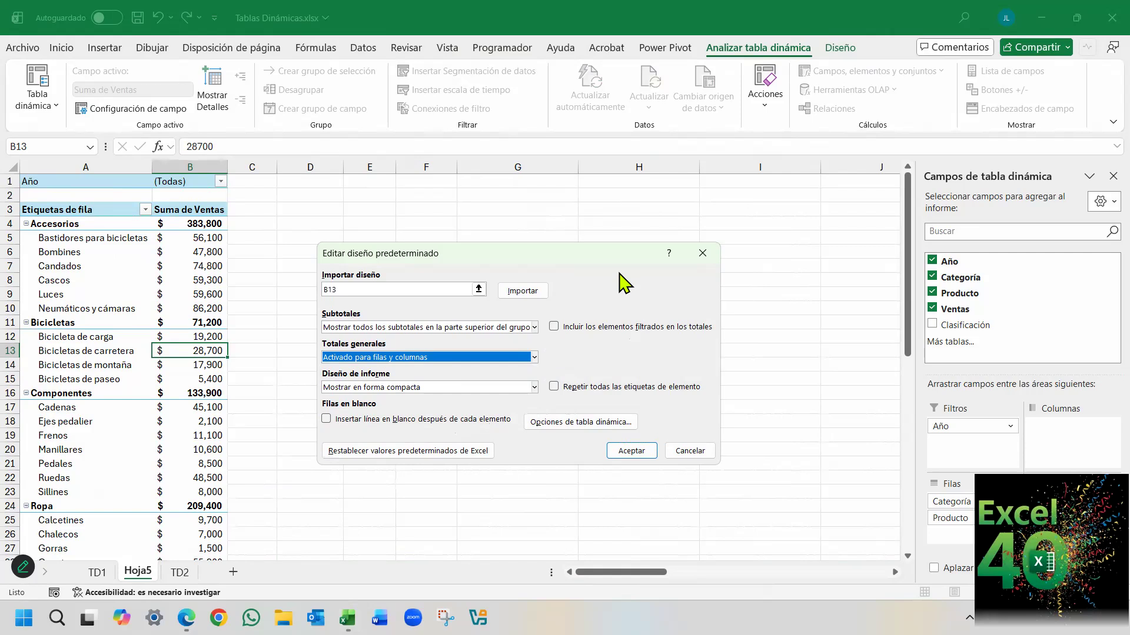
pyautogui.click(580, 423)
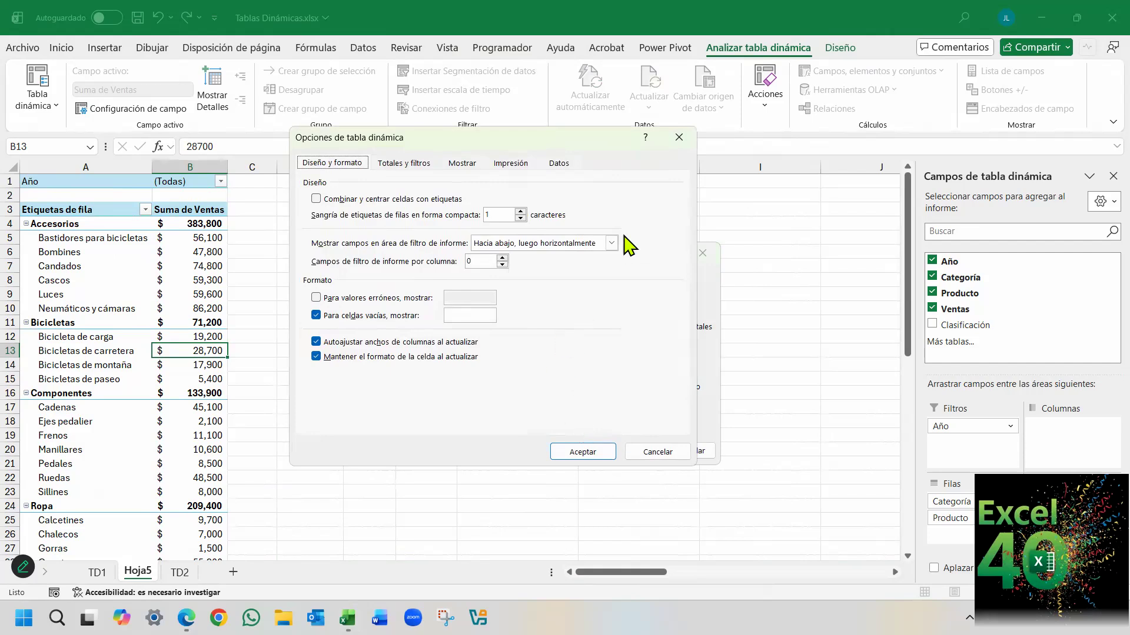
pyautogui.click(679, 137)
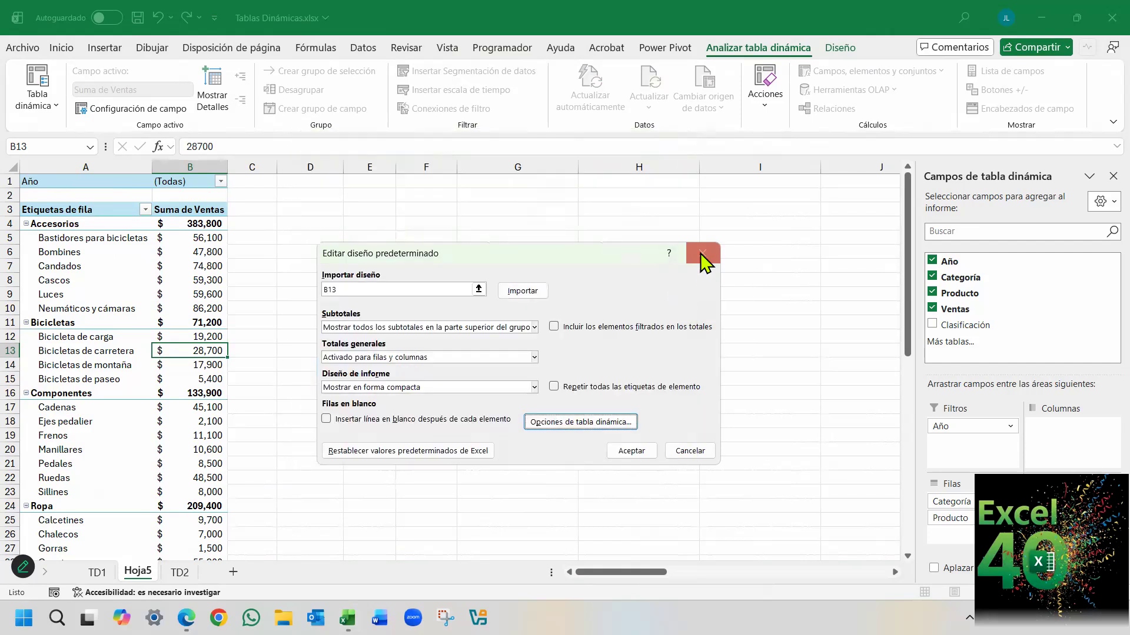
pyautogui.click(702, 254)
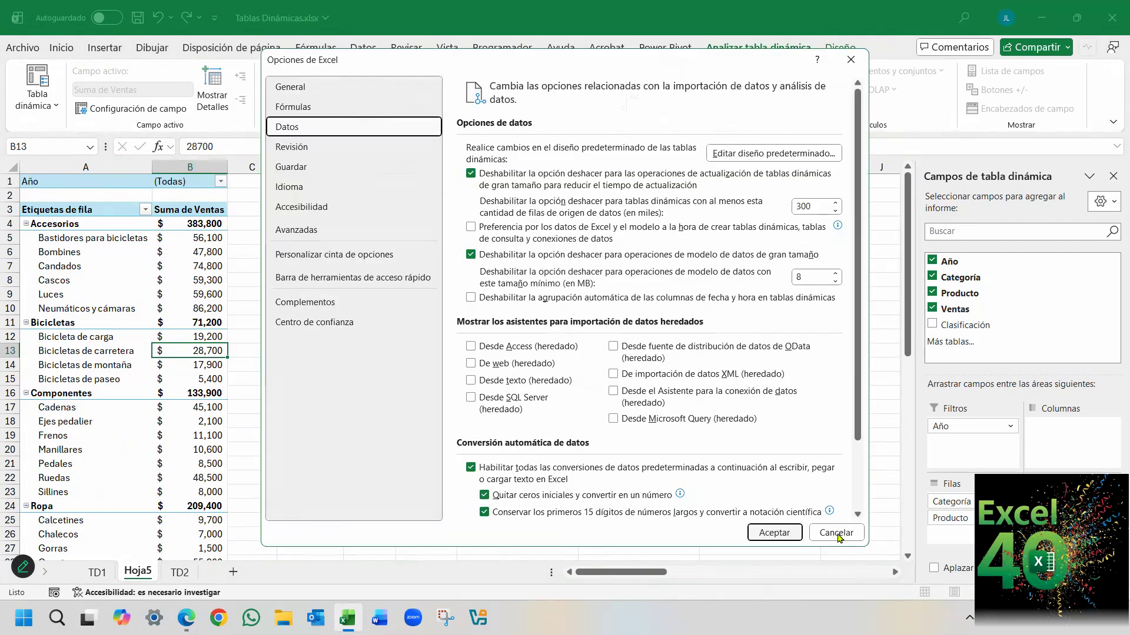
# Examine the options of the sales pivot table, and close them without changes.
pyautogui.rightClick(93, 422)
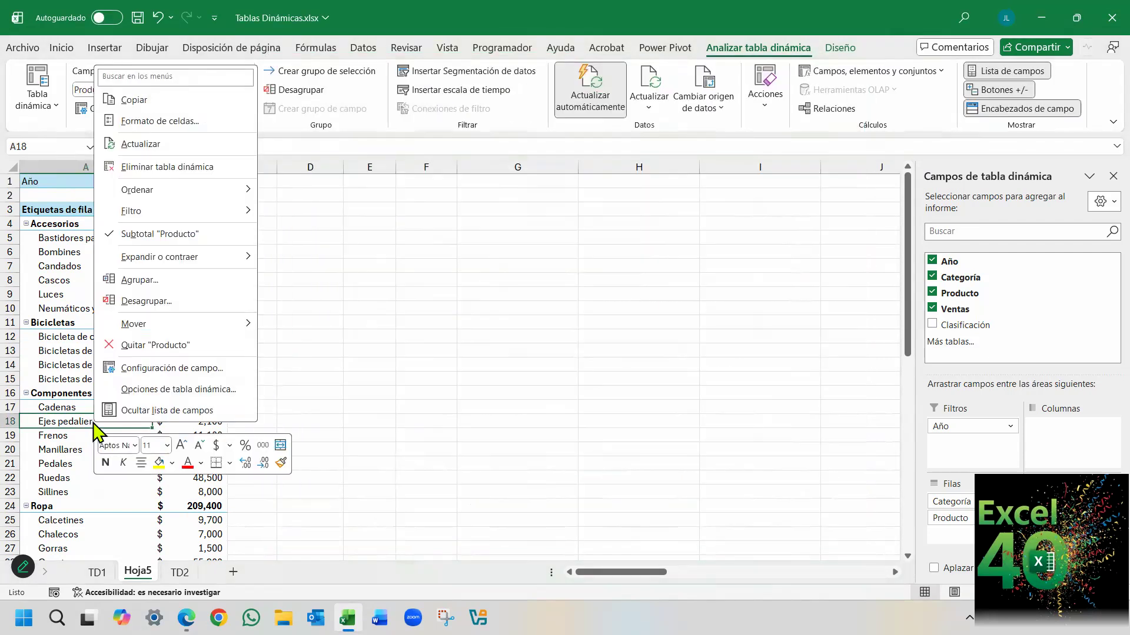
pyautogui.click(203, 390)
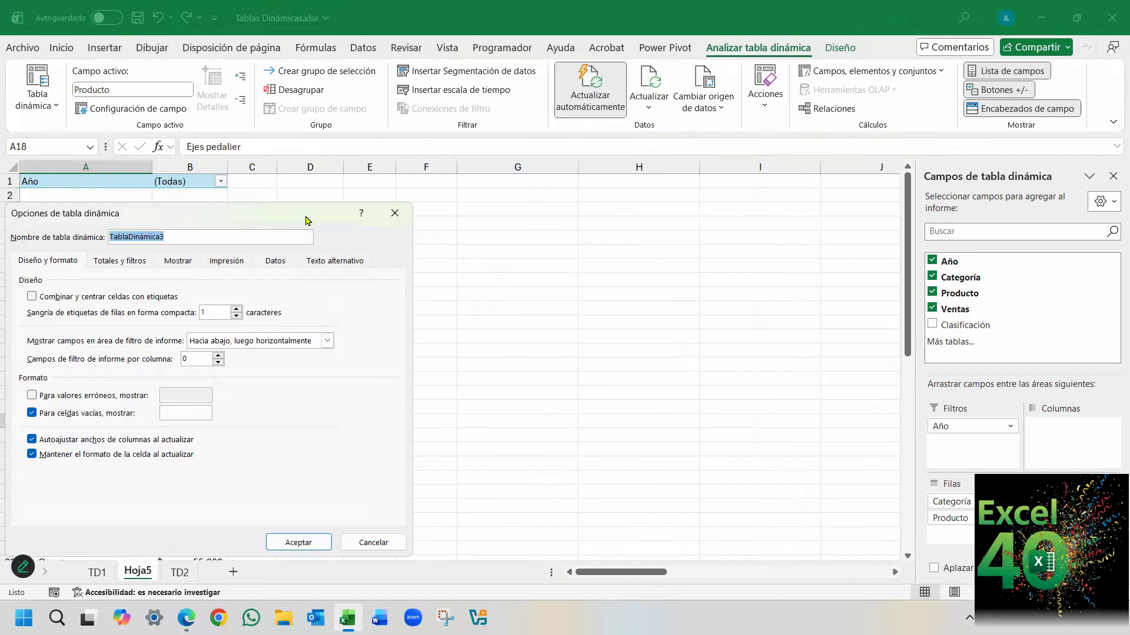
pyautogui.moveTo(305, 221); pyautogui.dragTo(633, 222)
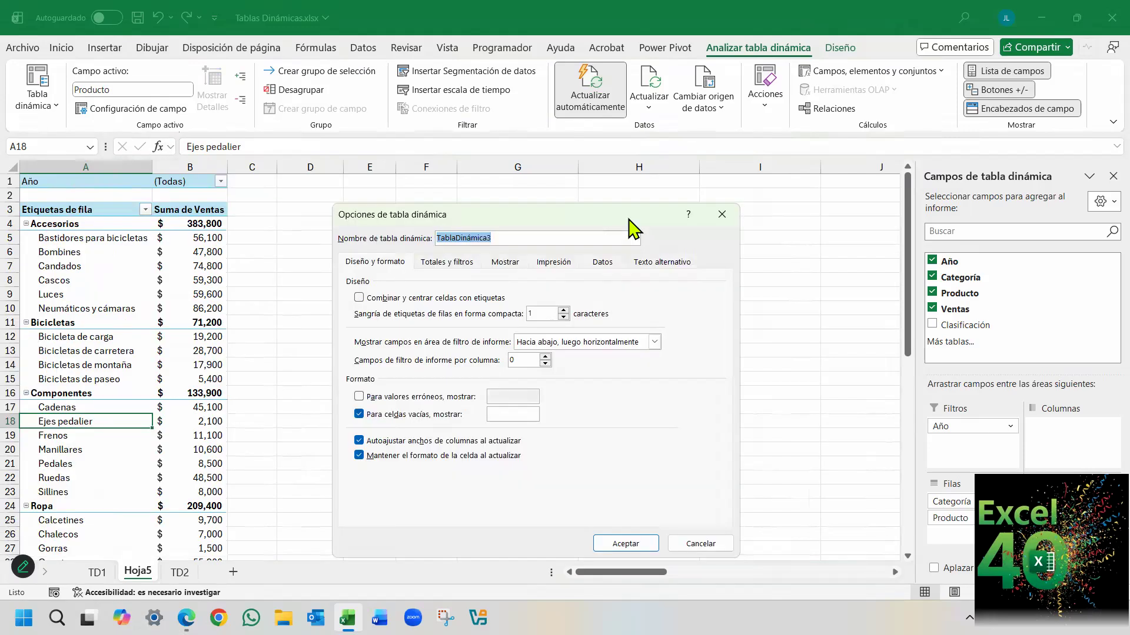
pyautogui.click(723, 213)
# Apply the compact report layout to the sales pivot table.
pyautogui.click(93, 268)
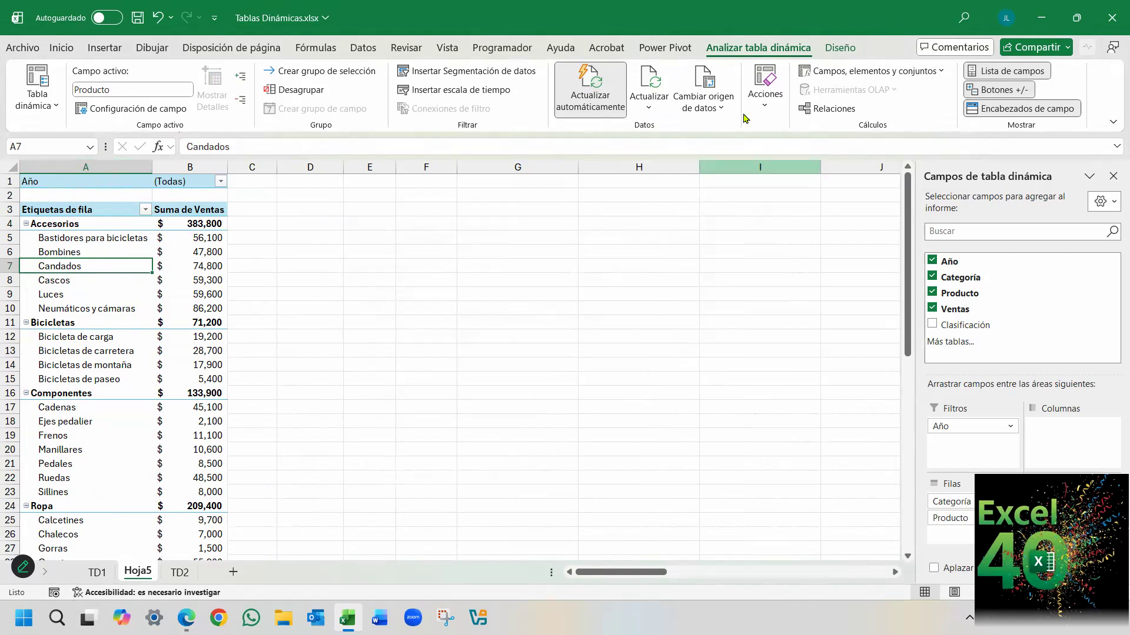
pyautogui.click(836, 49)
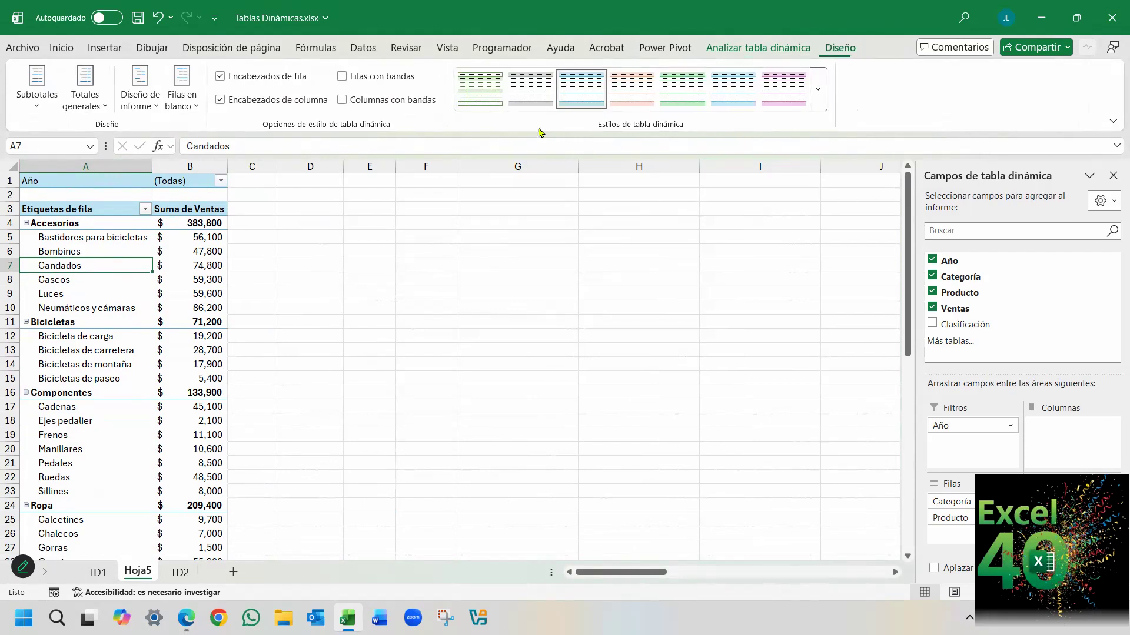
pyautogui.click(131, 110)
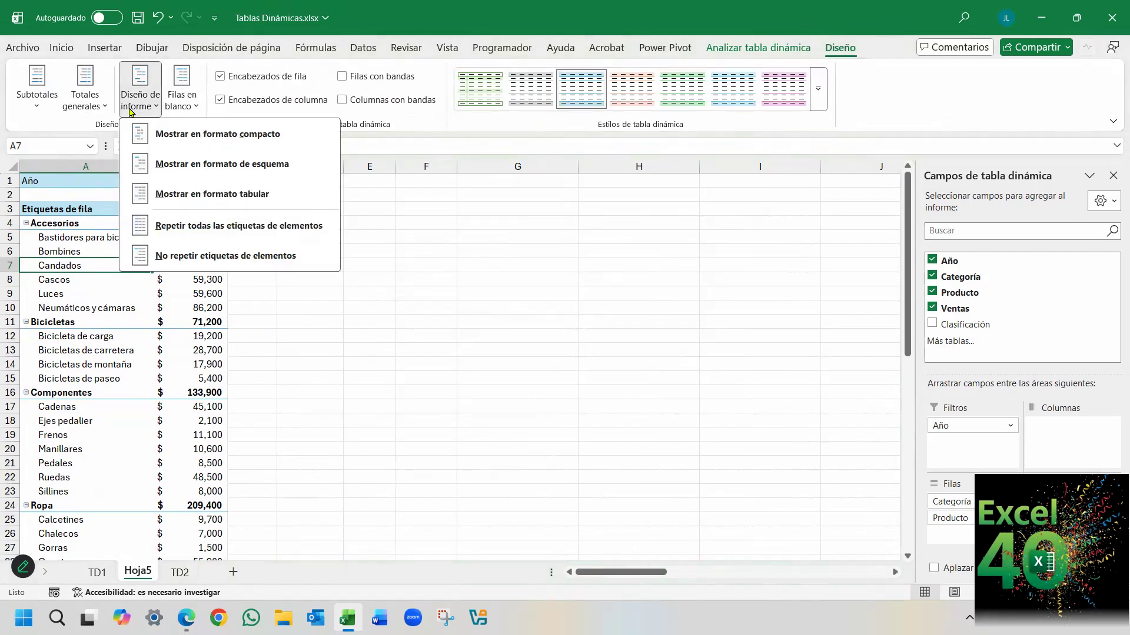
pyautogui.click(272, 140)
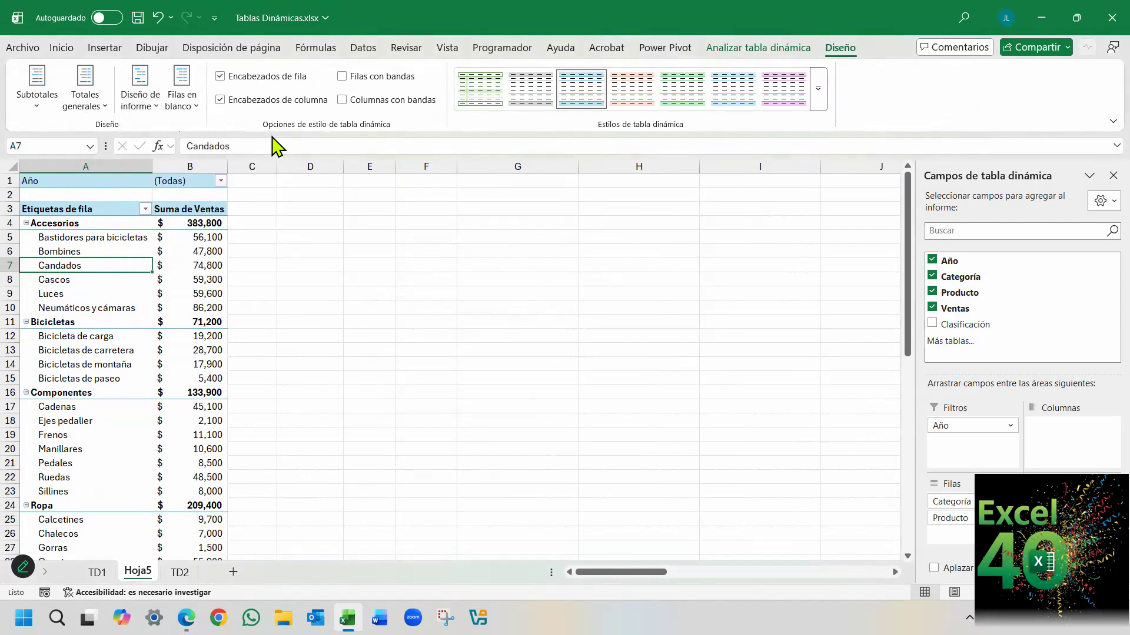
# Show the sales pivot table in outline form, and switch it to tabular form.
pyautogui.click(142, 109)
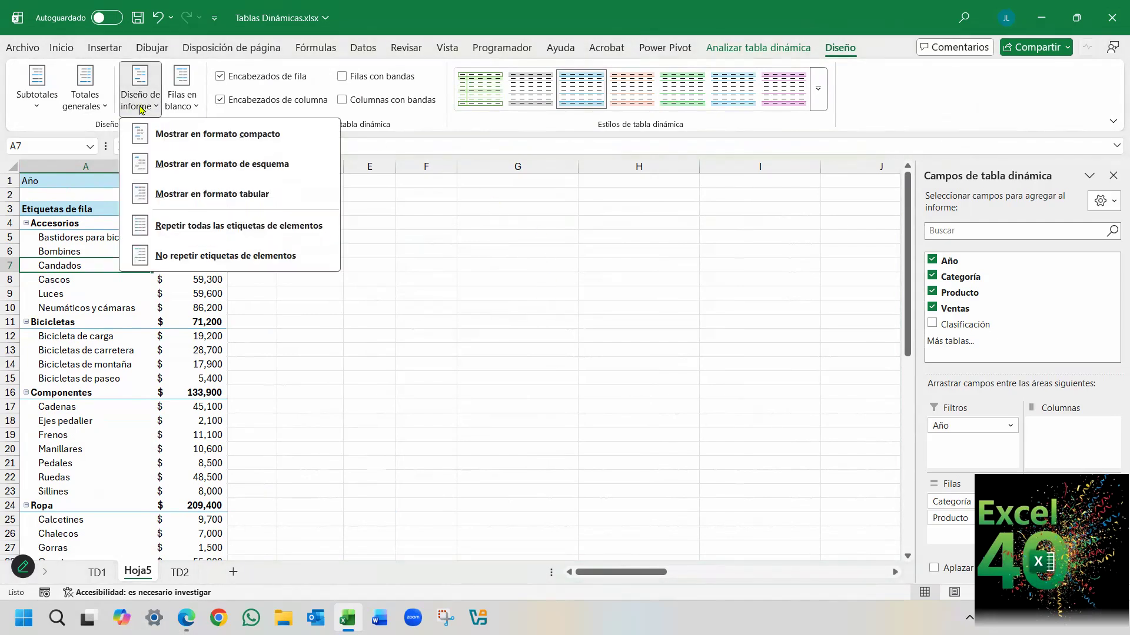
pyautogui.click(218, 165)
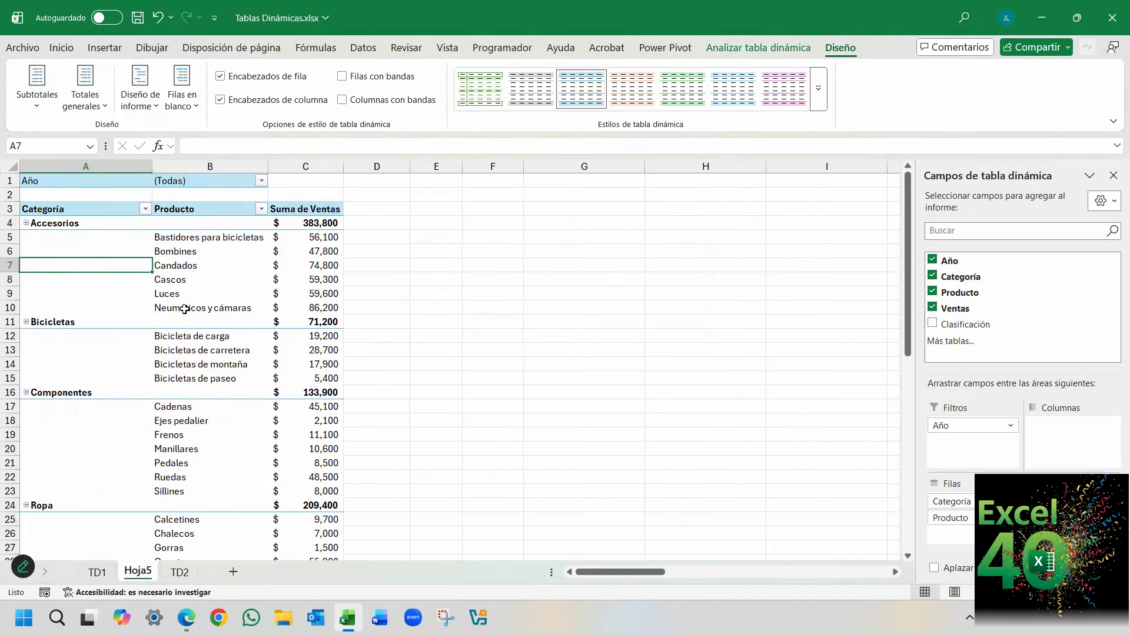
pyautogui.click(140, 109)
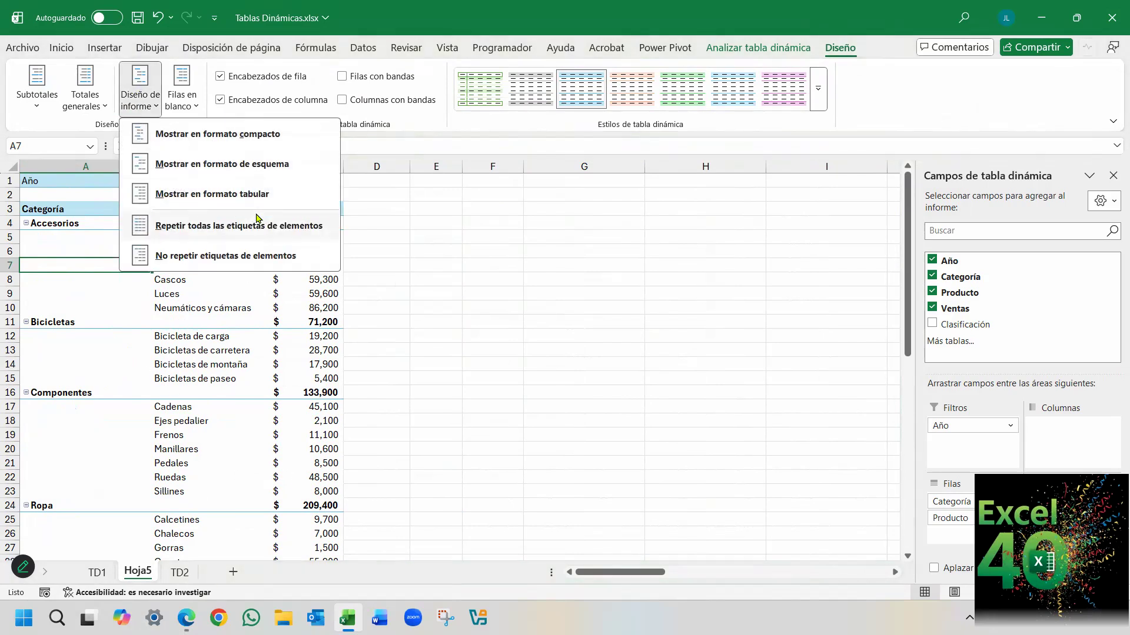
pyautogui.click(235, 195)
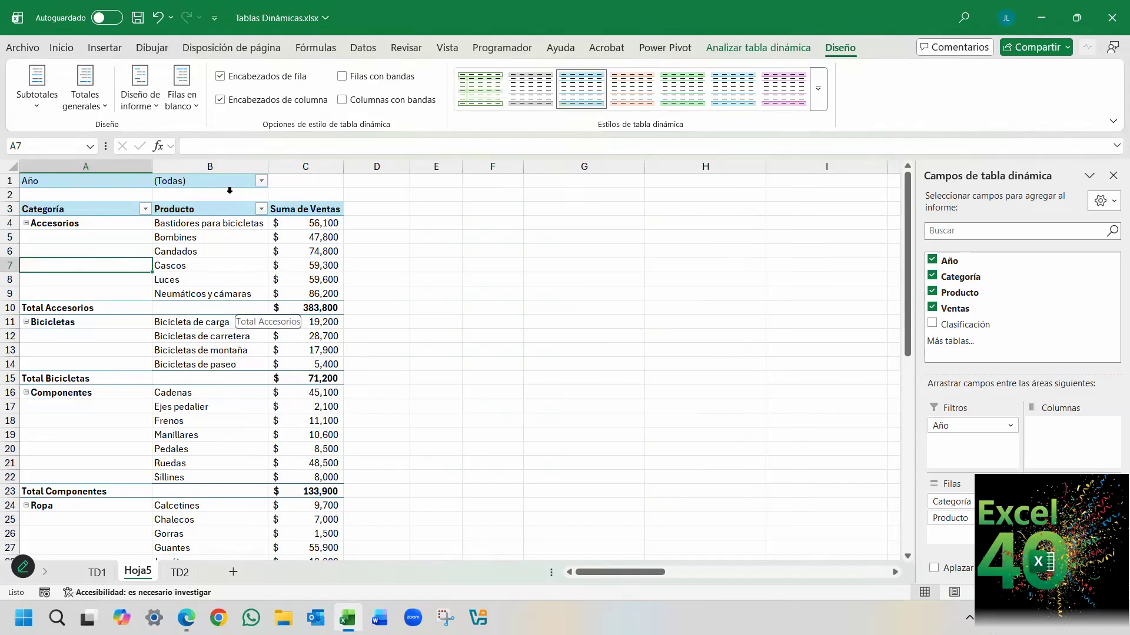
# Examine the default pivot table layout settings in the Datos section of Excel's options, and close without changes.
pyautogui.click(22, 49)
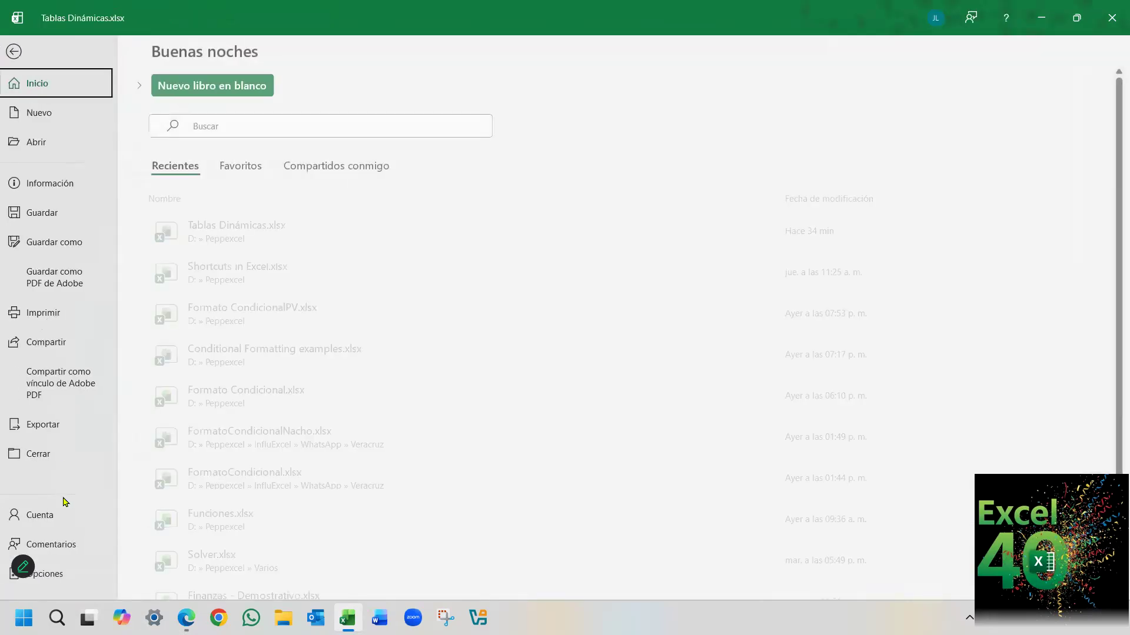
pyautogui.click(62, 573)
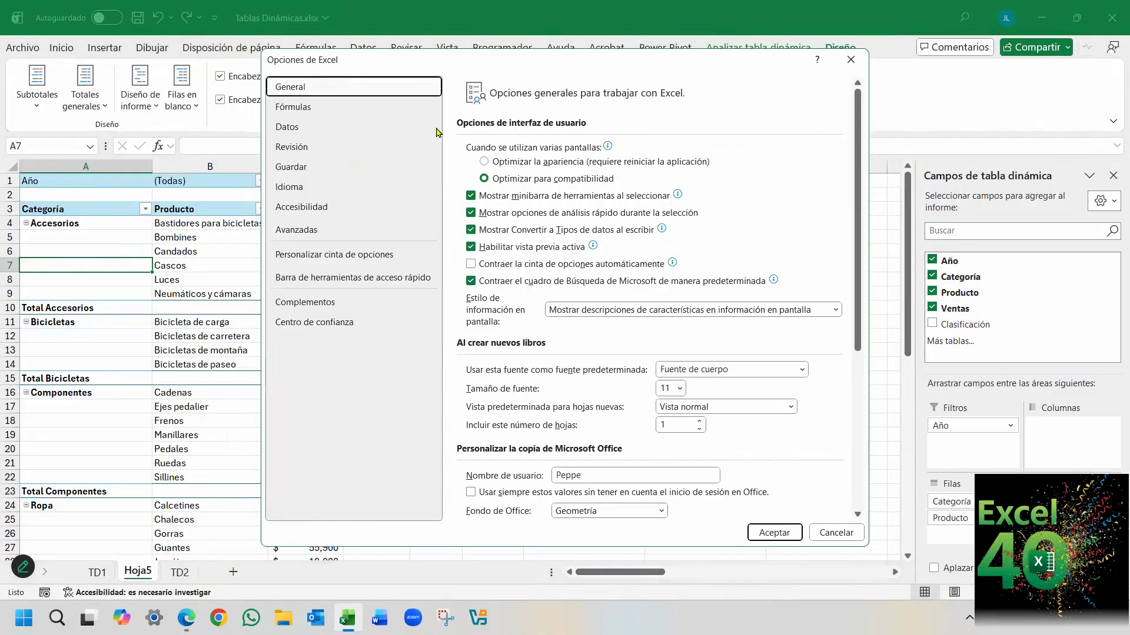
pyautogui.click(325, 127)
pyautogui.click(757, 154)
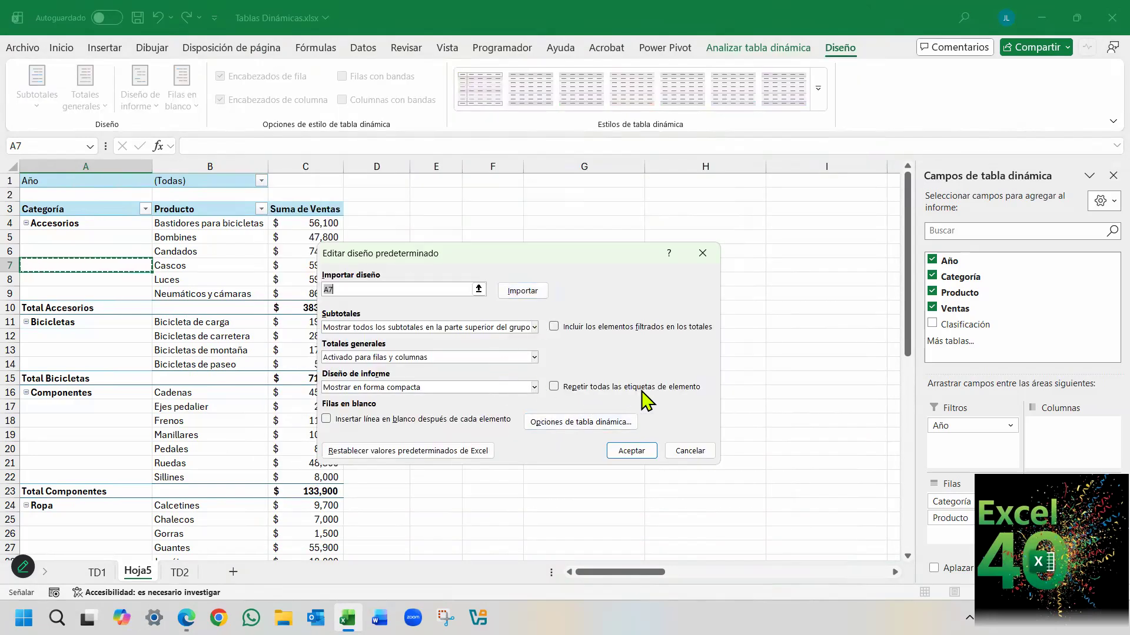
pyautogui.press('Escape')
pyautogui.click(836, 533)
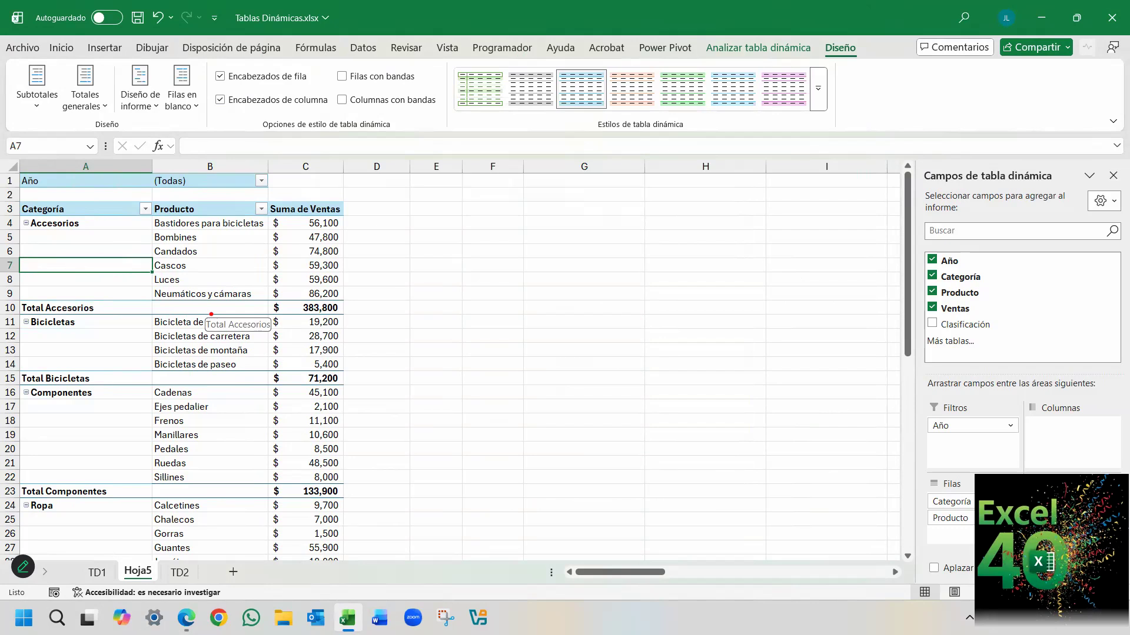
# Reapply the tabular report layout to the pivot table, and change it to outline form.
pyautogui.click(142, 101)
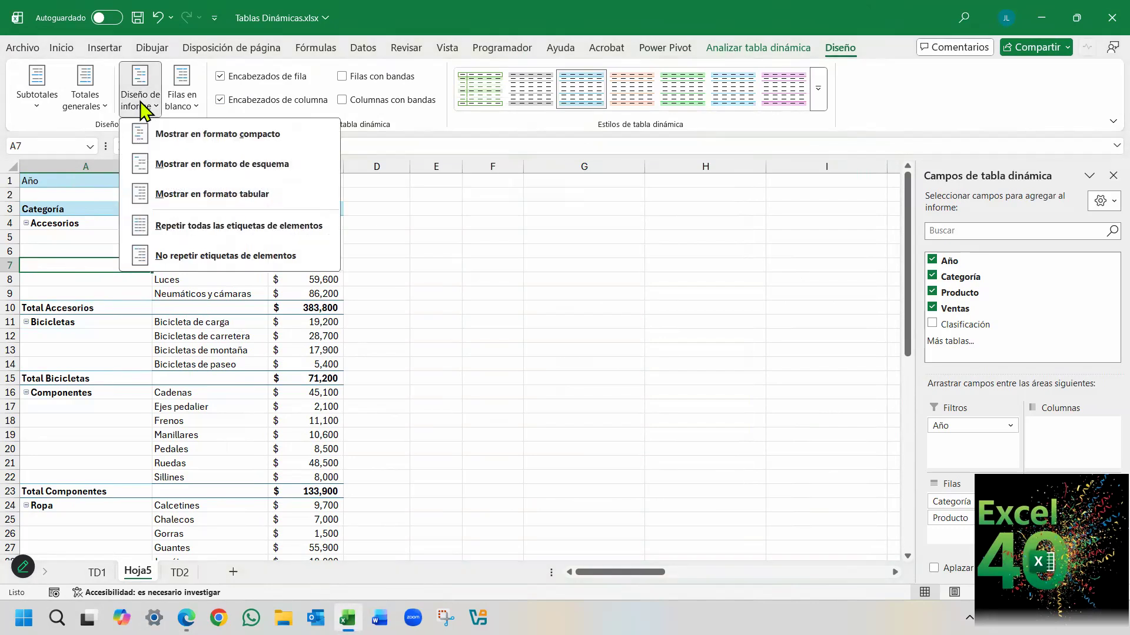
pyautogui.click(235, 197)
pyautogui.click(104, 235)
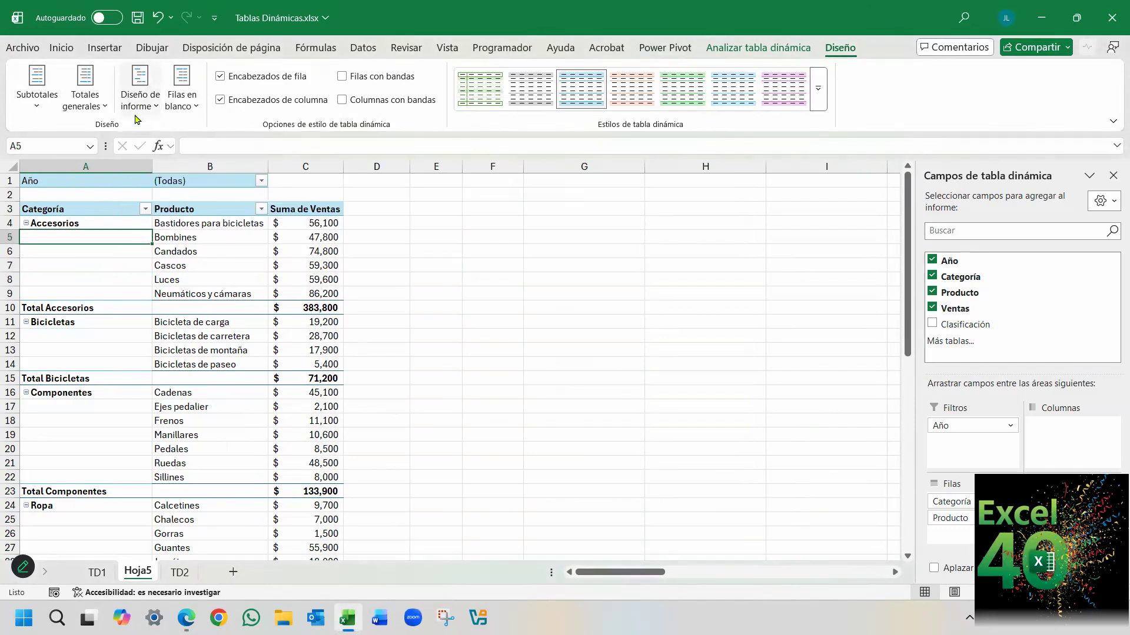
pyautogui.click(139, 105)
pyautogui.click(203, 166)
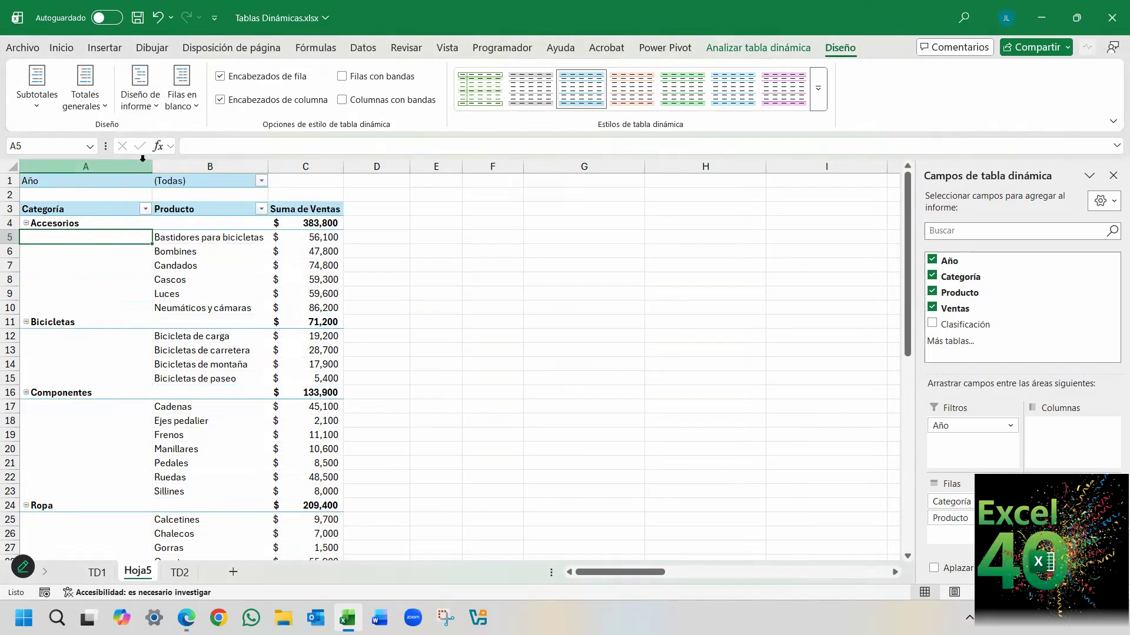
# Repeat all item labels in the pivot table, and select the repeated Accesorios labels in A5:A10.
pyautogui.click(142, 107)
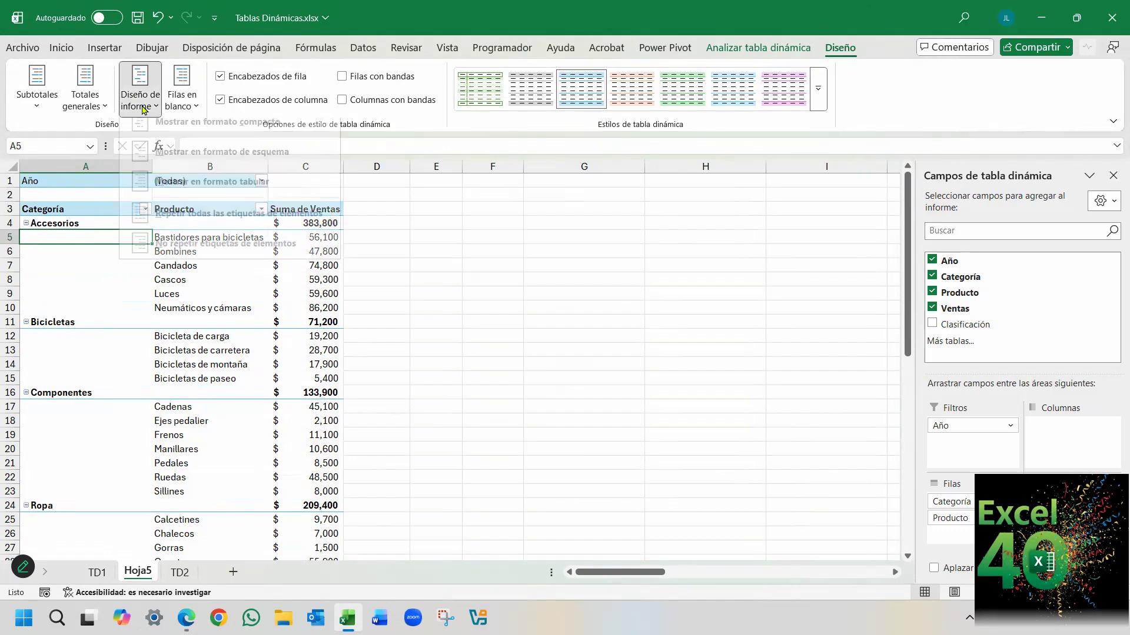
pyautogui.click(187, 112)
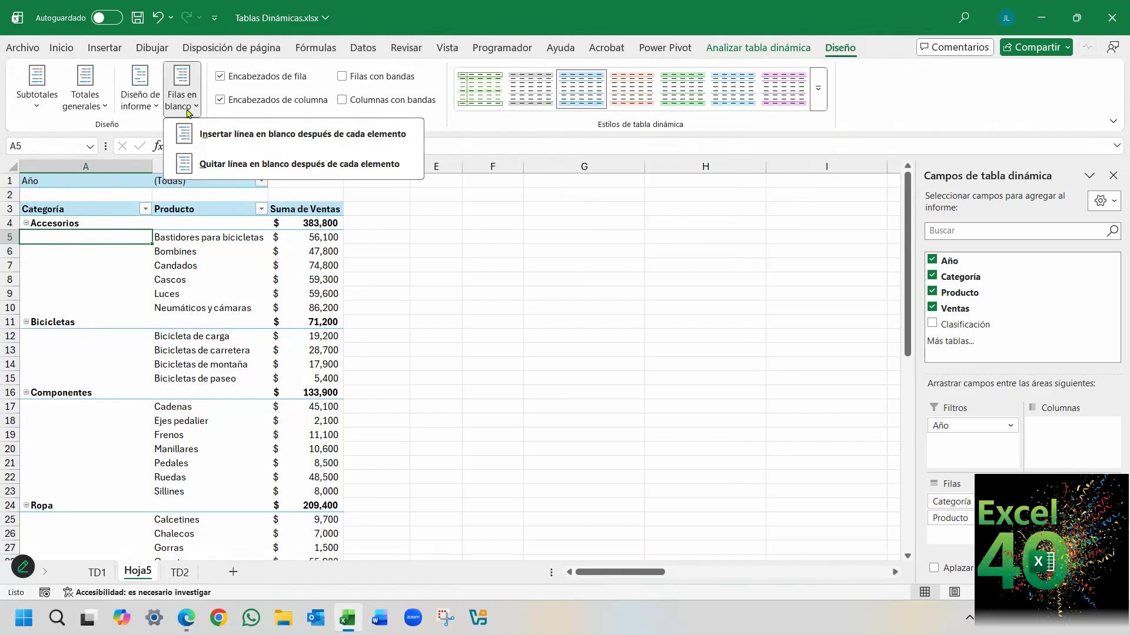
pyautogui.click(135, 108)
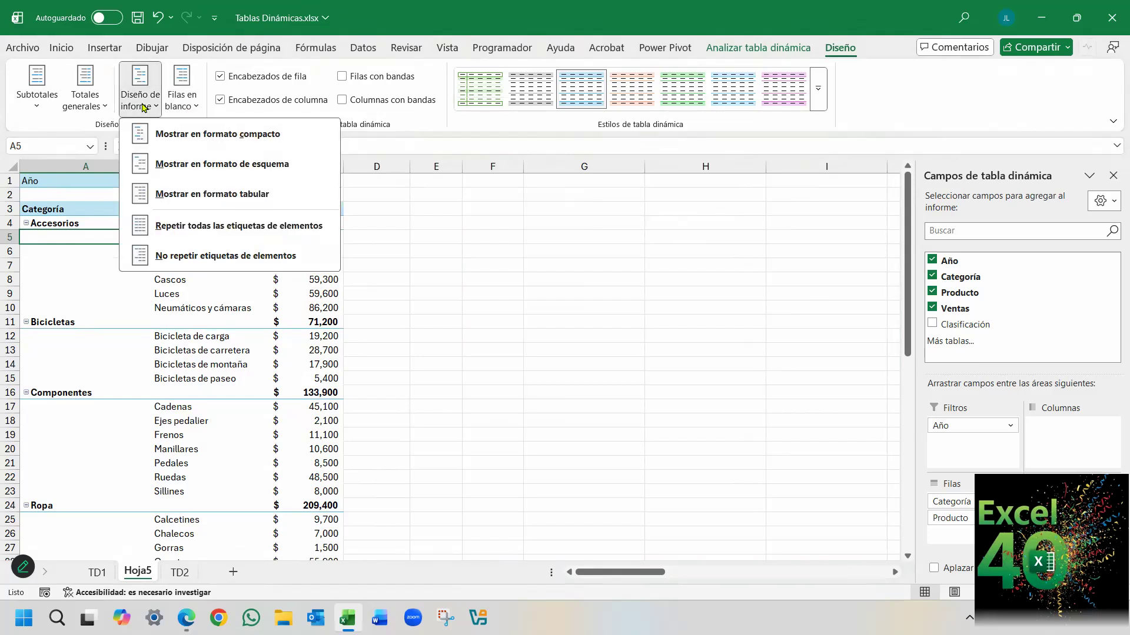
pyautogui.click(219, 229)
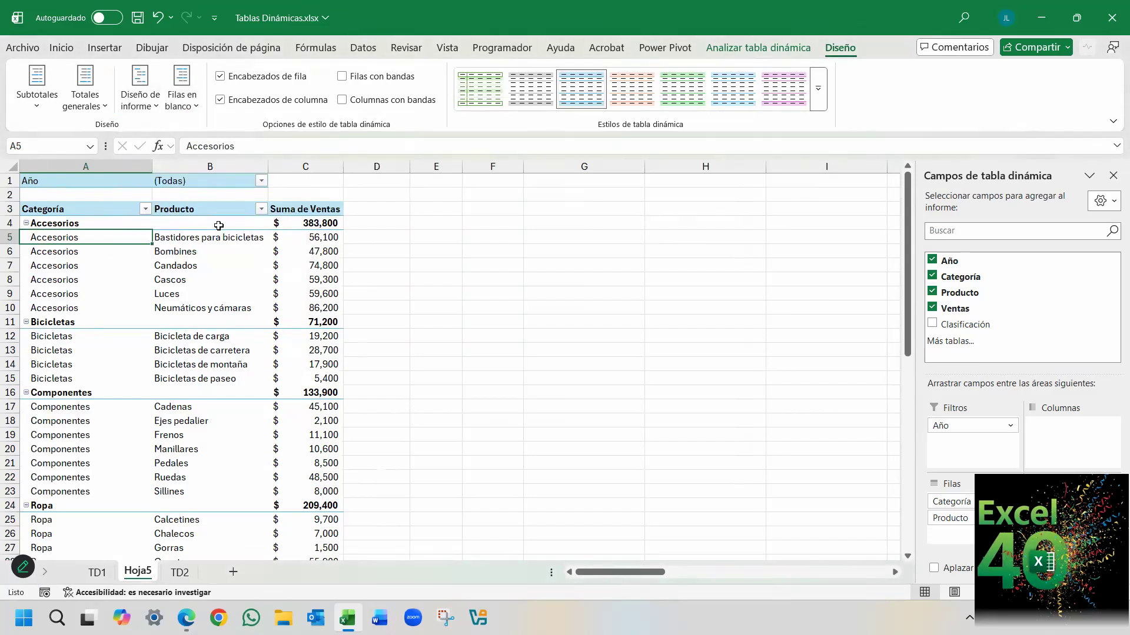
pyautogui.click(91, 222)
pyautogui.moveTo(91, 237); pyautogui.dragTo(92, 304)
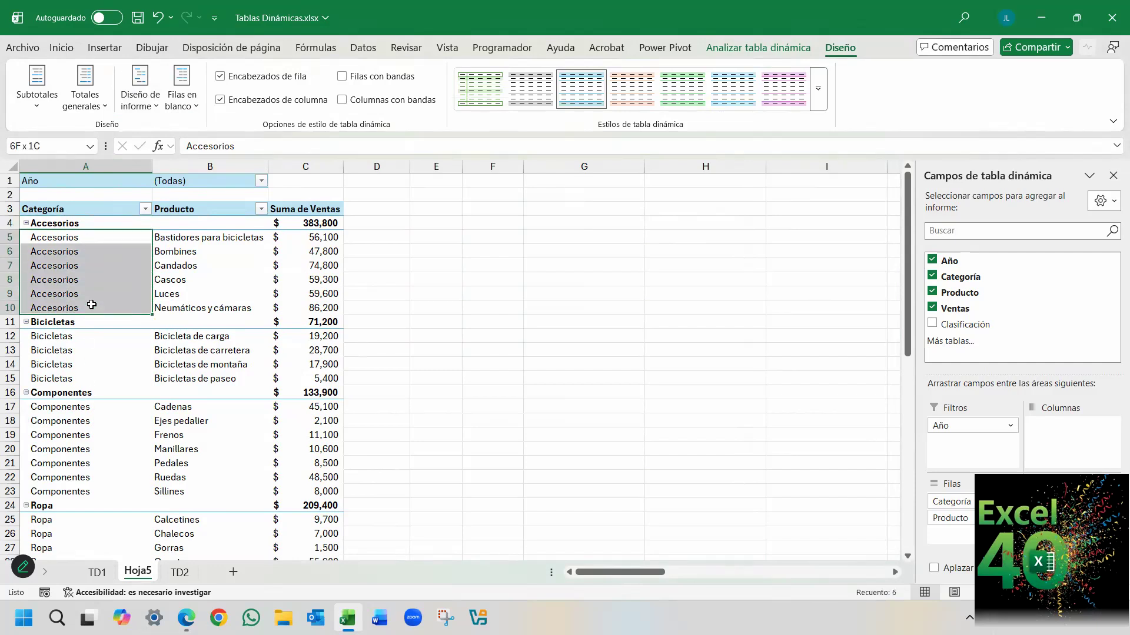
# Switch the pivot table with repeated labels to tabular form, and select the Accesorios labels in A5:A9.
pyautogui.click(140, 89)
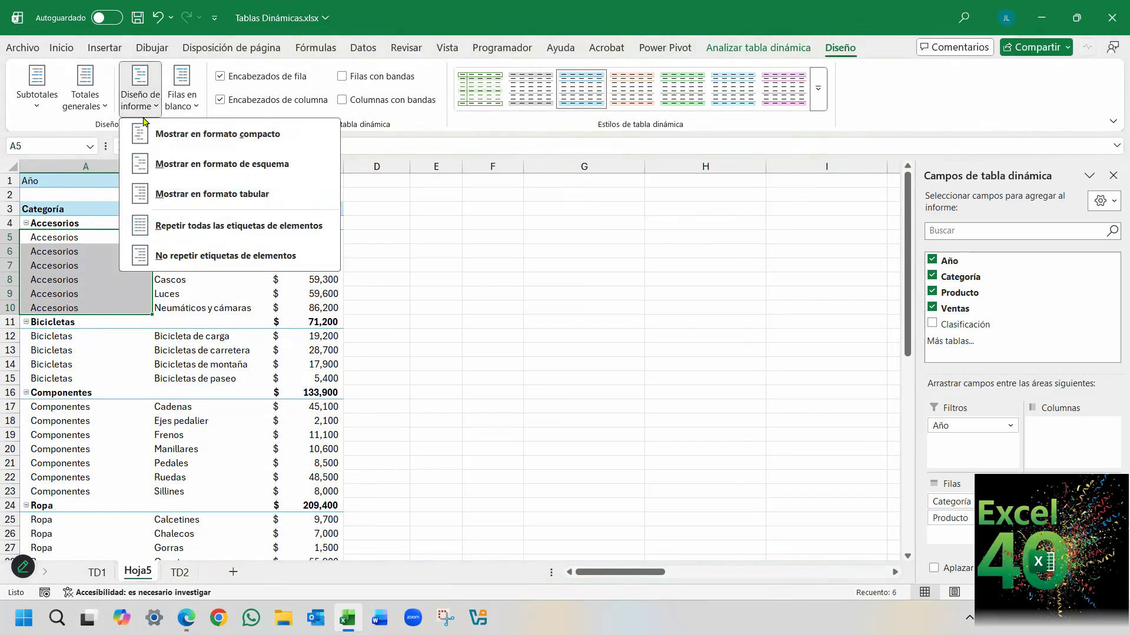
pyautogui.click(256, 196)
pyautogui.moveTo(105, 240); pyautogui.dragTo(116, 296)
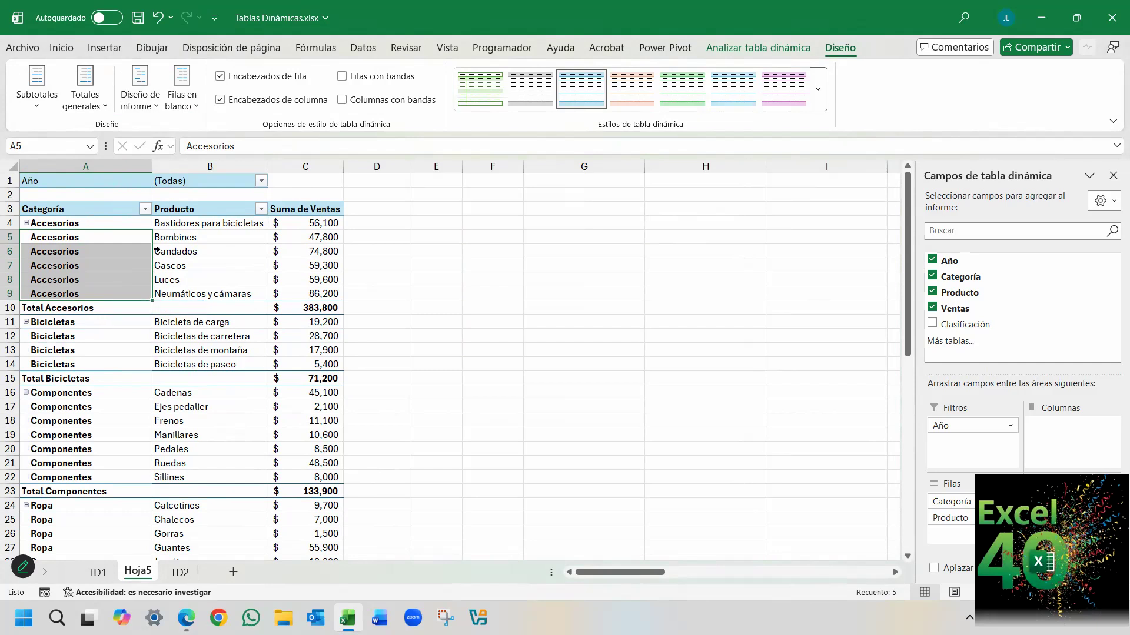
# Examine the grand totals choices of the default pivot table layout in Excel's data options, and close without changes.
pyautogui.click(25, 48)
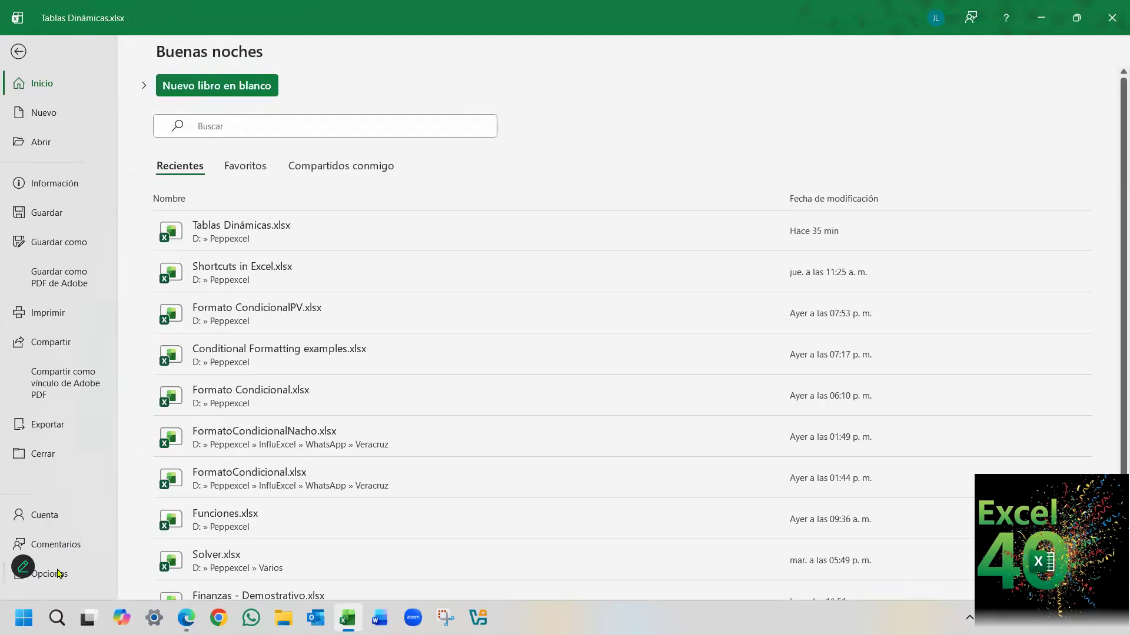
pyautogui.click(58, 572)
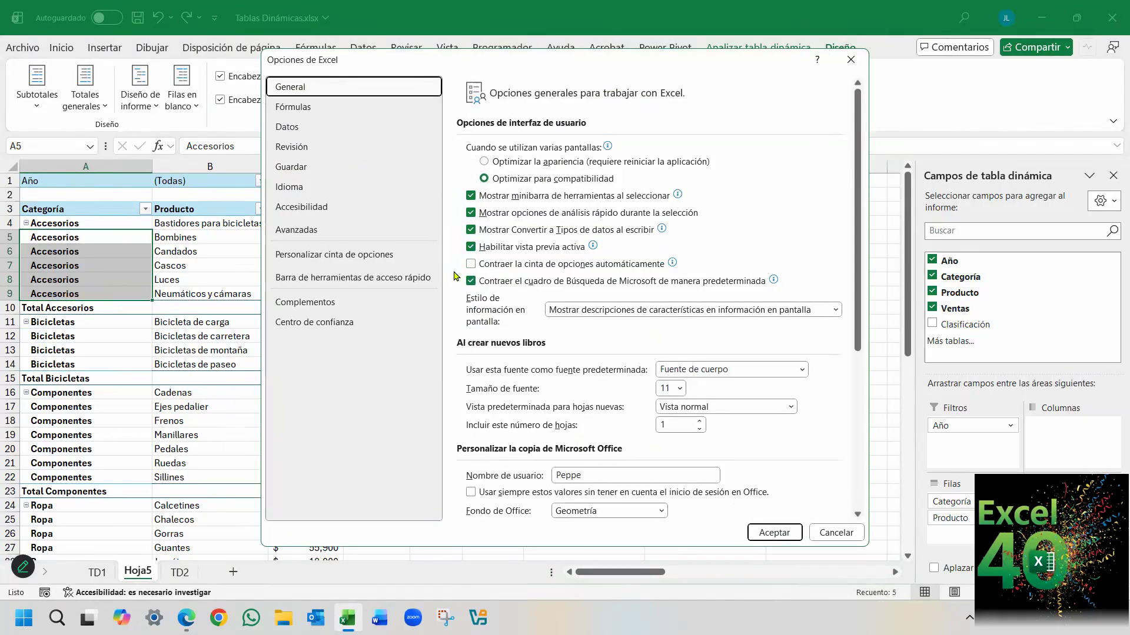
pyautogui.click(315, 127)
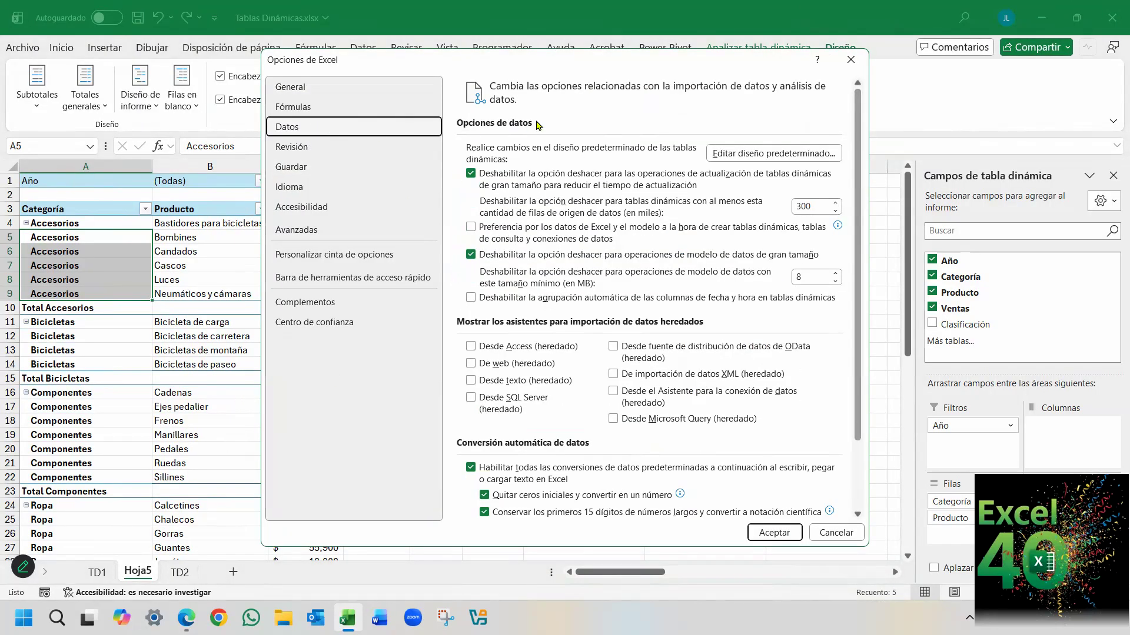
pyautogui.click(764, 154)
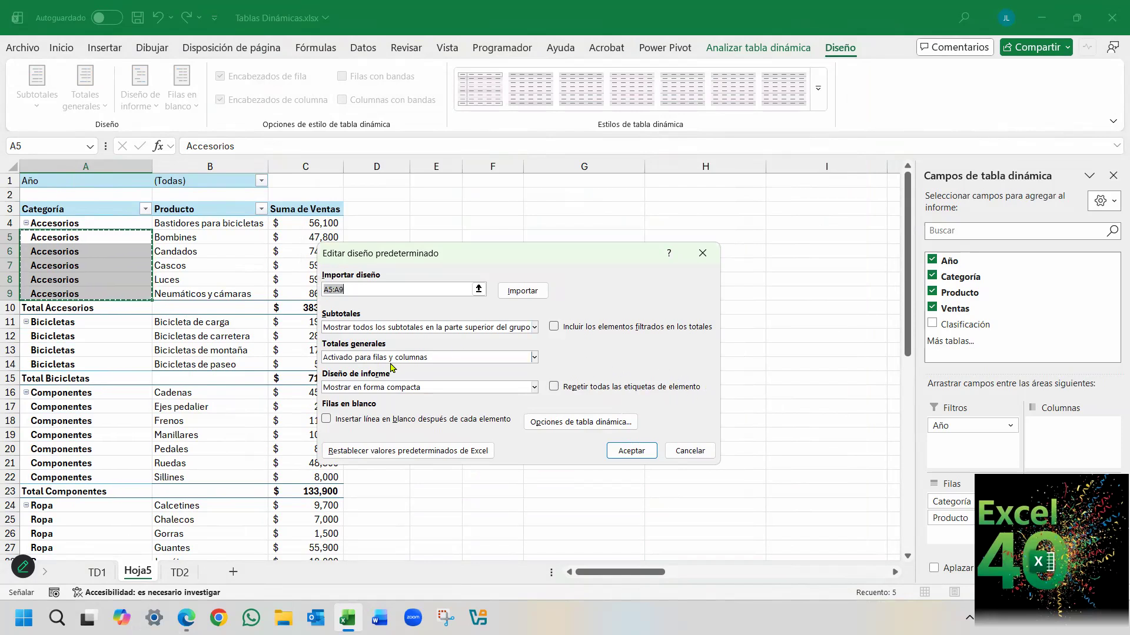
pyautogui.click(534, 358)
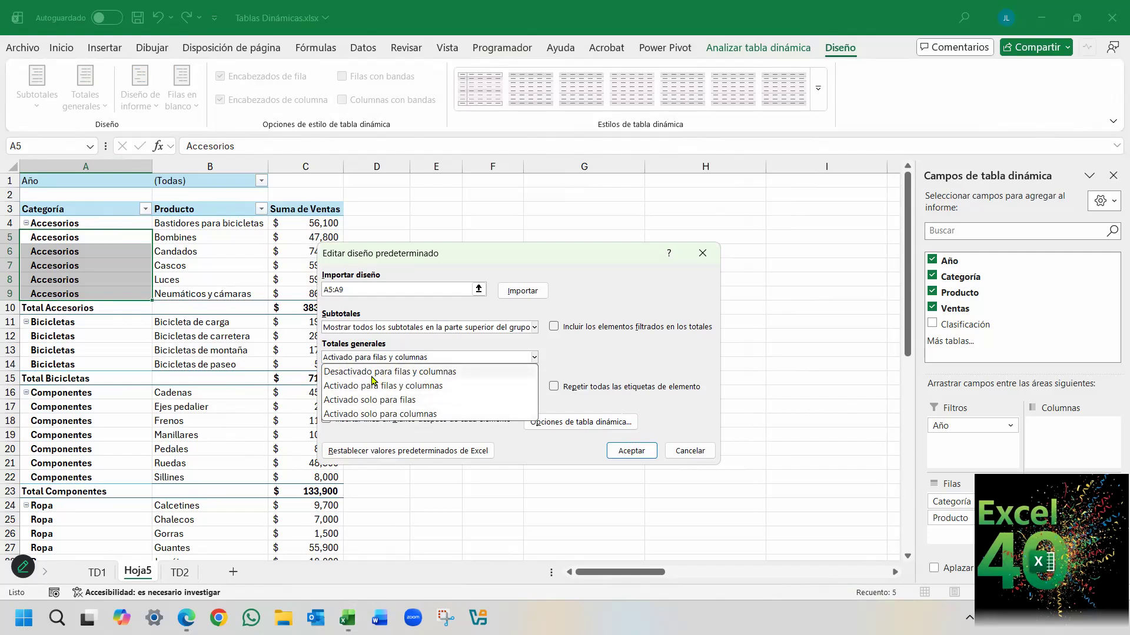
pyautogui.click(684, 452)
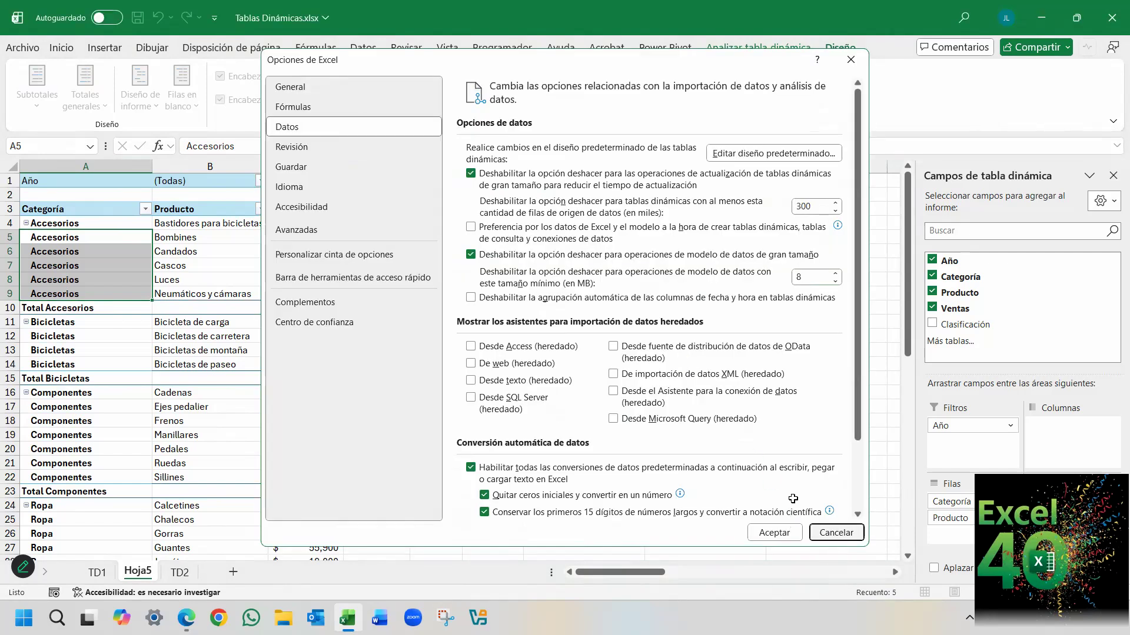
pyautogui.press('Escape')
# Turn off the pivot table's grand totals for rows and columns, and check the end of the table.
pyautogui.click(139, 237)
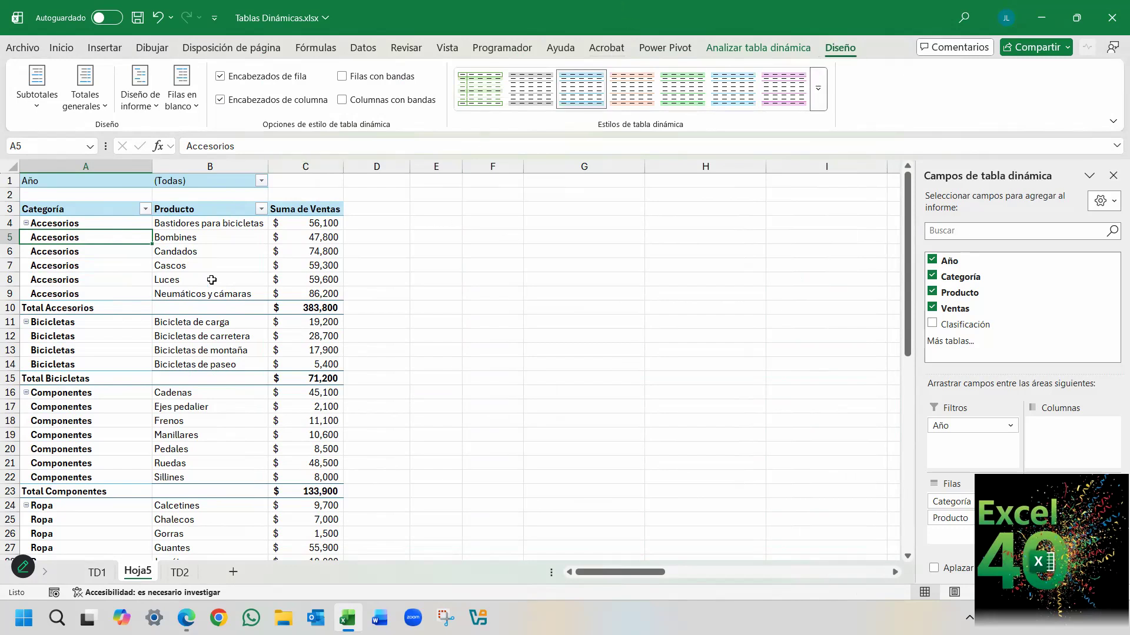
pyautogui.click(86, 100)
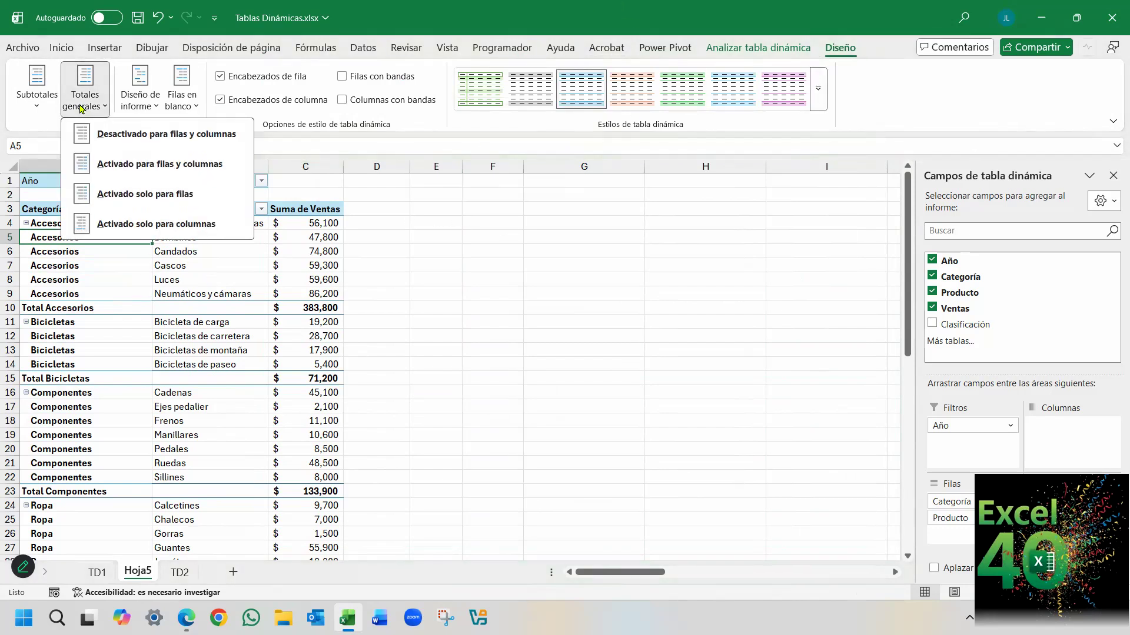
pyautogui.click(157, 138)
pyautogui.scroll(-4, 296, 308)
pyautogui.scroll(-1, 300, 317)
pyautogui.scroll(5, 305, 321)
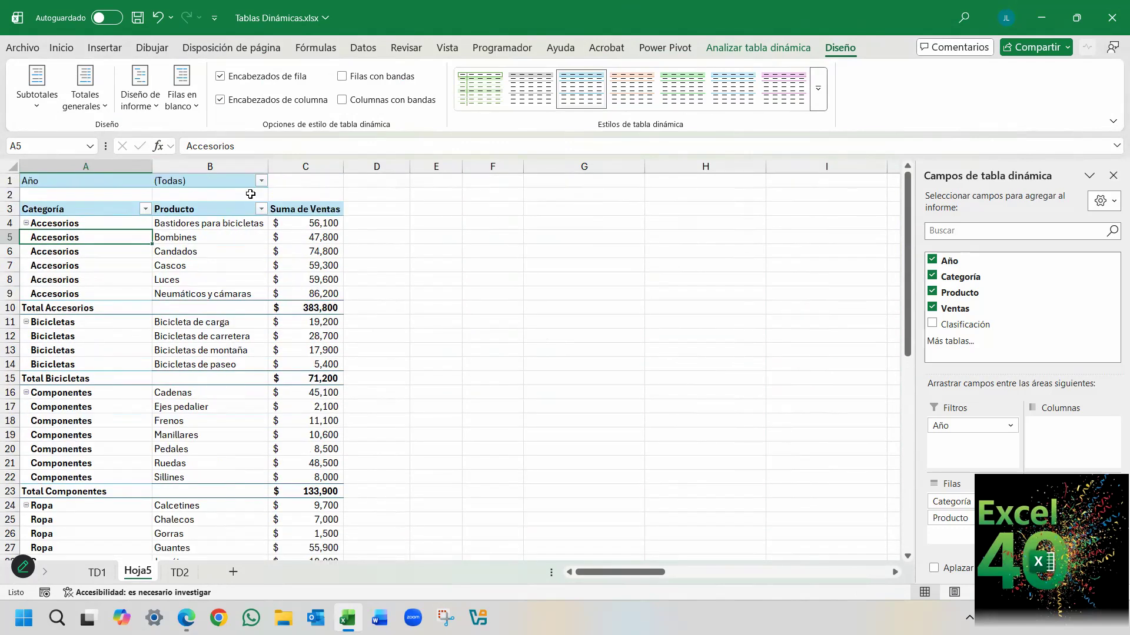
# Turn on the pivot table's grand totals for rows and columns, and select columns D to F and cells F4:F9 beside it.
pyautogui.click(89, 106)
pyautogui.scroll(-5, 437, 337)
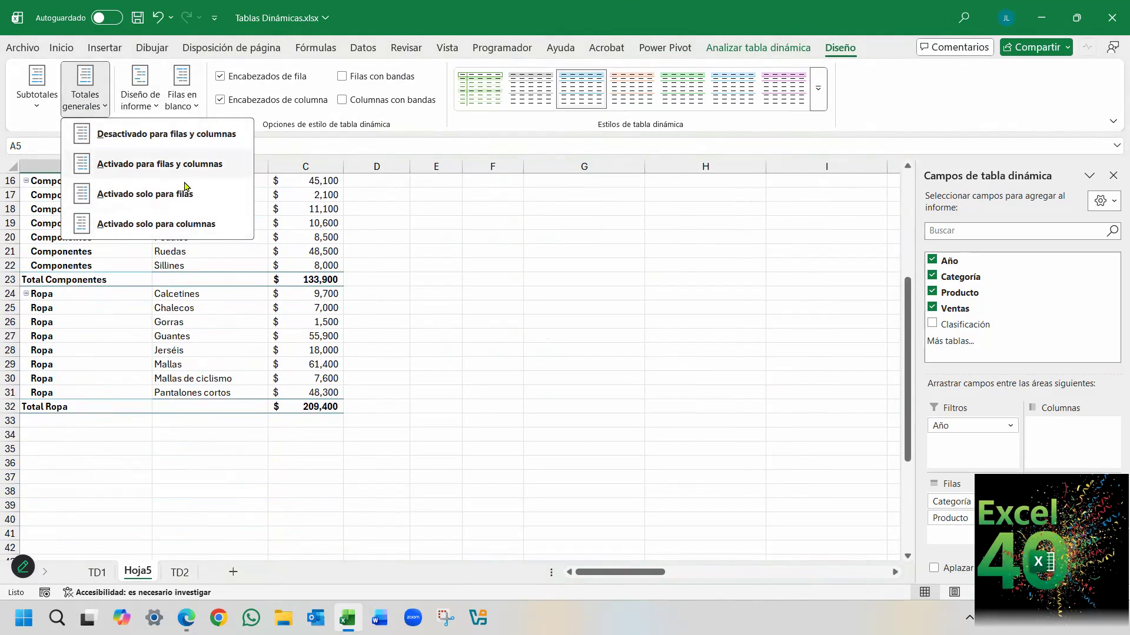
pyautogui.click(135, 169)
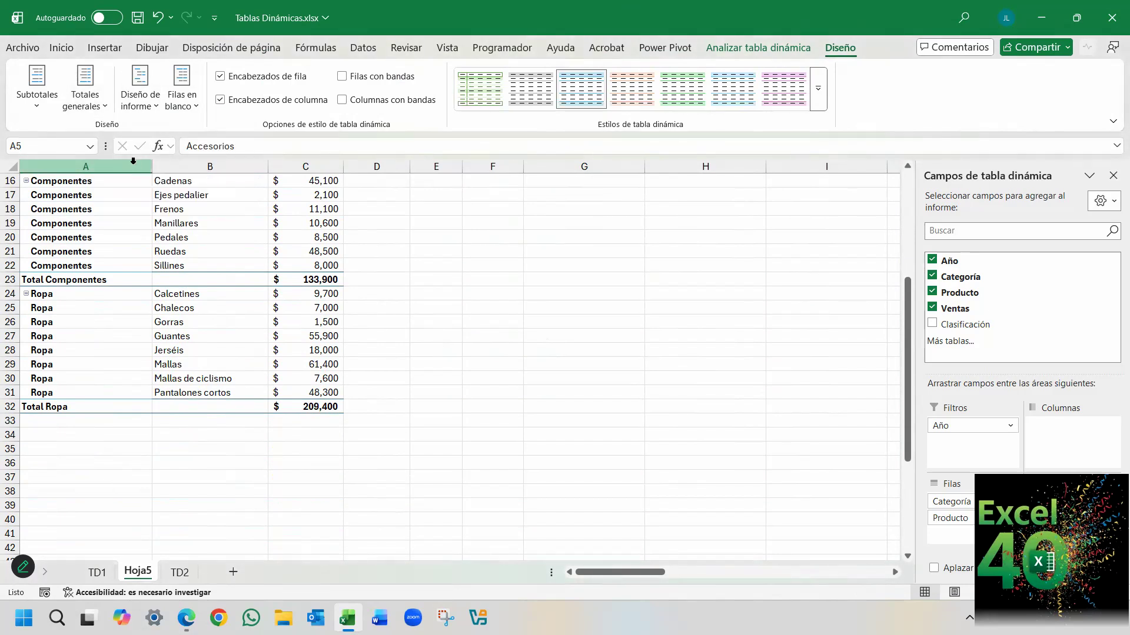
pyautogui.scroll(5, 385, 384)
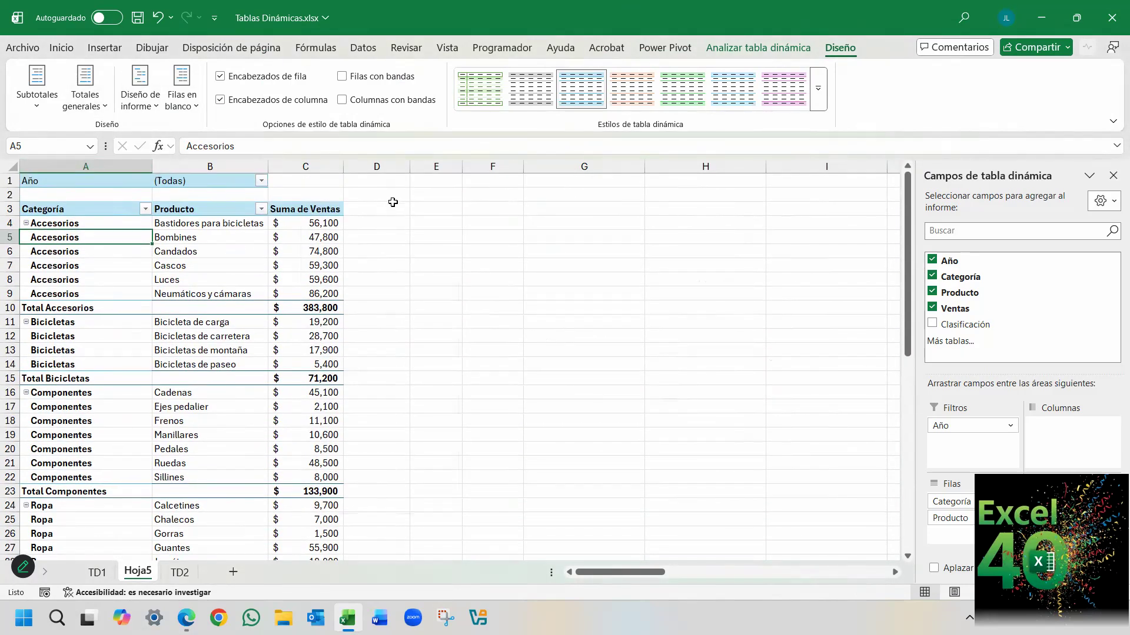
pyautogui.moveTo(383, 166); pyautogui.dragTo(486, 167)
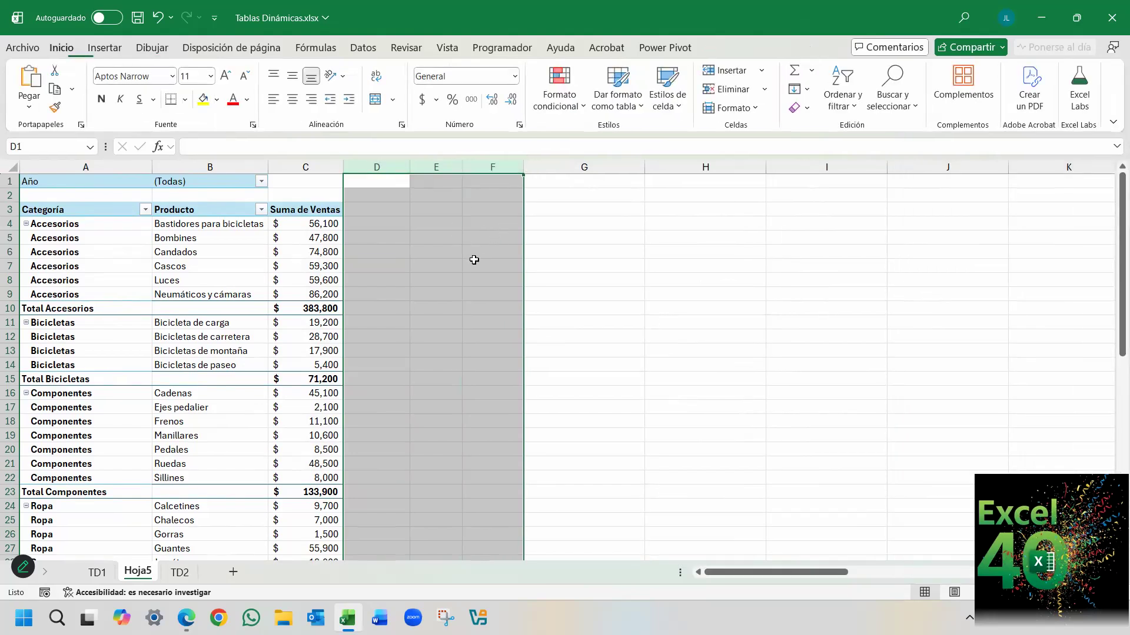
pyautogui.moveTo(484, 223); pyautogui.dragTo(506, 291)
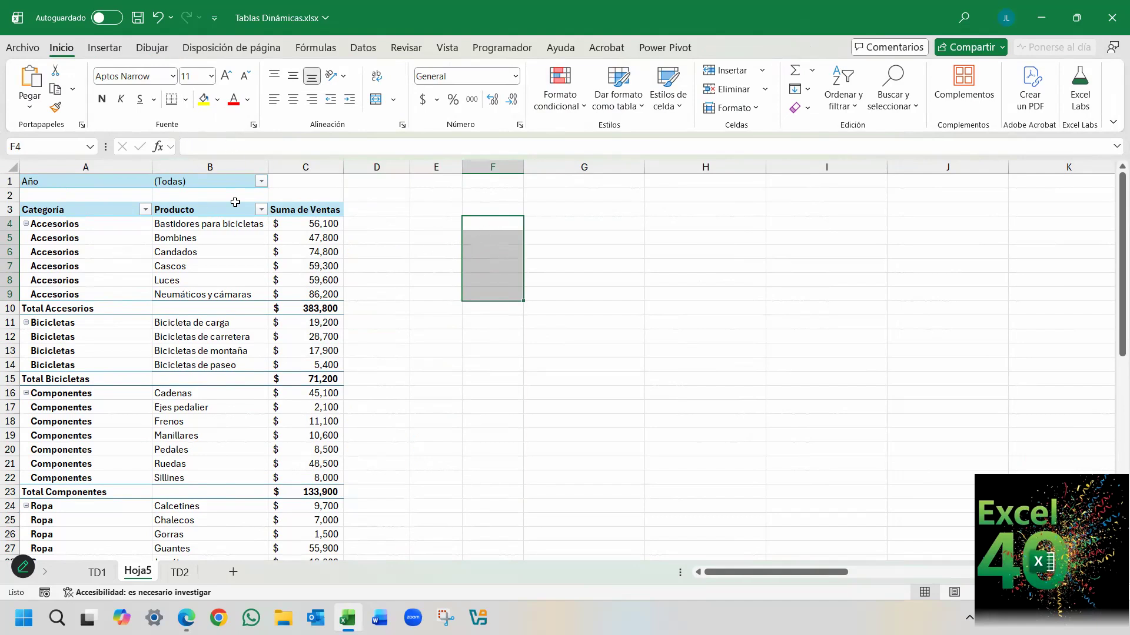
# Turn on the pivot table's grand totals for rows only, and check cell C33 below the Ropa total.
pyautogui.click(194, 258)
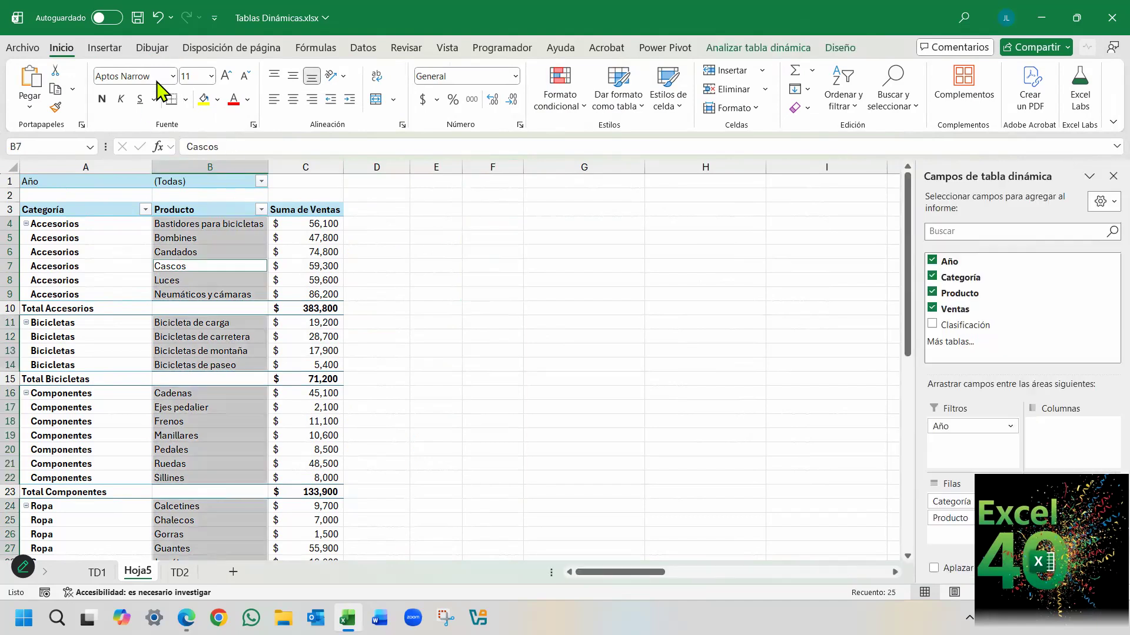
pyautogui.click(838, 48)
pyautogui.click(104, 110)
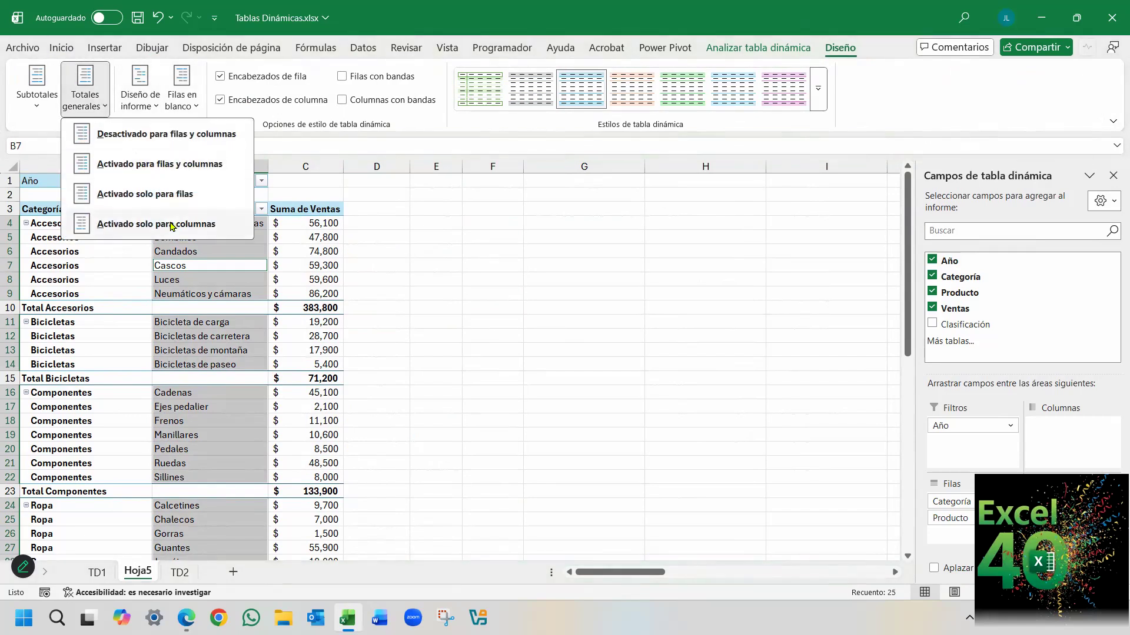
pyautogui.click(152, 198)
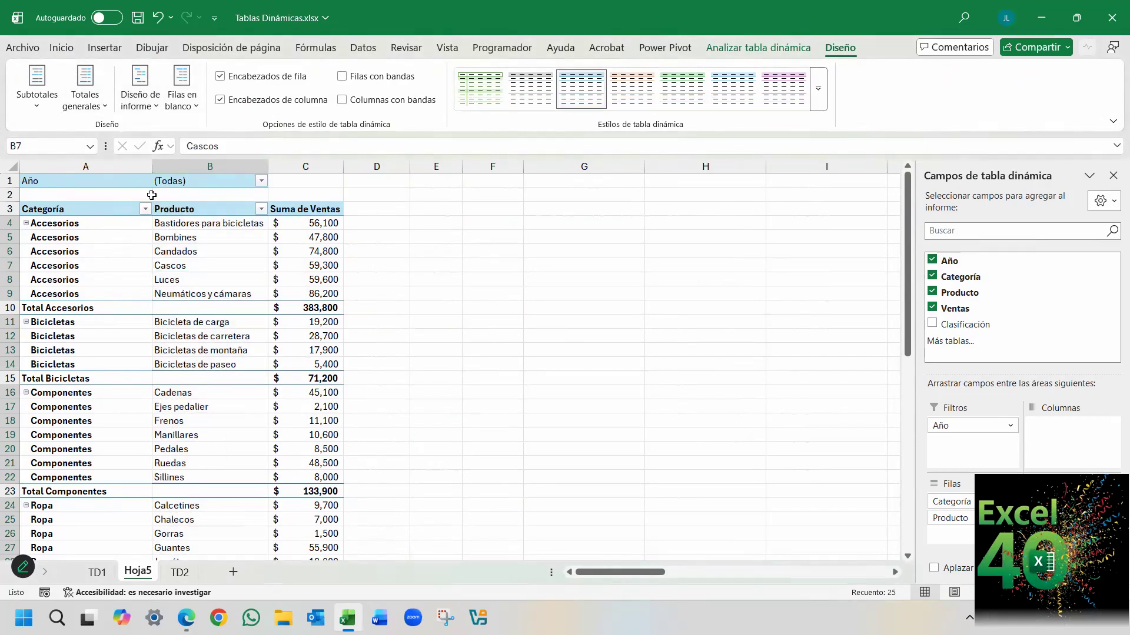
pyautogui.scroll(-6, 350, 273)
pyautogui.click(290, 380)
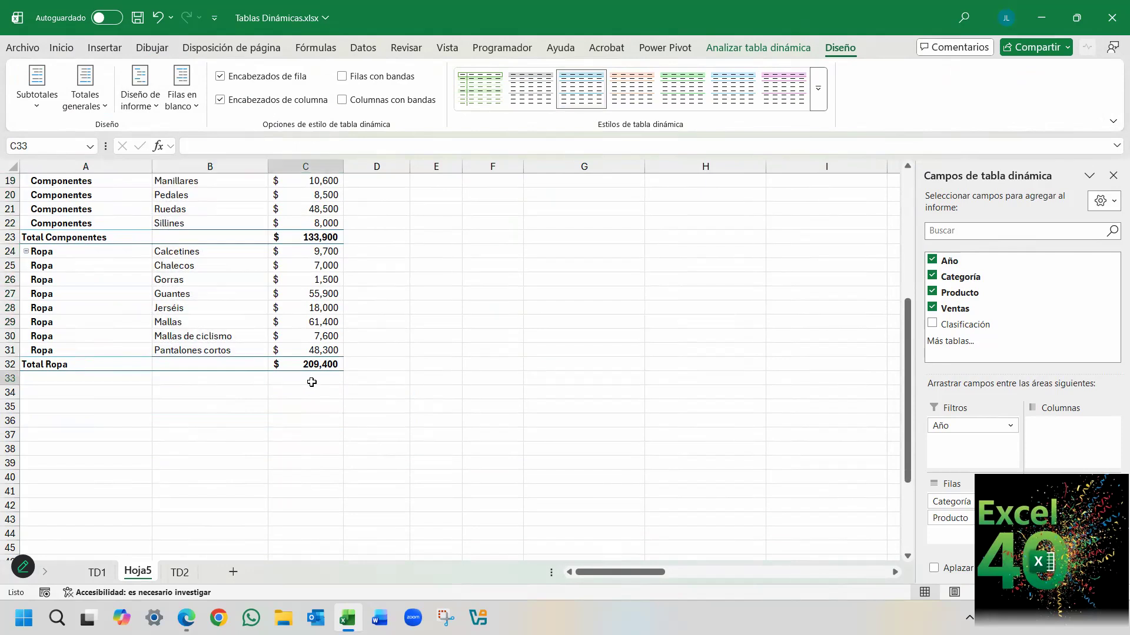
# Turn on the pivot table's grand totals for columns only, and select the grand total in C33.
pyautogui.click(319, 163)
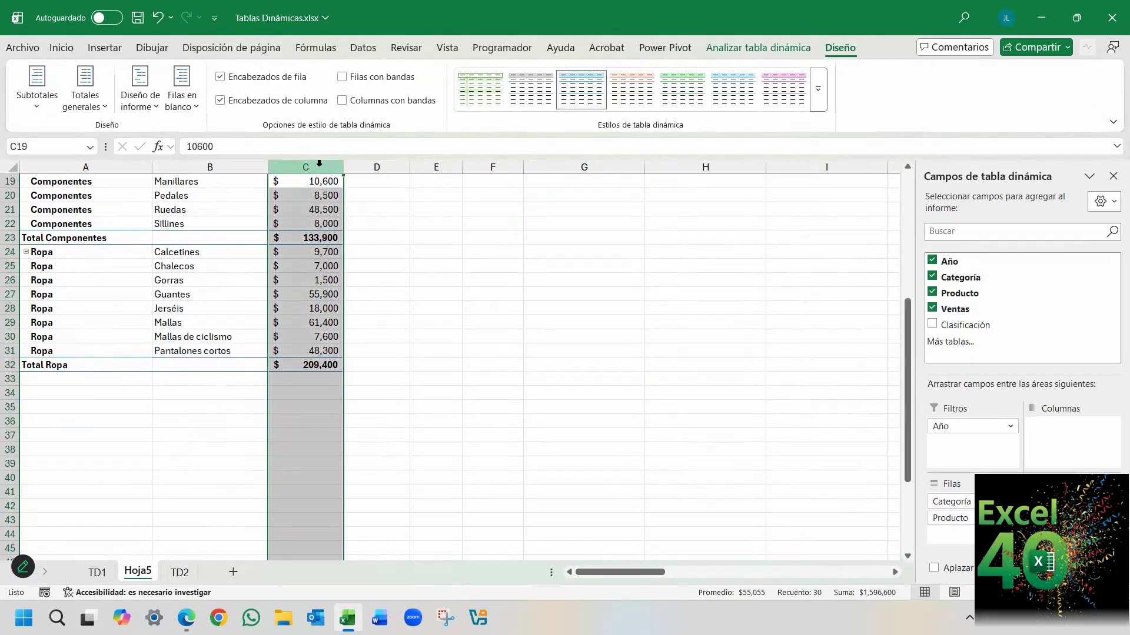
pyautogui.click(85, 103)
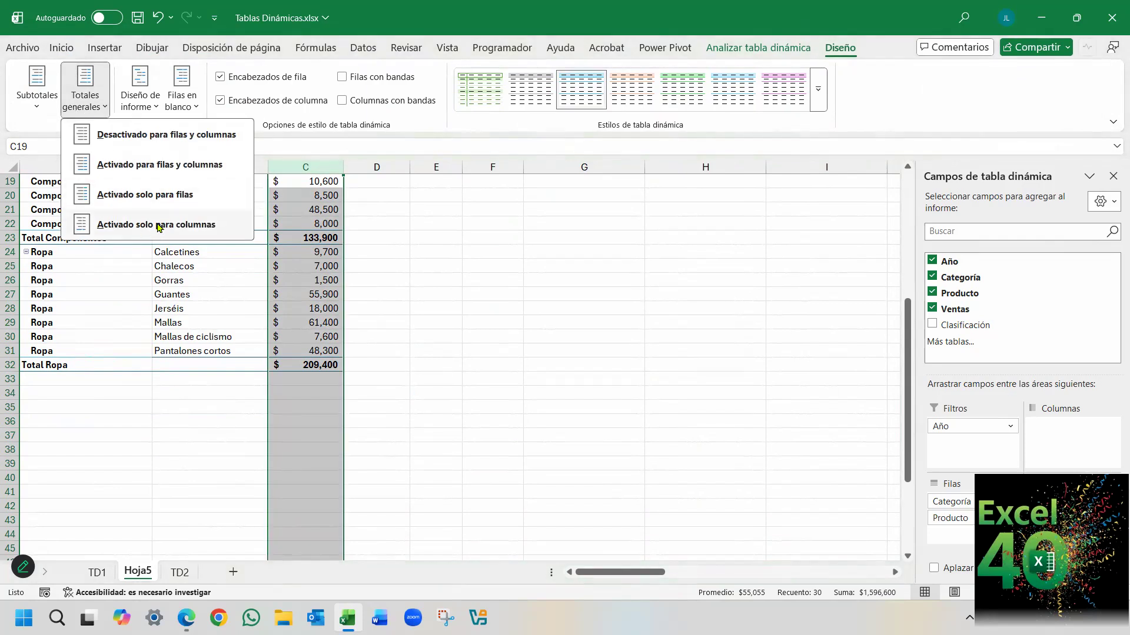
pyautogui.click(157, 225)
pyautogui.click(296, 380)
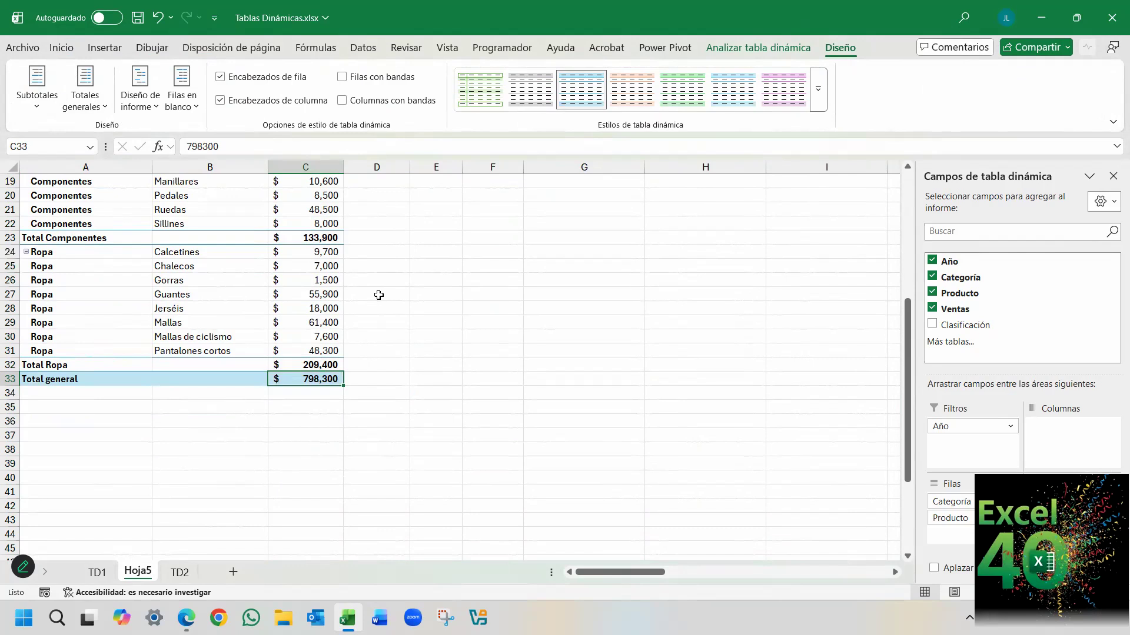
pyautogui.scroll(6, 197, 243)
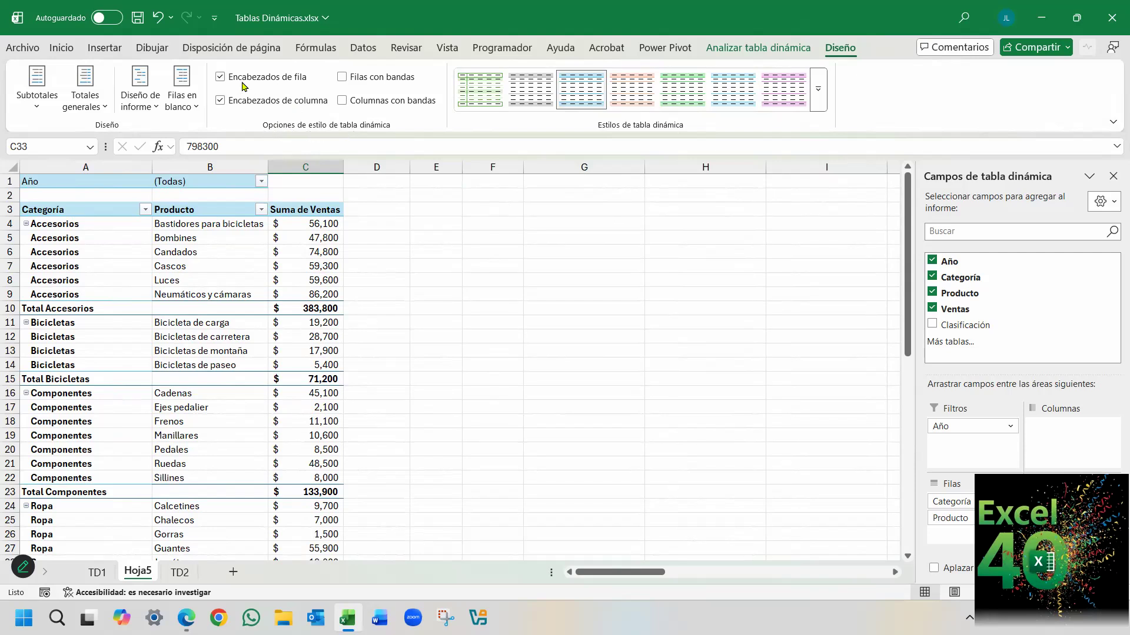
# Turn the pivot table's row header formatting off and back on, and select the Categoría header in A3.
pyautogui.click(220, 77)
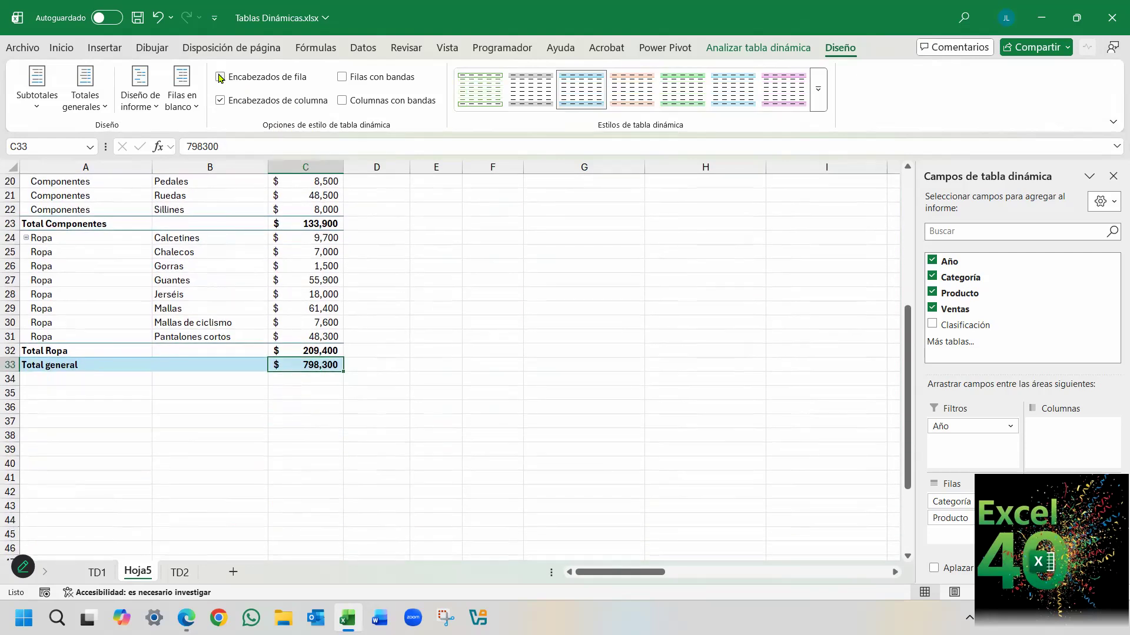
pyautogui.scroll(6, 263, 286)
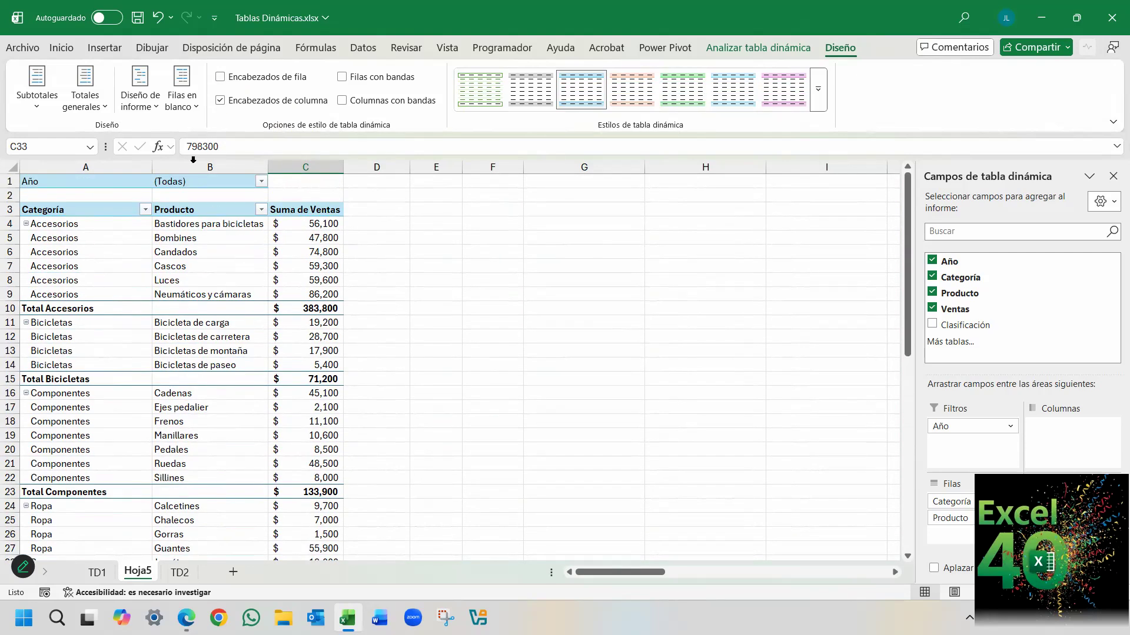
pyautogui.click(220, 77)
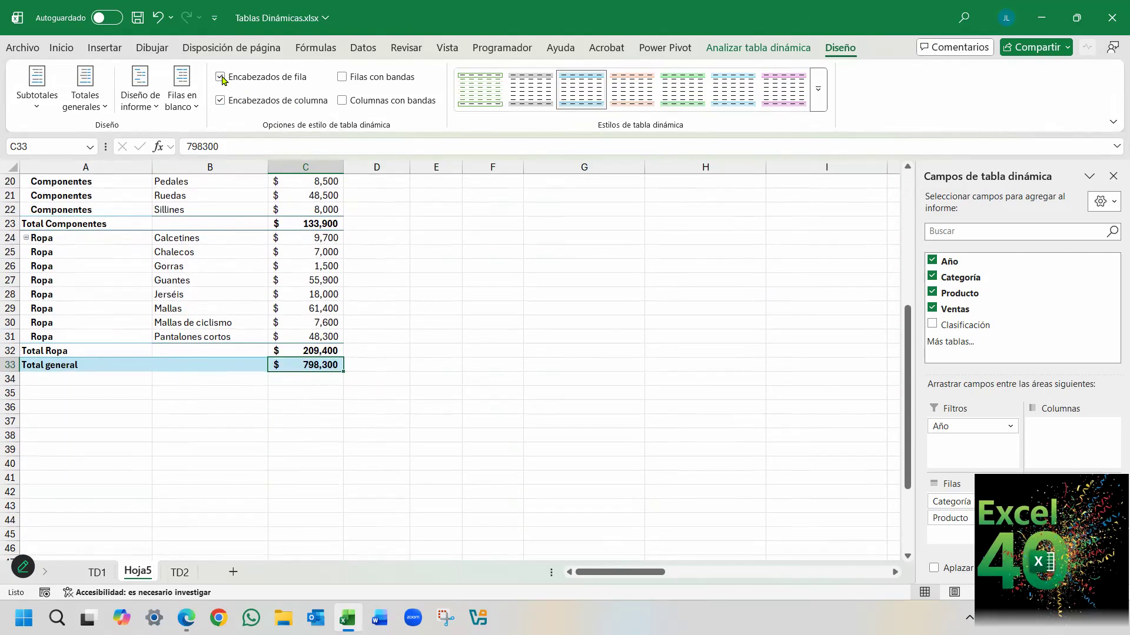
pyautogui.scroll(6, 449, 360)
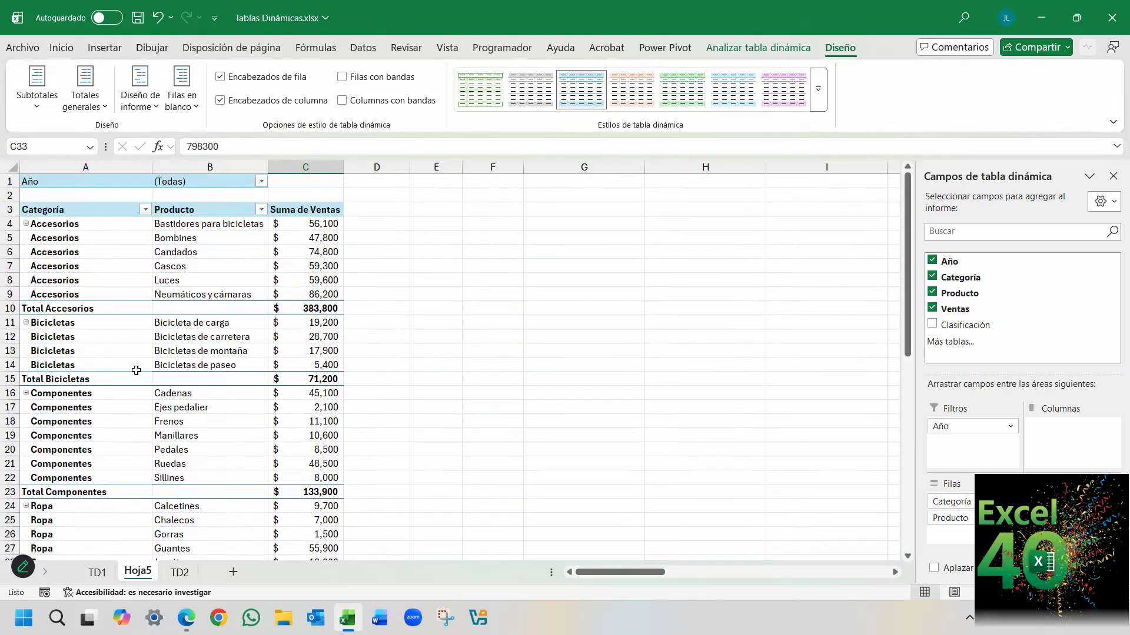
pyautogui.click(87, 254)
pyautogui.click(97, 209)
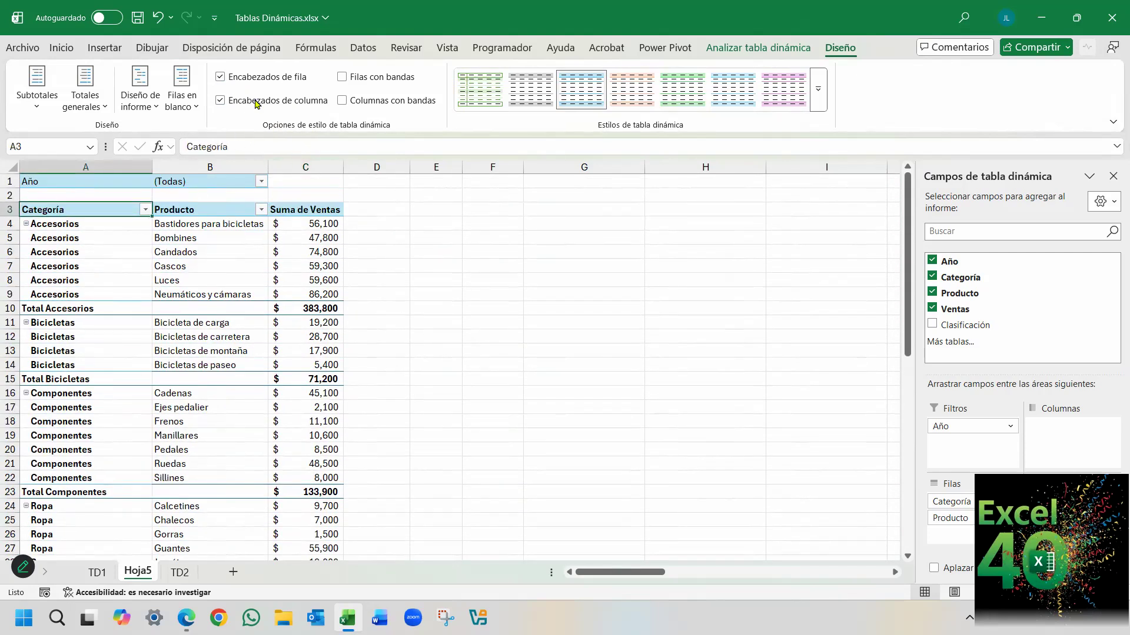
# Toggle the row header formatting again to compare the Accesorios labels, leaving it turned on.
pyautogui.click(220, 77)
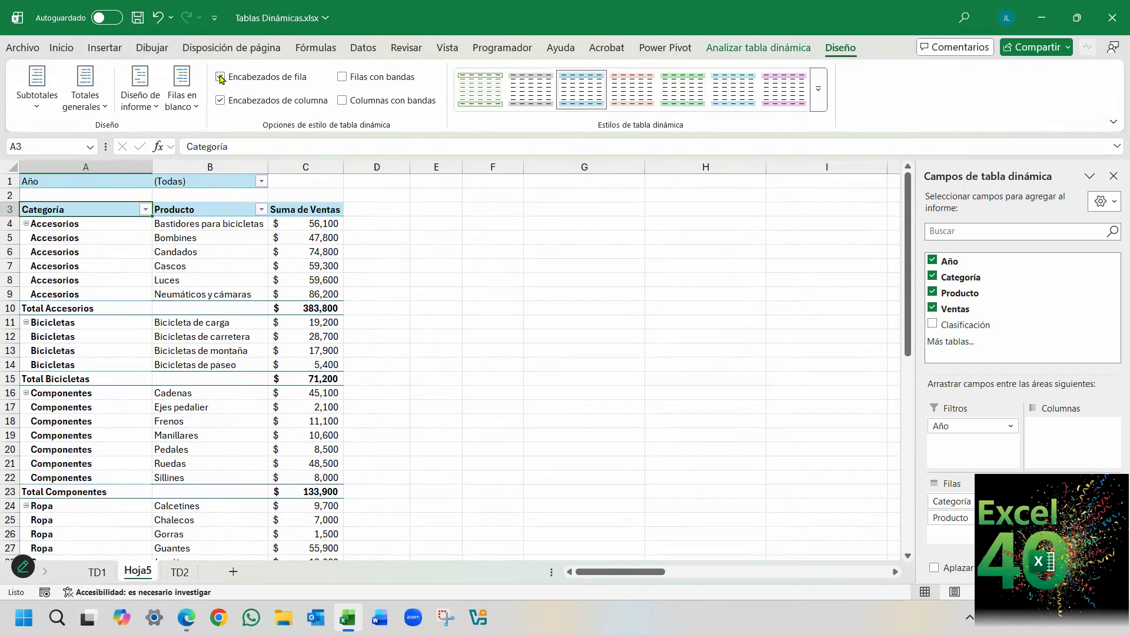
pyautogui.click(220, 77)
pyautogui.click(220, 77)
pyautogui.click(100, 237)
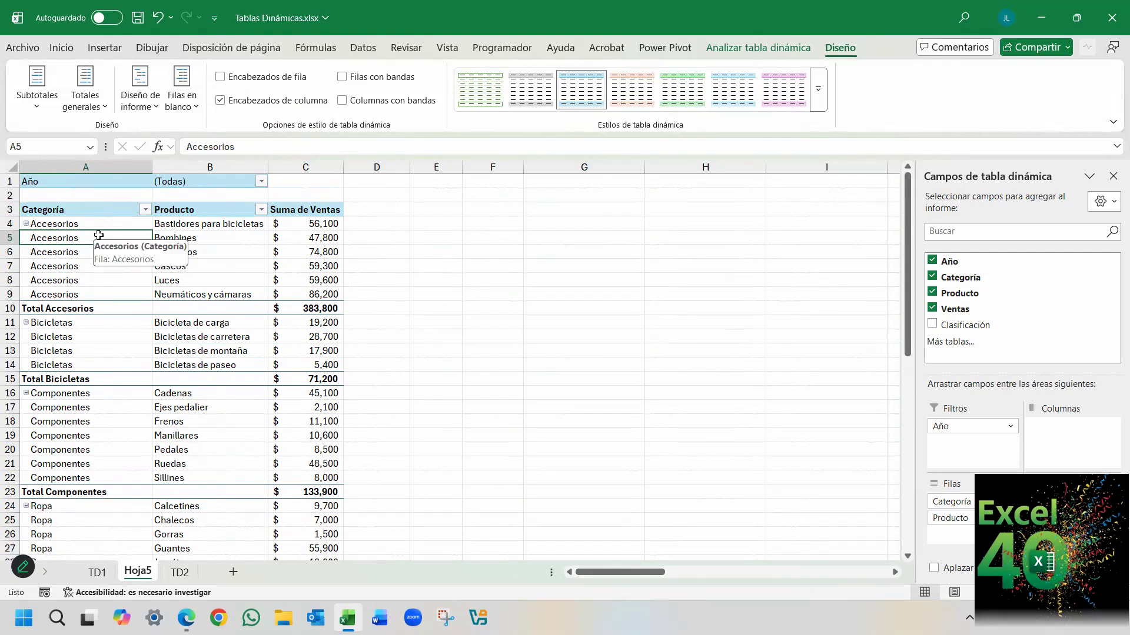
pyautogui.click(221, 77)
pyautogui.click(221, 77)
pyautogui.click(220, 78)
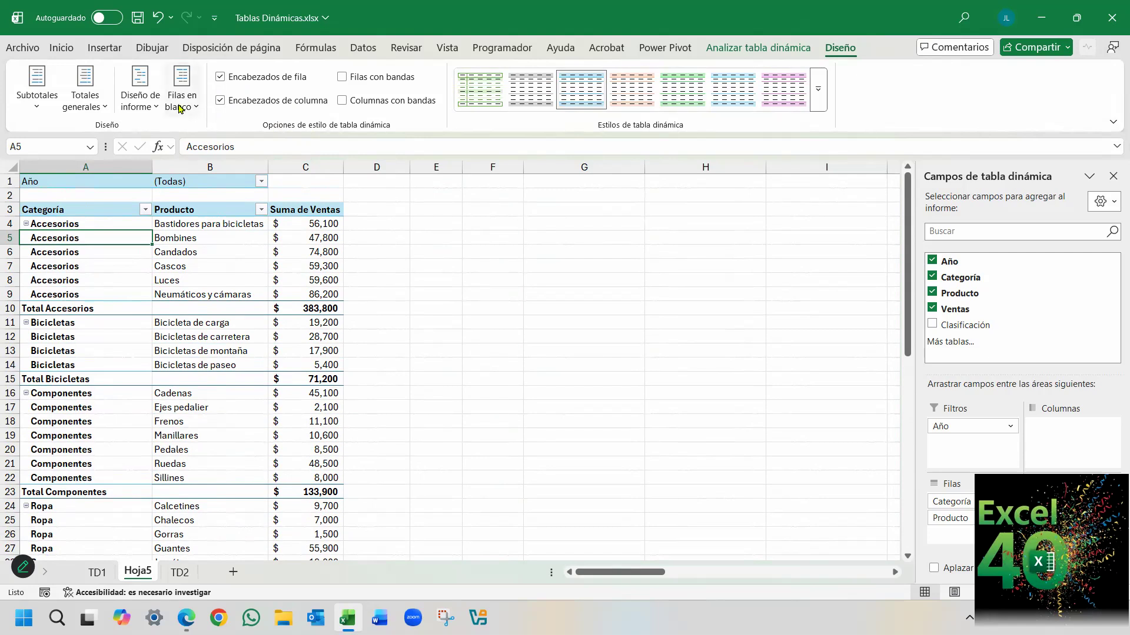
# Switch the pivot table to outline form, and turn its row header formatting off and back on.
pyautogui.click(134, 110)
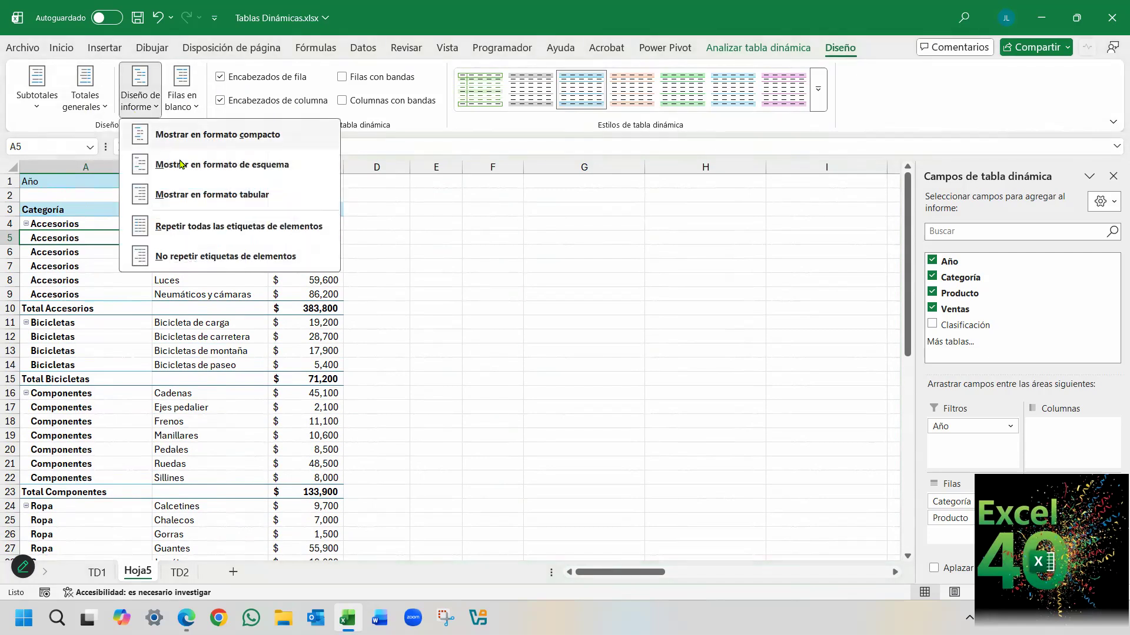
pyautogui.click(233, 165)
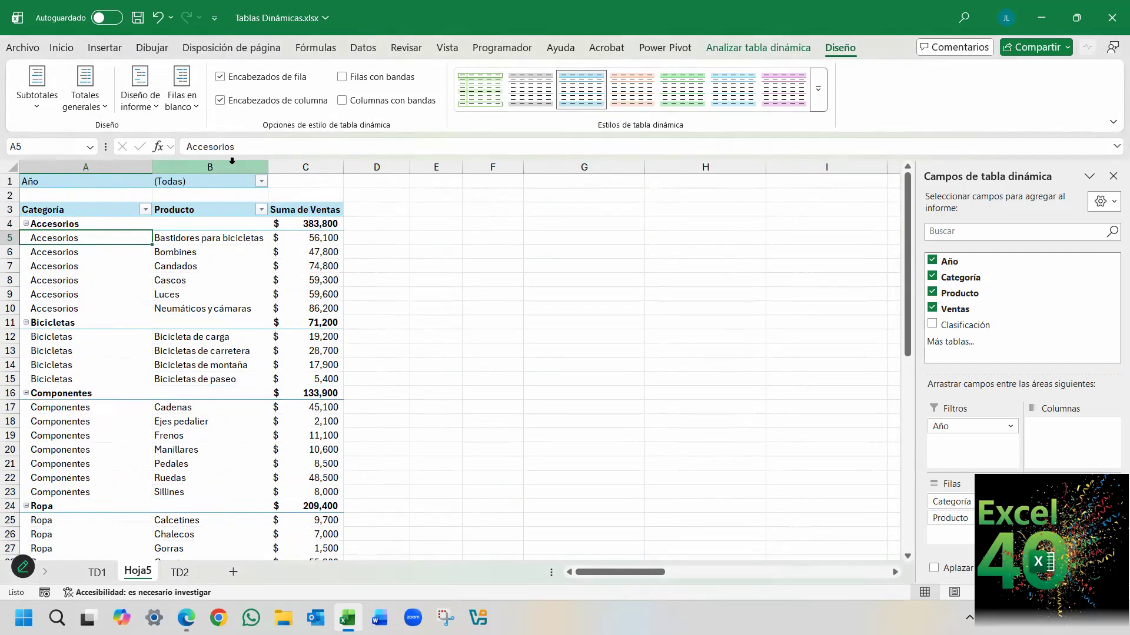
pyautogui.click(222, 78)
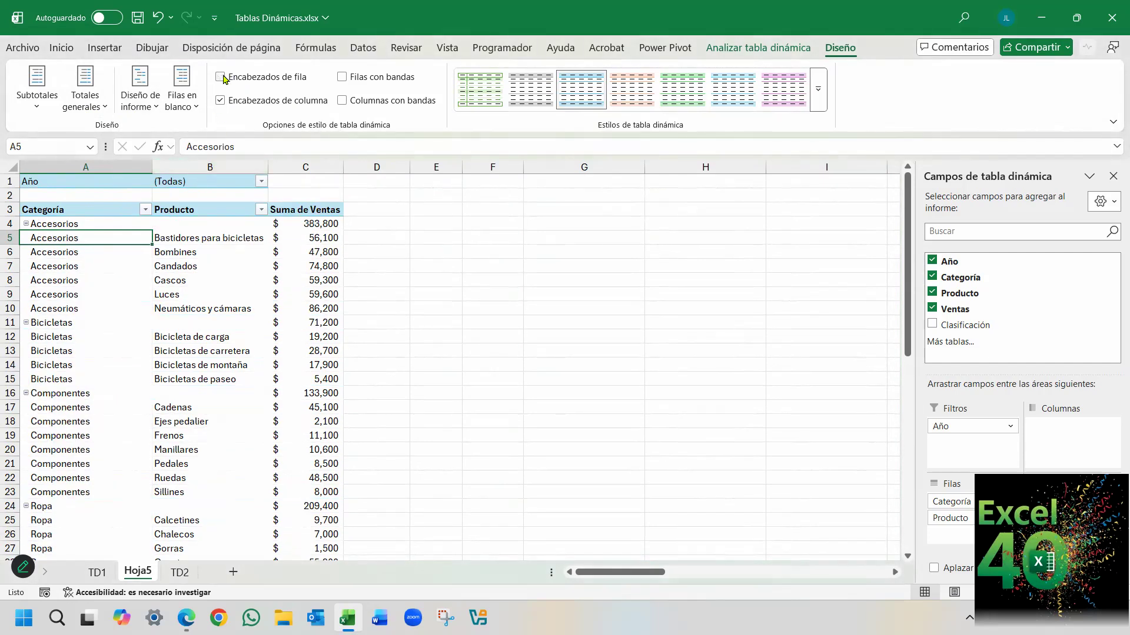
pyautogui.click(221, 77)
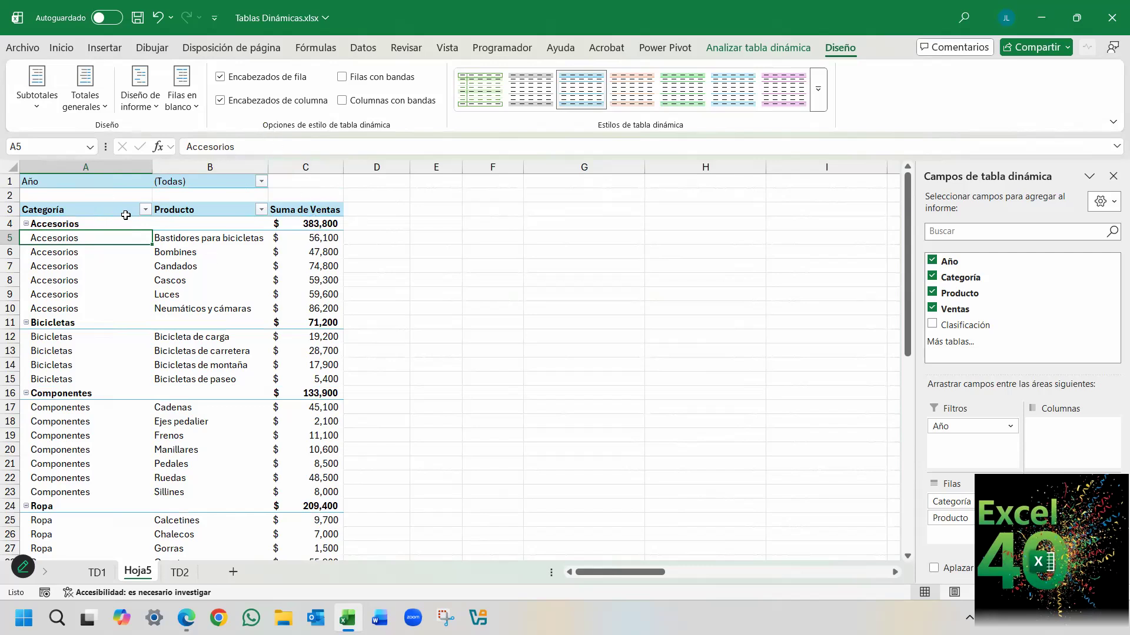
# Turn the column header formatting off, select the headers in A3:C3, and restore the formatting.
pyautogui.click(219, 100)
pyautogui.click(219, 101)
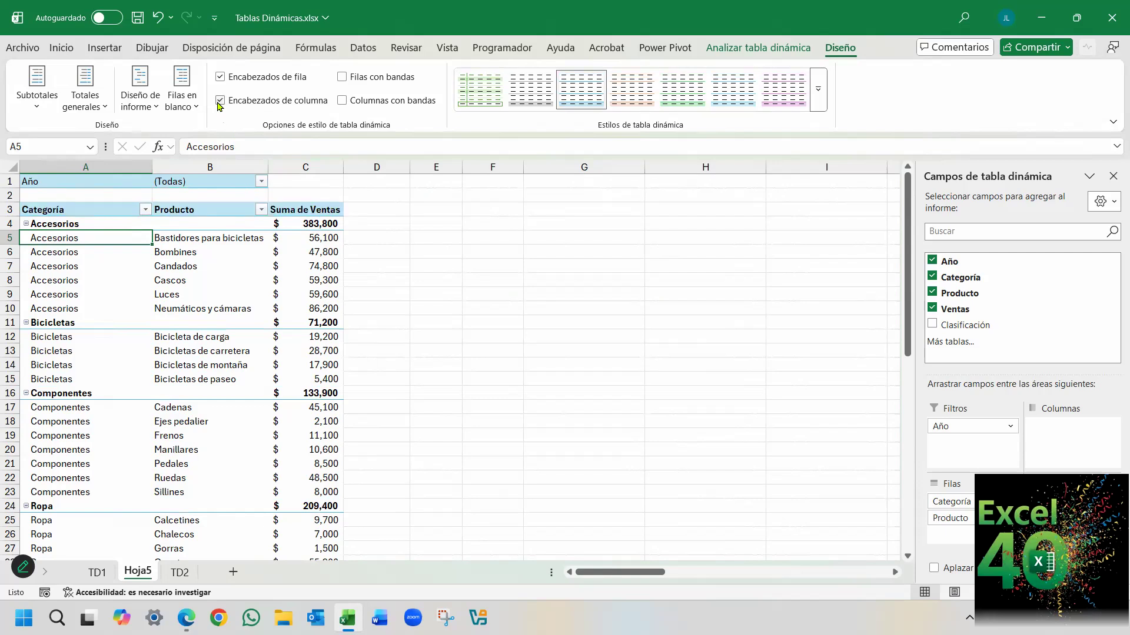
pyautogui.click(220, 100)
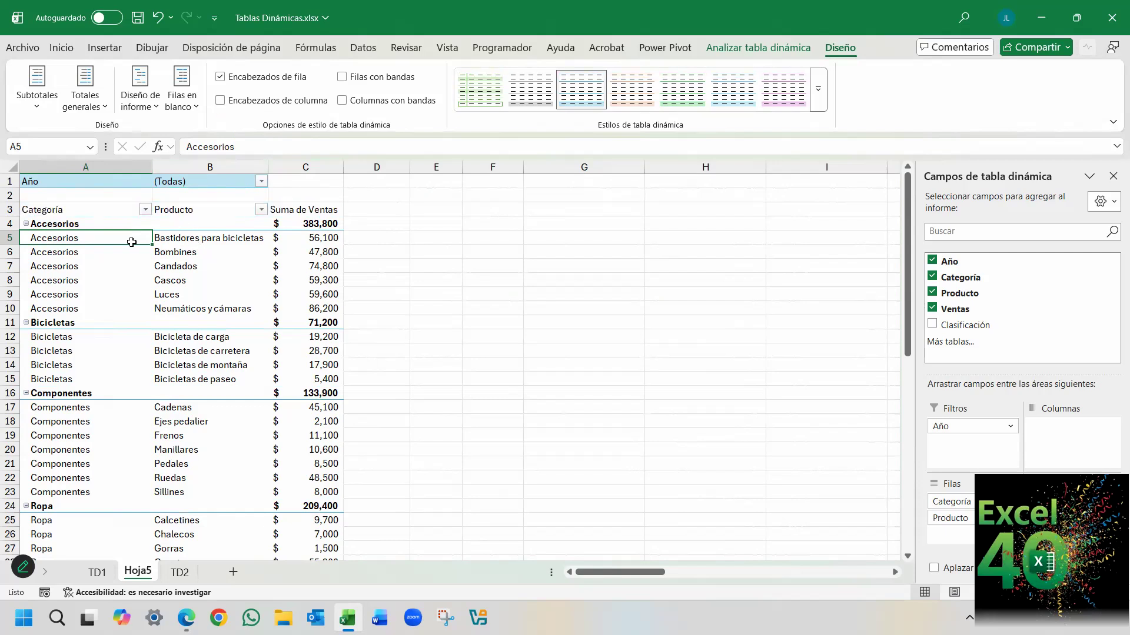
pyautogui.moveTo(124, 208); pyautogui.dragTo(317, 210)
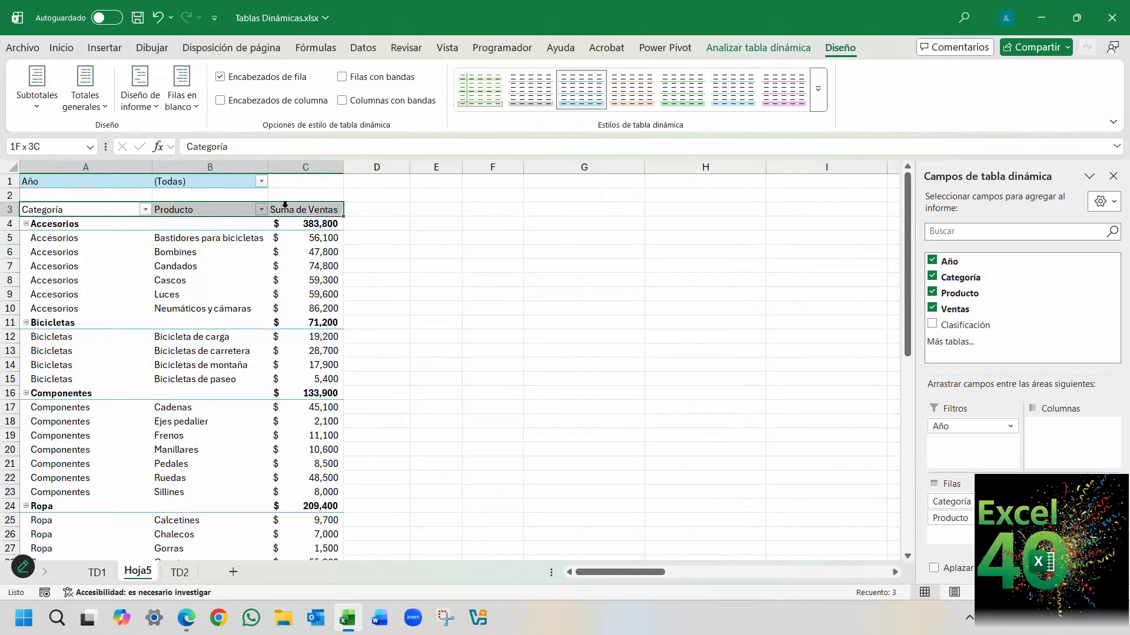
pyautogui.click(219, 101)
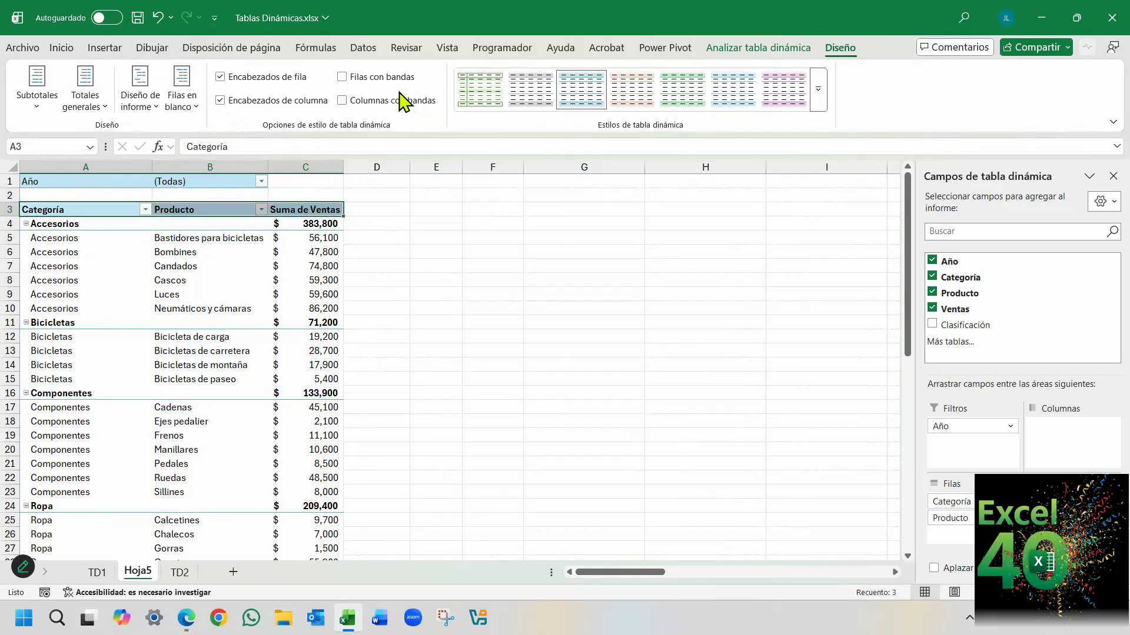
# Point out the pivot table's rows by selecting A5:C5 and the Año filter row, and end on cell A6.
pyautogui.click(153, 299)
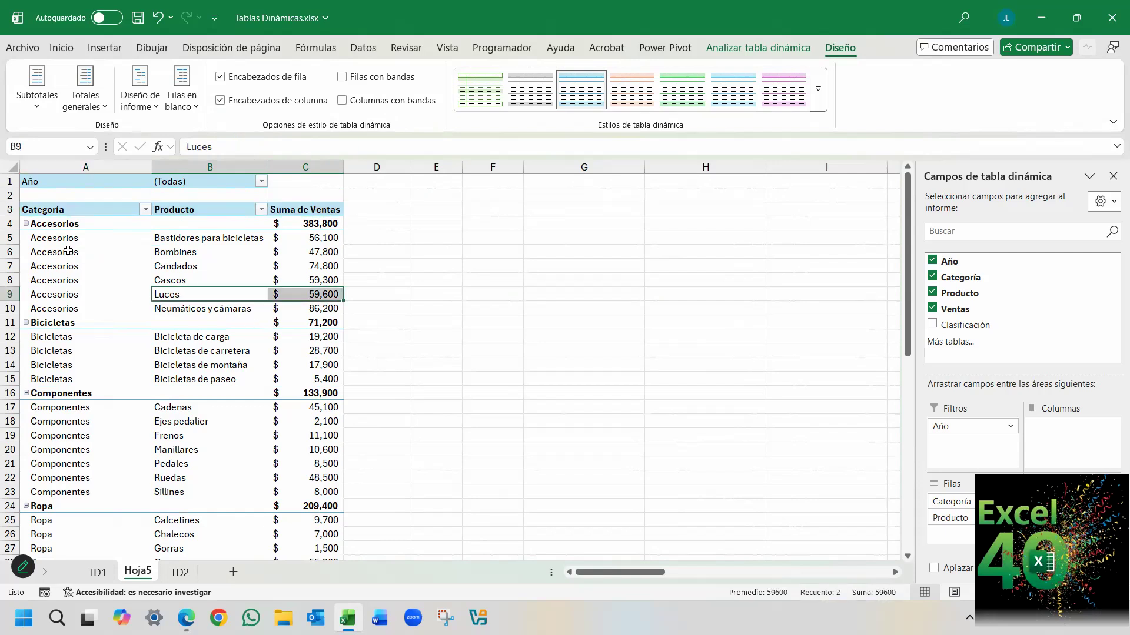
pyautogui.moveTo(51, 237); pyautogui.dragTo(284, 236)
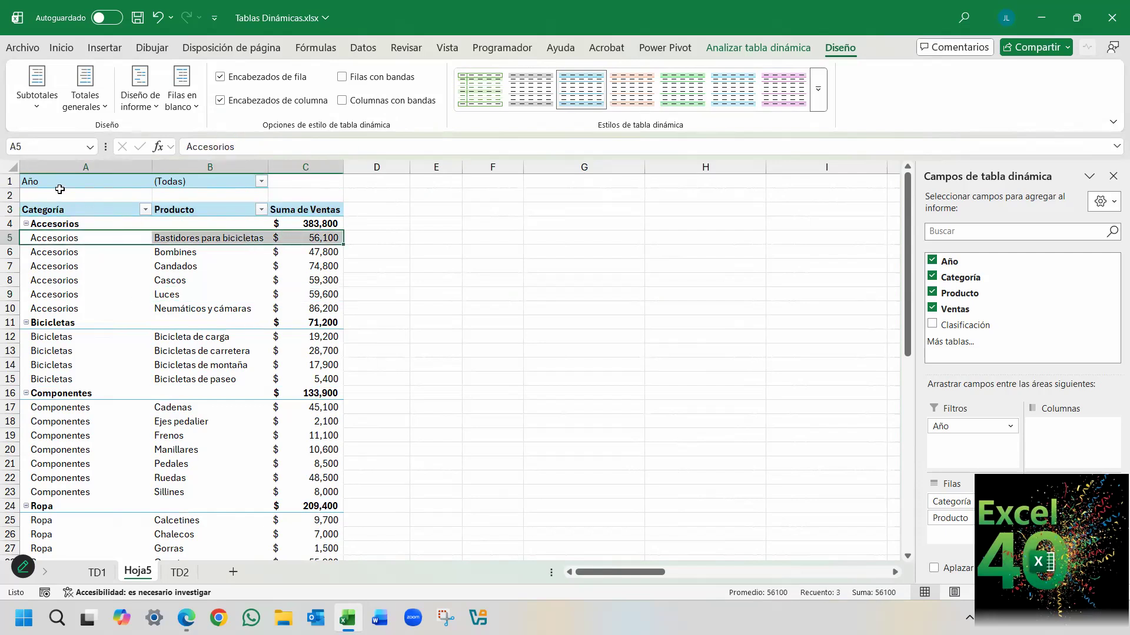
pyautogui.moveTo(60, 184); pyautogui.dragTo(206, 185)
pyautogui.moveTo(123, 198); pyautogui.dragTo(176, 209)
pyautogui.click(130, 254)
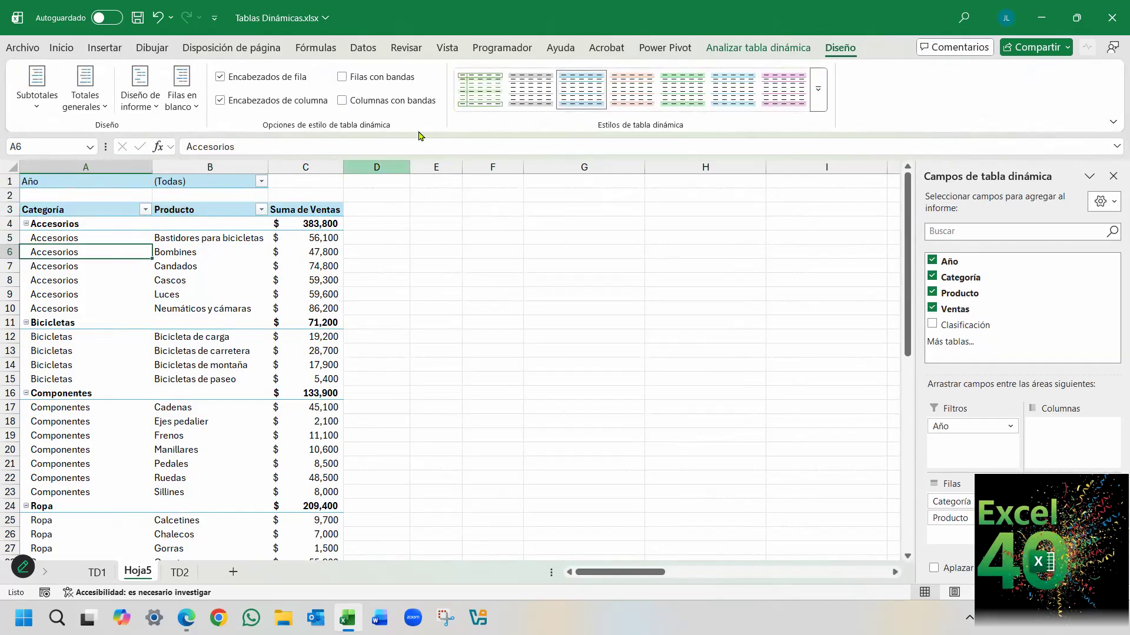
# Turn banded rows on and back off in the pivot table, and select column A.
pyautogui.click(343, 78)
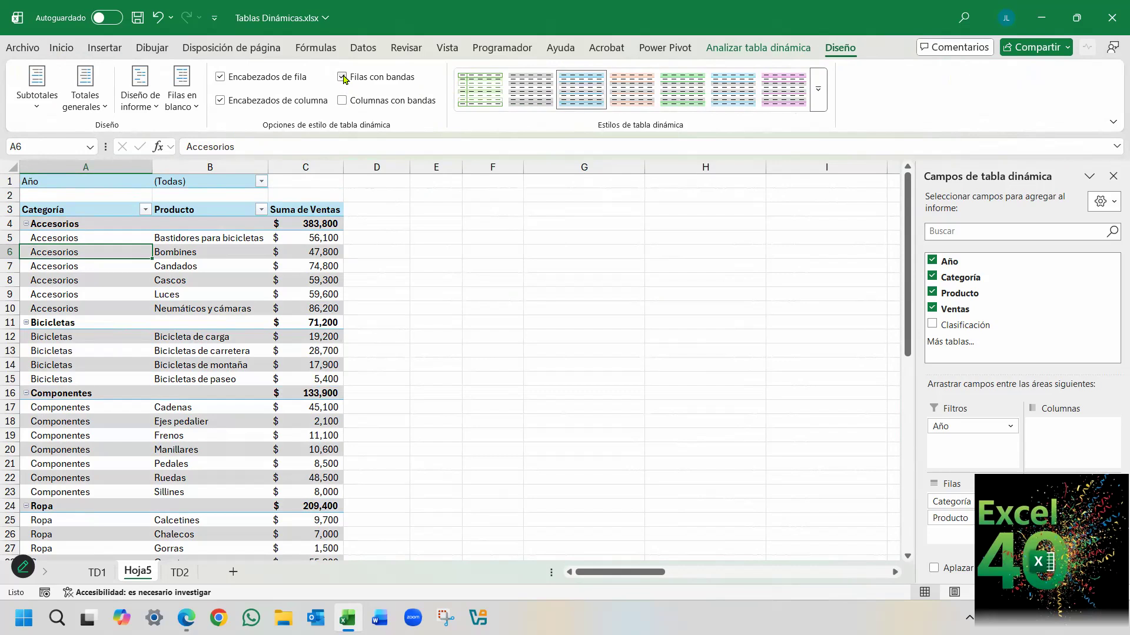
pyautogui.click(343, 77)
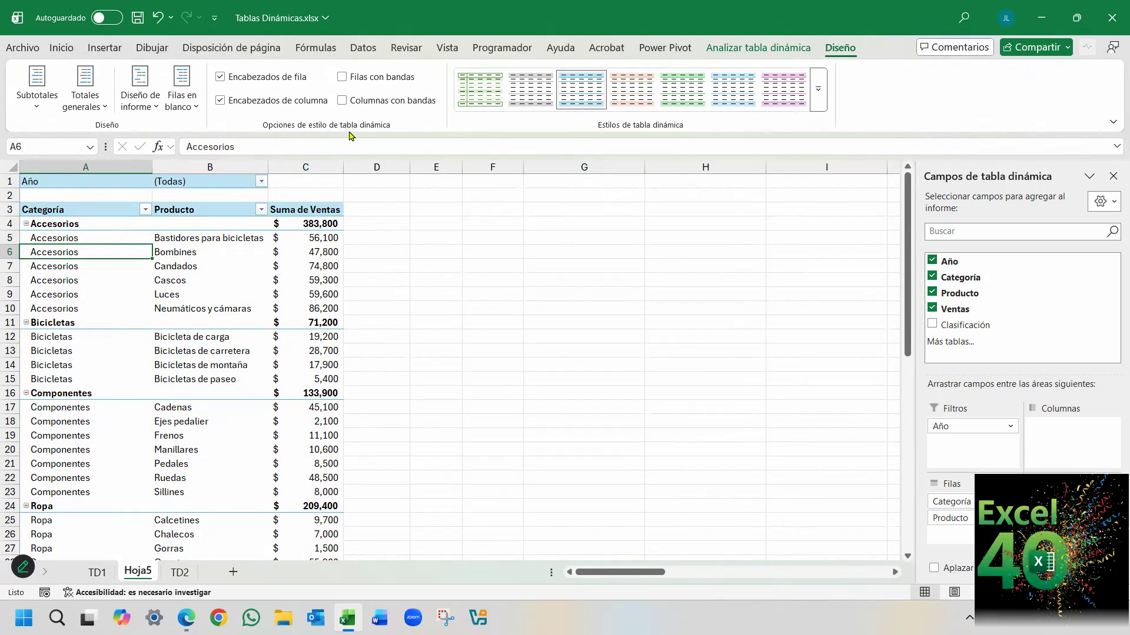
pyautogui.click(124, 162)
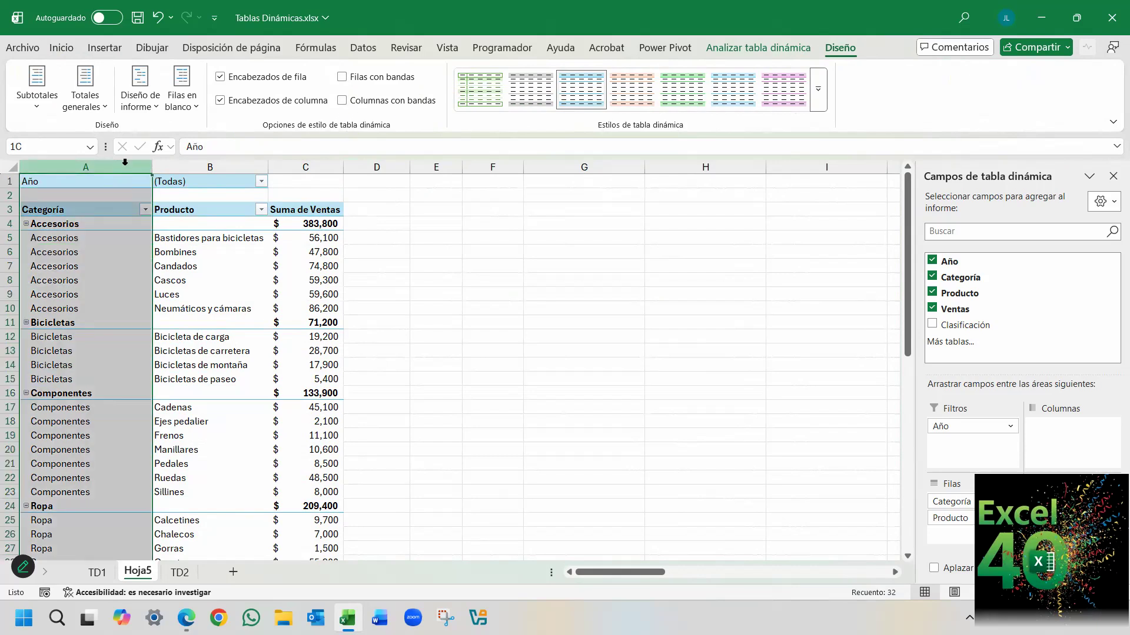
# Point out the pivot table's columns by selecting columns B and C in turn, and select the category heading rows.
pyautogui.click(207, 165)
pyautogui.click(305, 166)
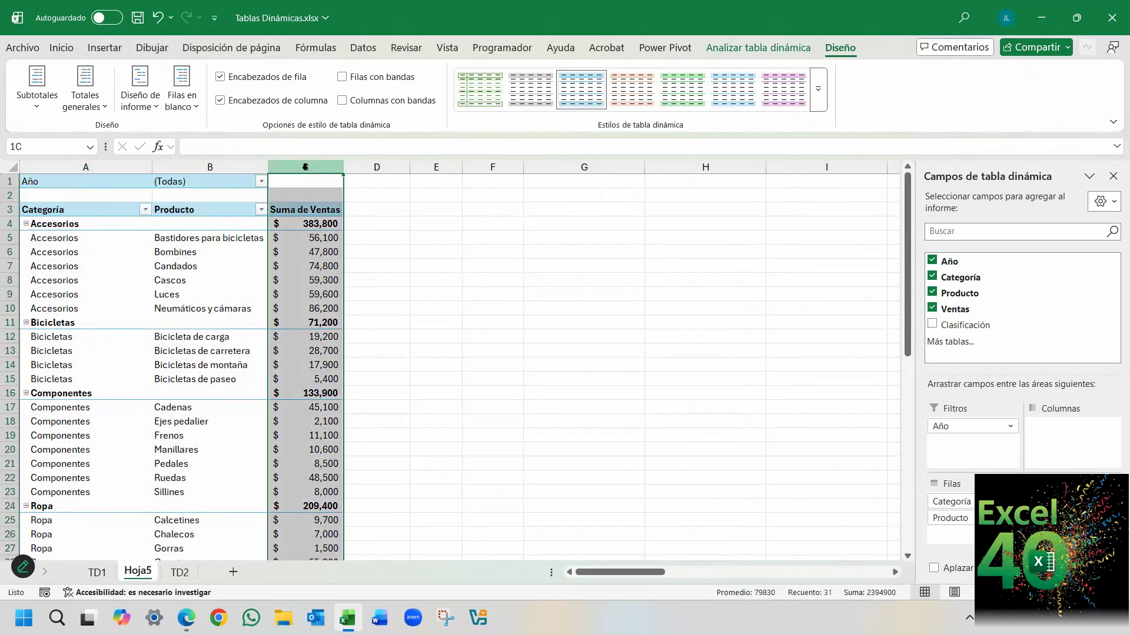
pyautogui.click(147, 259)
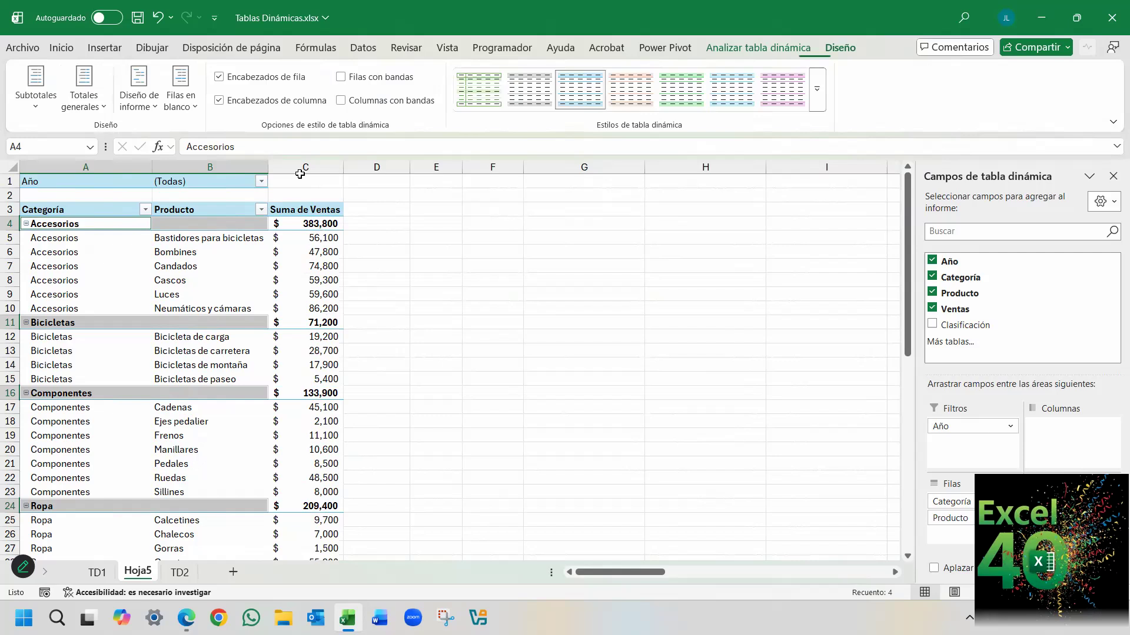
# Turn banded columns on in the pivot table, inspect cells in the Categoría and Producto columns, and turn the banding back off.
pyautogui.click(121, 238)
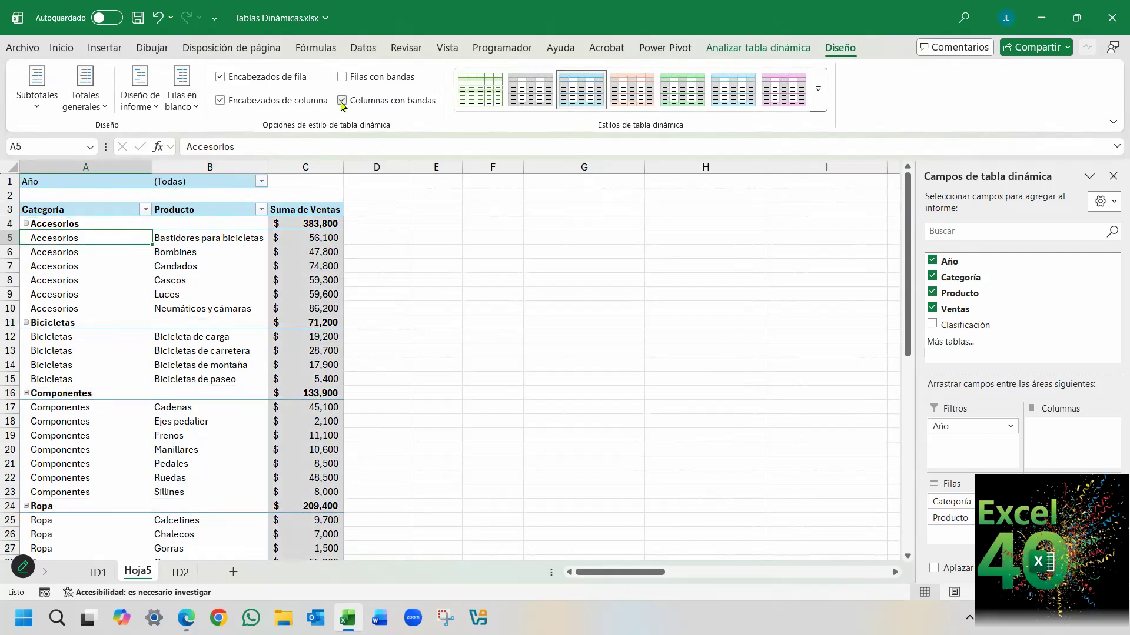
pyautogui.click(449, 255)
pyautogui.click(204, 294)
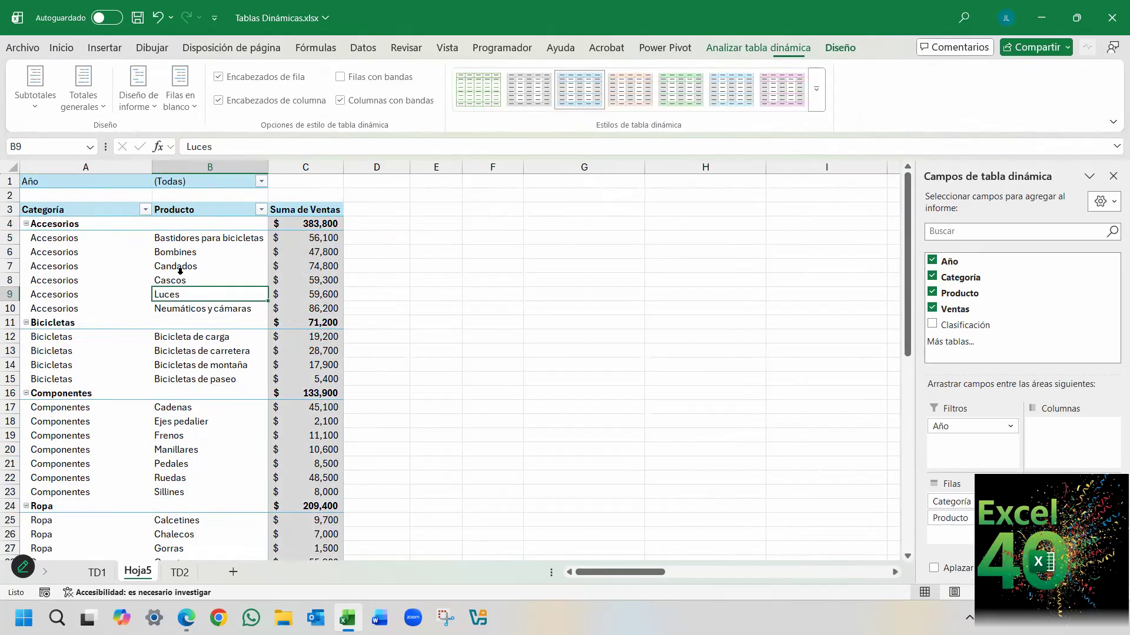
pyautogui.click(225, 254)
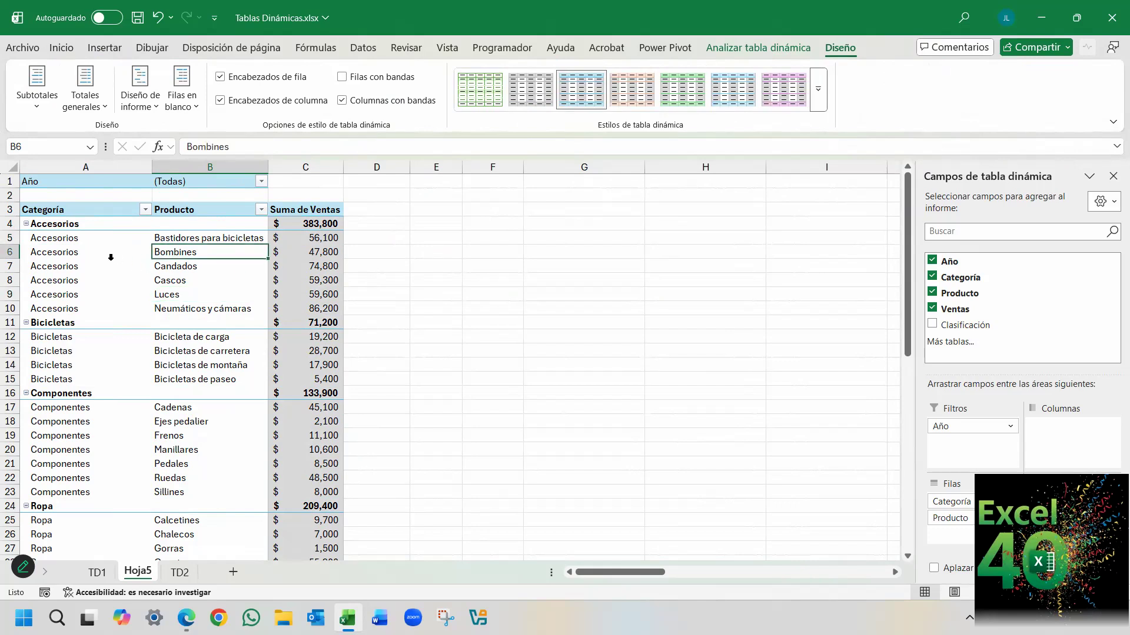
pyautogui.click(99, 235)
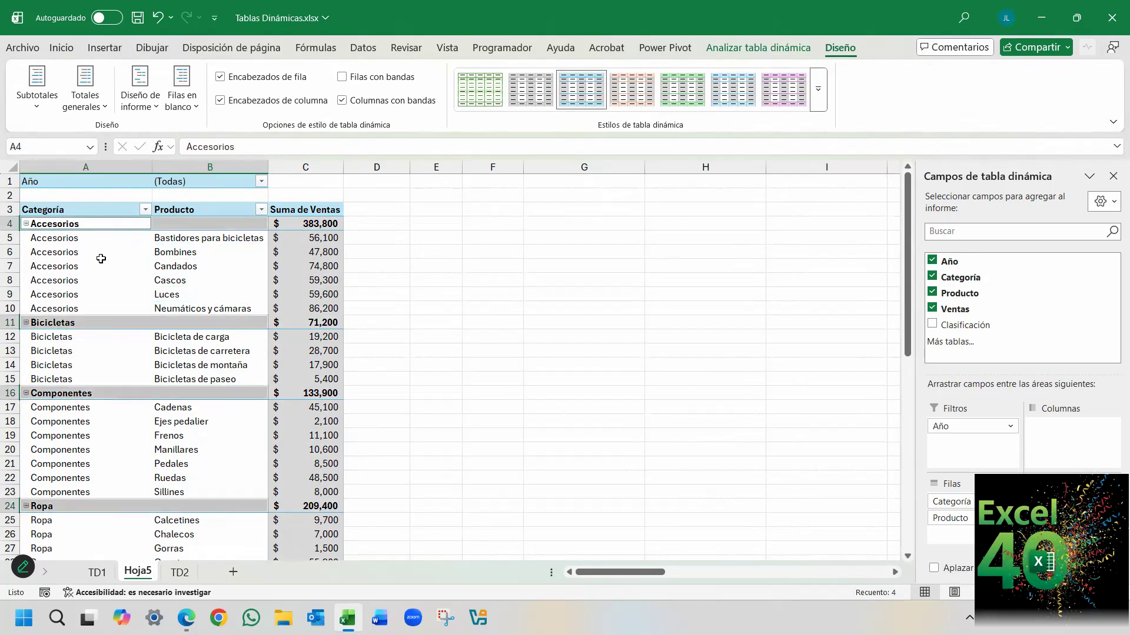
pyautogui.click(101, 259)
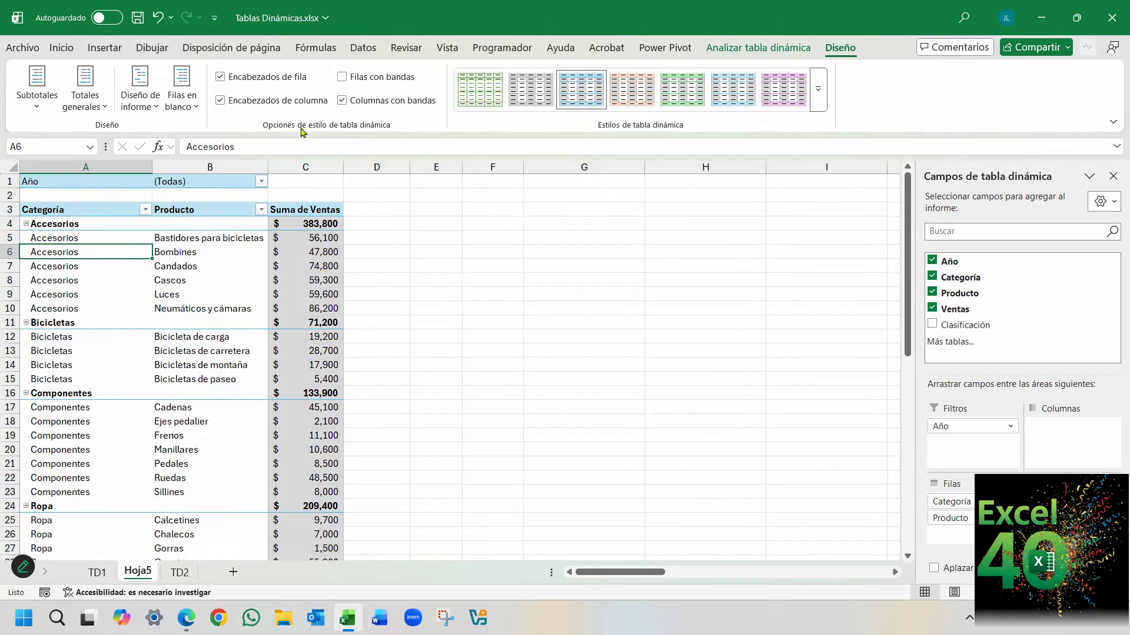
pyautogui.click(342, 101)
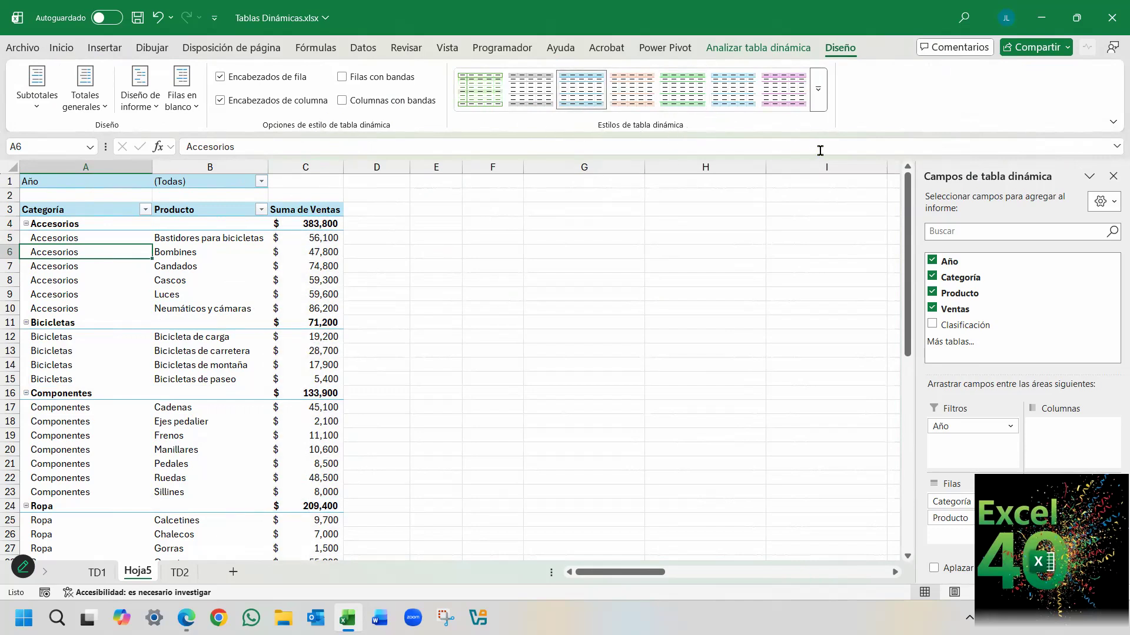
# Preview the light, medium and dark pivot table styles on the report, and leave the gallery without applying one.
pyautogui.click(818, 89)
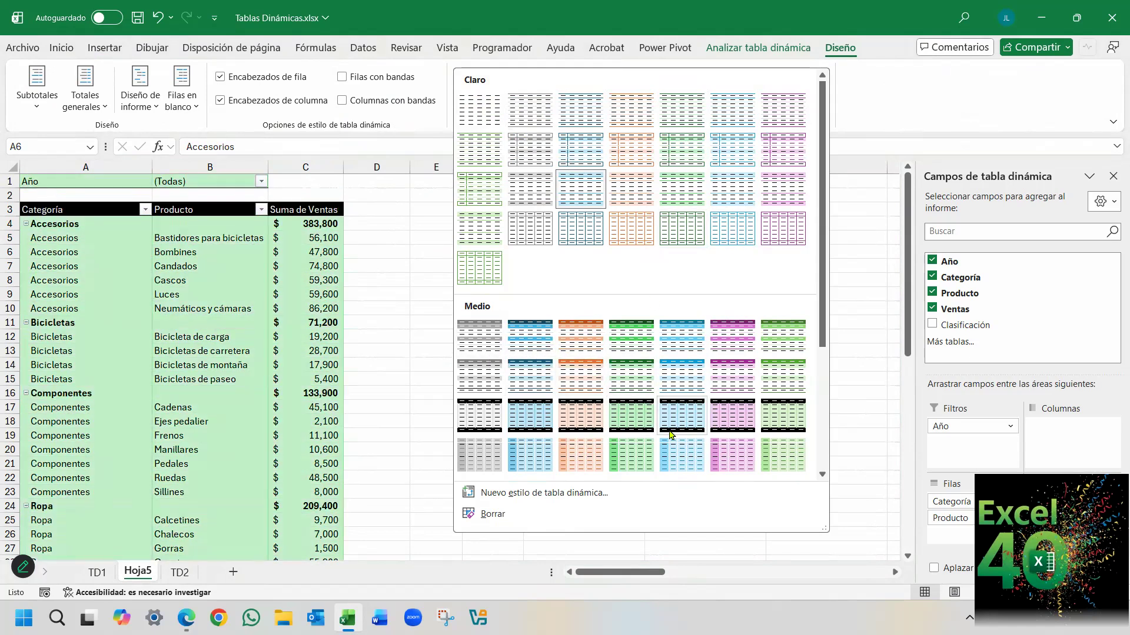
pyautogui.scroll(-3, 685, 405)
pyautogui.scroll(-2, 688, 360)
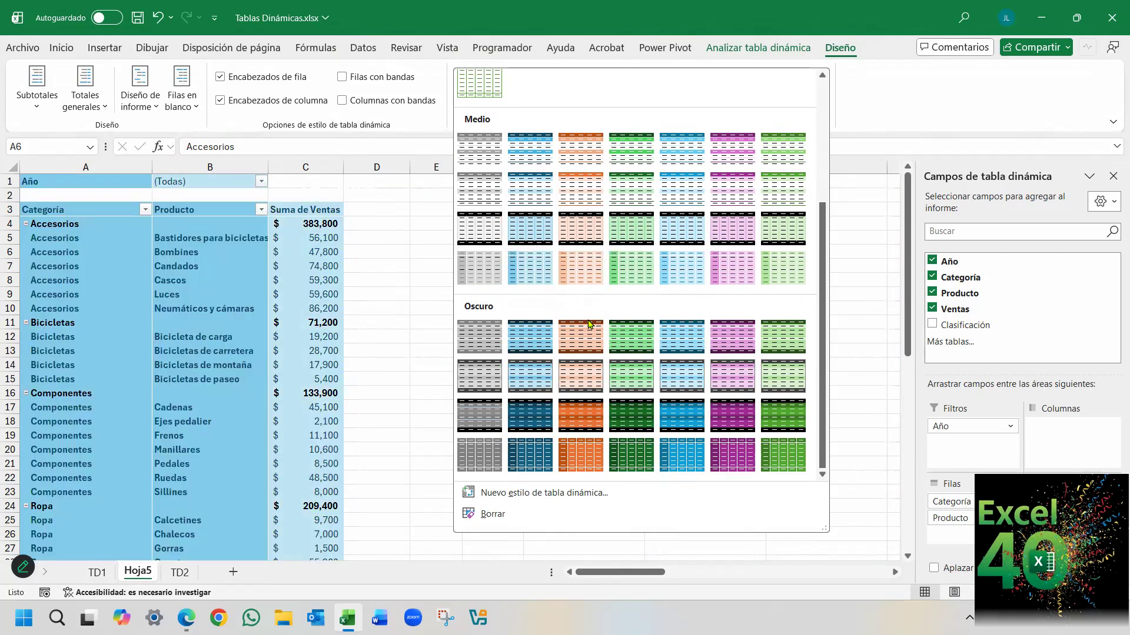
pyautogui.scroll(1, 580, 321)
pyautogui.click(376, 233)
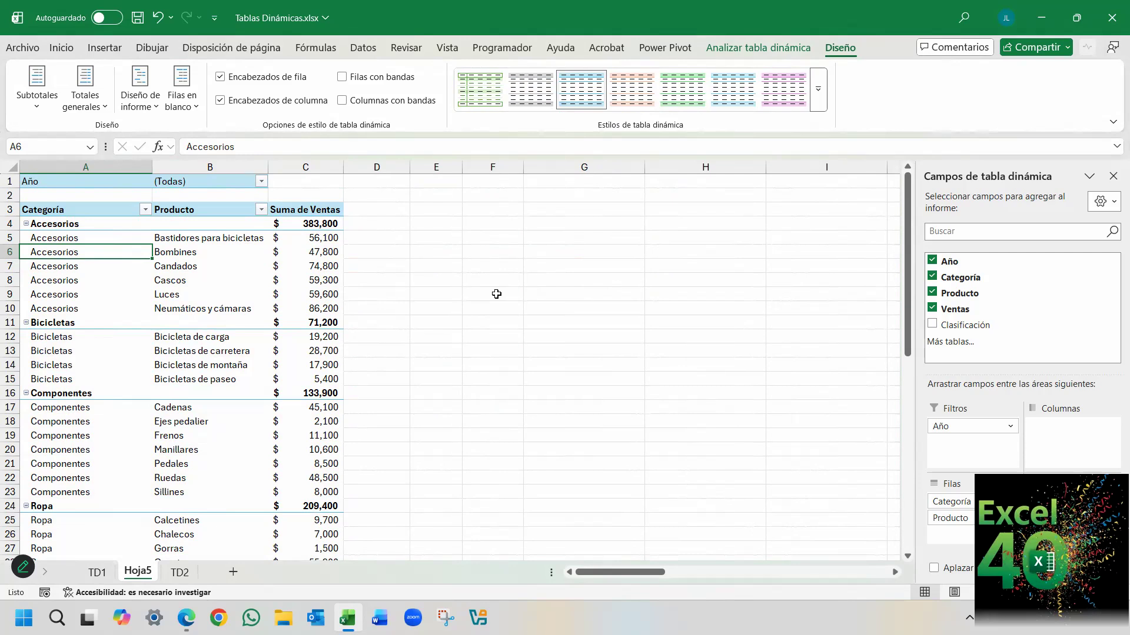
# Review the insertion, design and analysis commands available for the pivot table, and select the product Bombines in B6.
pyautogui.click(758, 47)
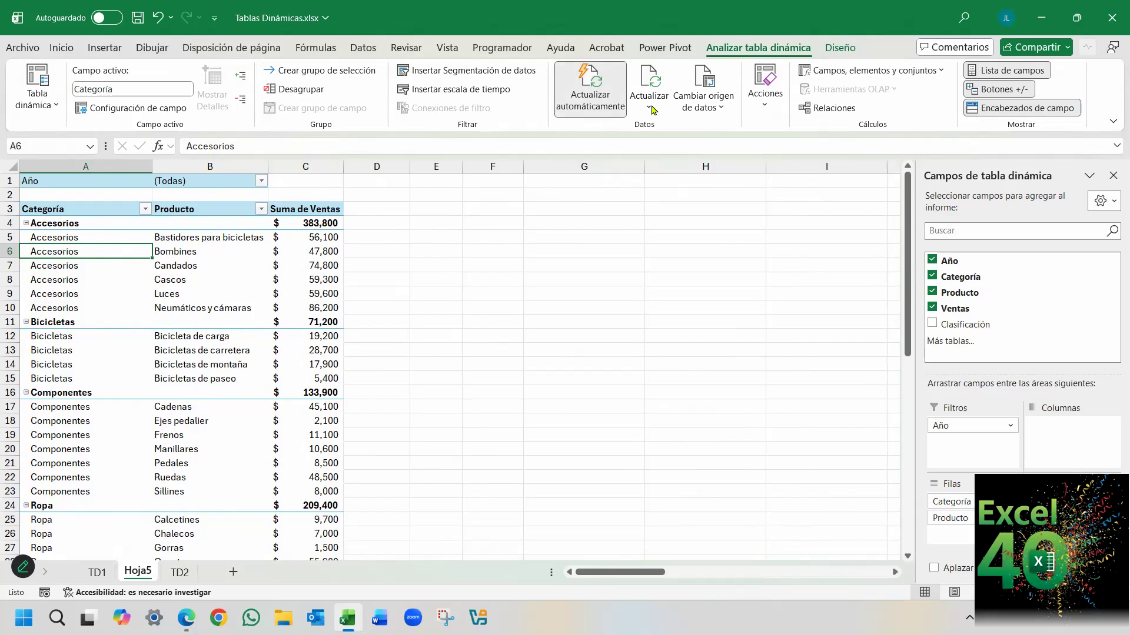
pyautogui.click(104, 49)
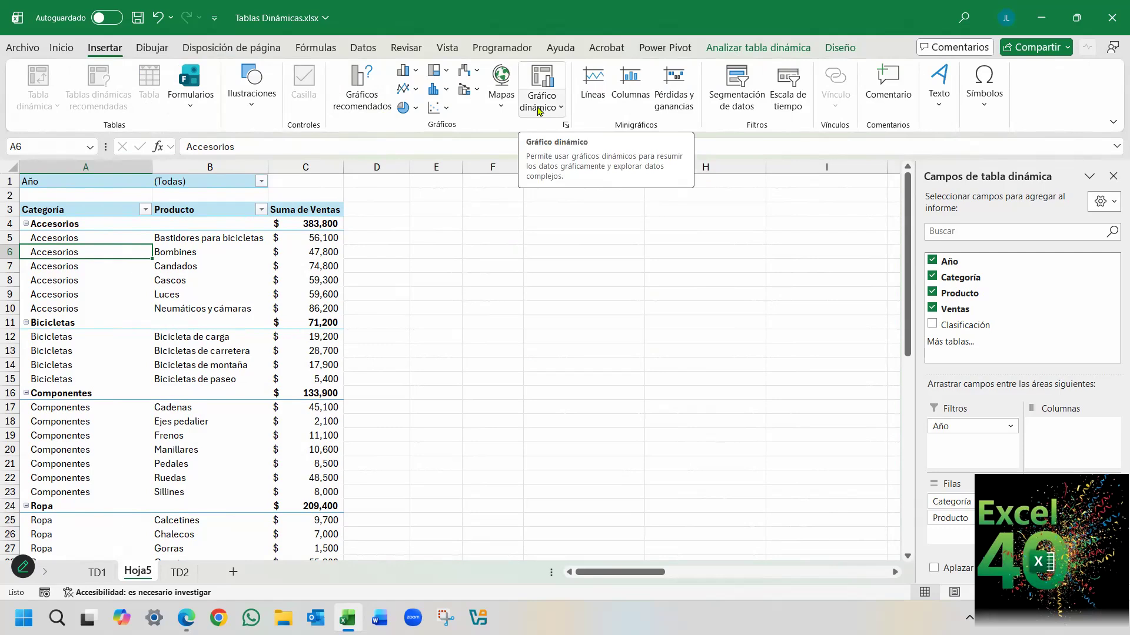
pyautogui.click(834, 48)
pyautogui.click(781, 49)
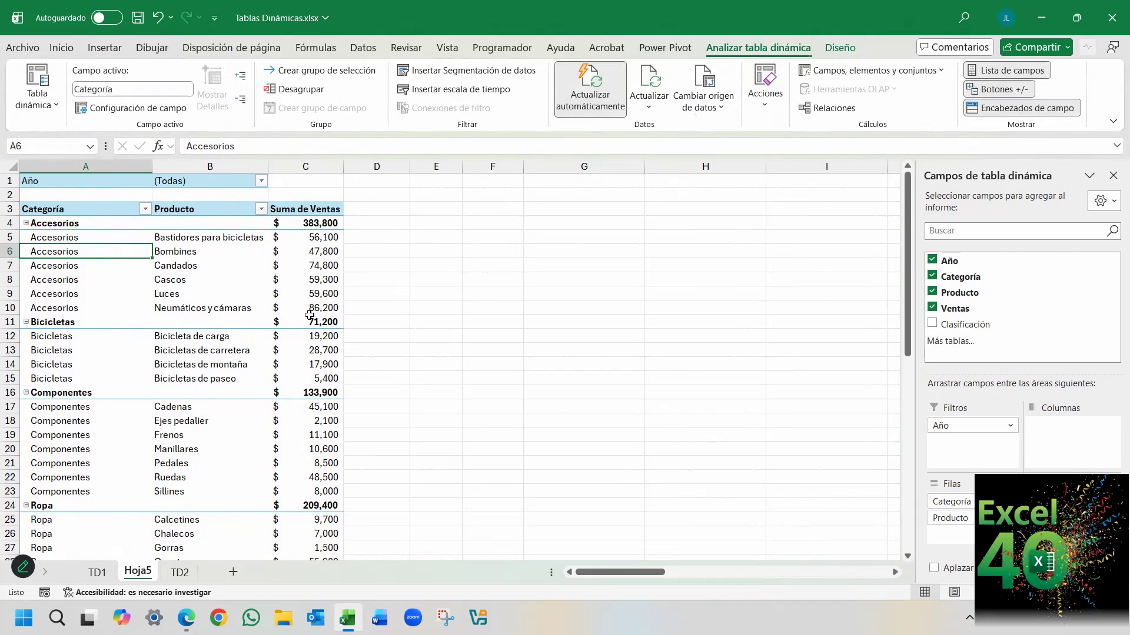
pyautogui.click(188, 257)
pyautogui.click(192, 253)
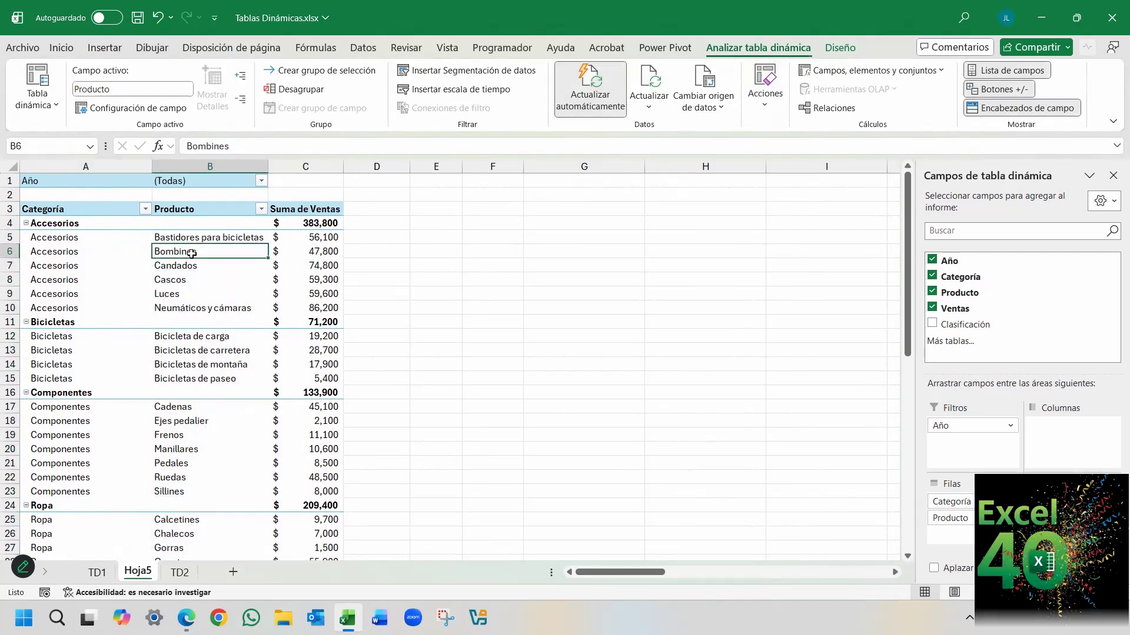